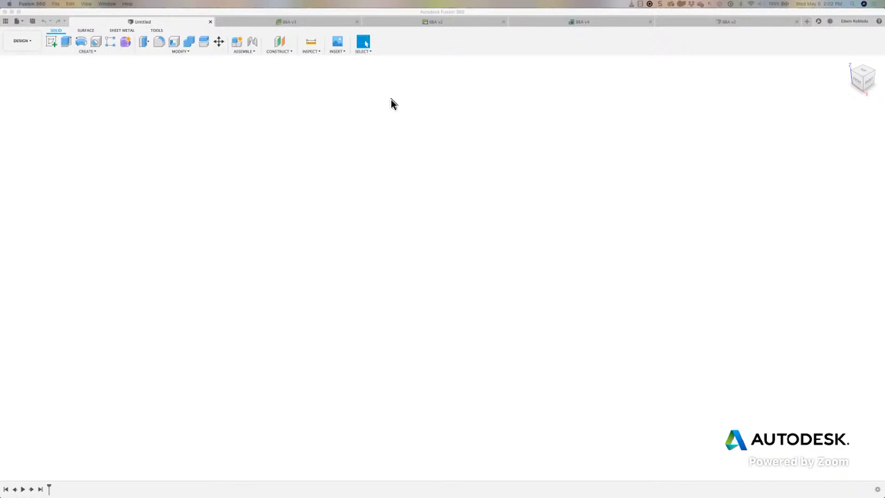
Step: Show the project data, refresh the MicroProcessor folder's contents, and hide the data again
click(6, 22)
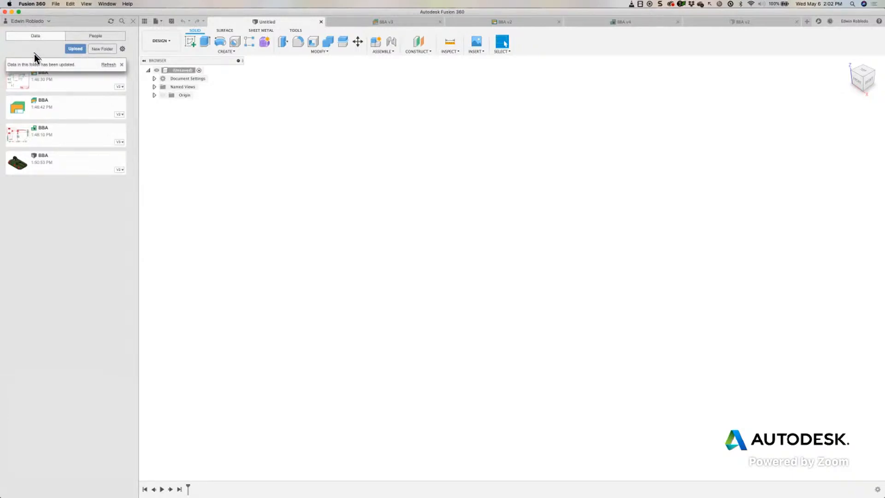
click(104, 67)
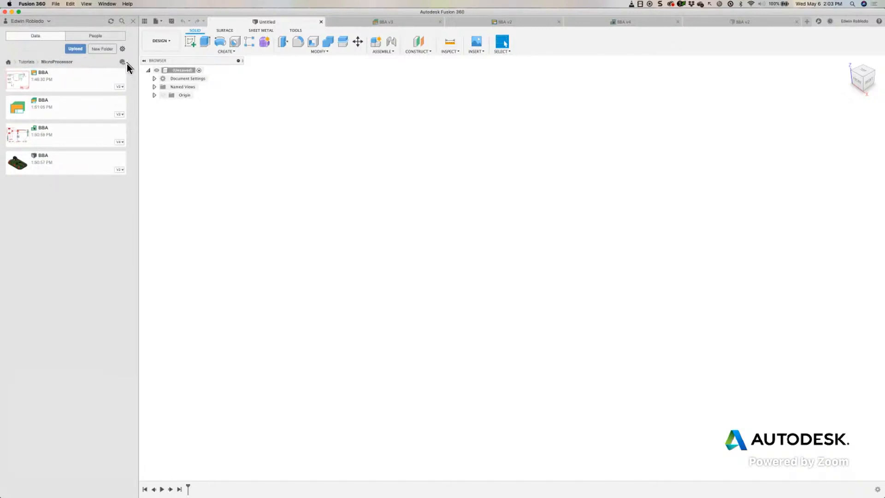
click(134, 22)
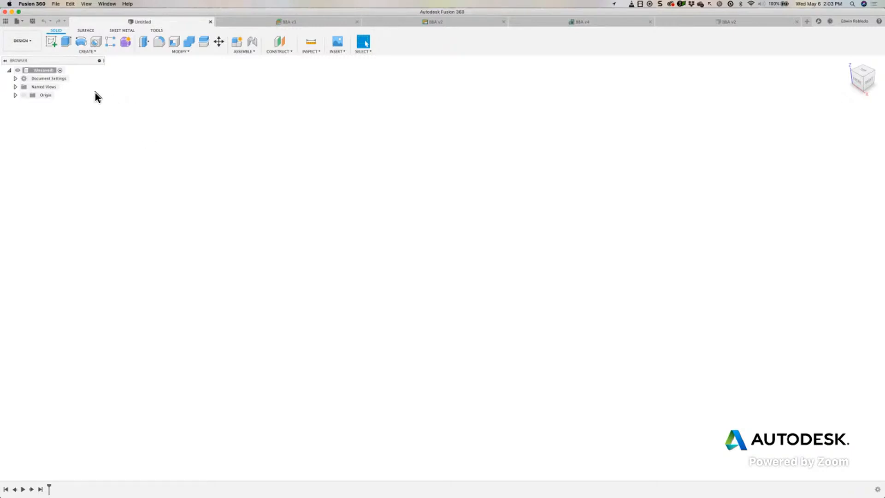
Step: Create a new electronics design and add a new schematic to it
click(23, 22)
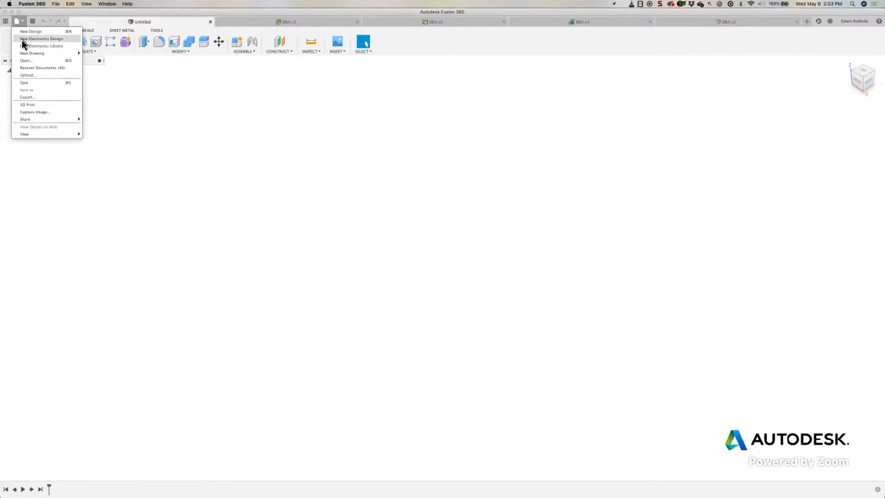
click(54, 39)
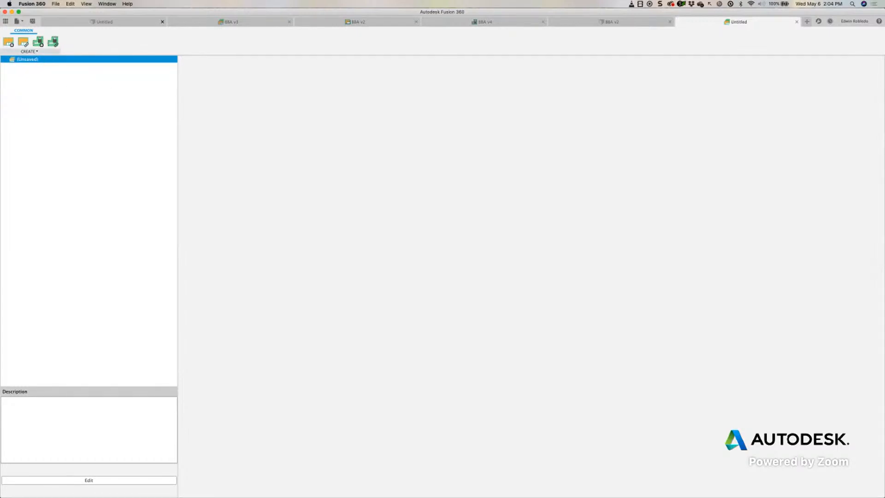
click(13, 48)
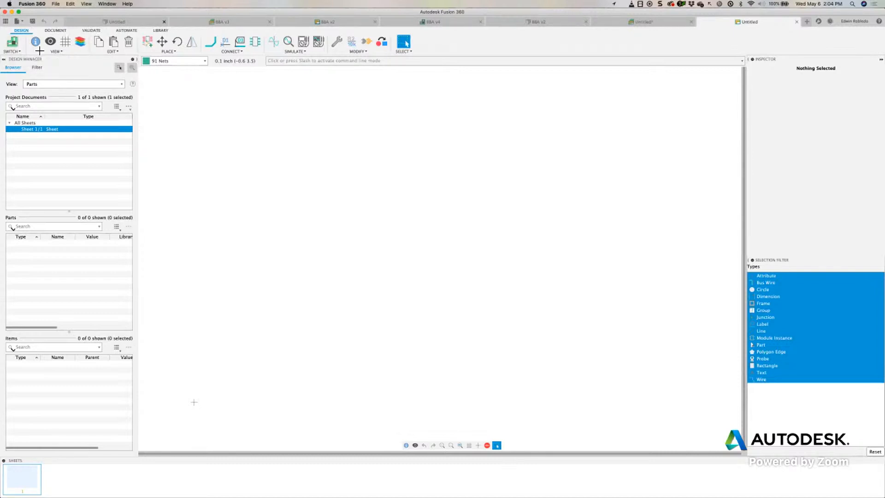
Step: Look through the schematic's document and validation tools and check the PCB options in the parent electronics design
click(58, 30)
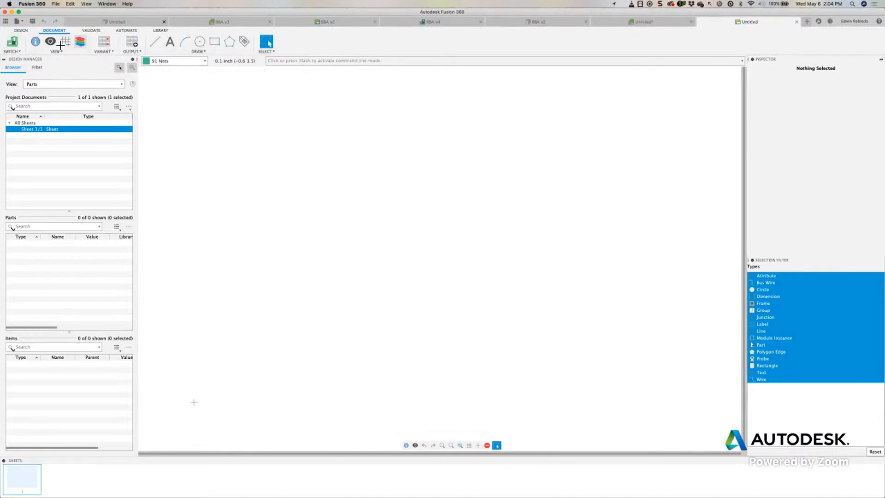
click(91, 32)
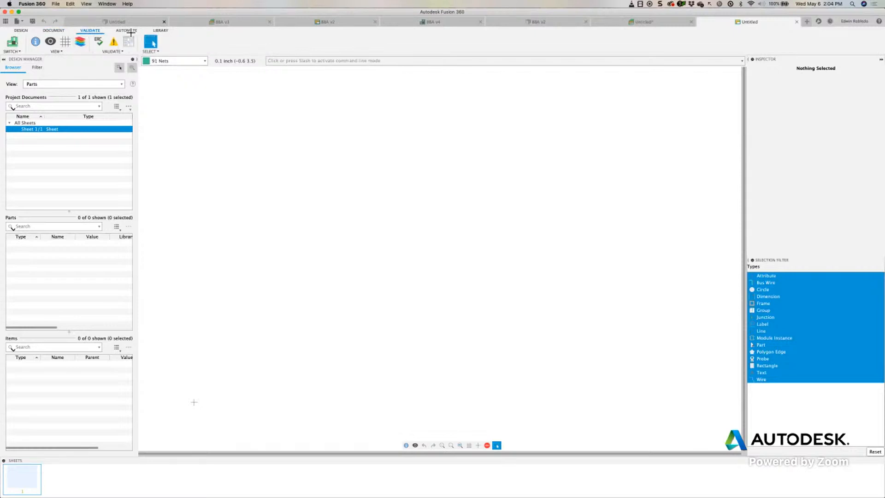
click(54, 31)
click(21, 30)
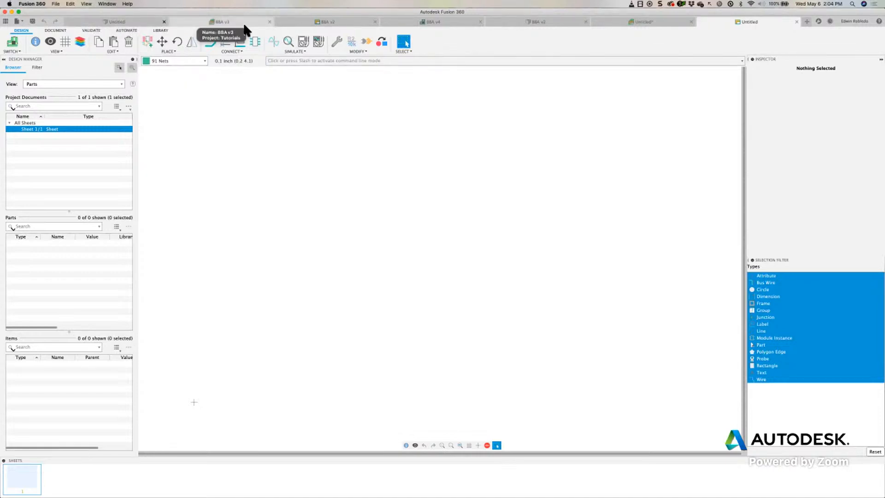
click(629, 23)
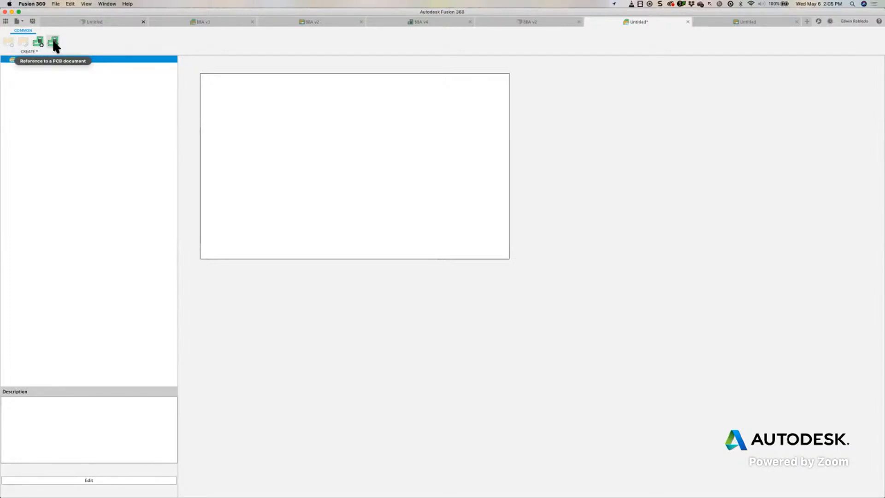
click(727, 21)
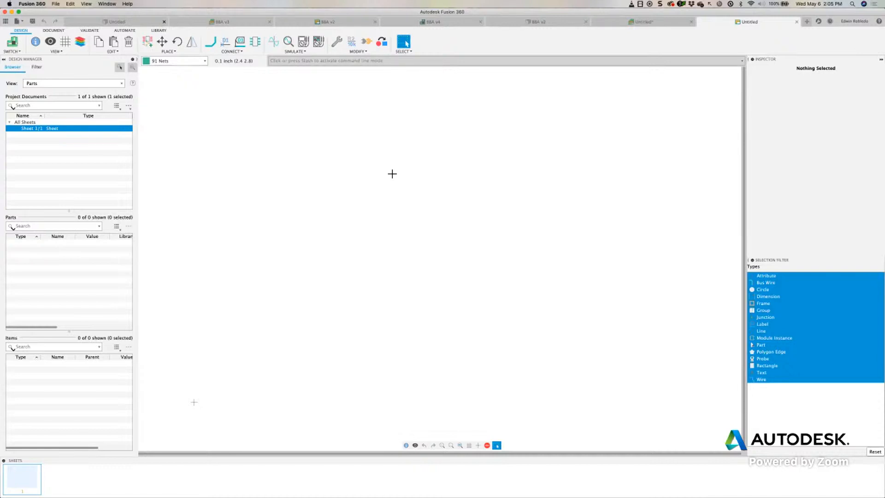
Step: Start adding a part to the schematic and expand the 19inch library to list its devices
click(147, 41)
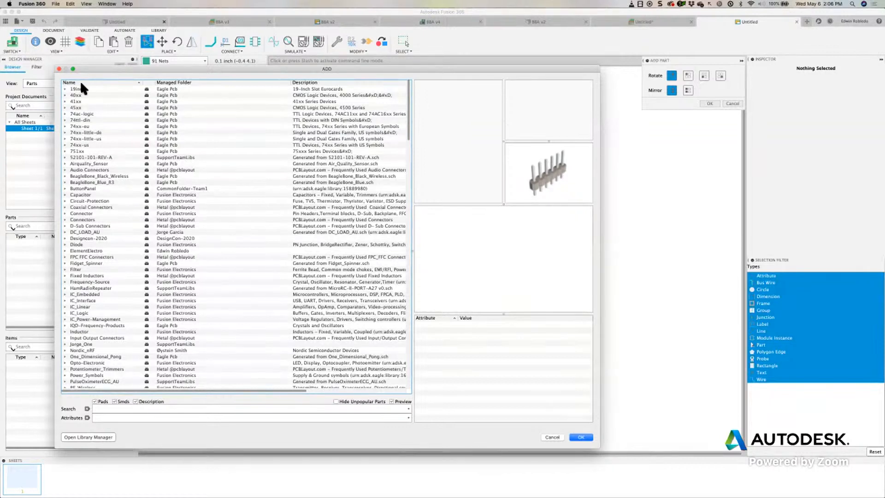
mouse_move(56, 45)
mouse_down()
mouse_move(171, 86)
mouse_move(228, 52)
mouse_move(310, 82)
mouse_move(111, 72)
mouse_move(62, 83)
mouse_move(85, 84)
mouse_up()
right_click(65, 91)
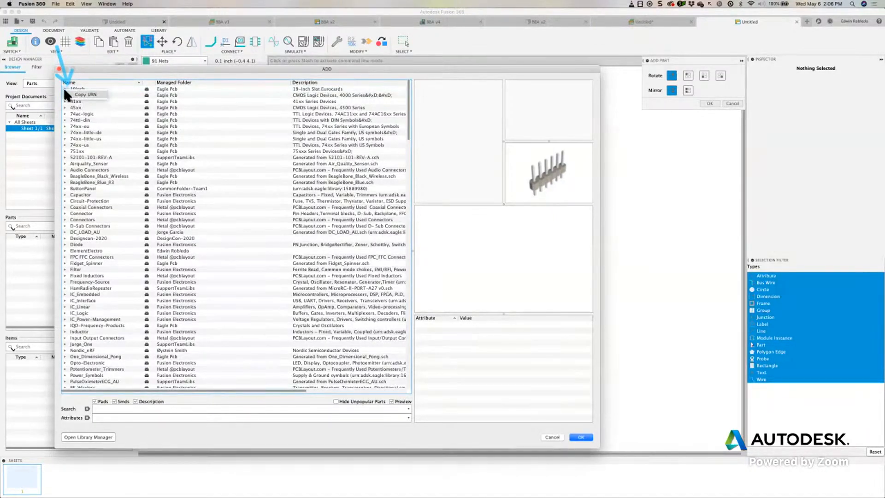
click(62, 87)
click(63, 88)
click(65, 88)
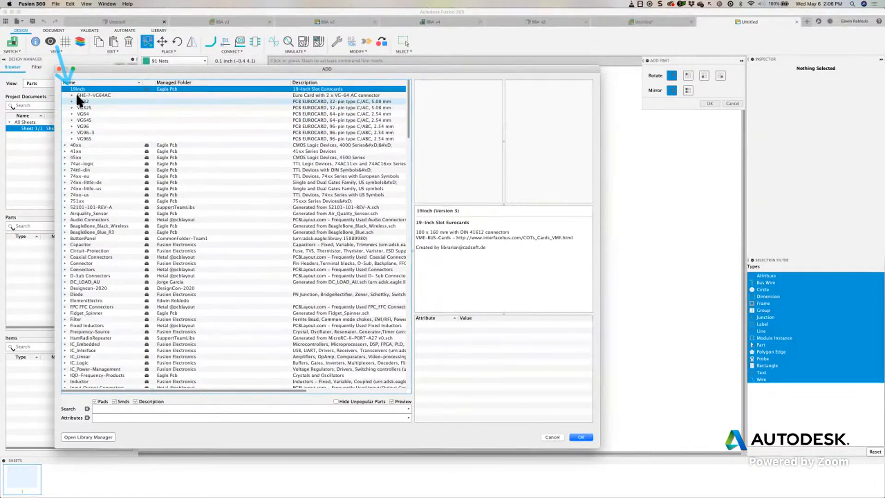
Step: Preview the 6HE-100-VG64AC and 6HE-160-VG64AC variants of the Euro Card connector and collapse the 19inch library
click(77, 95)
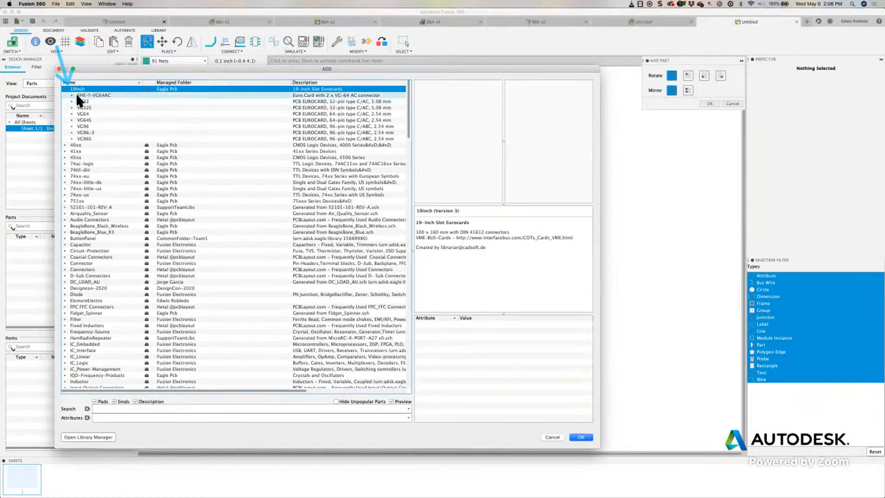
click(77, 95)
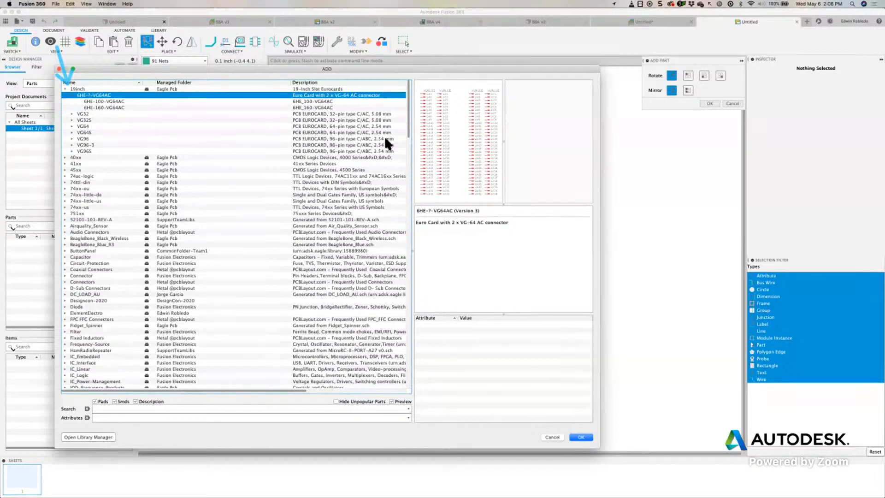
key(Down)
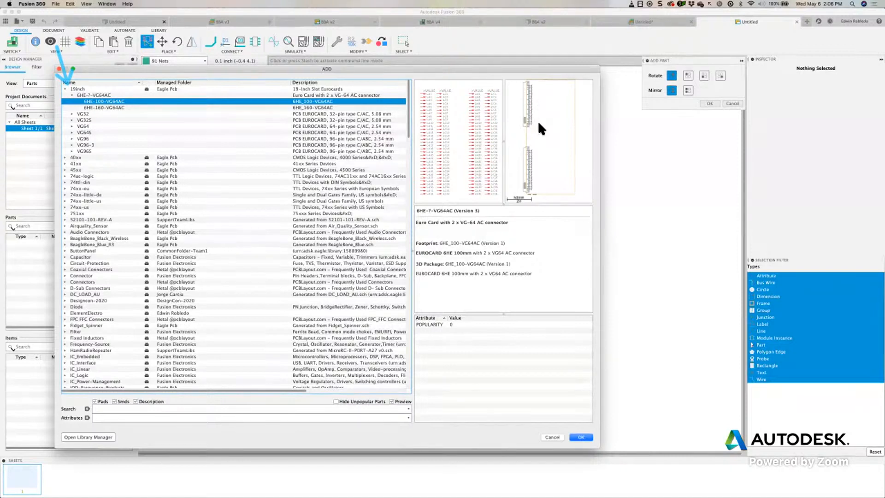
click(106, 107)
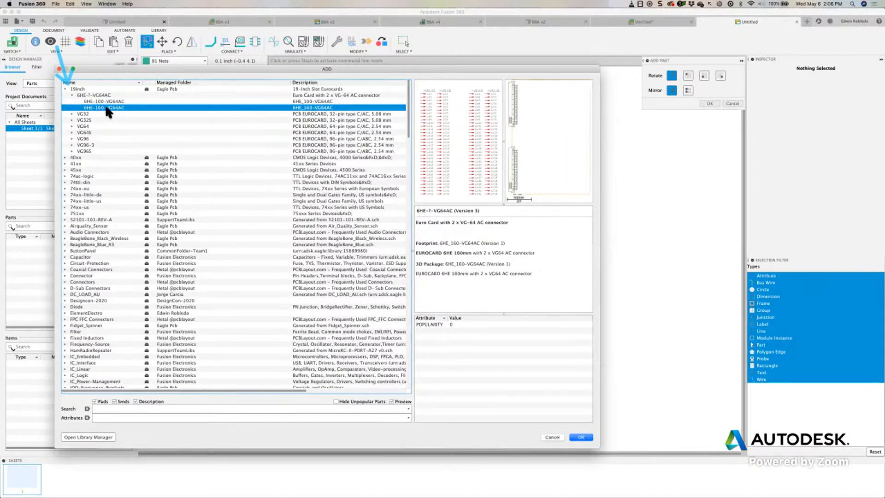
click(106, 102)
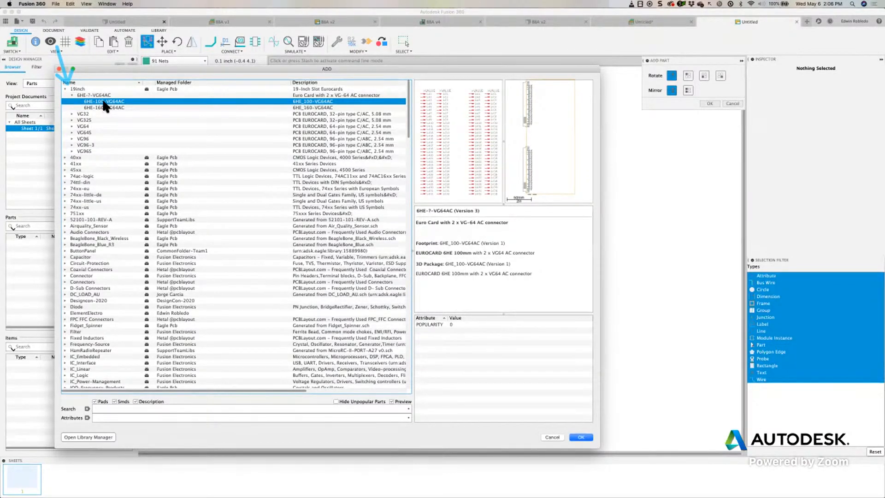
click(164, 108)
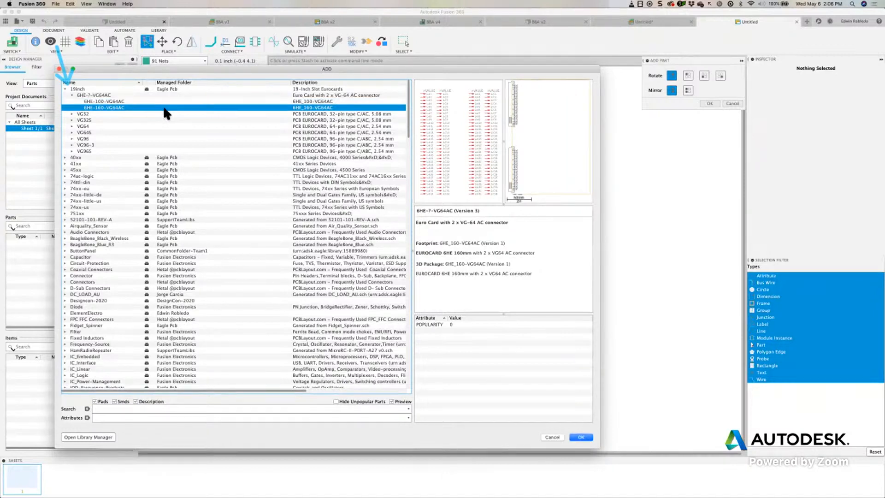
click(65, 88)
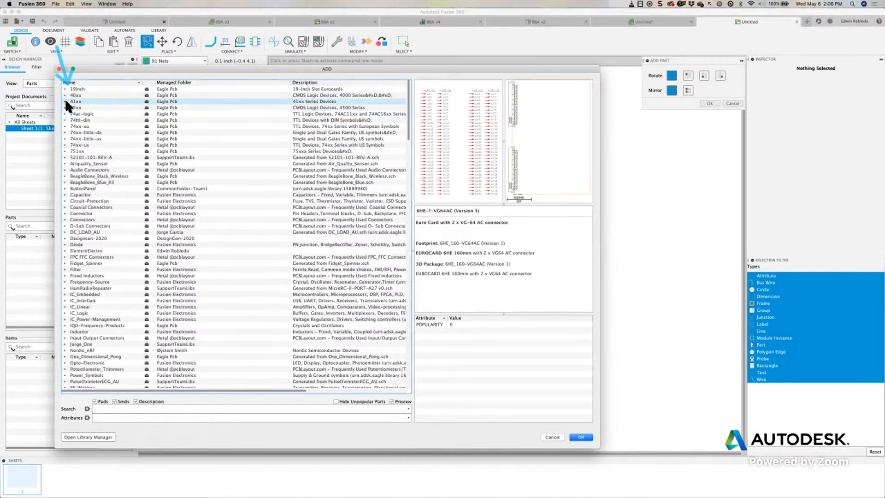
Step: Preview the DIL16 and SO16 package variants of the 4160 device and collapse the 41xx library
click(65, 101)
click(72, 108)
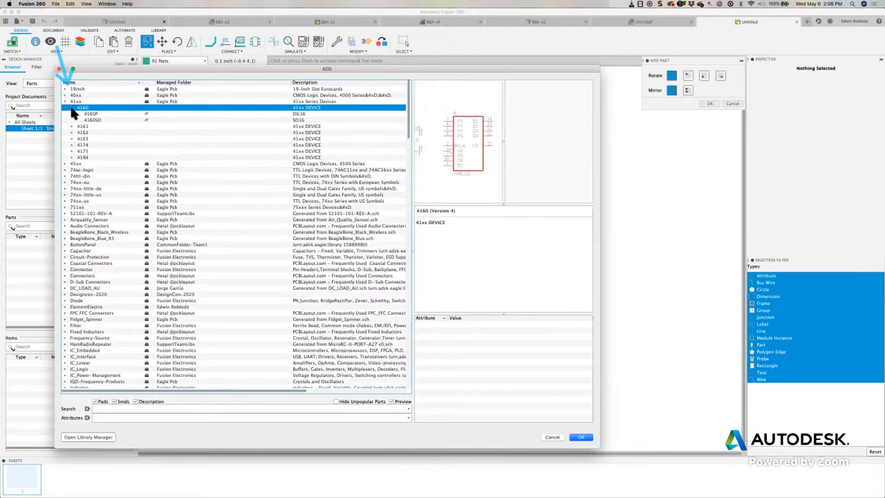
click(99, 113)
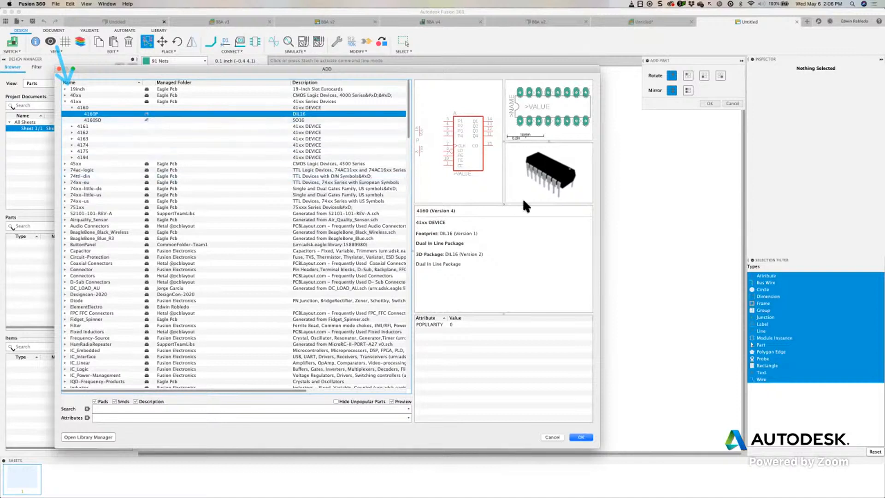
click(102, 119)
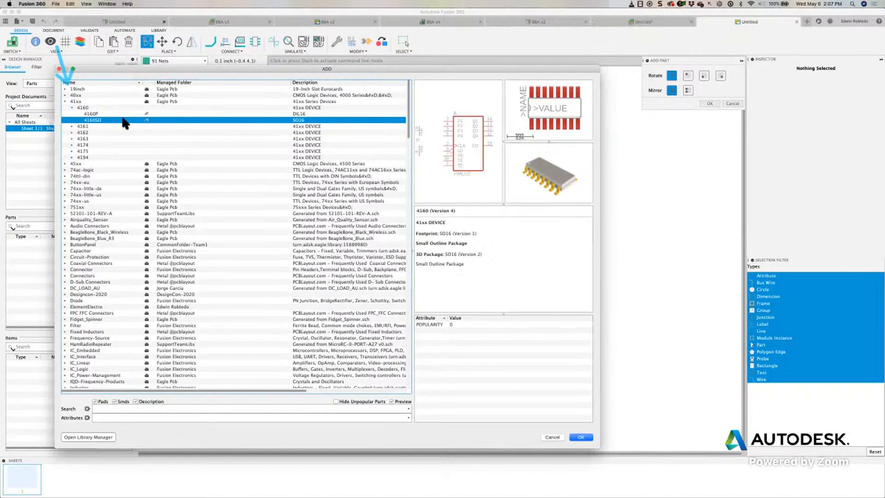
click(65, 101)
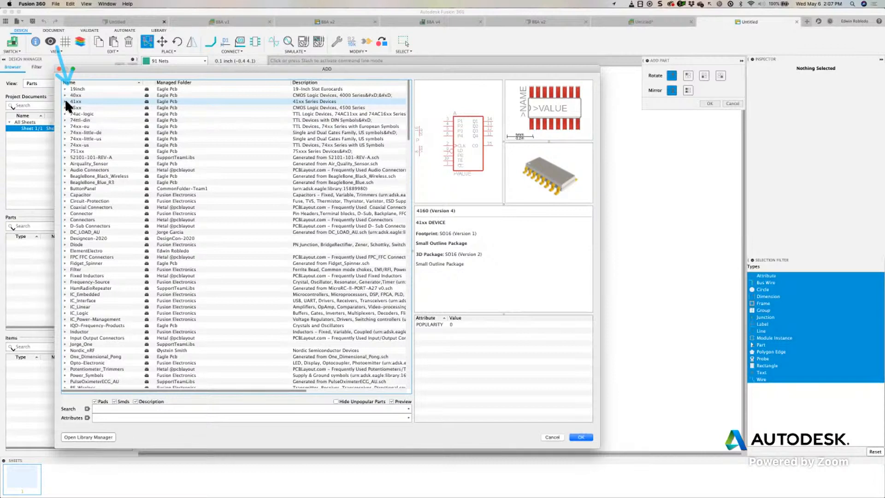
Step: Look over the part library list and review the in-design, in-use and available libraries in the Library Manager
scroll(107, 238, down, 3)
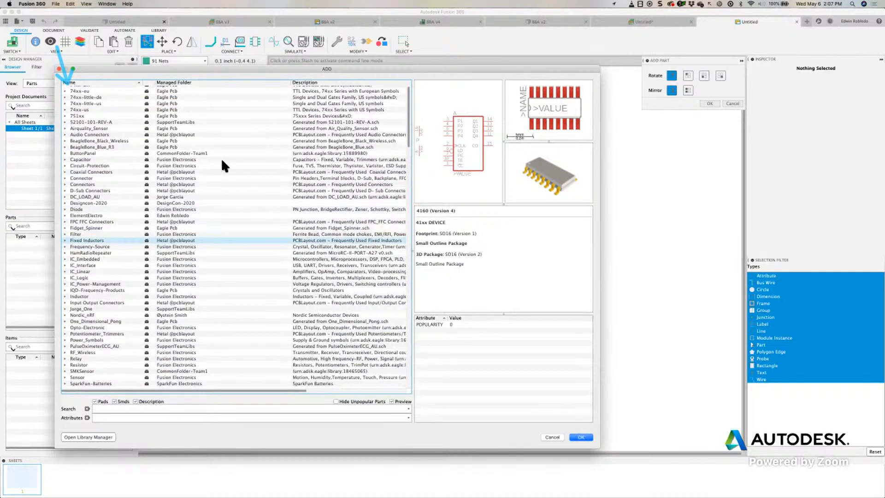
scroll(220, 157, up, 3)
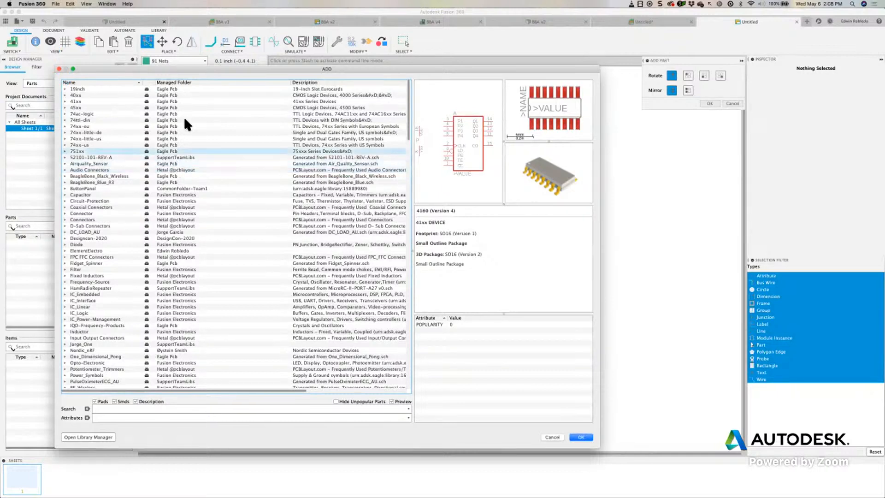
drag(194, 66, 199, 58)
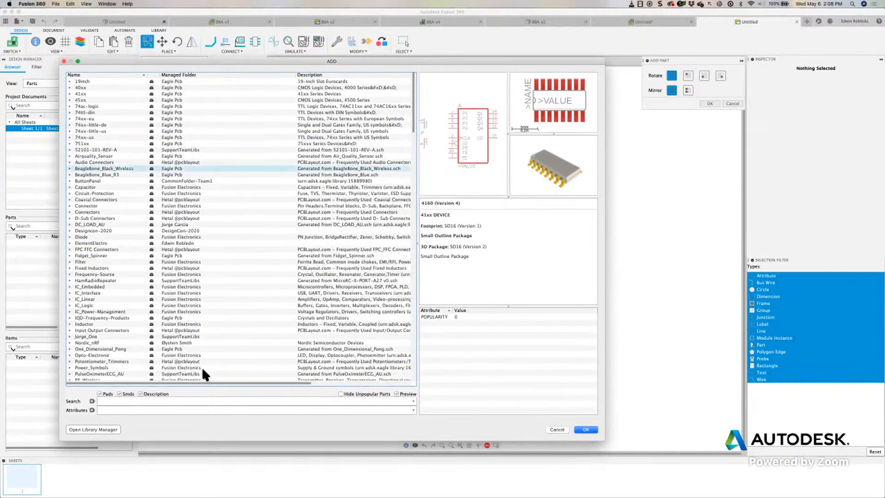
click(86, 430)
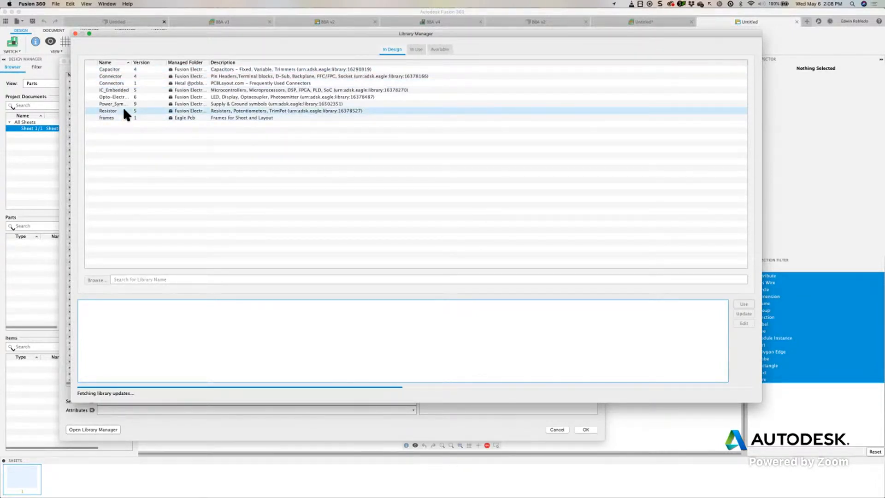
click(123, 90)
click(416, 48)
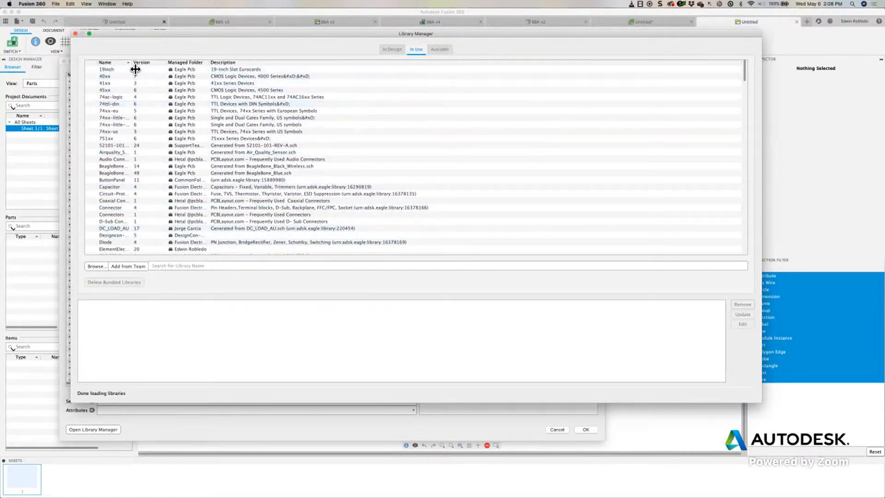
click(441, 49)
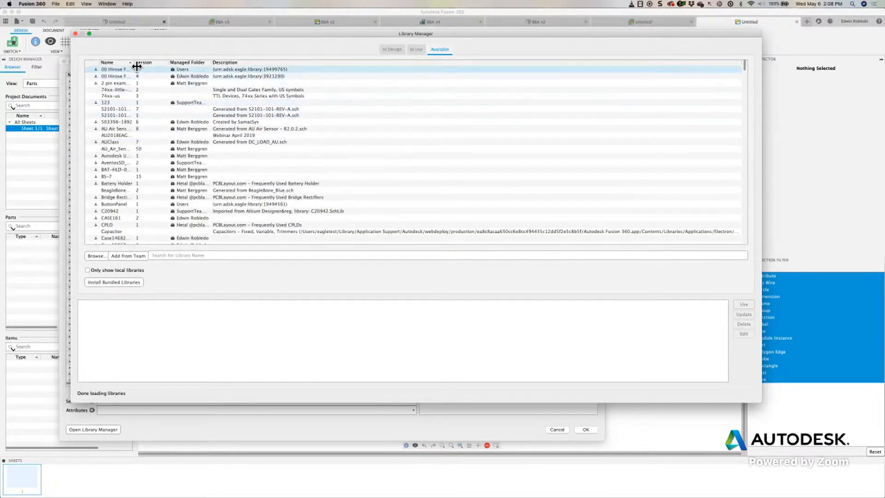
Step: Widen the Name column of the available libraries, sort them by managed folder and look through the list
drag(137, 67, 303, 66)
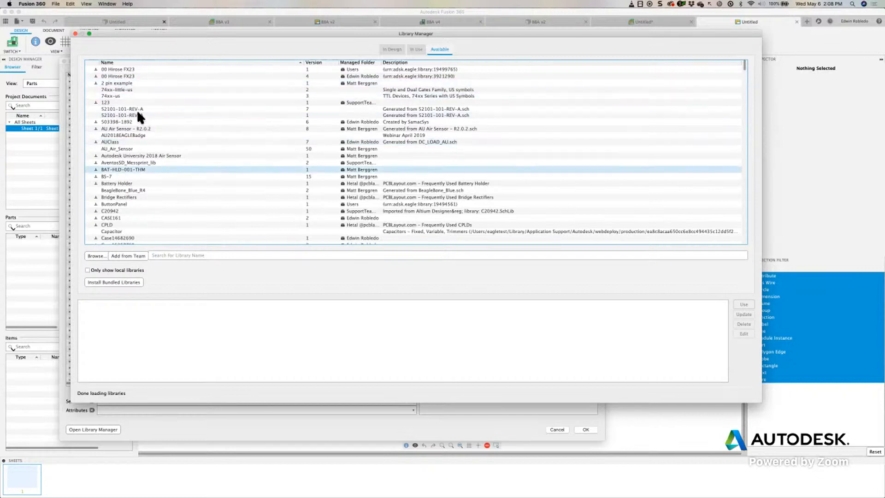
click(362, 62)
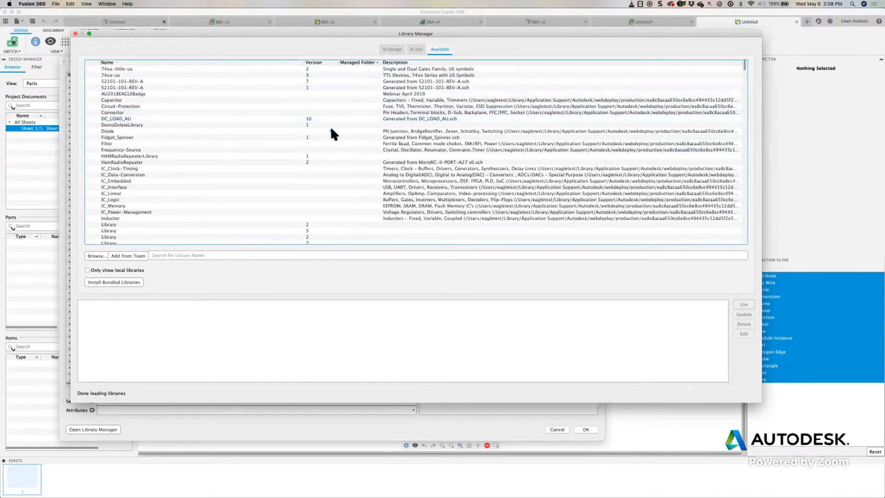
drag(330, 132, 351, 66)
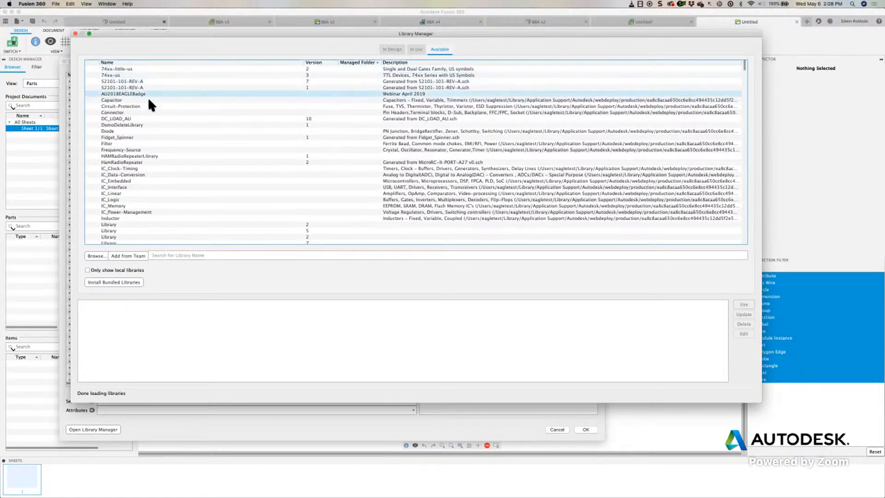
scroll(171, 165, down, 5)
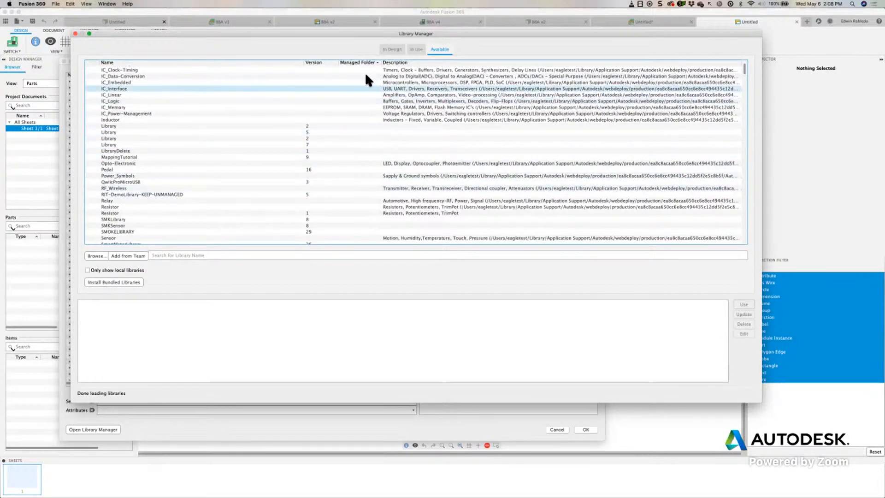
Step: Widen the Managed Folder column of the available libraries and look through the CommonFolder-Team1 and Eagle Pcb entries
scroll(325, 187, down, 10)
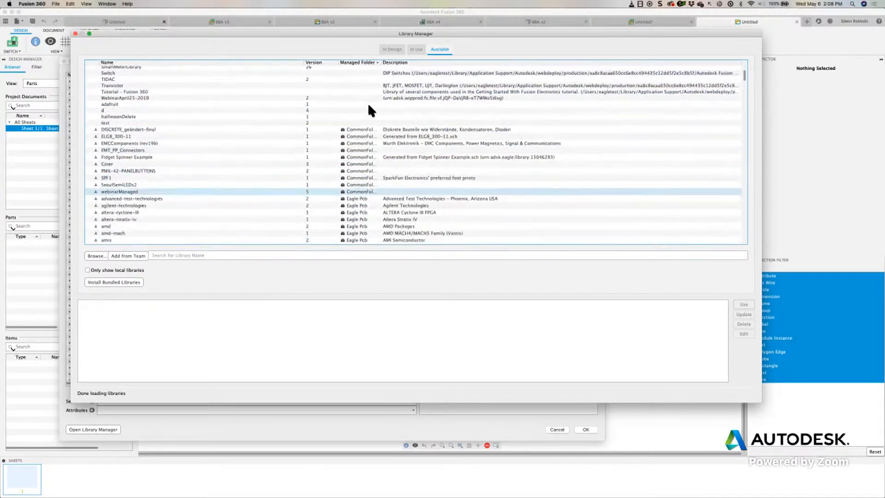
drag(385, 65, 458, 63)
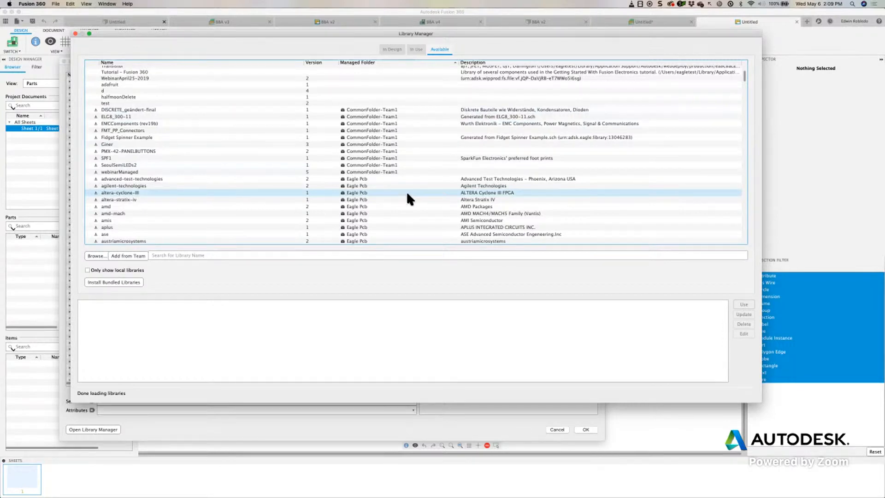
scroll(406, 191, down, 5)
scroll(741, 117, down, 10)
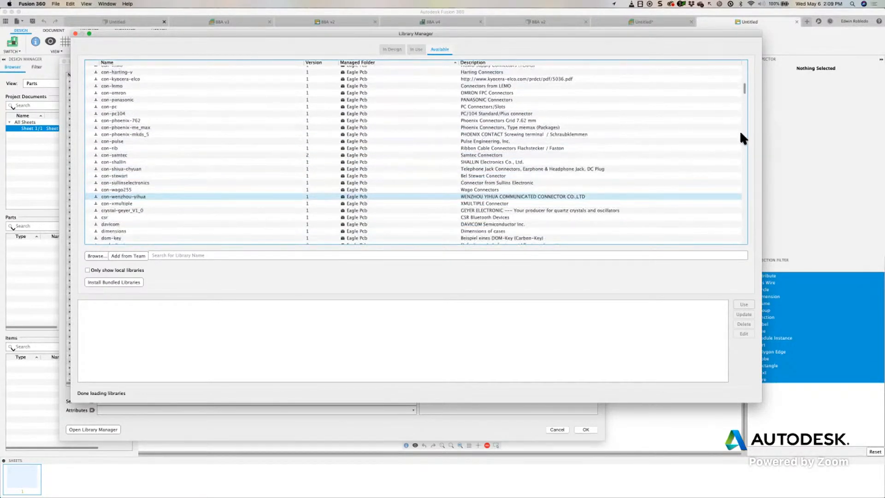
scroll(740, 135, down, 3)
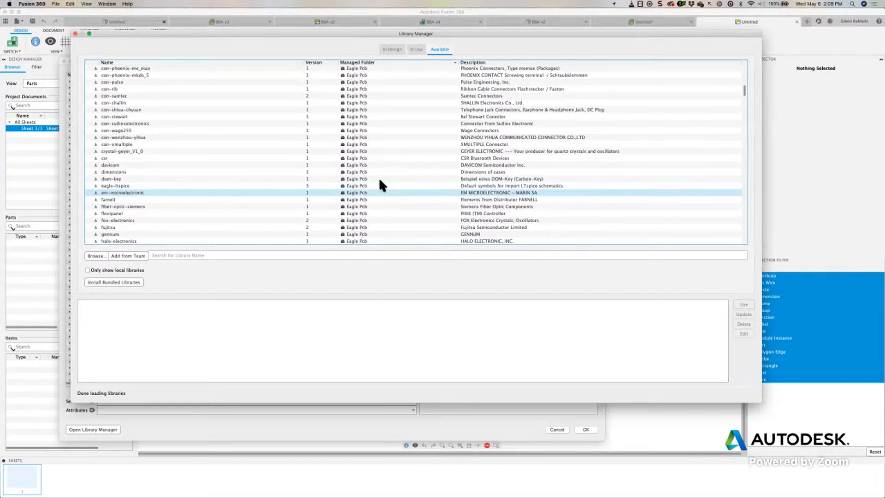
Step: Look through the remaining available libraries by managed folder, from Fusion Electronics and SparkFun to Würth Elektronik, and close the Library Manager
scroll(688, 182, down, 15)
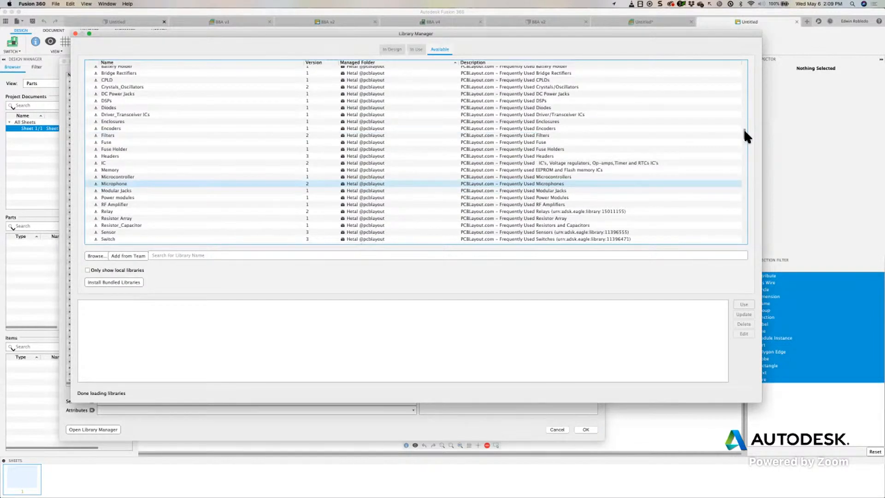
scroll(742, 130, down, 1)
drag(744, 129, 744, 142)
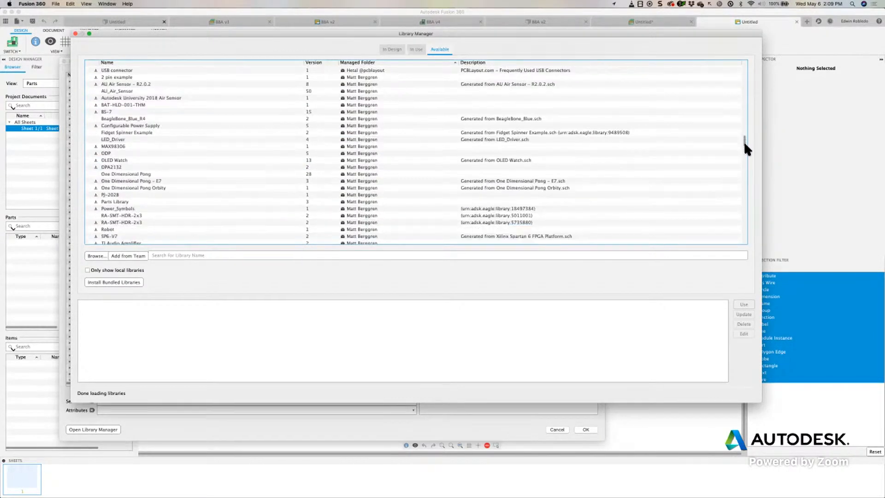
scroll(743, 149, up, 10)
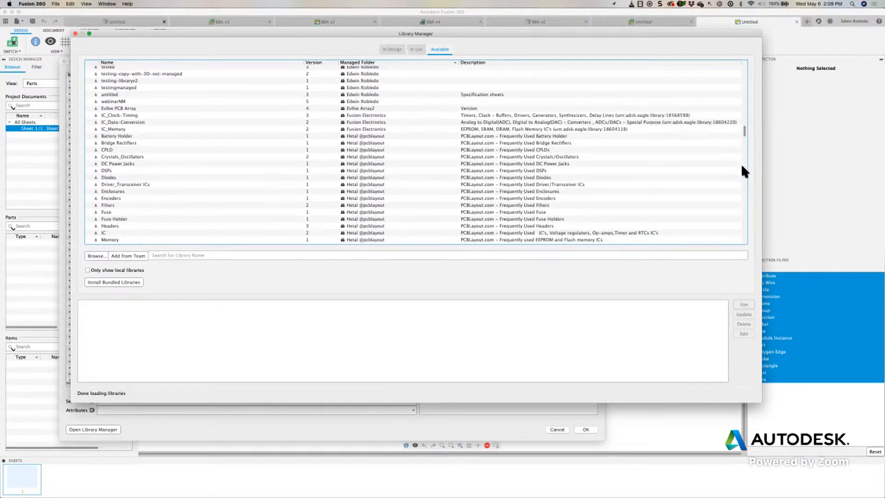
scroll(741, 163, down, 10)
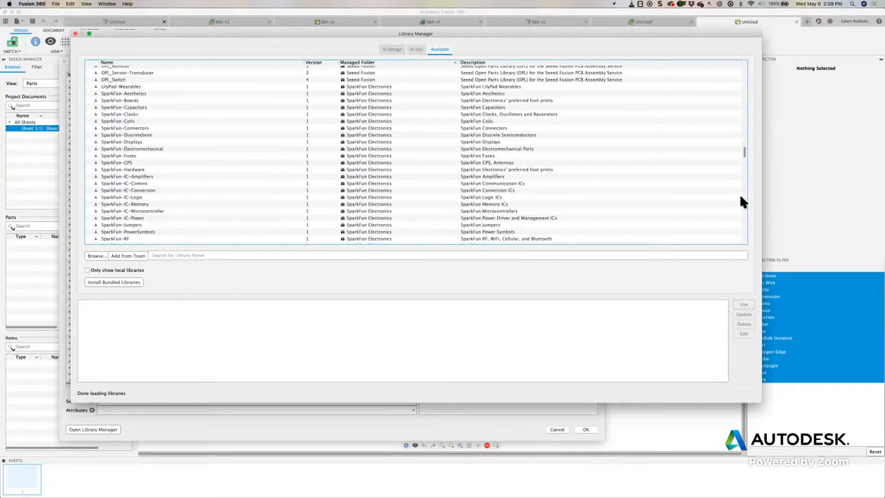
scroll(739, 198, down, 10)
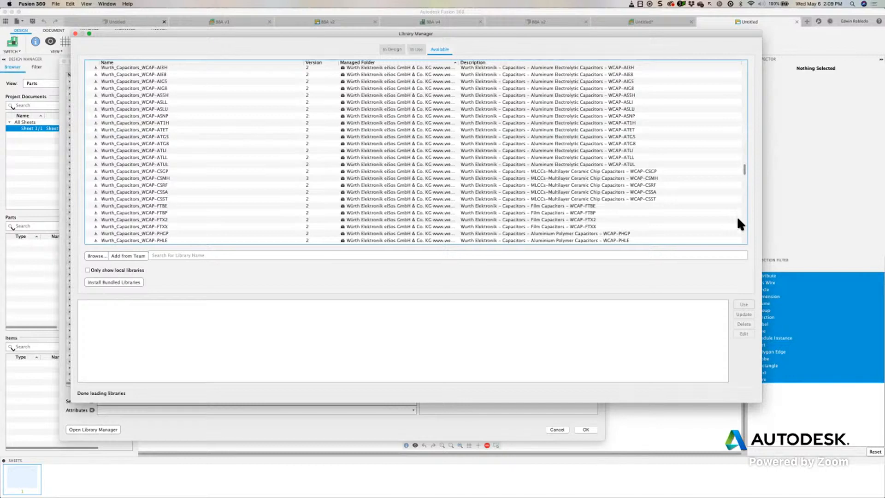
scroll(732, 214, down, 5)
scroll(605, 187, down, 5)
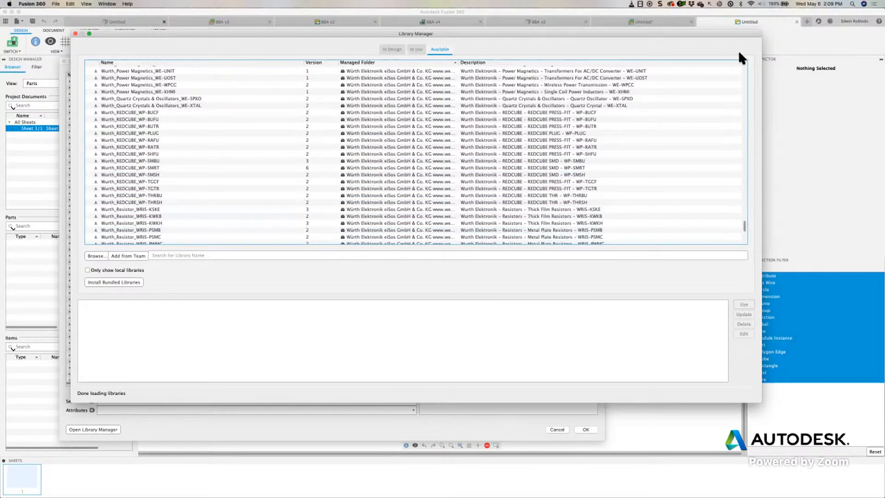
scroll(738, 52, down, 5)
scroll(129, 83, up, 5)
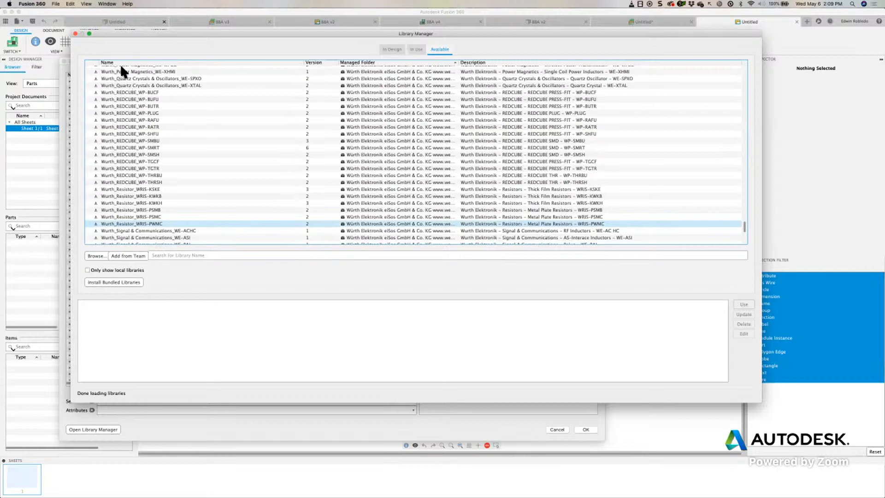
click(75, 33)
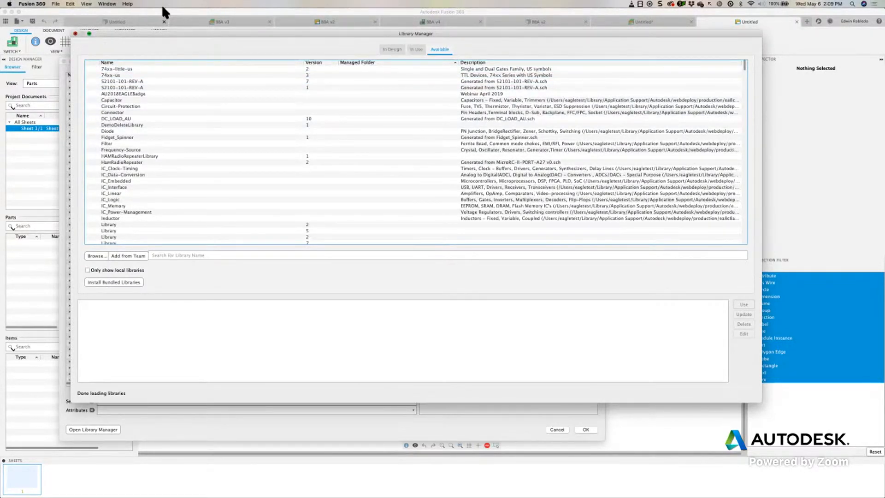
key(Escape)
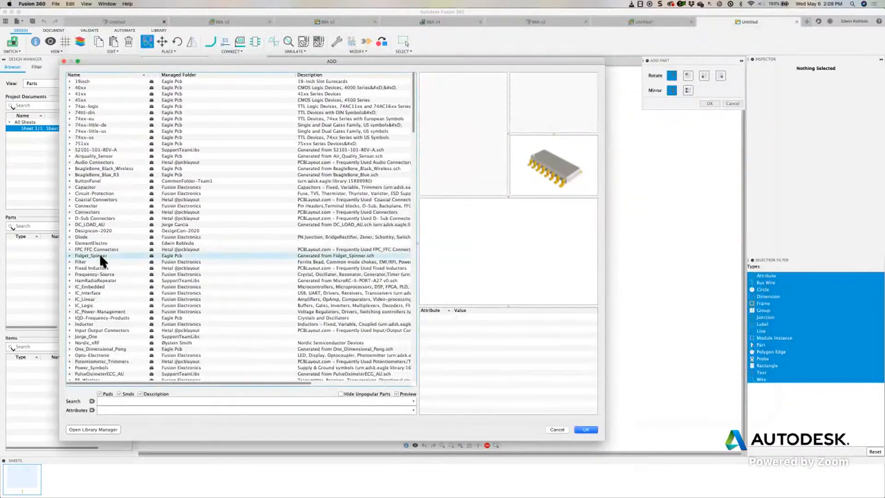
Step: Choose the FRAME_A_L part, the 8 1/2 x 11 inch landscape frame, from the frames library for placement
scroll(101, 253, down, 5)
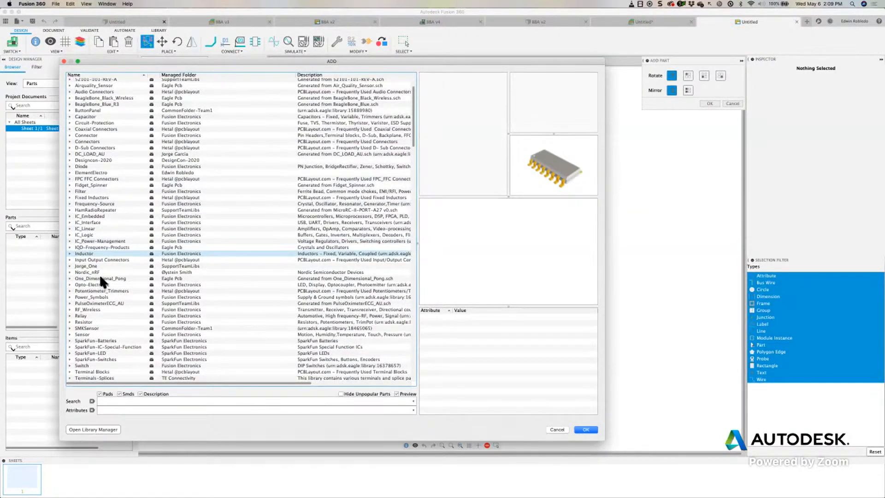
scroll(99, 275, down, 7)
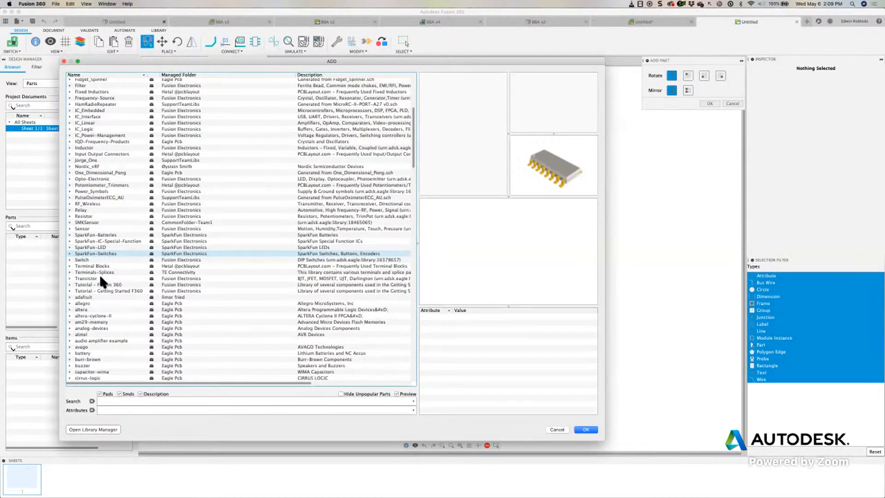
scroll(99, 274, down, 12)
scroll(69, 362, down, 15)
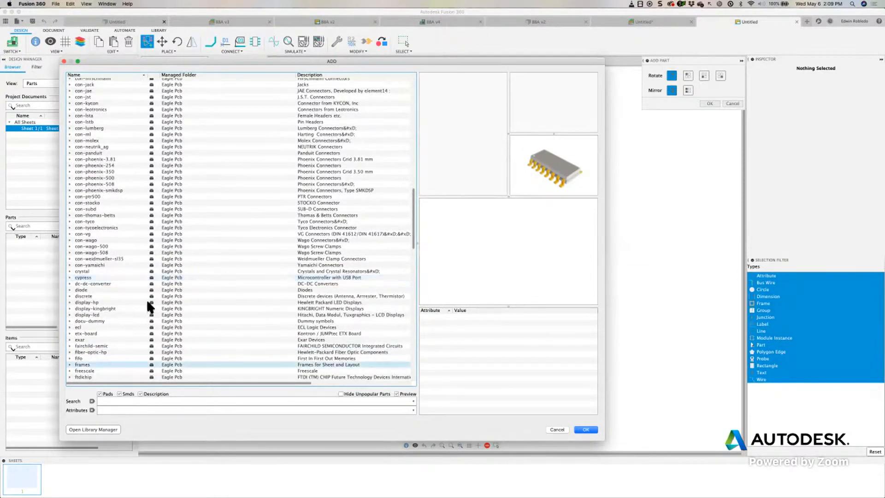
double_click(101, 298)
scroll(100, 295, down, 2)
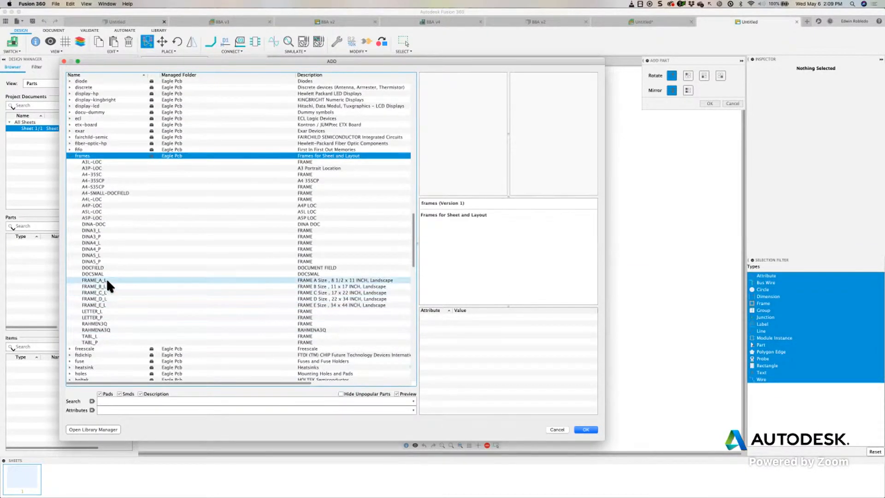
click(105, 279)
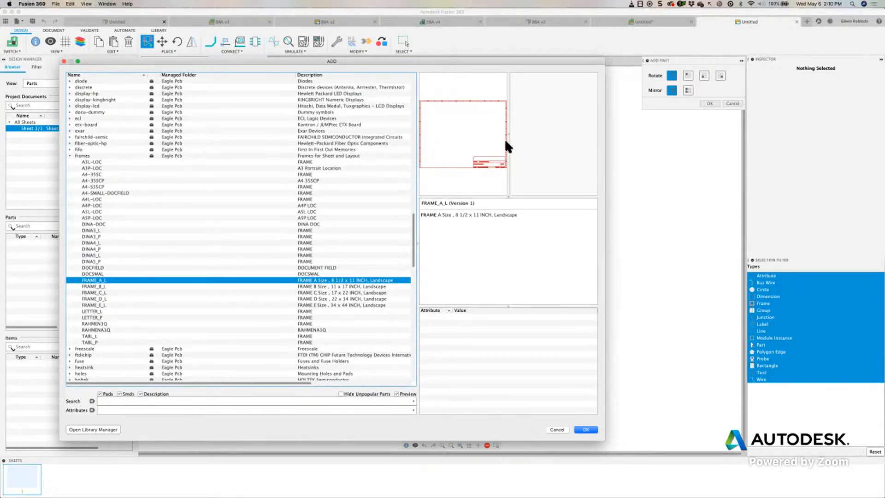
click(584, 429)
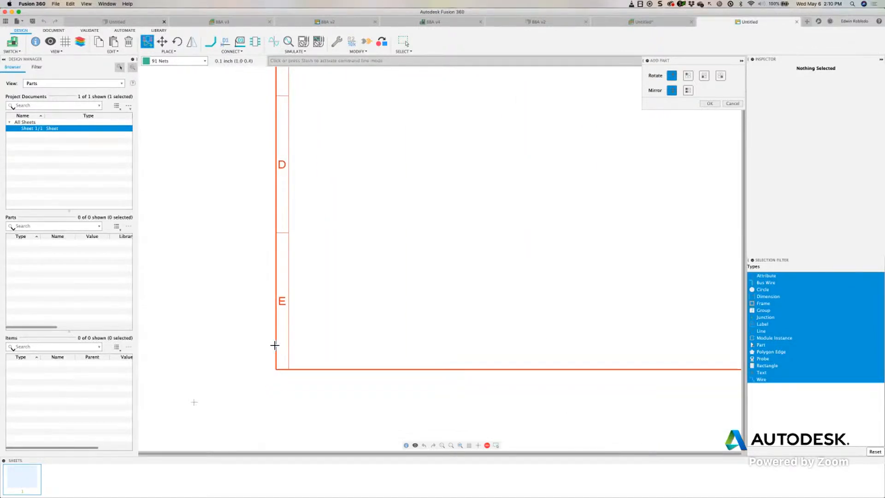
Step: Place the frame with its lower-left corner on the sheet origin (0.0 0.0) and end the placement
click(276, 328)
mouse_move(231, 363)
mouse_down()
mouse_move(180, 398)
mouse_move(197, 389)
mouse_move(205, 397)
mouse_move(189, 408)
mouse_move(204, 391)
mouse_move(204, 408)
mouse_move(205, 394)
mouse_move(185, 393)
mouse_move(196, 399)
mouse_up()
scroll(198, 388, right, 2)
scroll(198, 396, left, 1)
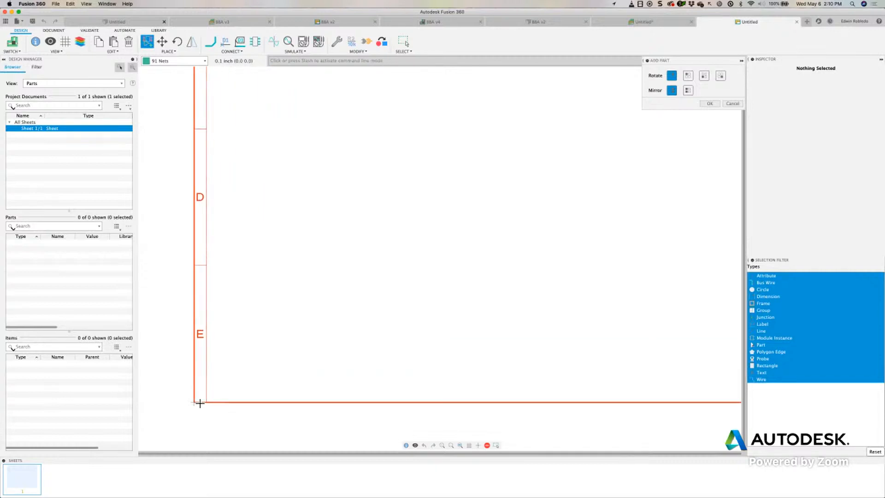
click(198, 404)
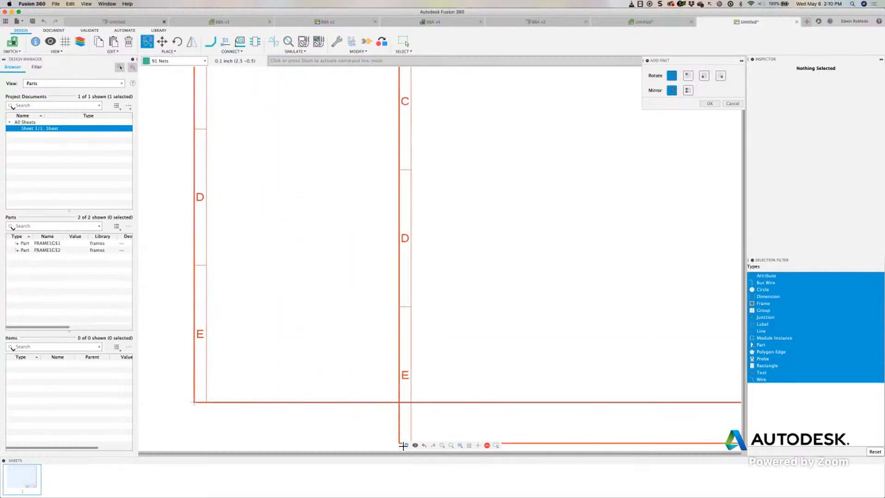
click(460, 445)
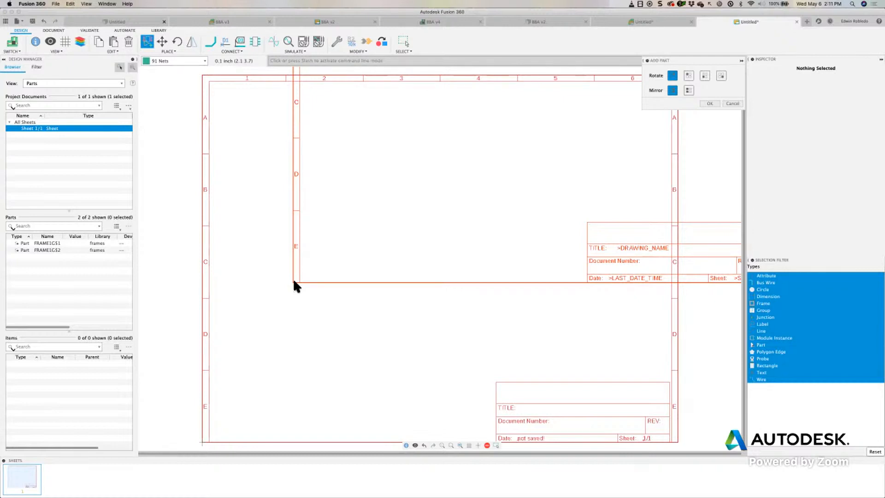
key(Escape)
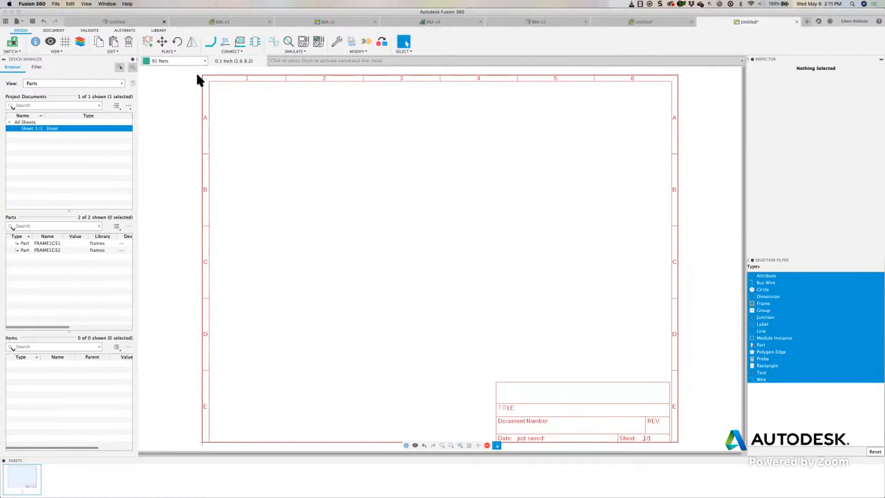
Step: Reopen the part list for adding a part, collapse the frames library and search for *POWER*JAC*
click(147, 41)
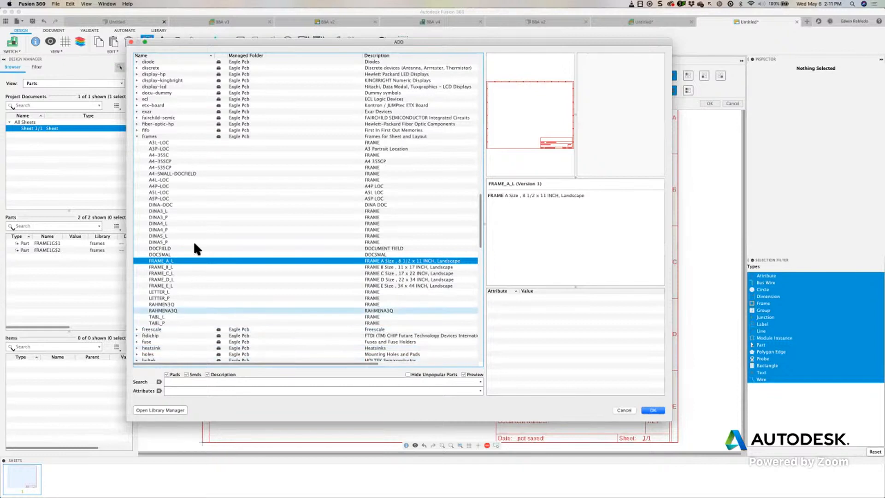
click(137, 136)
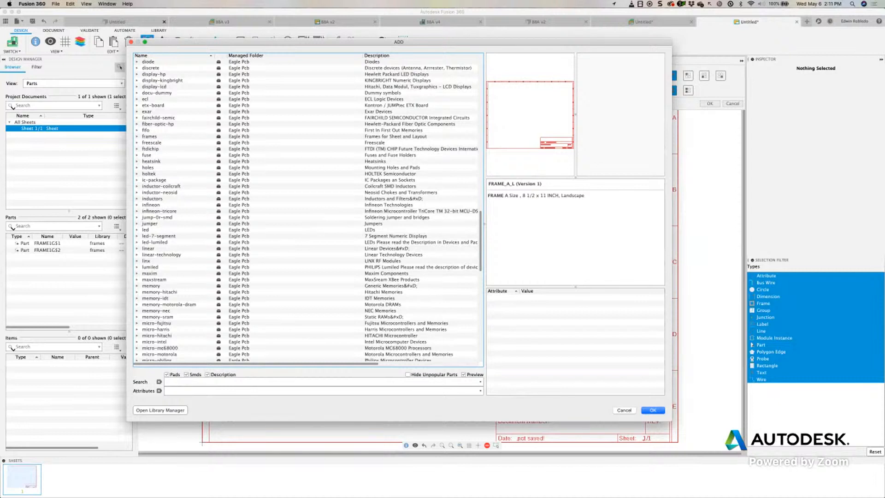
click(171, 383)
text(*)
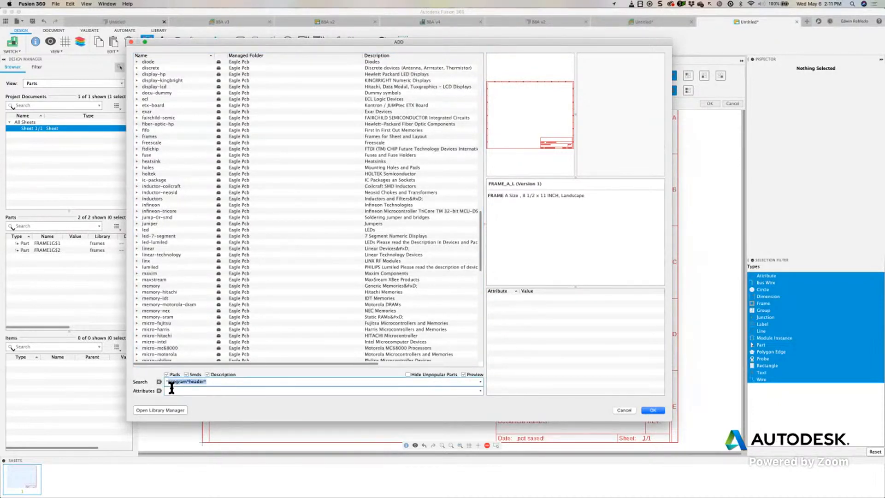
text(POWER*JAC*)
key(Return)
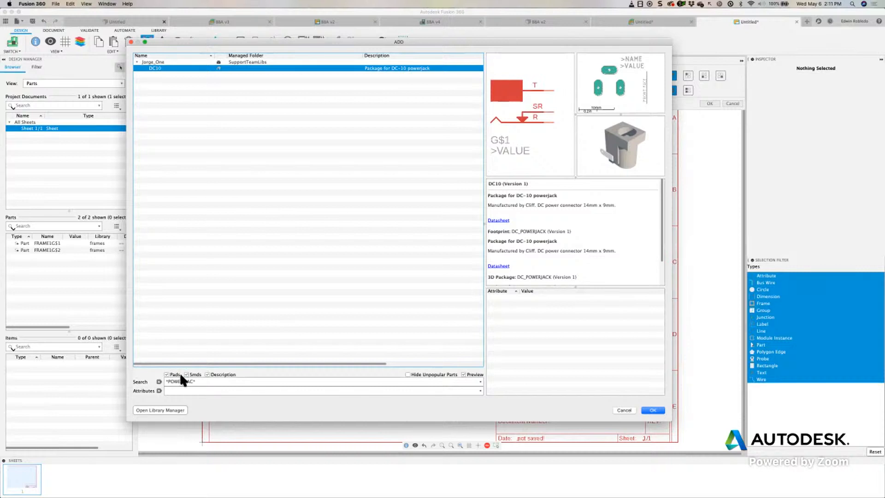
Step: Search the parts for *BARREL* and preview the DCBARRELPTH and DCBARRELSMT variants of the adafruit DC barrel jack
drag(196, 383, 163, 381)
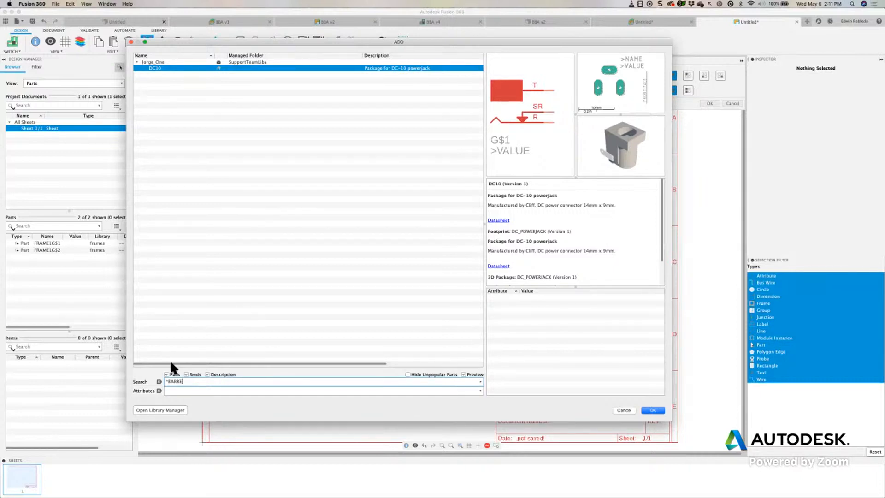
key(Return)
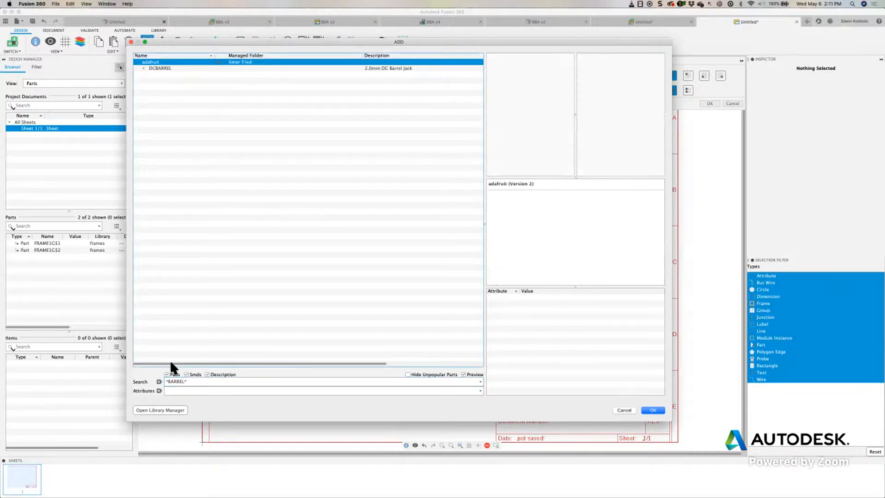
double_click(139, 67)
click(168, 75)
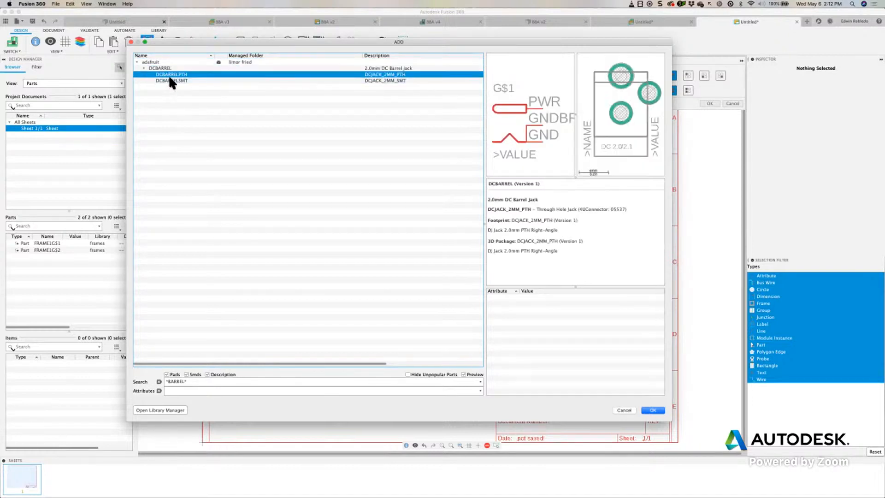
click(170, 81)
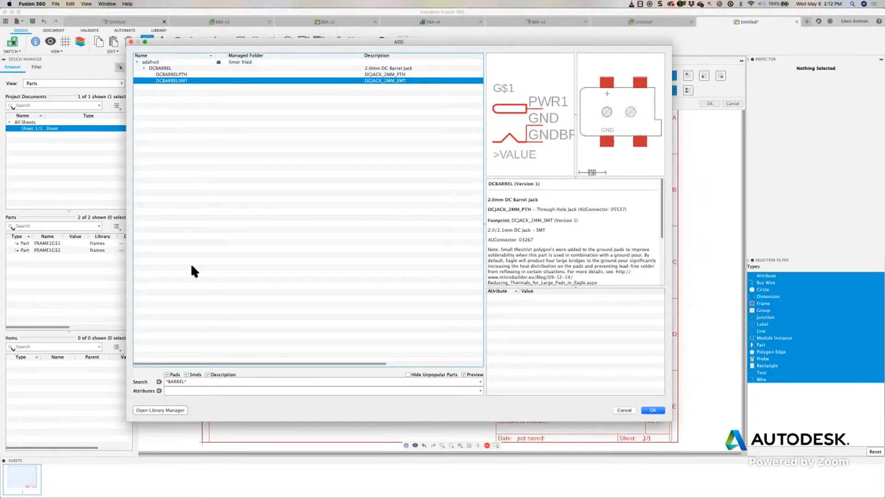
Step: Search the parts for *POWER* and choose PJ-102B_POWER_CON from the BeagleBone_Blue_R3 library for placement
drag(188, 382, 147, 375)
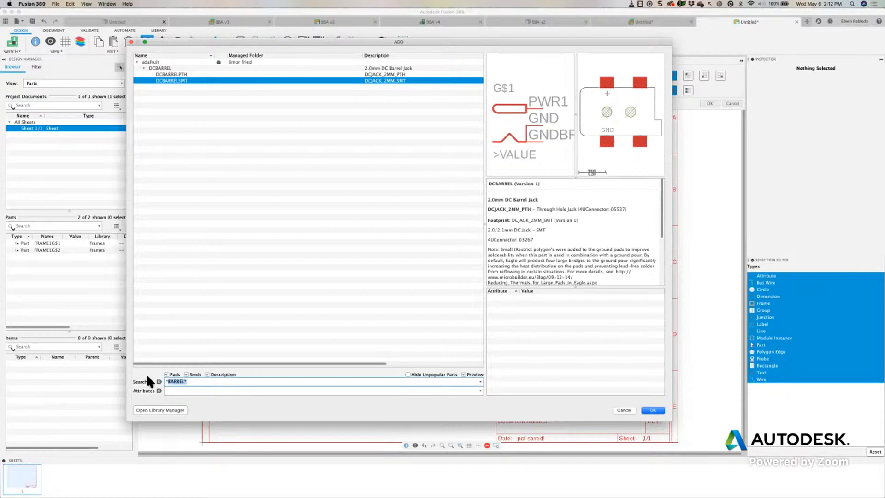
text(*POWE)
key(Right)
key(BackSpace)
key(BackSpace)
key(Return)
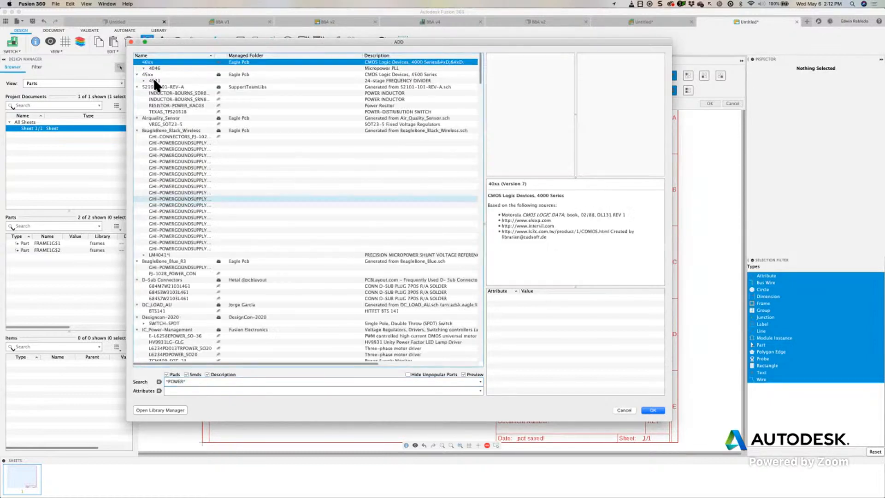
click(186, 273)
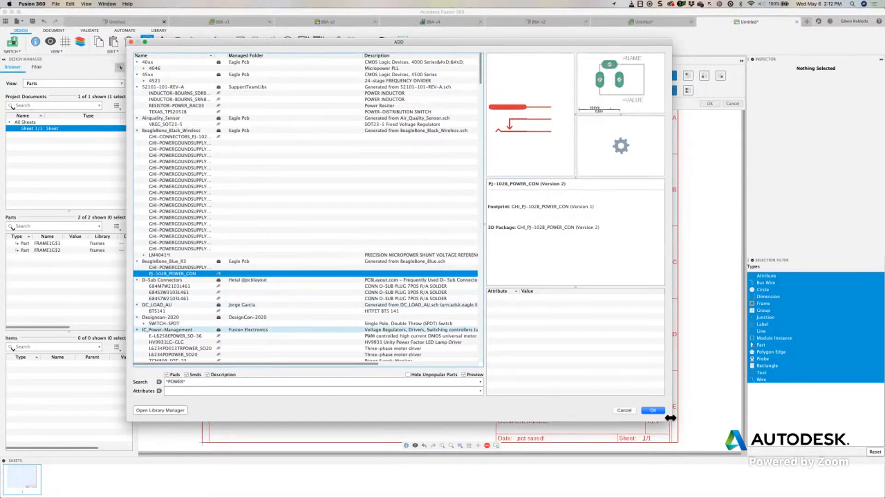
click(652, 409)
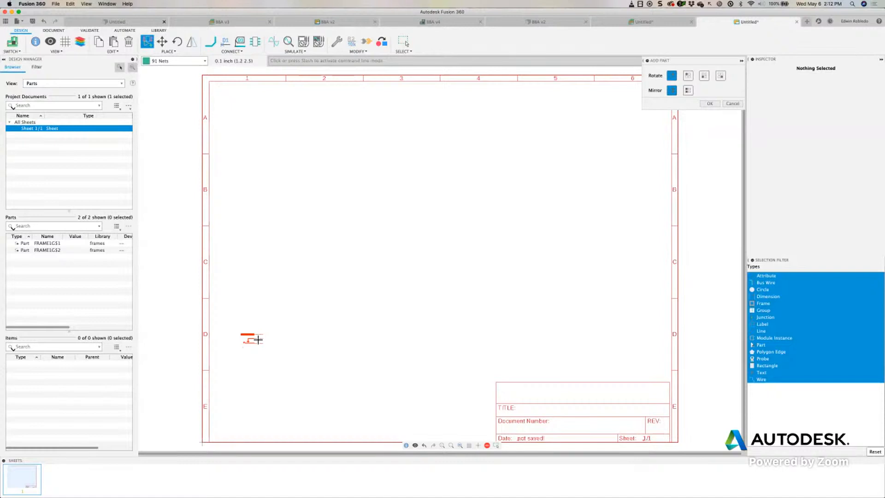
Step: Place the power connector at (1.2 2.5) in row D near the frame's left edge and end its placement
click(256, 337)
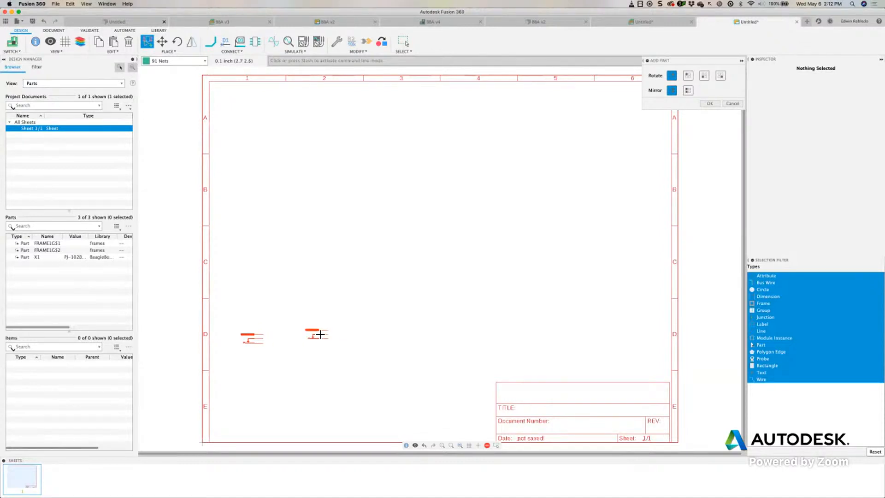
scroll(270, 362, down, 3)
scroll(271, 364, up, 5)
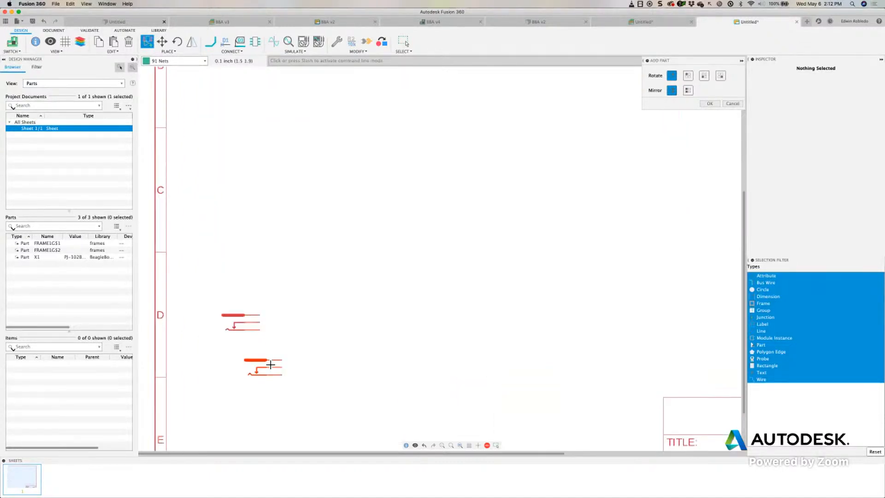
scroll(270, 364, down, 2)
middle_drag(270, 364, 207, 338)
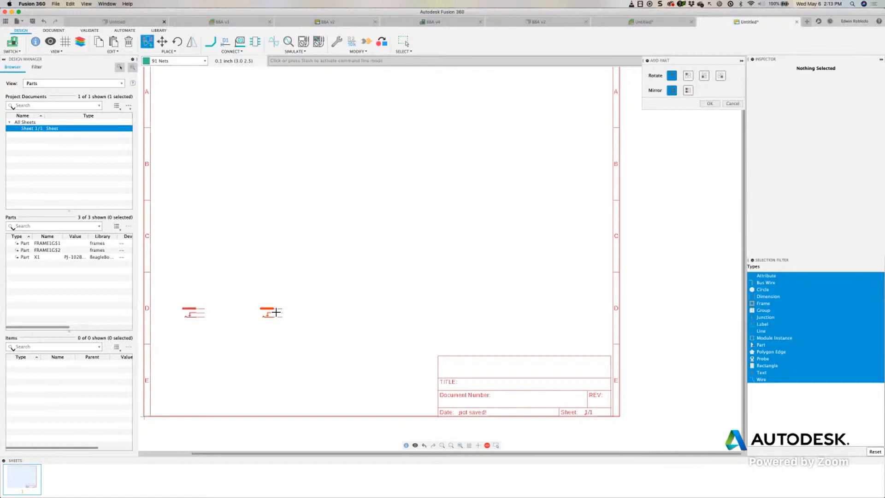
key(Escape)
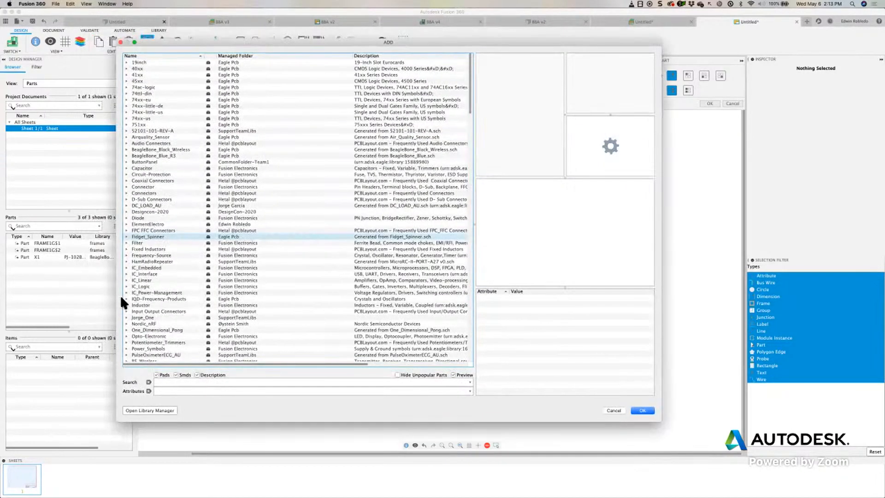
Step: Add the VCC bar symbol from the Power_Symbols library at (1.7 3.0), above and to the right of the power connector
scroll(133, 313, down, 3)
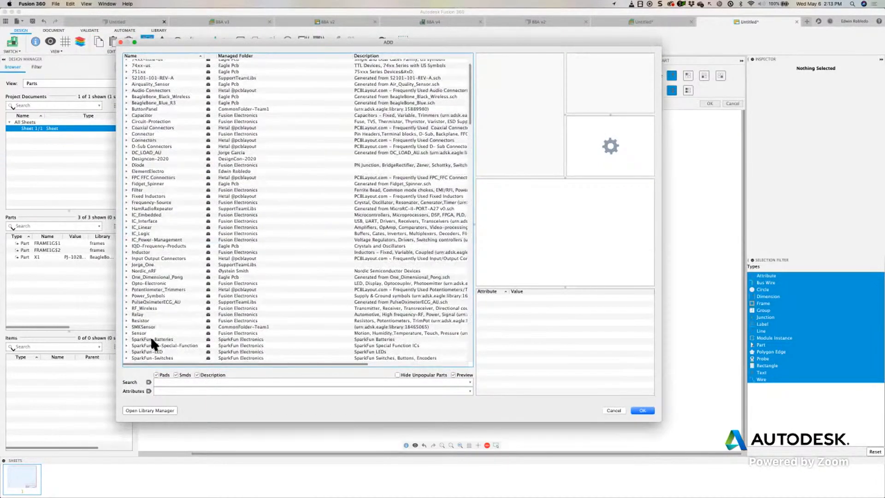
double_click(151, 308)
click(221, 315)
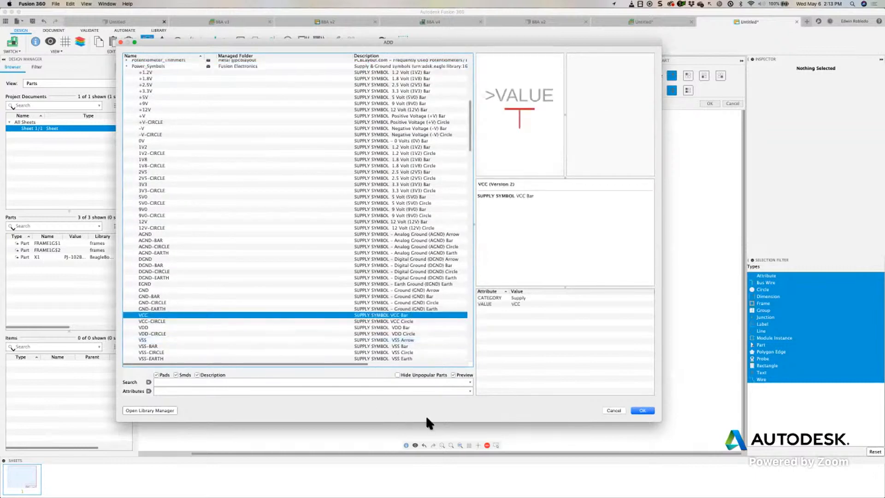
click(643, 410)
scroll(210, 296, up, 2)
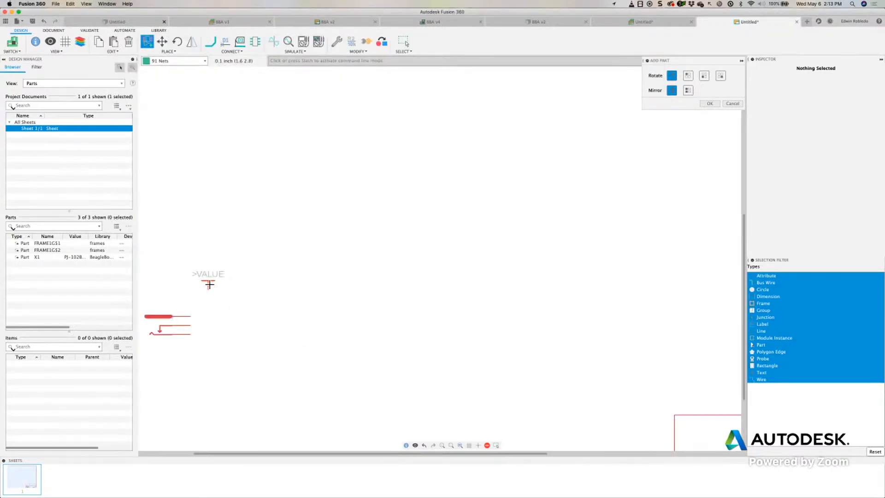
click(211, 274)
scroll(240, 295, up, 1)
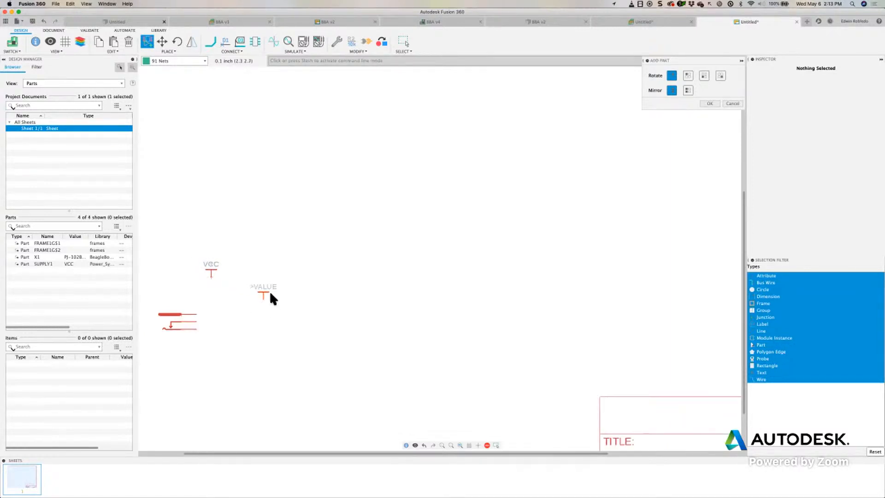
key(Escape)
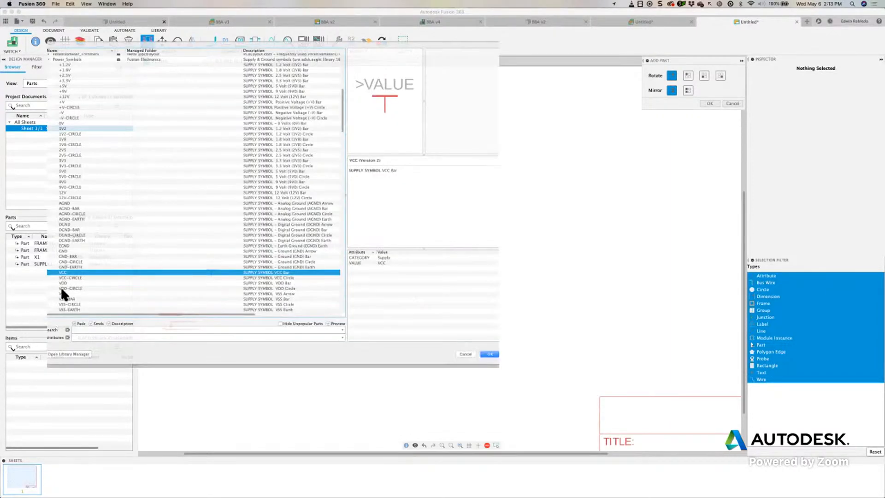
Step: Add two GND arrow symbols from the Power_Symbols library below the connector, at (1.4 1.9) and (1.7 1.9)
scroll(54, 195, down, 4)
click(54, 190)
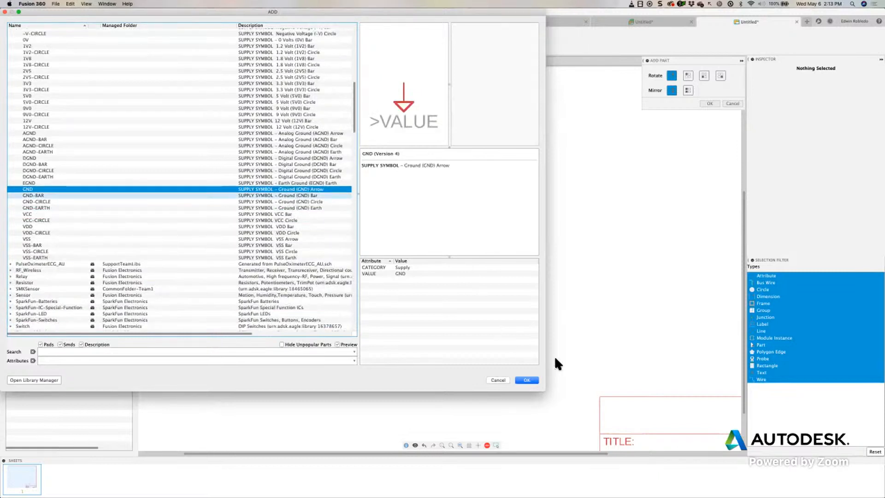
click(527, 380)
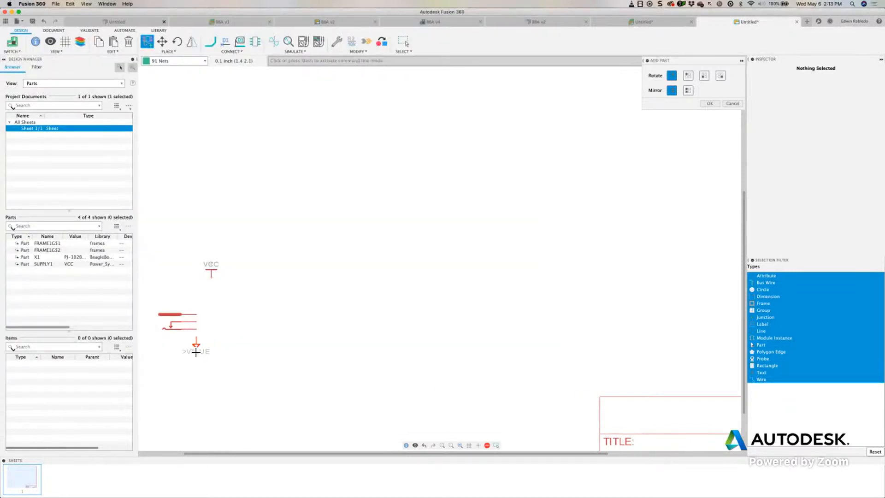
click(197, 359)
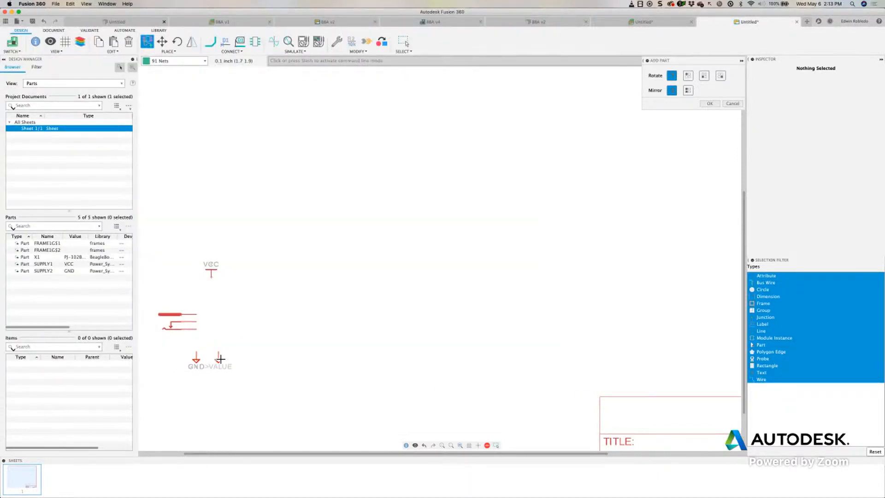
click(219, 358)
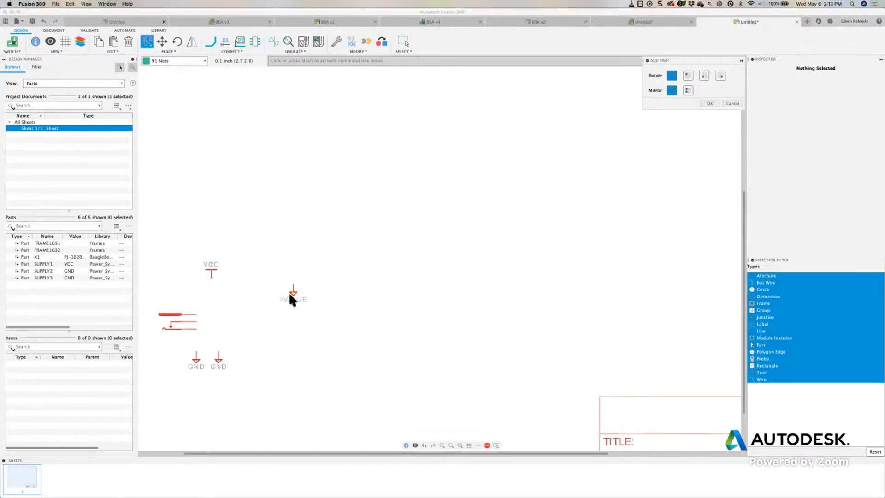
key(Escape)
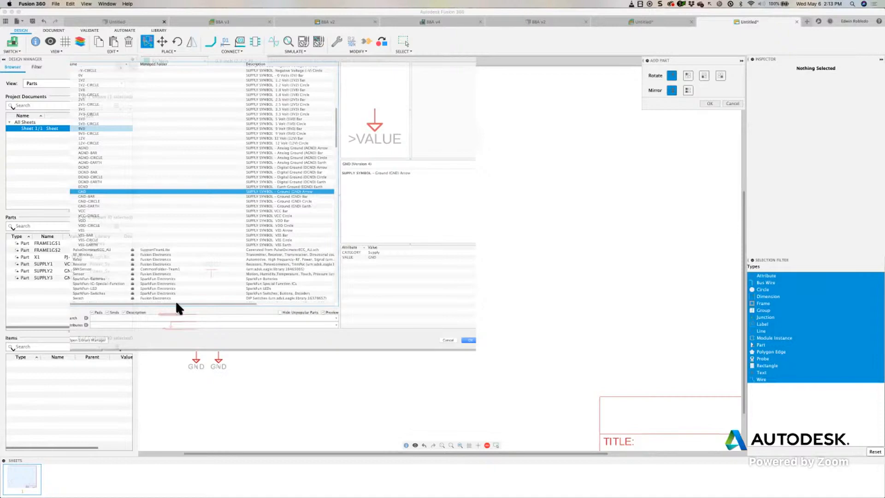
Step: Collapse the Power_Symbols library and expand the generic capacitor C in the Capacitor library
scroll(114, 238, up, 5)
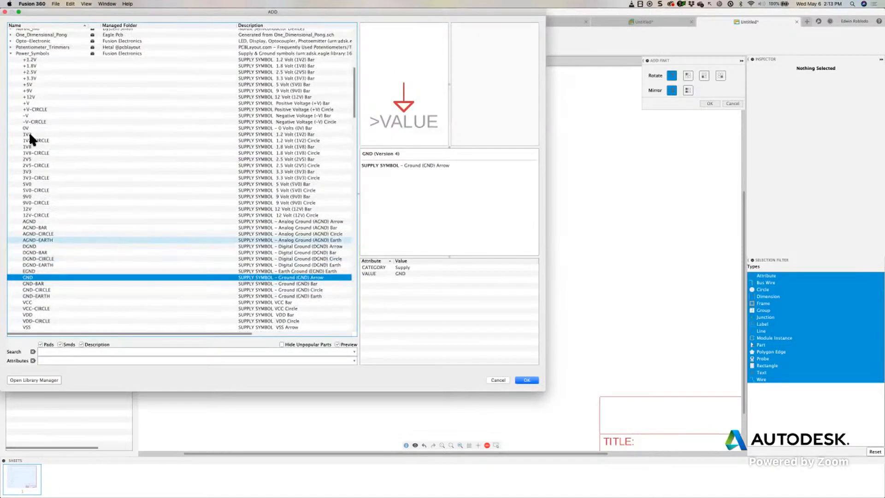
scroll(10, 140, up, 5)
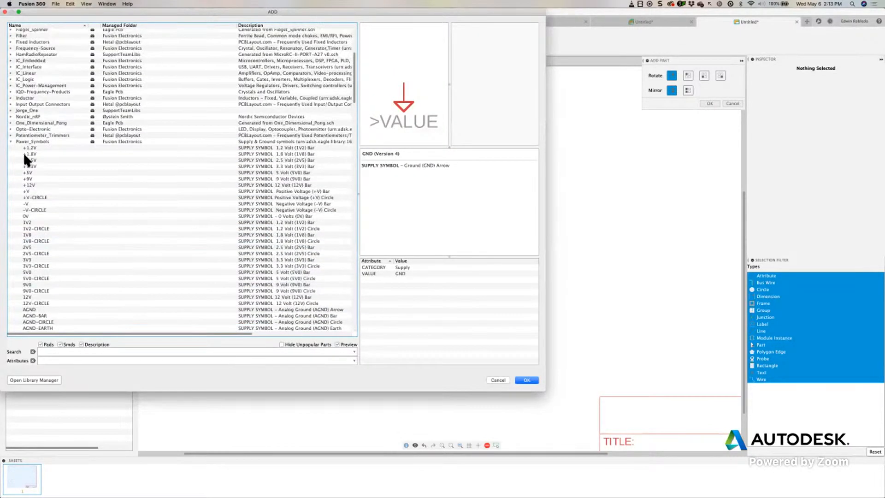
double_click(27, 142)
scroll(31, 163, up, 1)
scroll(32, 167, up, 1)
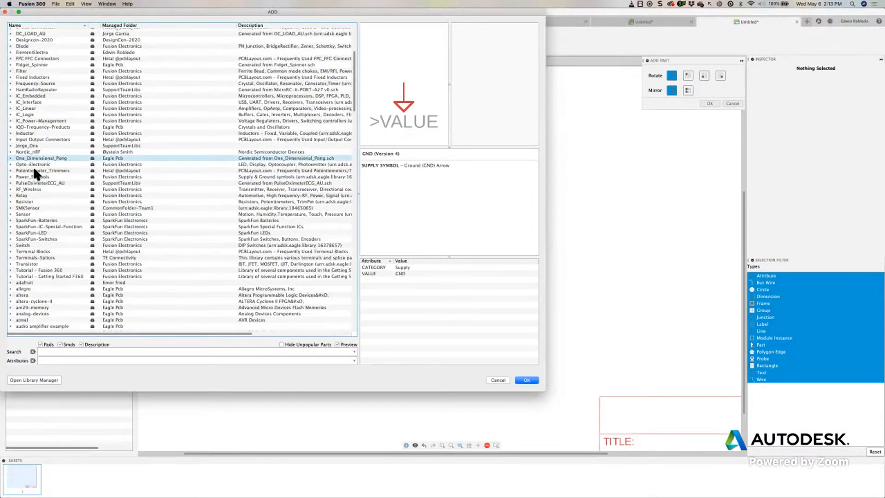
scroll(32, 164, up, 3)
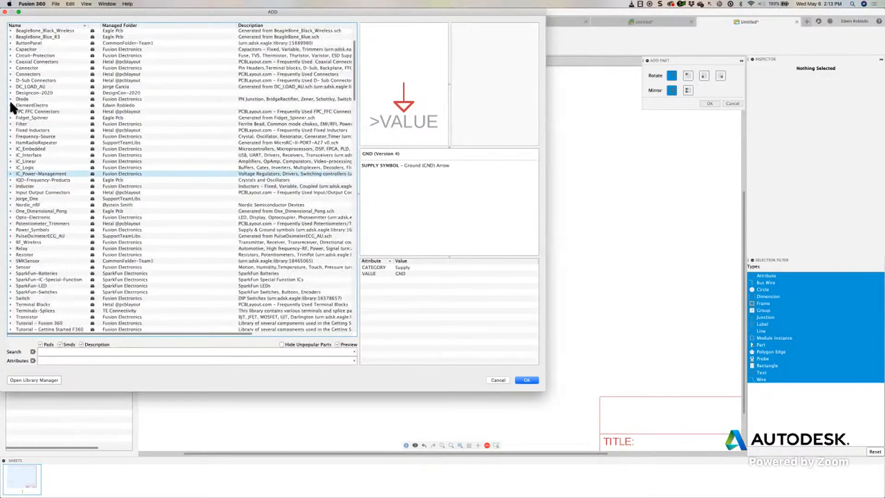
scroll(21, 113, up, 3)
double_click(17, 102)
double_click(24, 108)
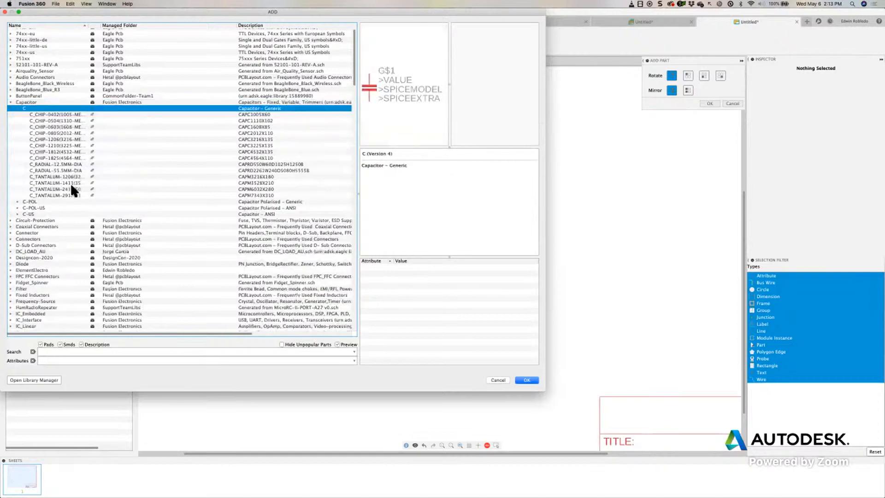
Step: Place the C_CHIP-0603 capacitor variant at (1.7 2.5) between VCC and the GND symbol below it, and finish adding parts
click(59, 127)
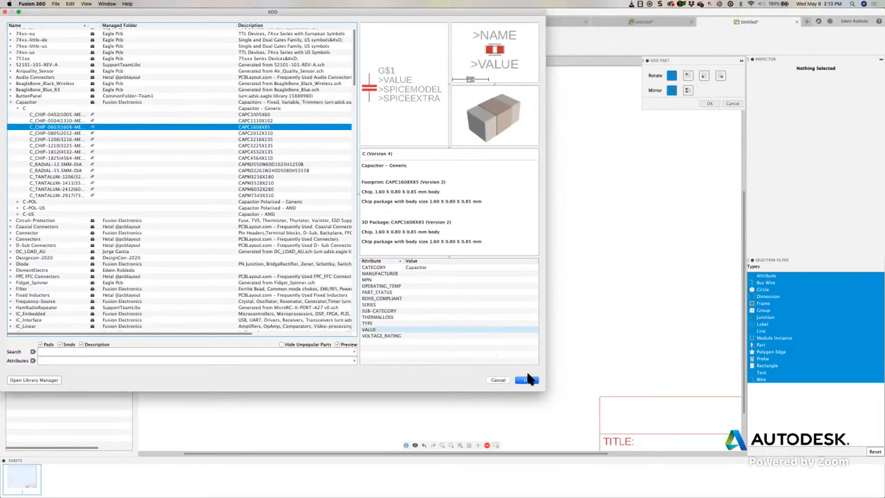
click(530, 380)
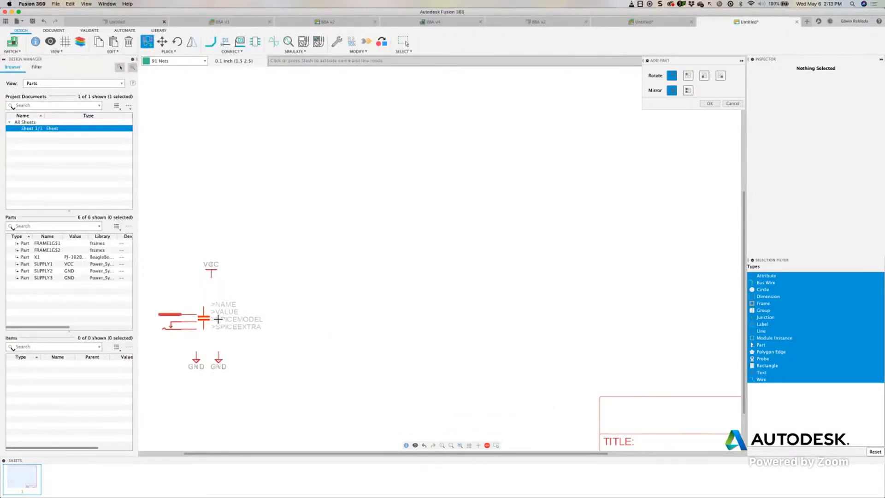
click(218, 318)
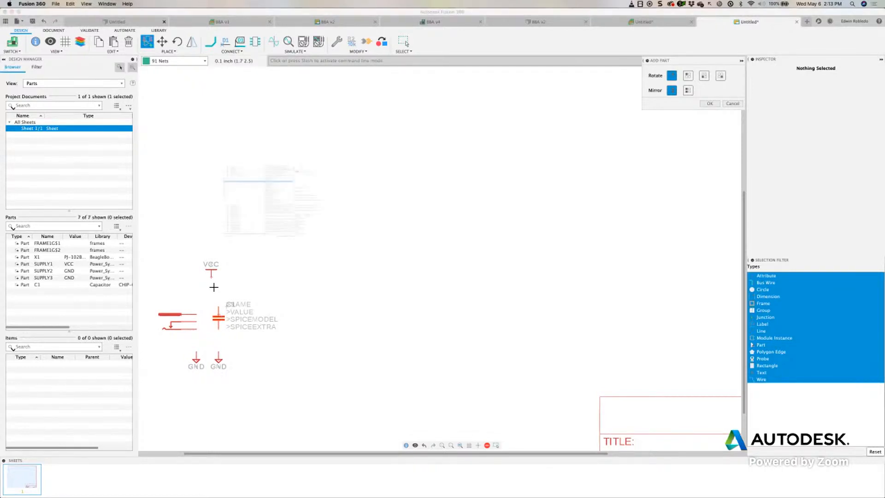
key(Escape)
key(Escape)
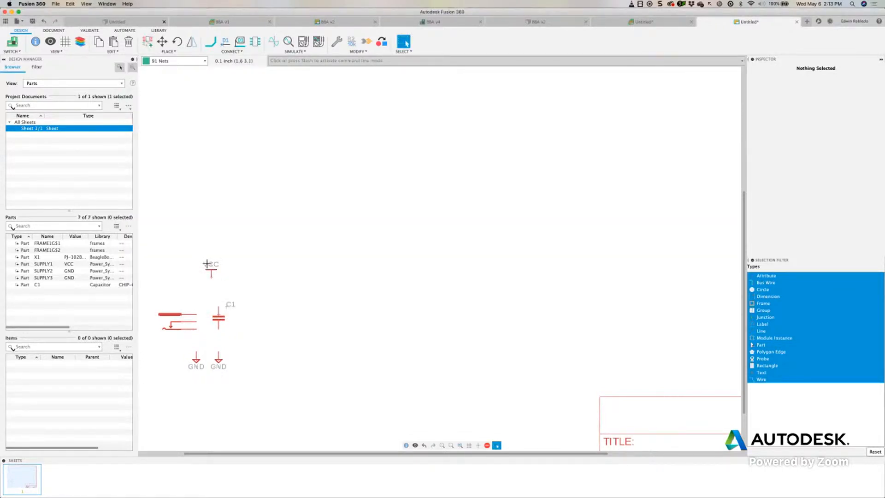
Step: Select the VCC supply symbol together with its value label
click(212, 271)
click(223, 276)
drag(225, 281, 233, 281)
scroll(263, 285, down, 5)
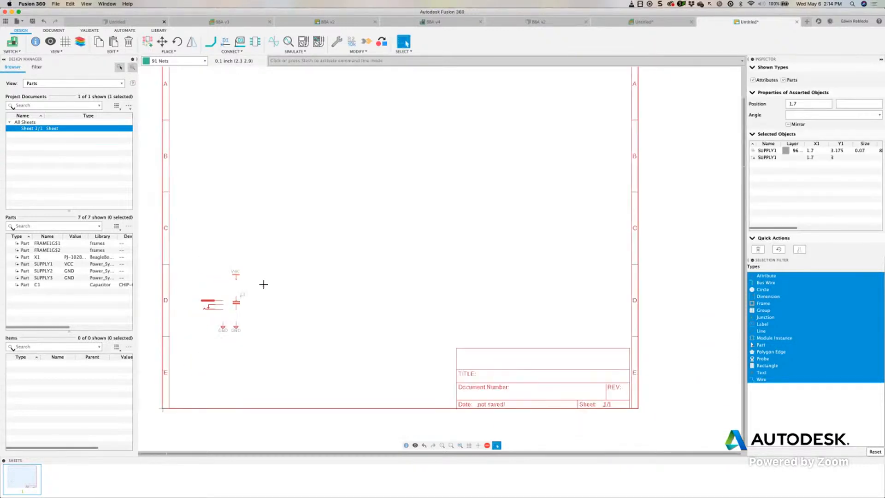
scroll(280, 230, up, 6)
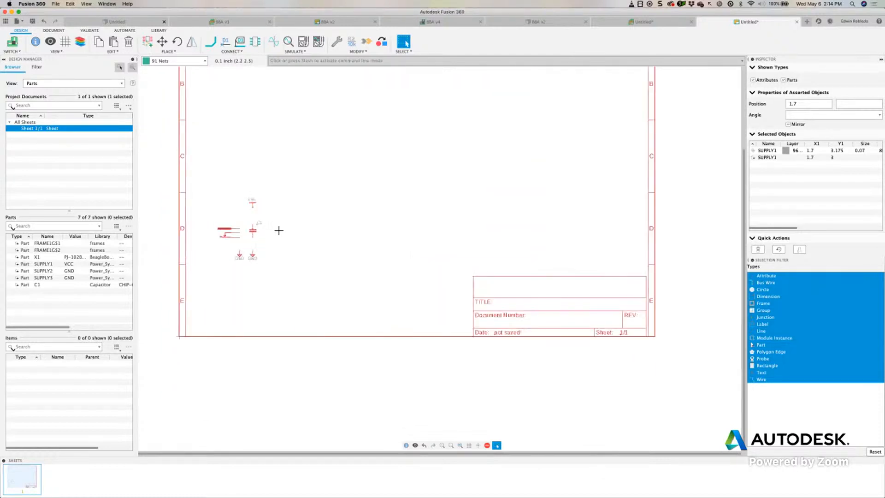
middle_drag(279, 230, 339, 236)
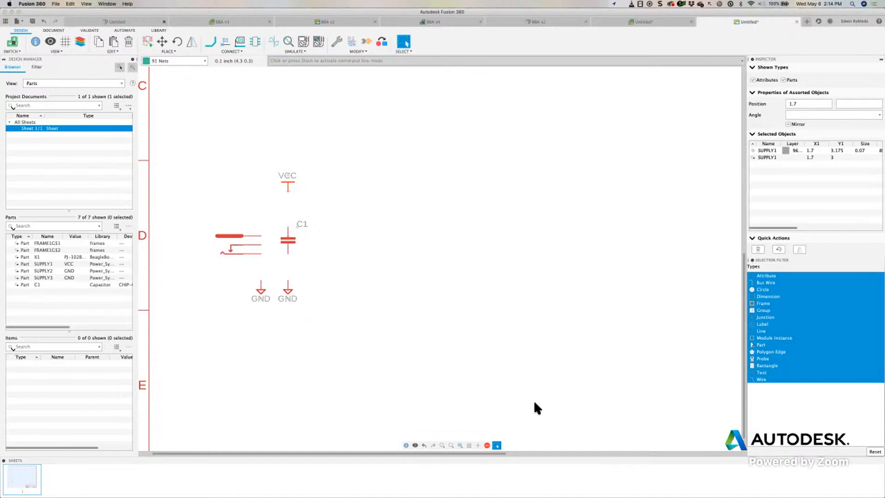
drag(522, 333, 498, 437)
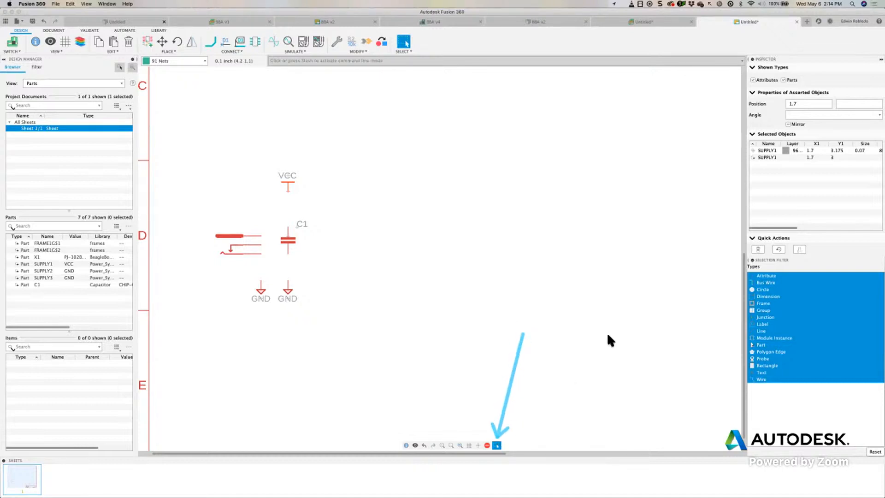
mouse_move(608, 331)
mouse_down()
mouse_move(535, 419)
mouse_move(500, 438)
mouse_up()
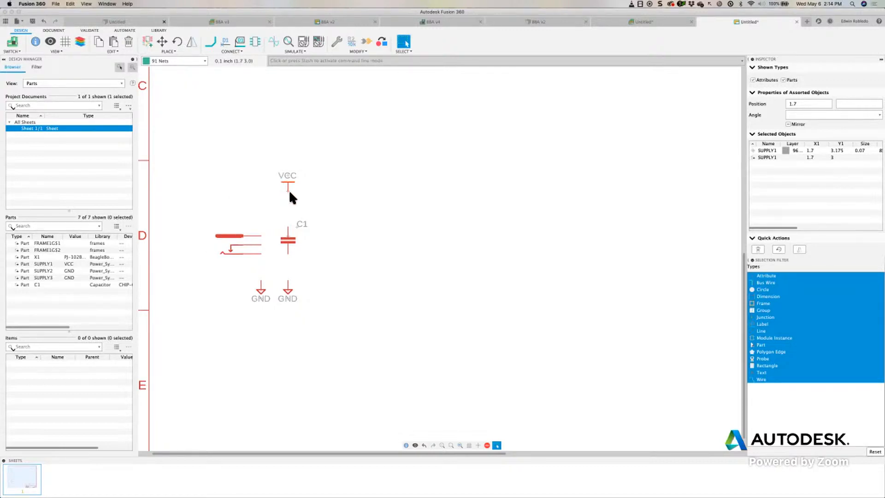
scroll(288, 190, up, 5)
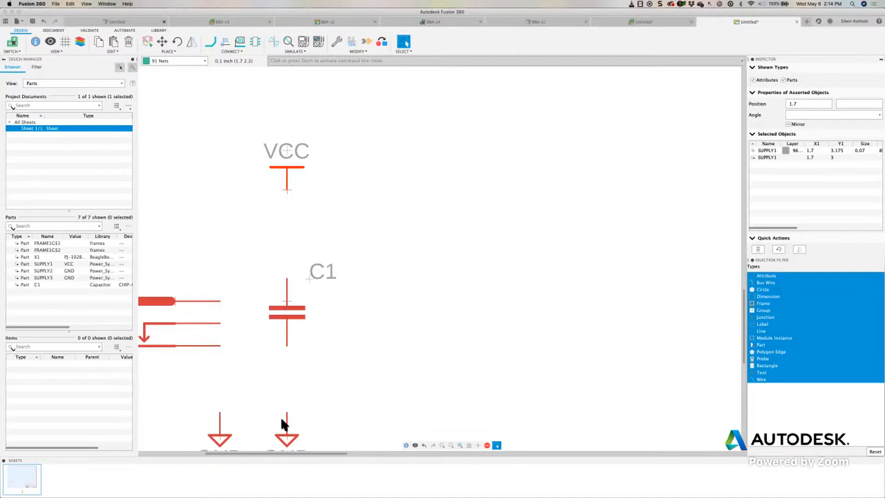
middle_drag(296, 217, 340, 201)
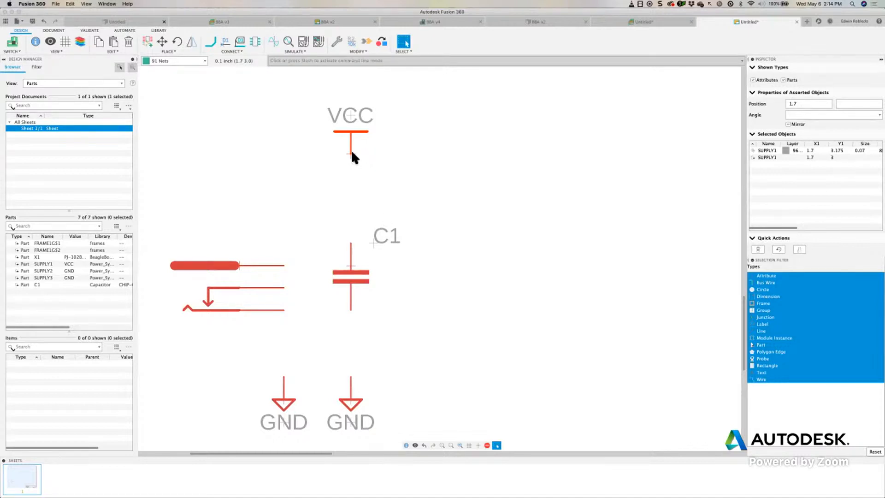
mouse_move(350, 154)
mouse_down()
mouse_move(409, 163)
mouse_move(332, 160)
mouse_move(354, 162)
mouse_up()
mouse_move(353, 157)
mouse_down()
mouse_move(378, 158)
mouse_move(348, 160)
mouse_up()
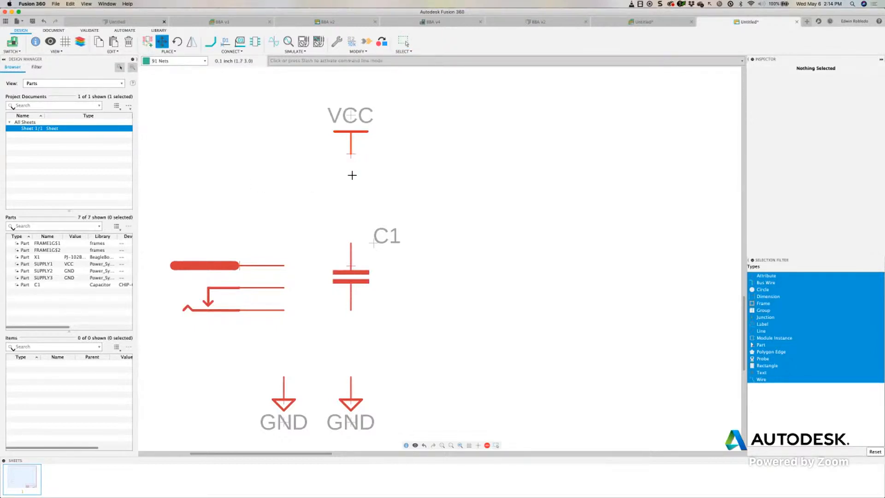
scroll(348, 203, up, 2)
scroll(348, 202, down, 5)
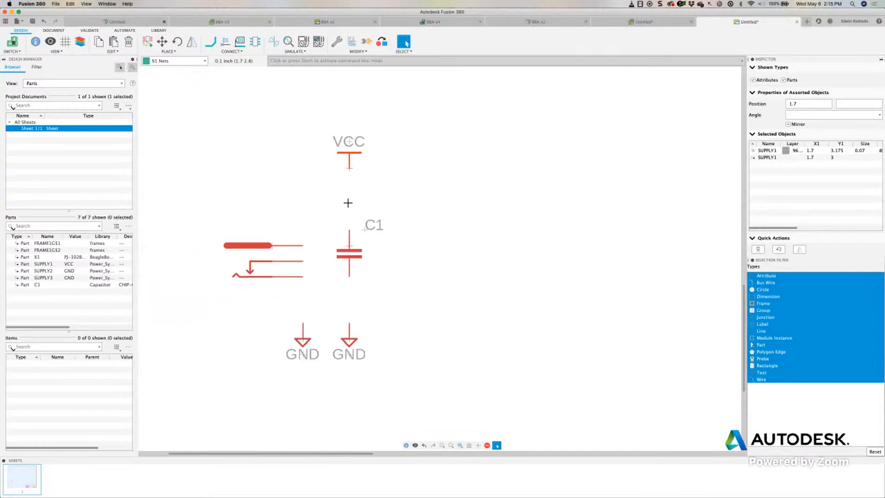
middle_drag(348, 201, 314, 188)
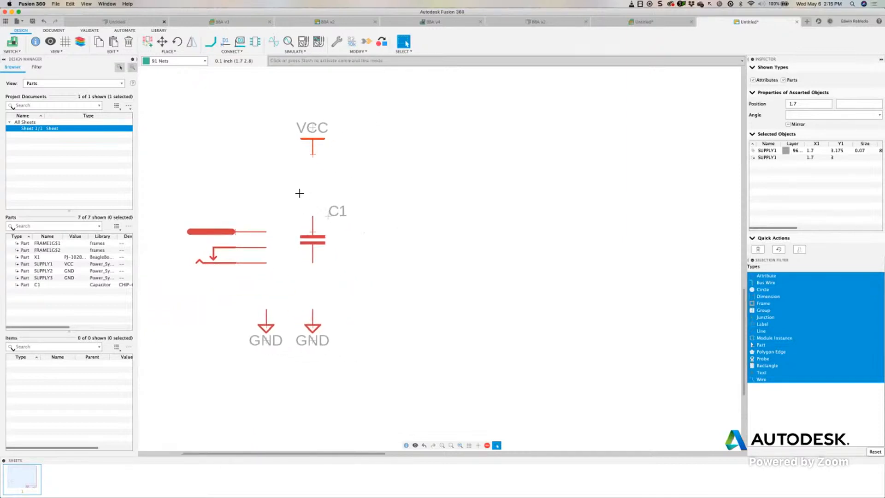
Step: Select the connector, VCC, both GND symbols and C1, rotate the group through a full turn, and place it with C1 at (1.6 2.4)
click(168, 120)
drag(167, 122, 441, 373)
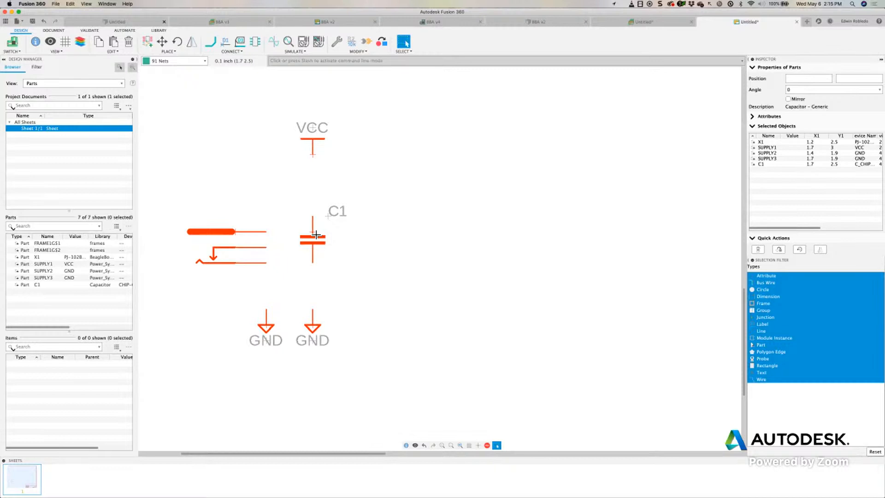
key(m)
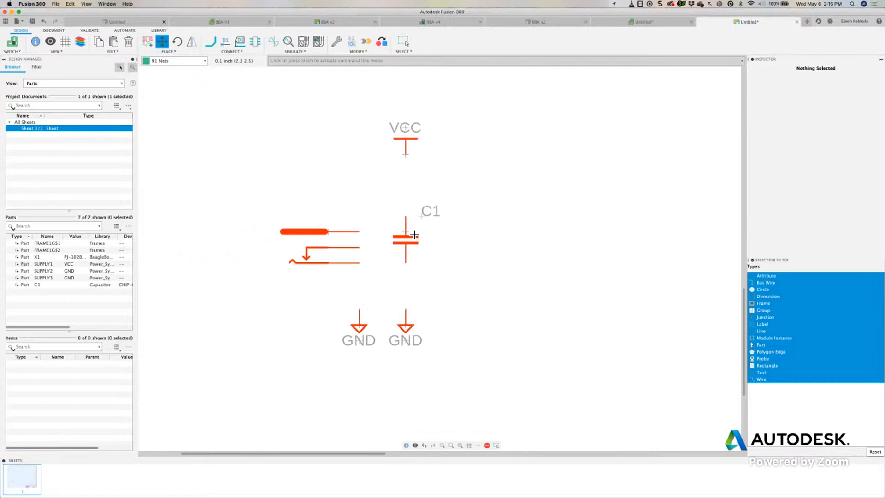
right_click(415, 235)
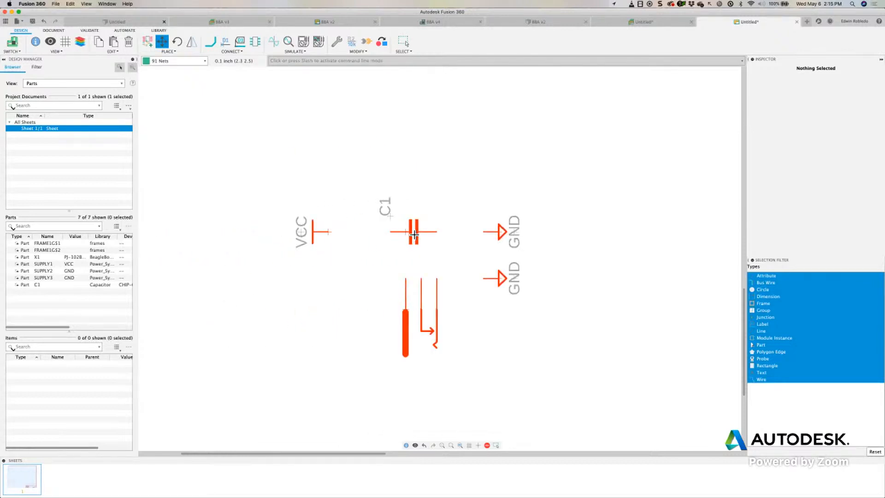
right_click(415, 235)
right_click(414, 235)
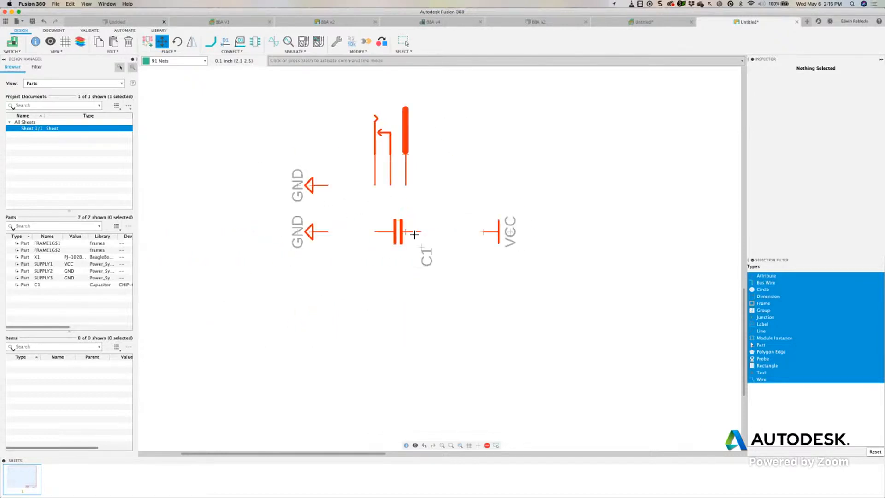
right_click(414, 235)
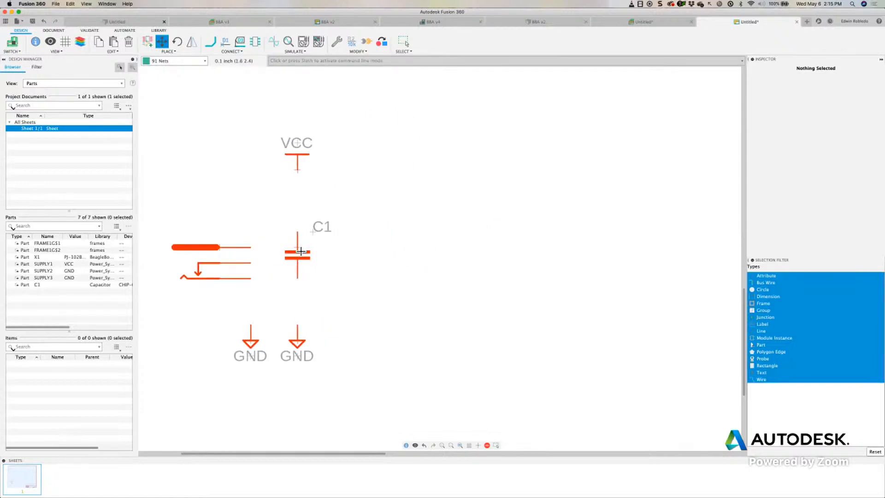
click(300, 251)
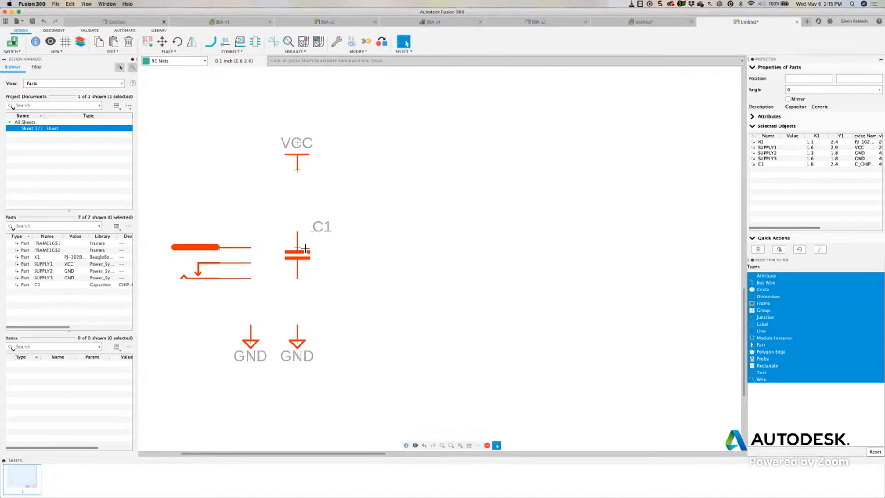
Step: Turn on the grid display for the schematic sheet
scroll(305, 248, up, 2)
scroll(305, 249, down, 4)
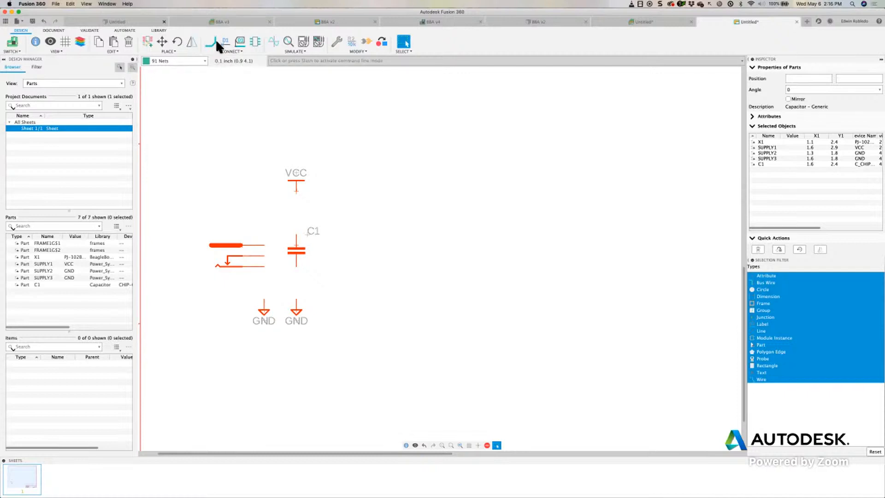
click(67, 41)
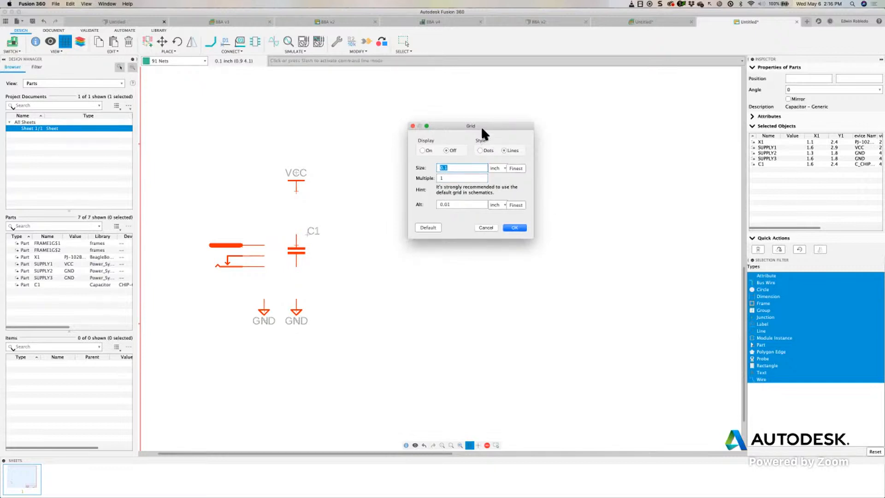
drag(480, 126, 433, 94)
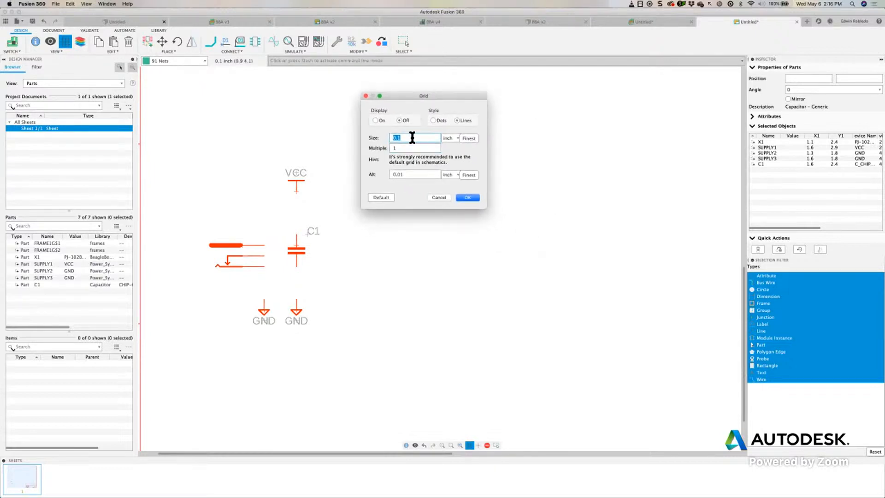
click(474, 197)
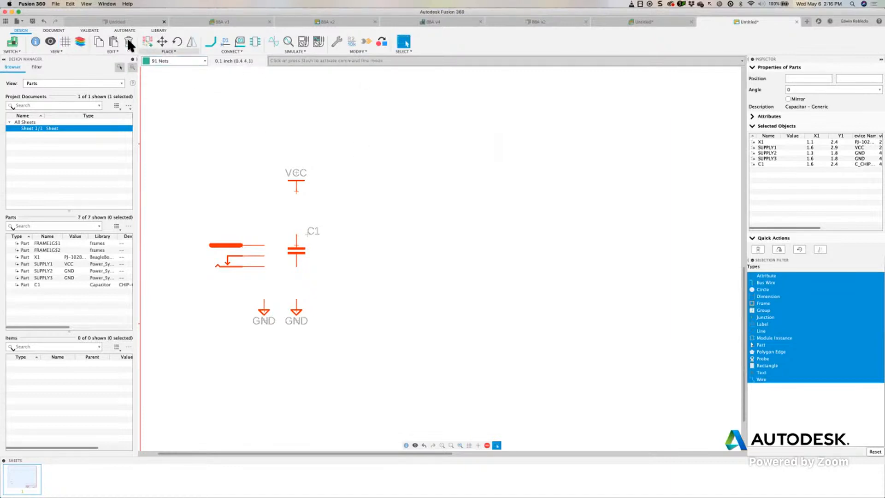
click(67, 41)
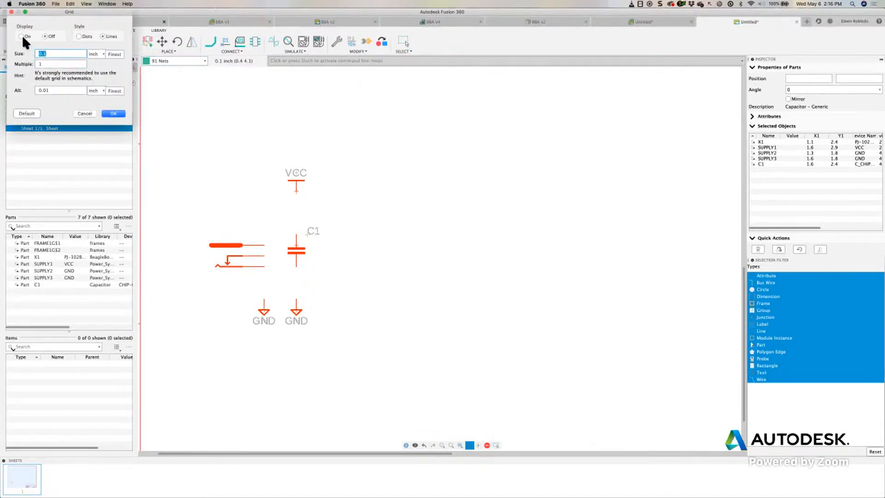
click(113, 116)
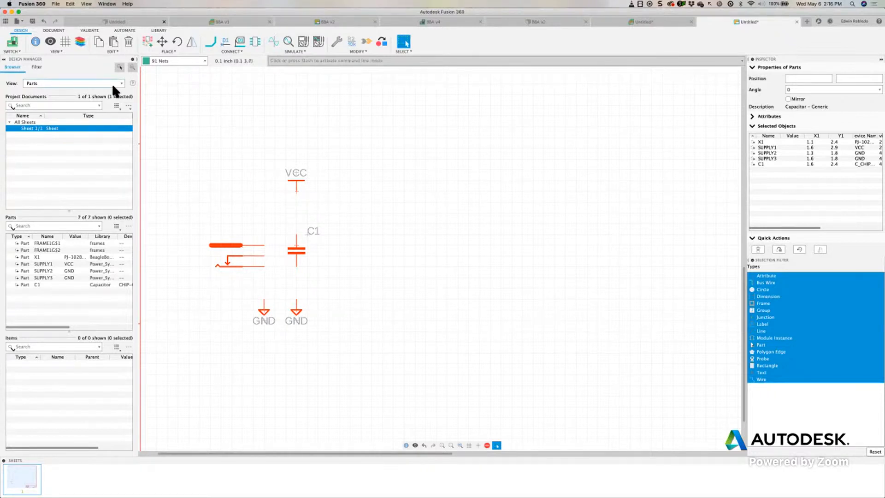
Step: Make layer 93 Pins visible in the schematic
click(80, 45)
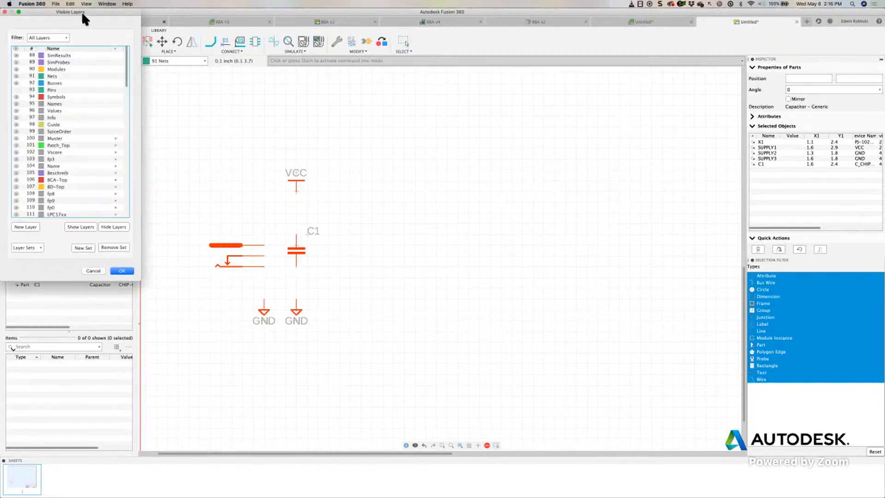
drag(82, 10, 96, 23)
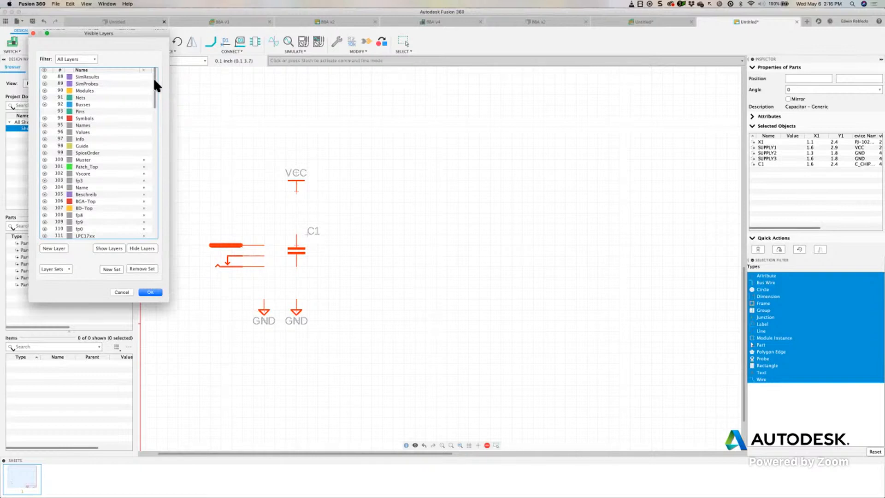
mouse_move(153, 78)
mouse_down()
mouse_move(162, 203)
mouse_move(156, 74)
mouse_up()
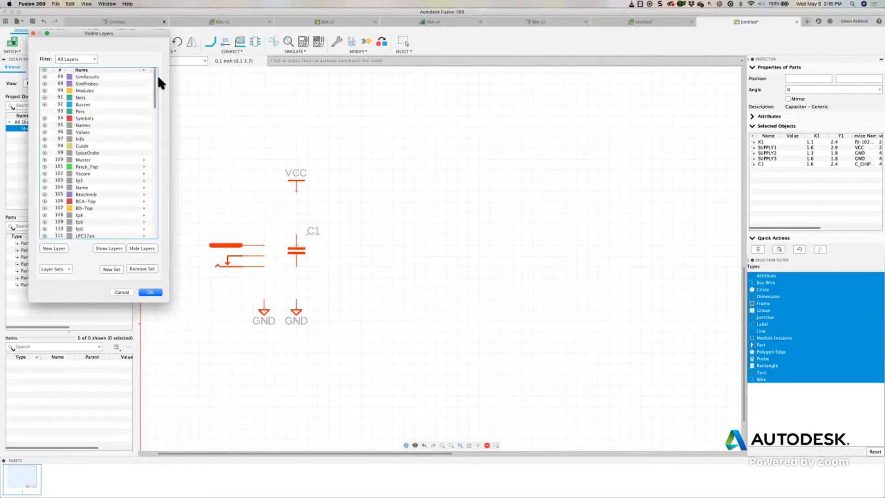
click(45, 111)
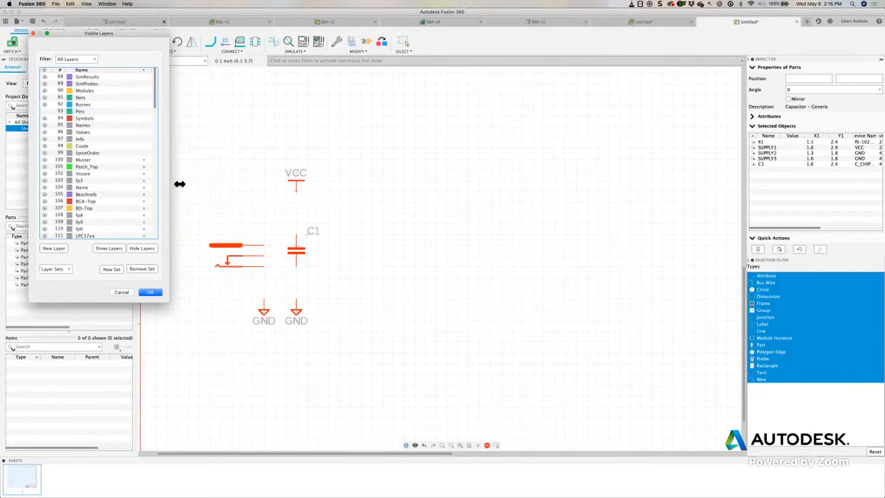
click(44, 111)
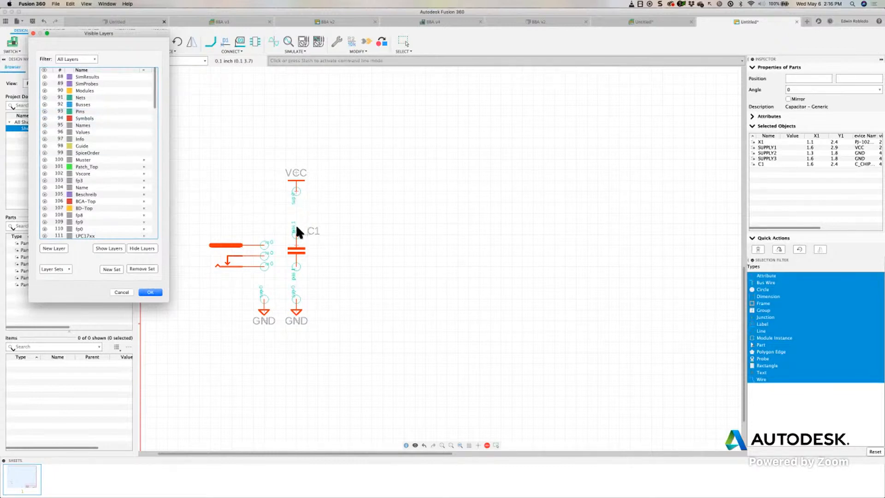
click(161, 291)
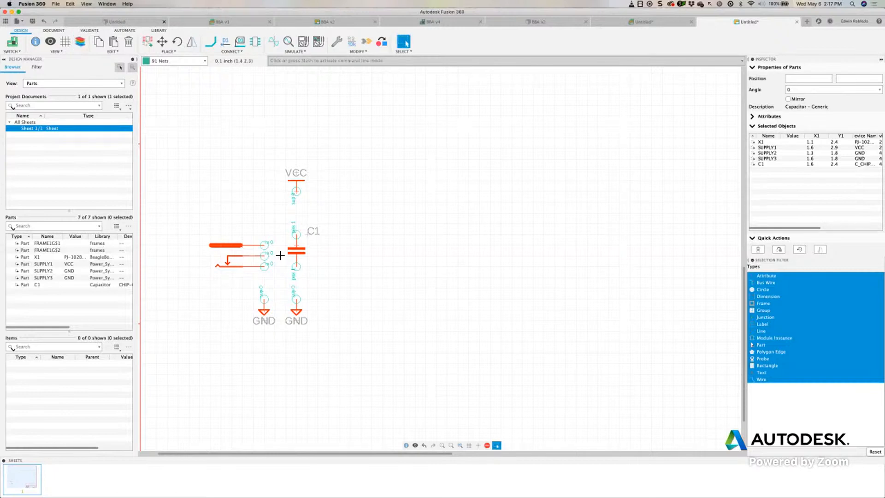
Step: Move the power connector up by 0.2 inch to (1.1 2.6), keeping its pins in line with the GND symbol below
scroll(281, 255, up, 4)
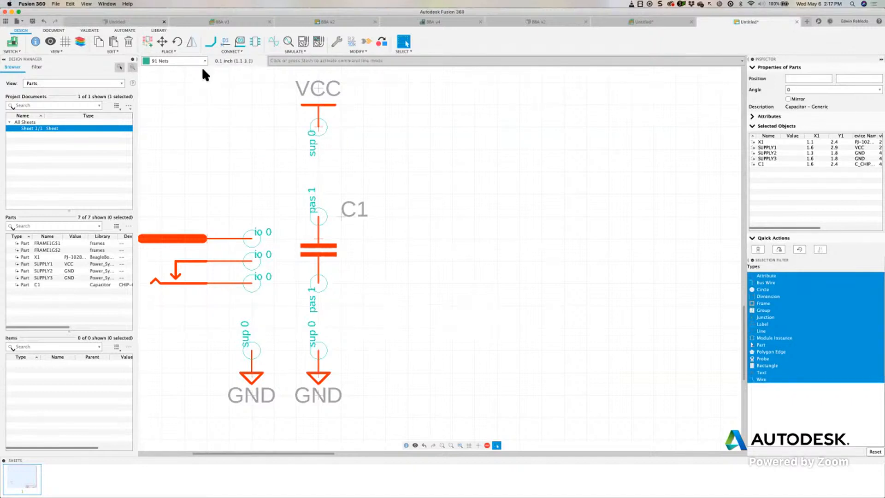
click(210, 44)
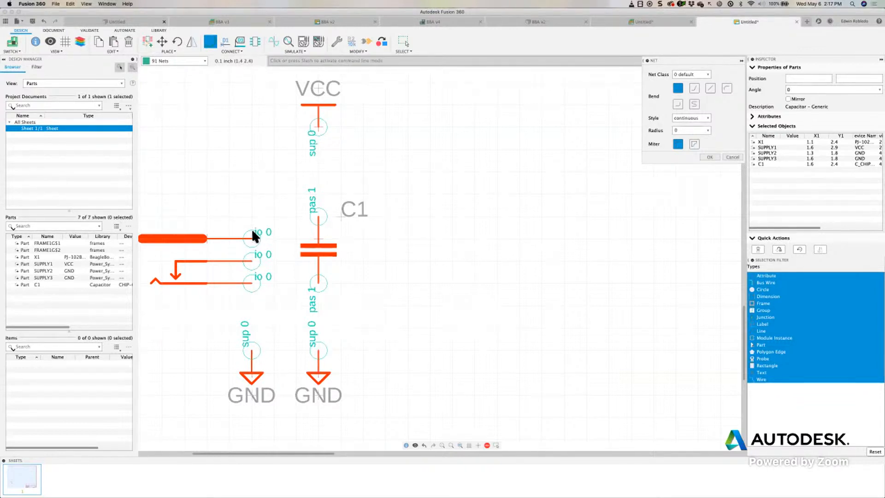
scroll(256, 225, up, 3)
scroll(254, 223, down, 4)
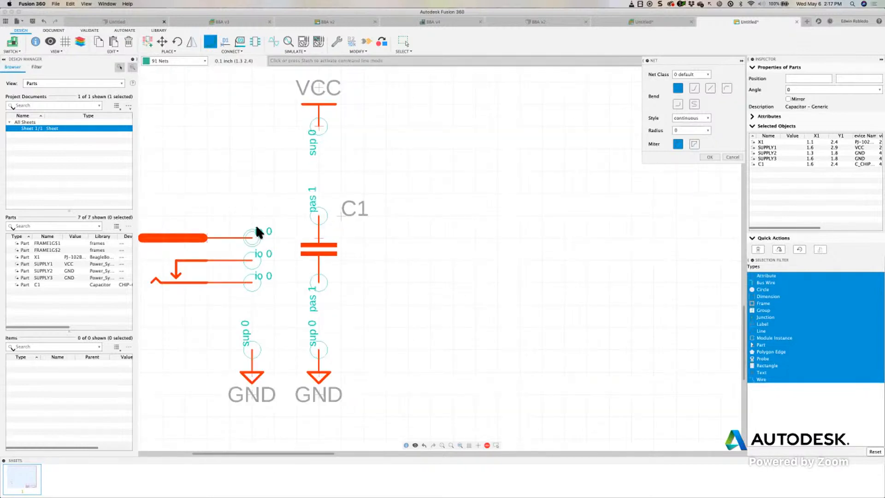
scroll(283, 213, left, 3)
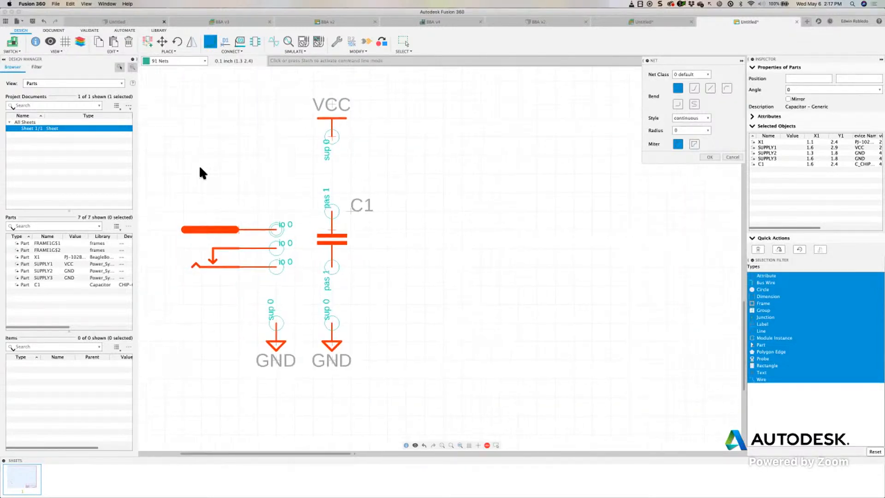
click(162, 42)
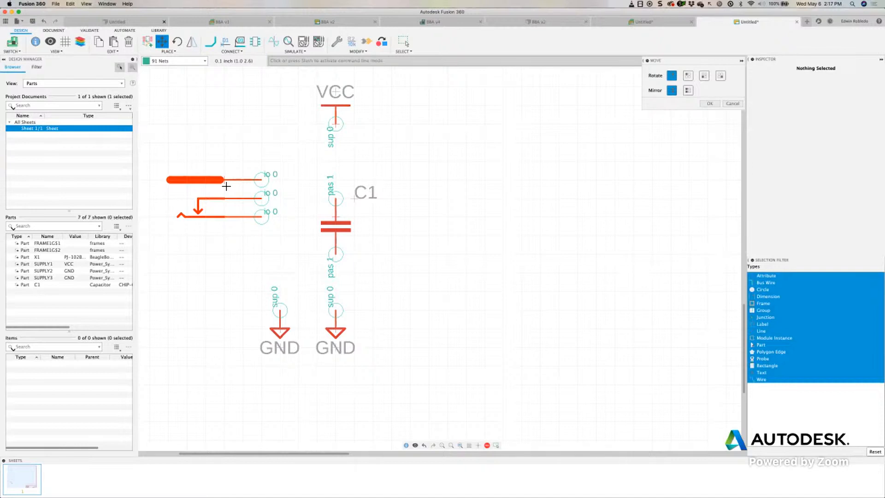
click(238, 186)
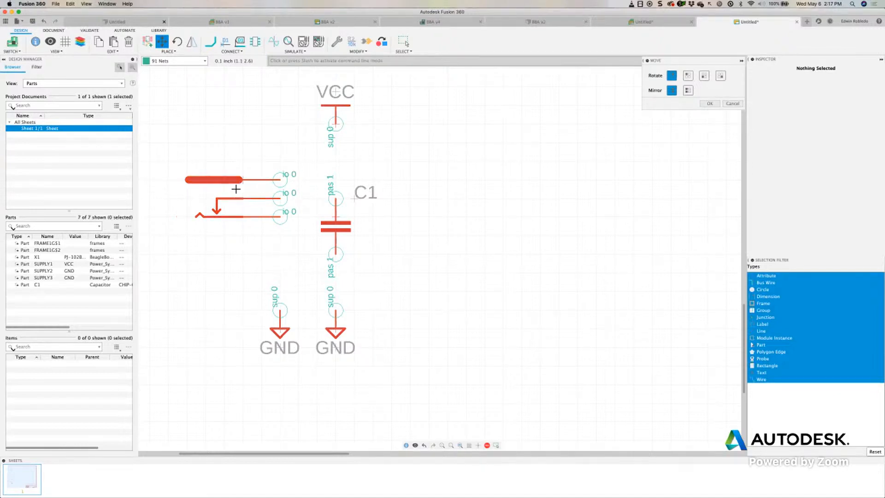
Step: Draw a net from VCC to C1's upper pin and join the connector's top pin to it at (1.6 2.6)
click(209, 44)
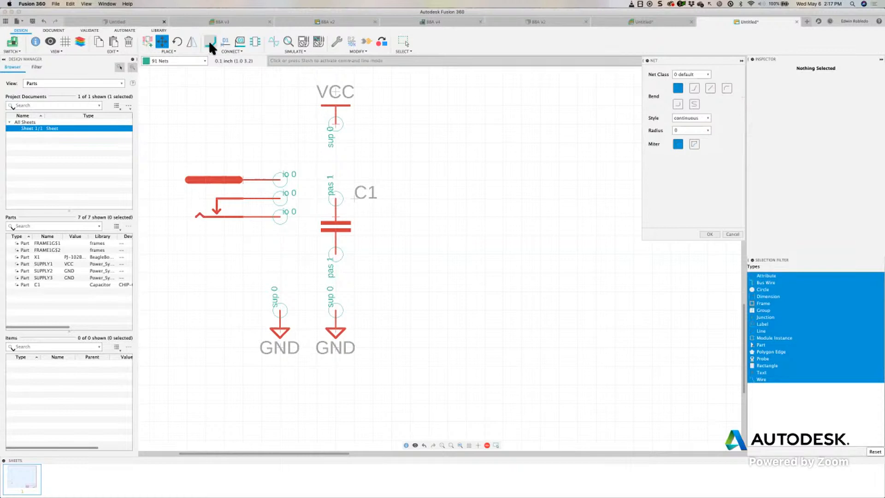
click(340, 128)
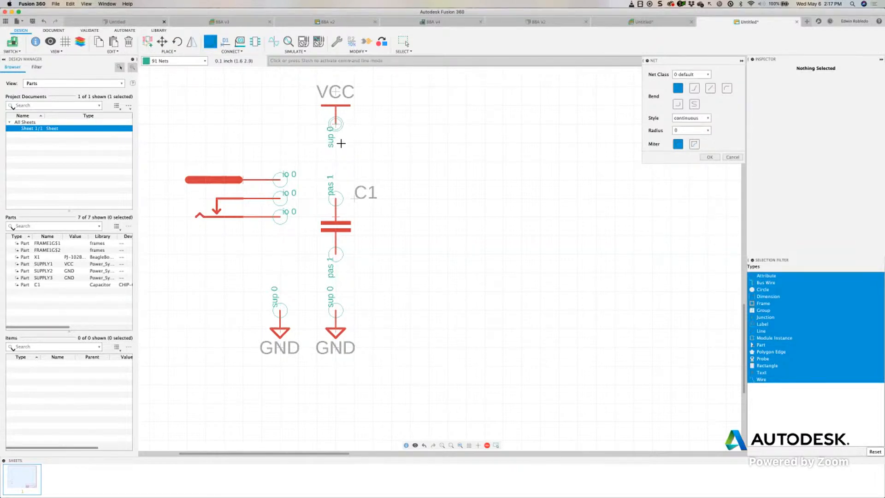
click(340, 202)
click(283, 184)
scroll(335, 183, up, 4)
click(334, 183)
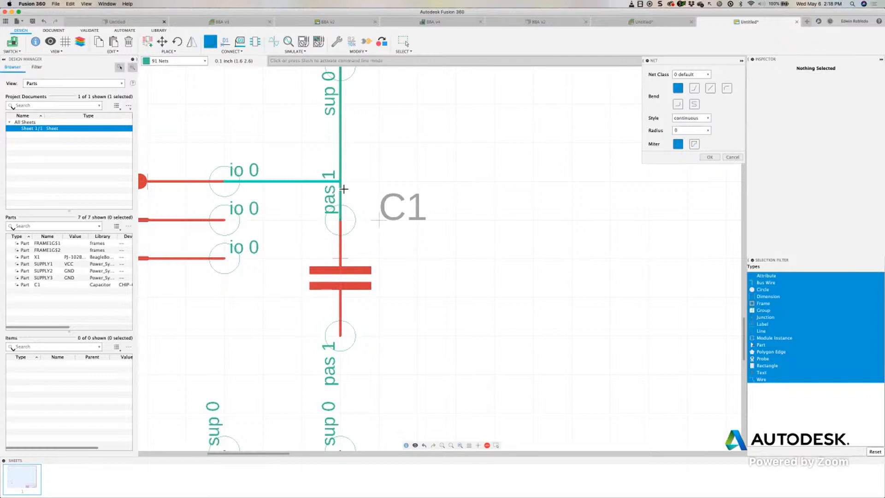
click(340, 181)
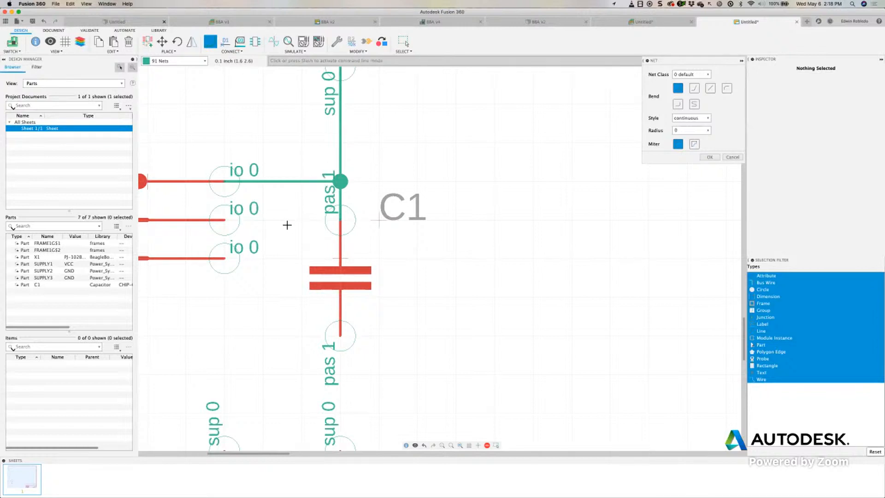
Step: Draw a net from C1's lower pin to the GND symbol directly below it
scroll(287, 224, down, 5)
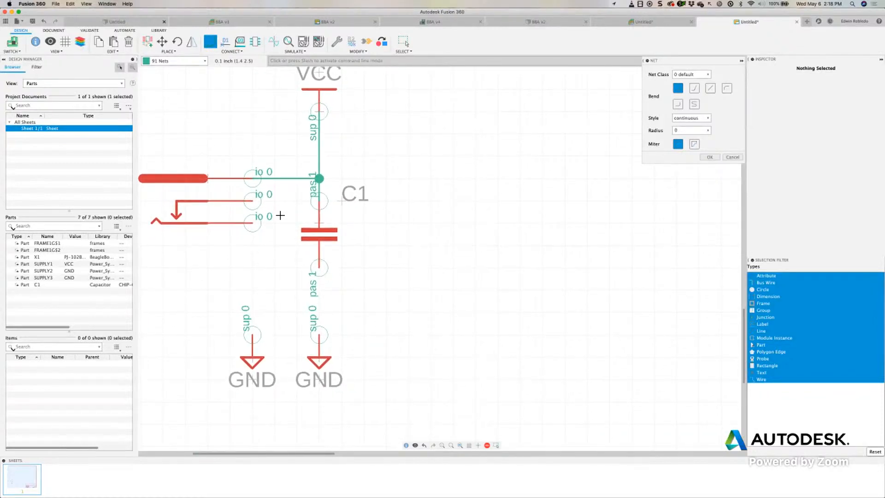
scroll(280, 215, down, 2)
scroll(280, 215, up, 1)
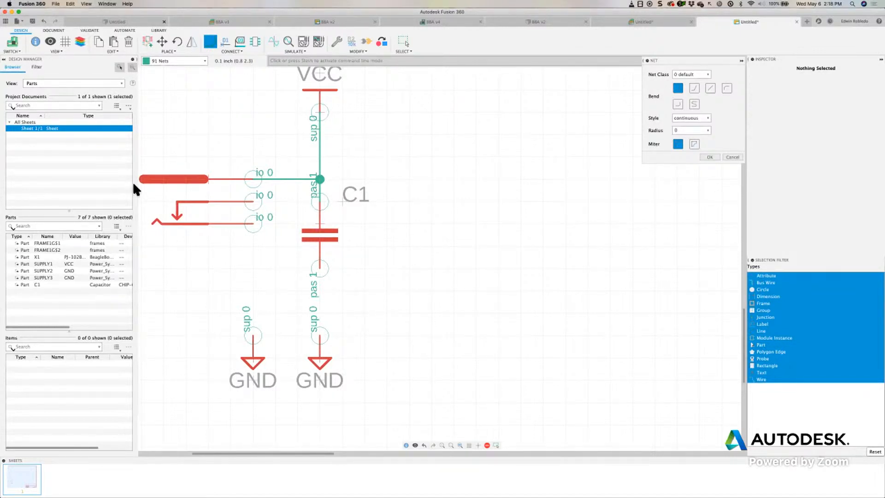
click(319, 270)
click(322, 332)
Step: Draw a net from the connector's middle pin to the GND symbol below it and join the connector's bottom pin to that net
click(257, 205)
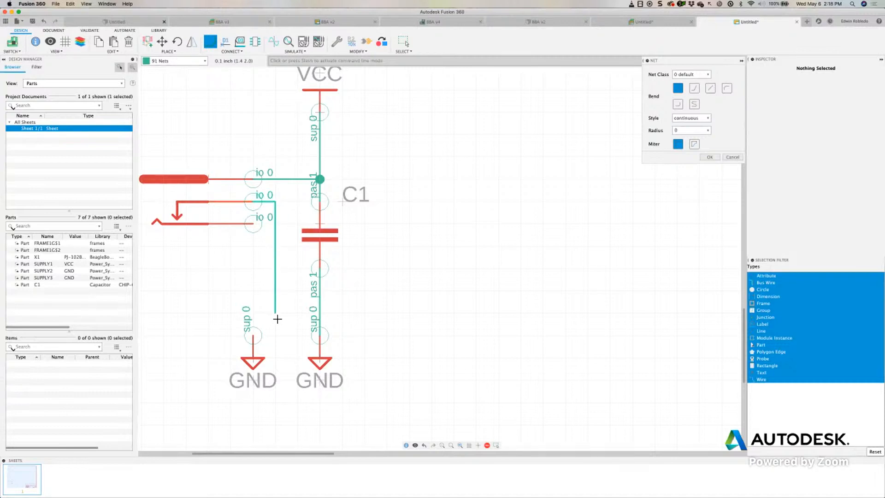
click(254, 330)
click(254, 223)
click(275, 224)
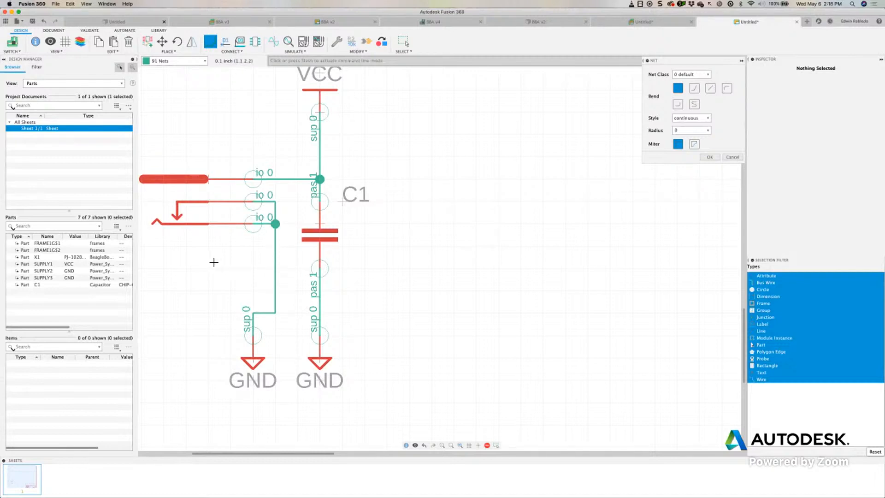
Step: Open the properties of the net wire between the VCC symbol and the junction above C1
scroll(214, 262, down, 5)
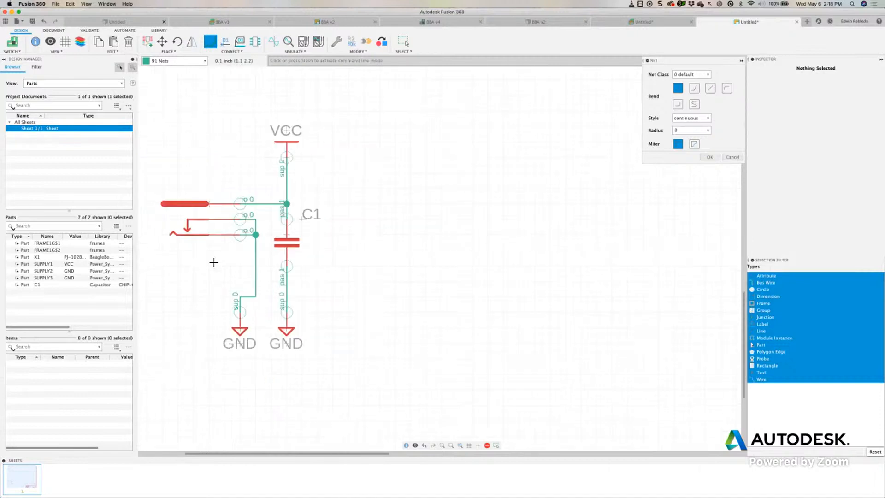
scroll(210, 232, up, 1)
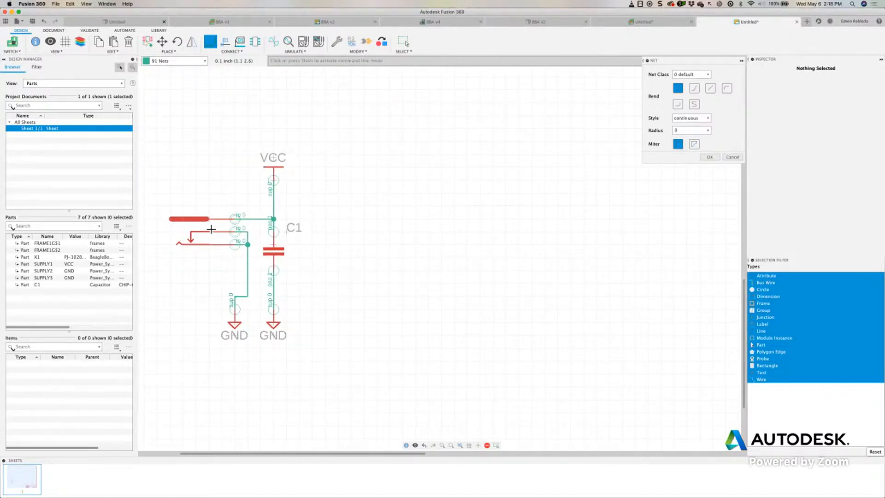
right_click(275, 202)
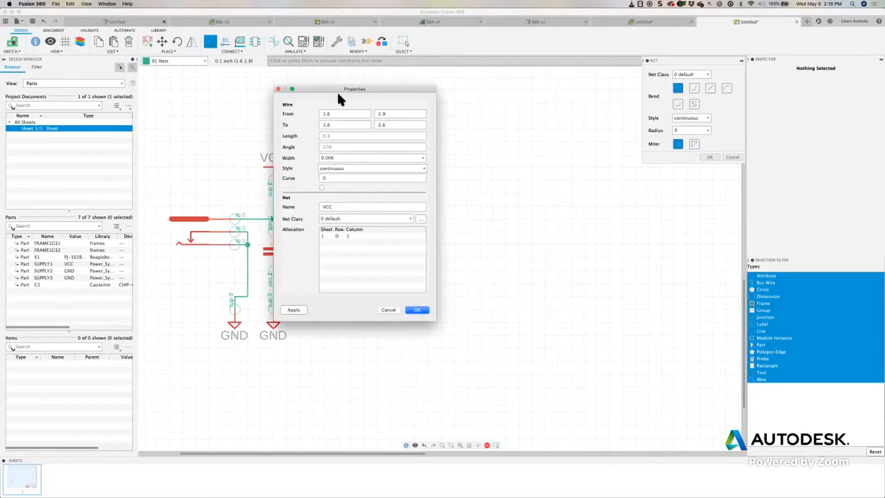
Step: Examine the VCC net wire's properties and those of the net wire between C1 and its GND symbol
drag(341, 93, 414, 94)
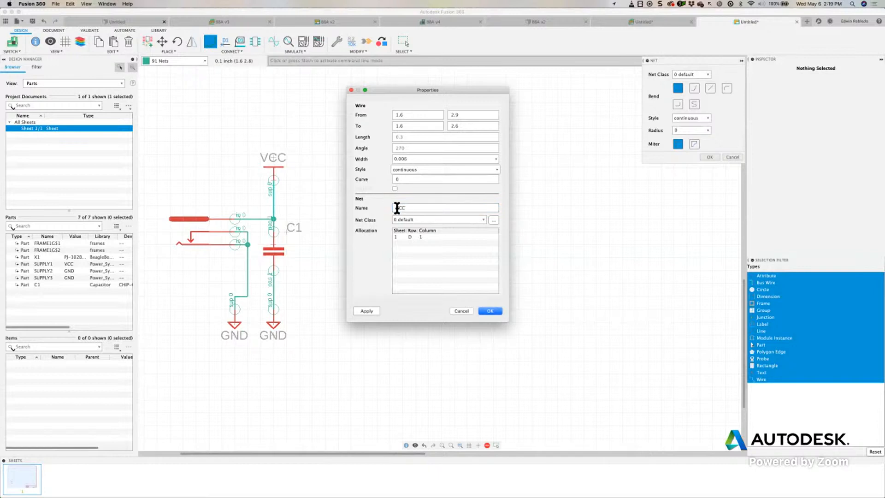
key(Escape)
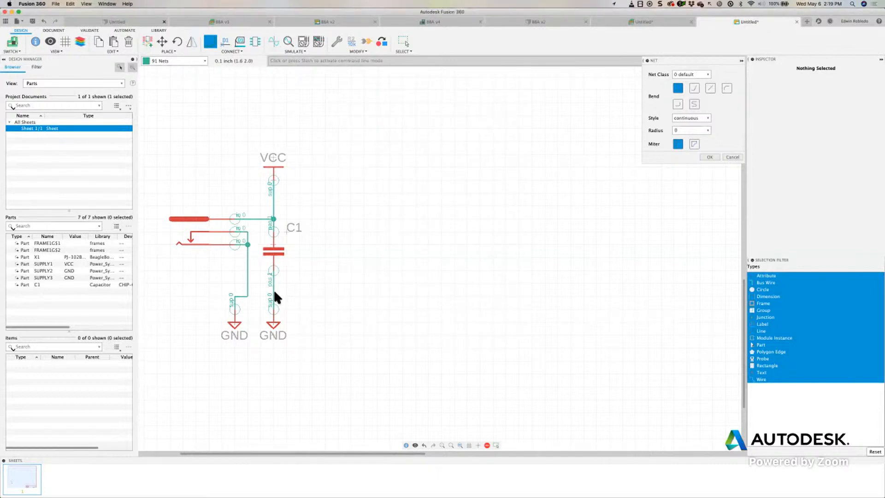
right_click(303, 403)
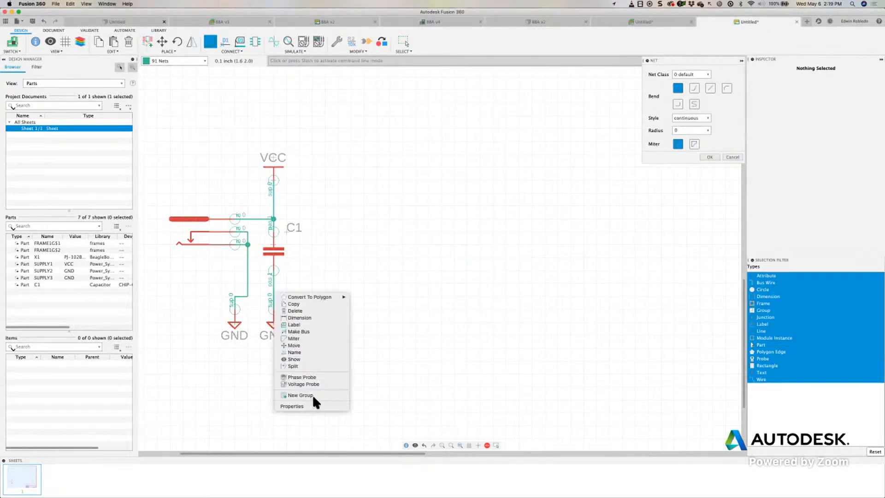
click(303, 406)
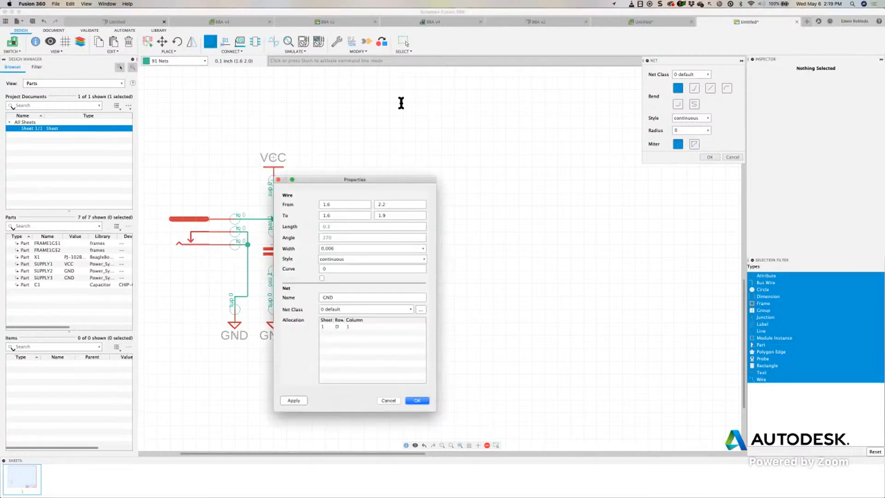
drag(350, 180, 408, 65)
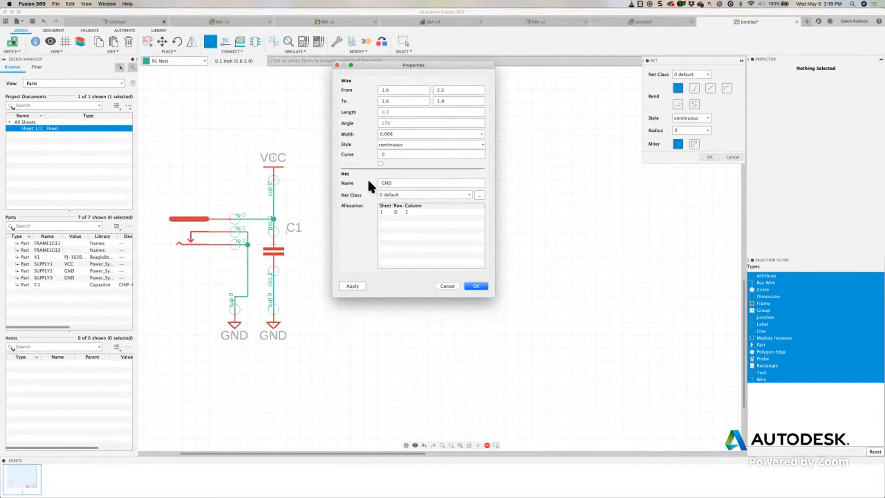
click(476, 285)
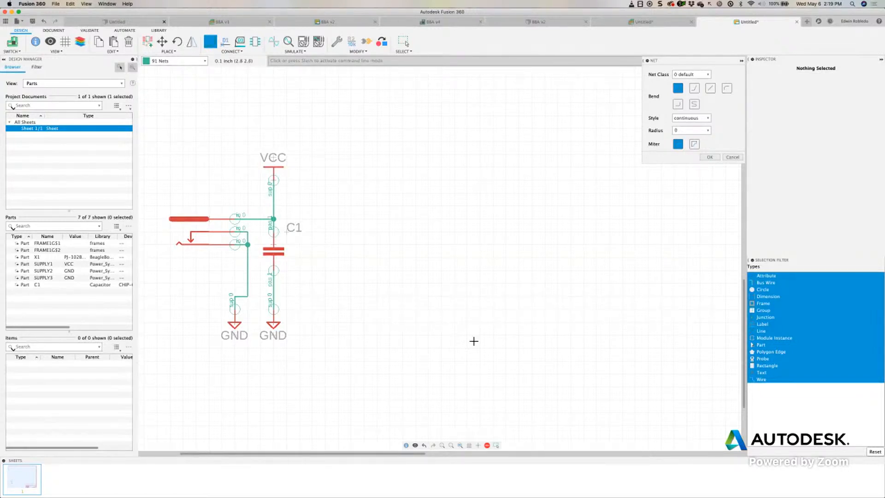
Step: Search the part libraries for *ATmega*328*
click(460, 445)
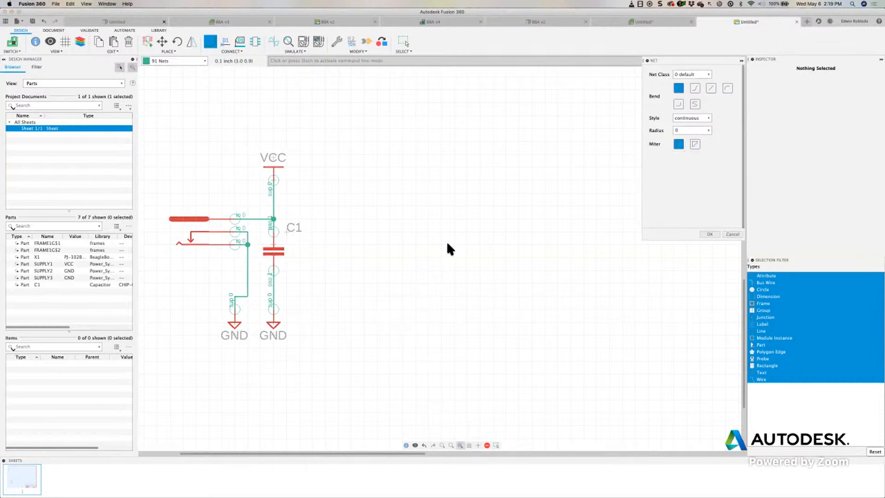
scroll(414, 231, right, 2)
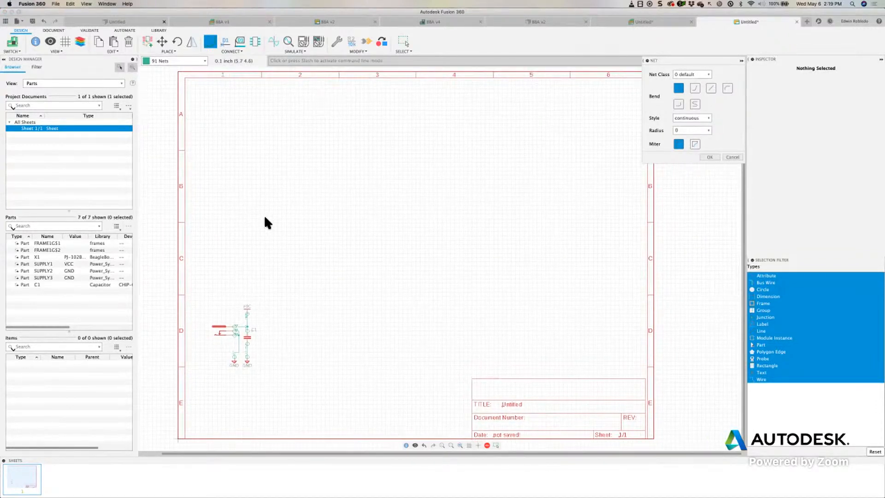
scroll(219, 196, right, 1)
scroll(219, 196, down, 1)
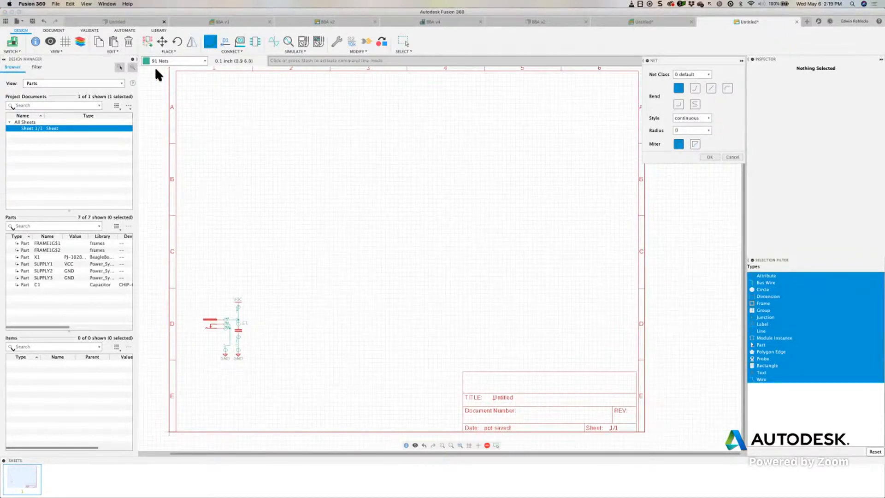
click(148, 40)
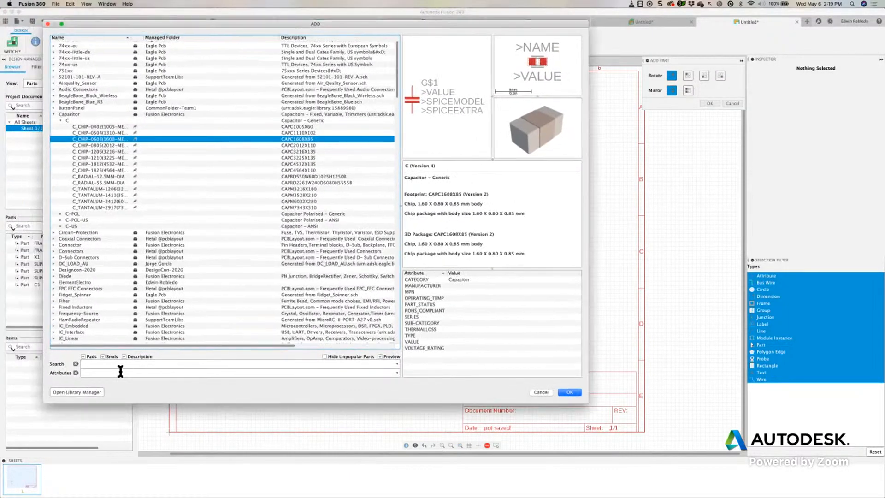
click(123, 364)
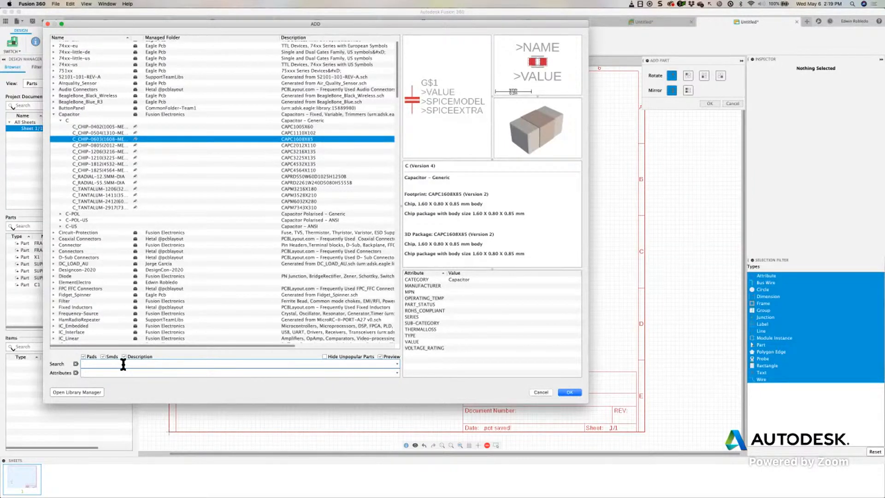
text(*AT)
key(Return)
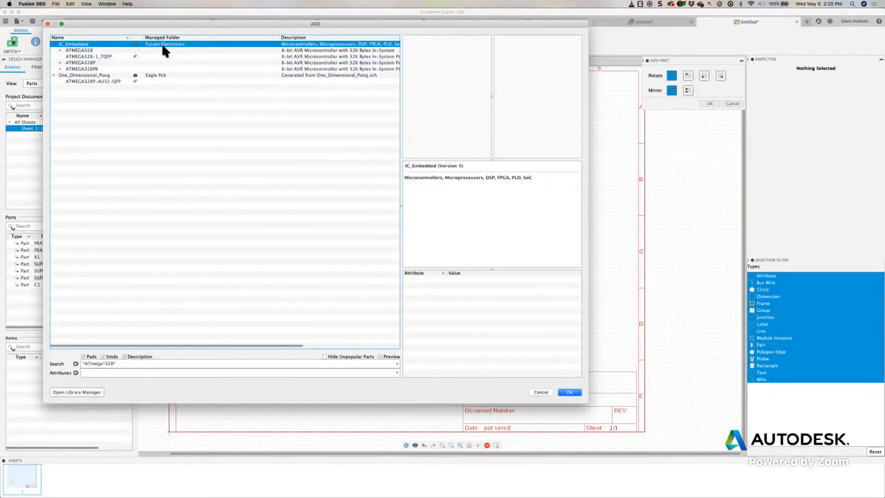
Step: Place the ATMEGA328-1_TQFP microcontroller from the IC_Embedded library in the upper middle of the sheet frame
click(100, 56)
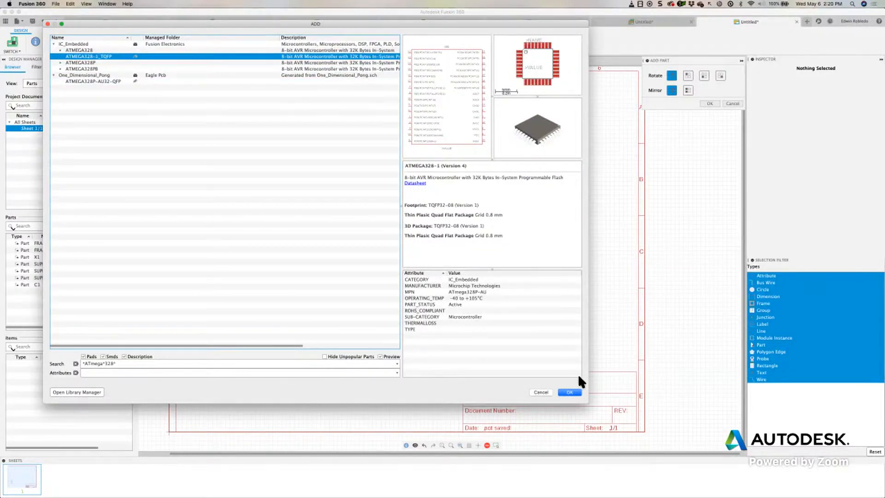
click(569, 392)
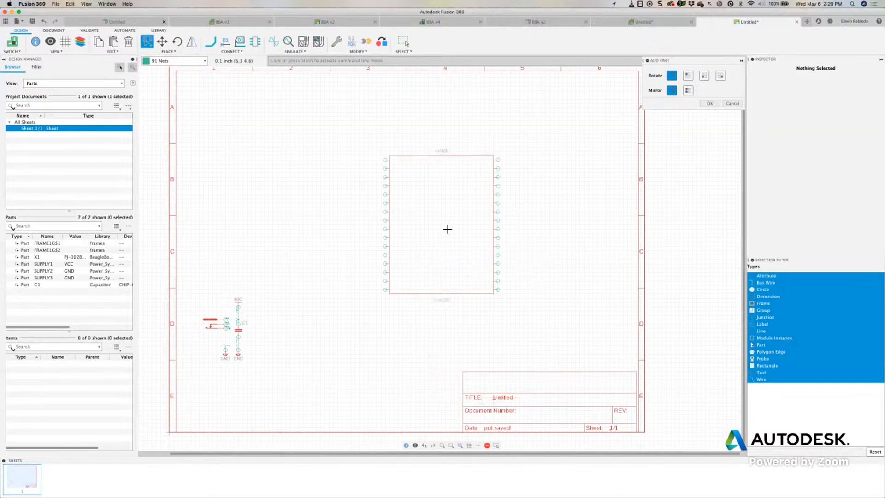
click(434, 185)
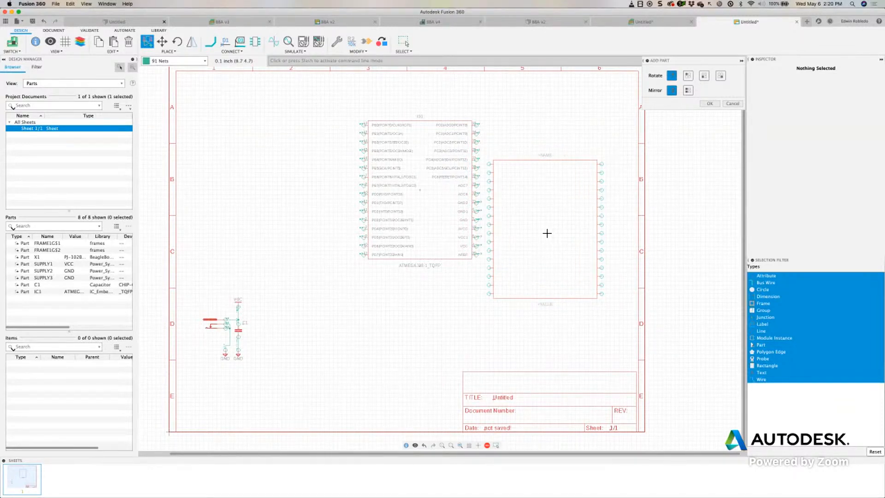
key(Escape)
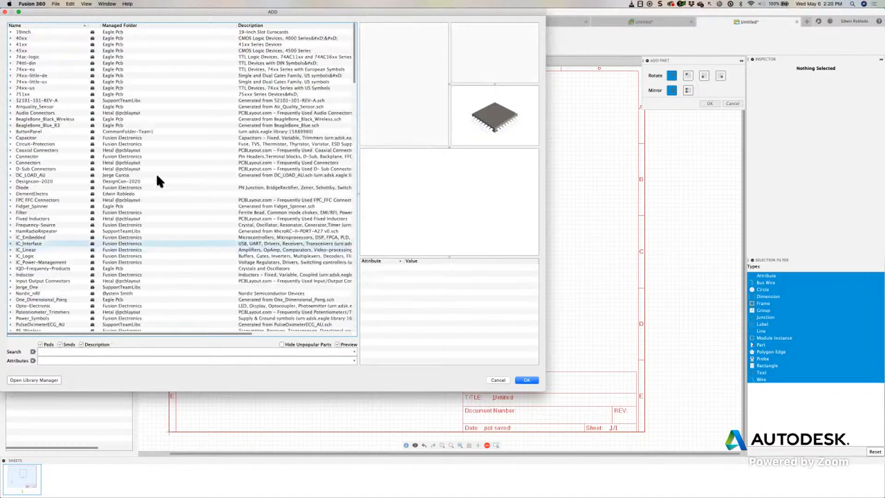
Step: Expand the Resistor library in the list of available parts
drag(106, 10, 173, 10)
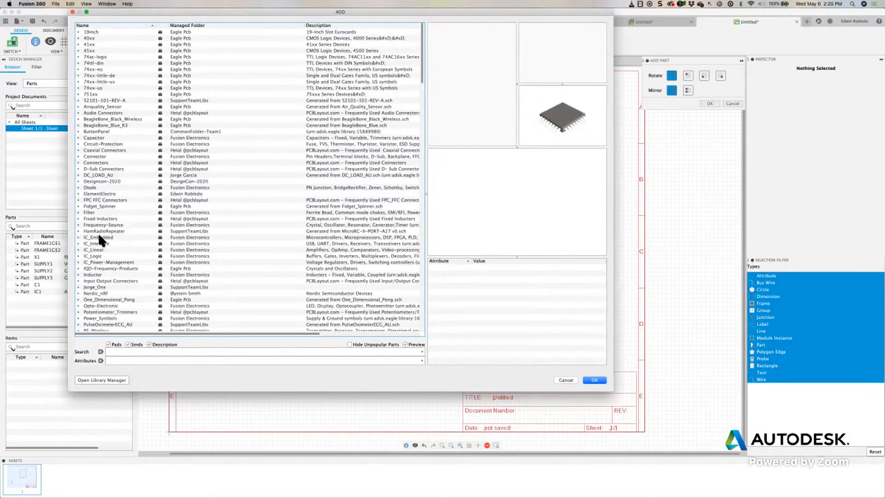
scroll(98, 234, down, 4)
click(78, 272)
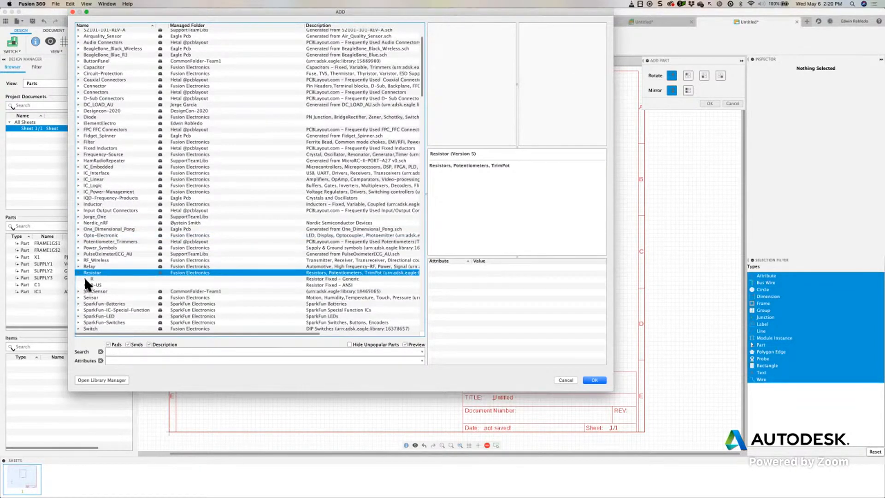
click(84, 277)
scroll(103, 252, down, 3)
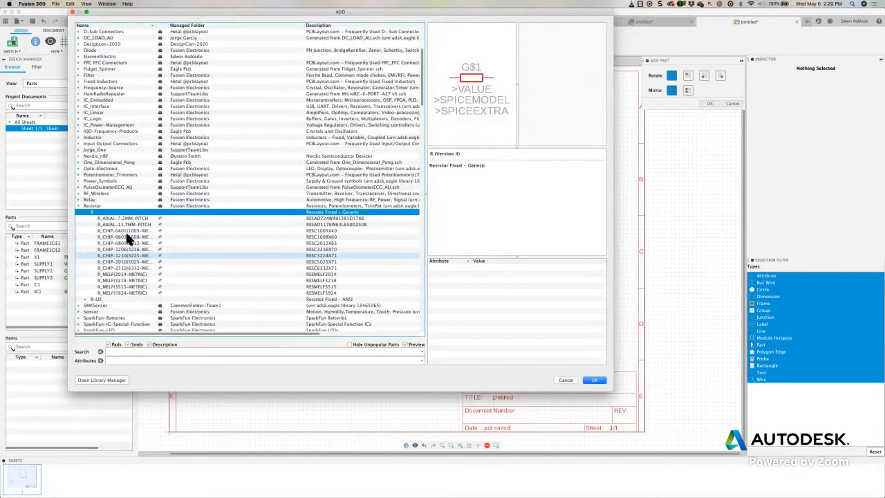
click(126, 237)
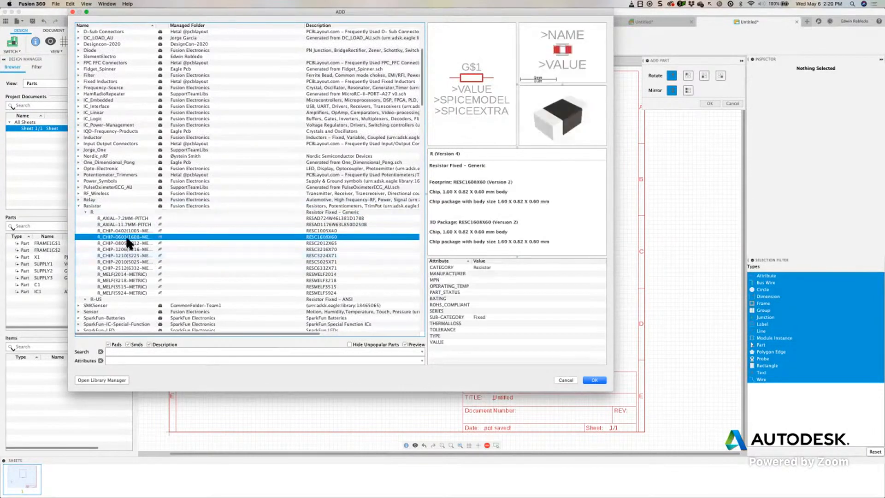
click(594, 380)
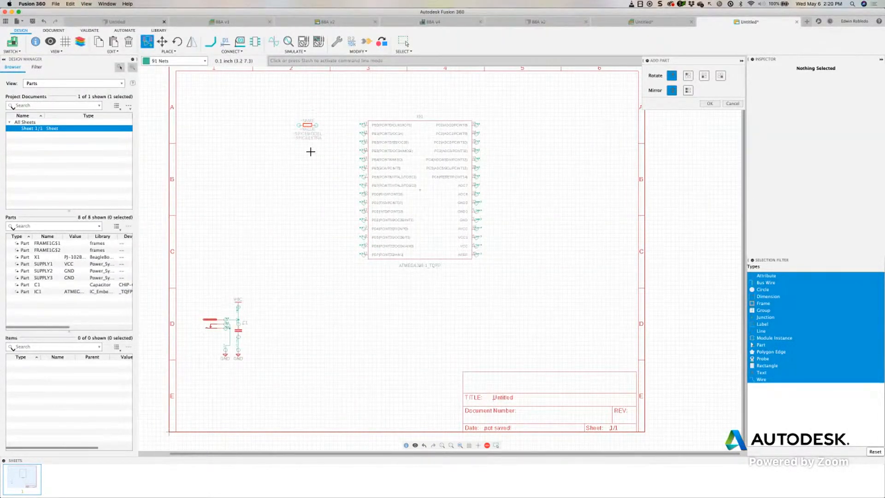
click(332, 189)
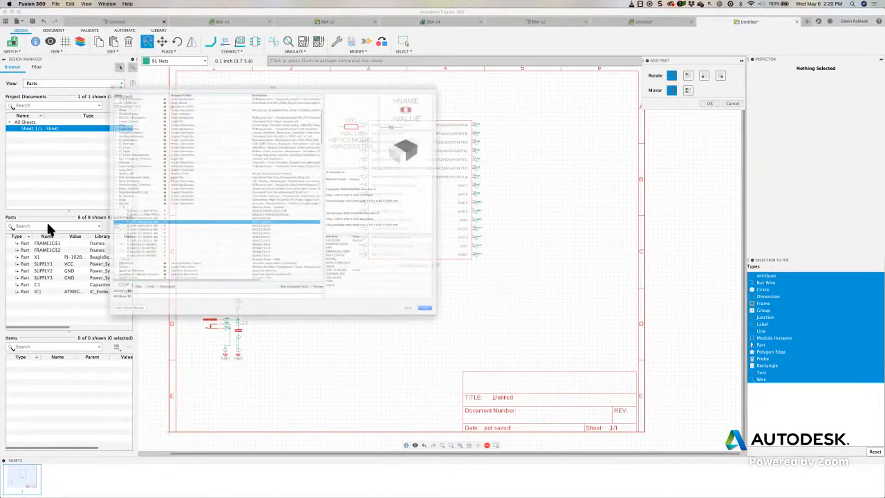
Step: Place four R-US_CHIP-0603 resistors rotated 90°, one to the right of the microcontroller and three in a row above the title block
click(17, 218)
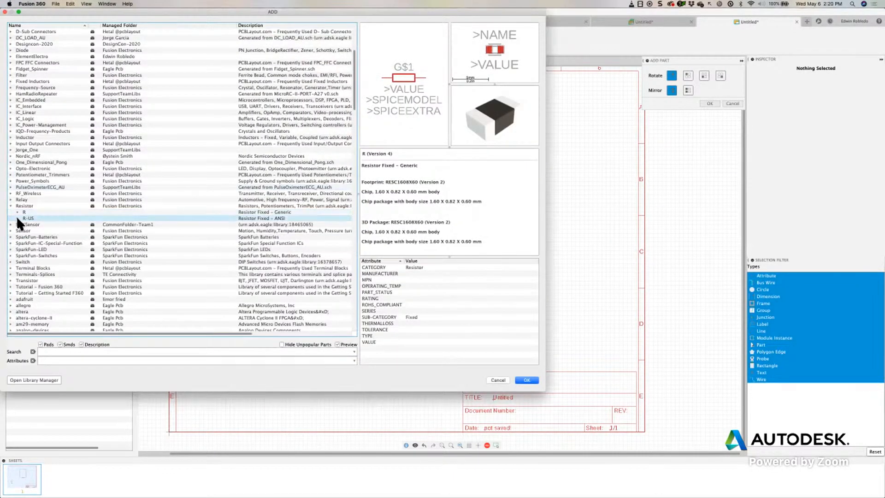
click(55, 244)
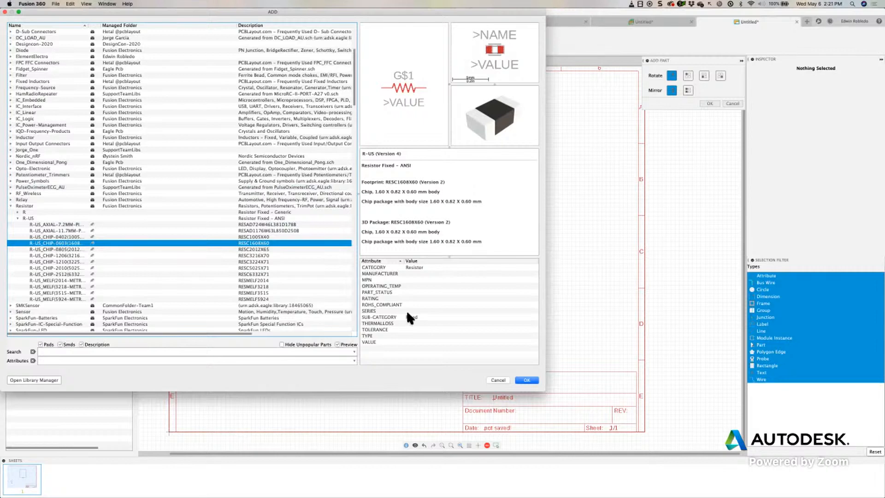
click(527, 380)
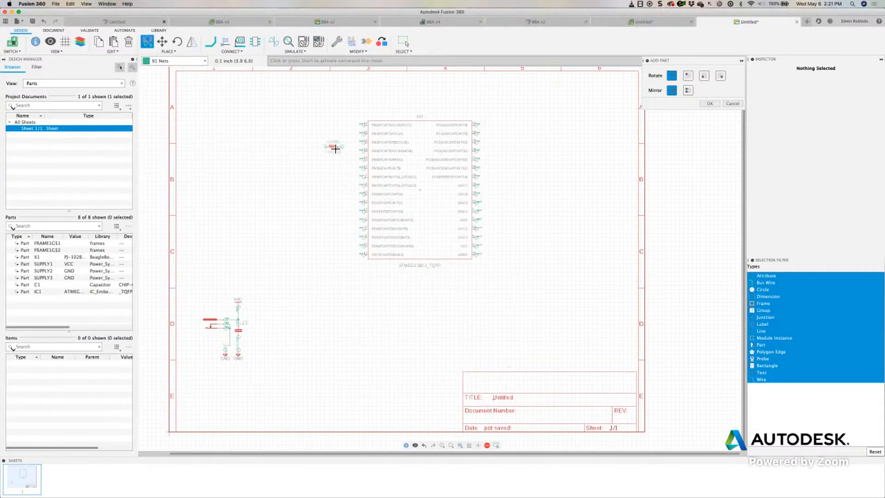
right_click(333, 143)
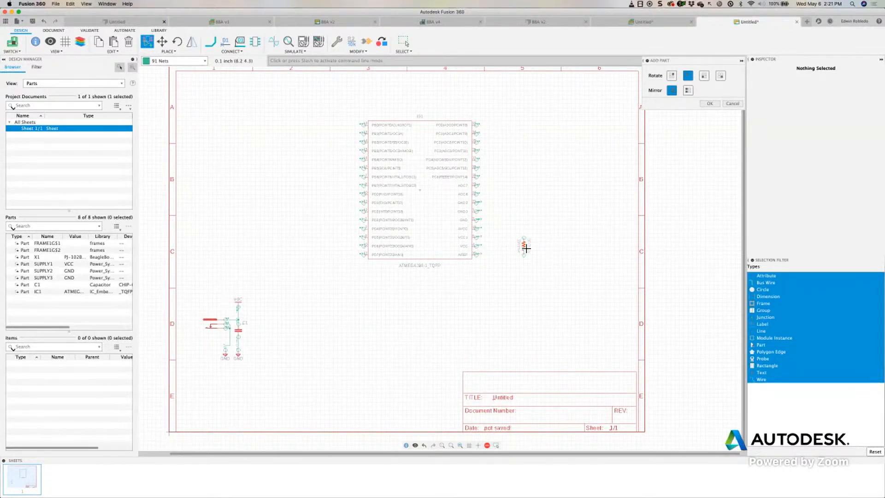
click(494, 346)
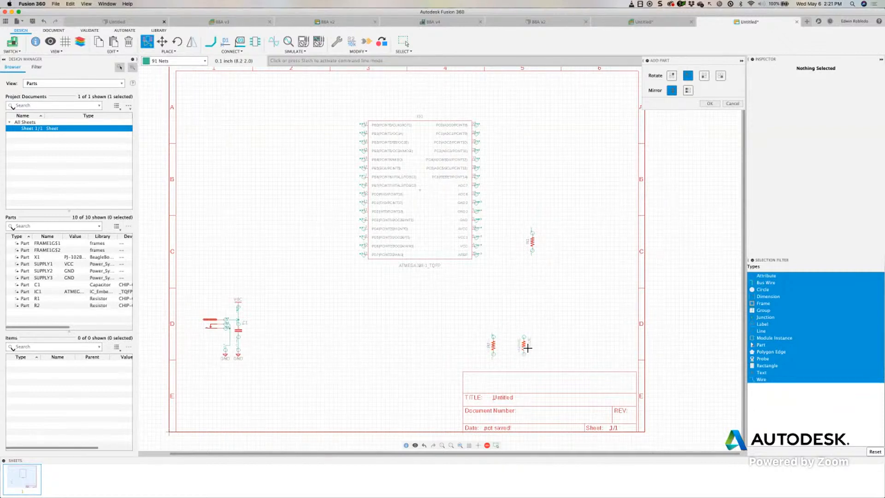
click(528, 348)
click(559, 348)
key(Escape)
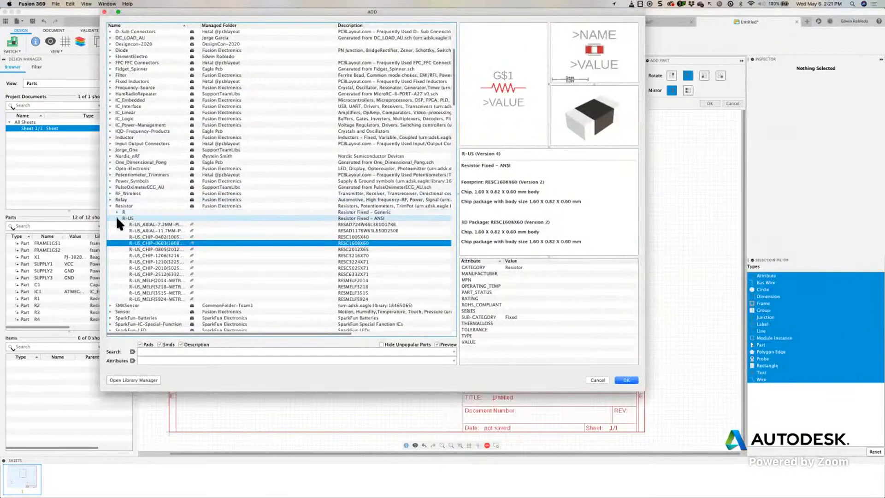
Step: Collapse the Resistor library and expand LED_CHIP in the Opto-Electronic library
click(116, 217)
click(110, 205)
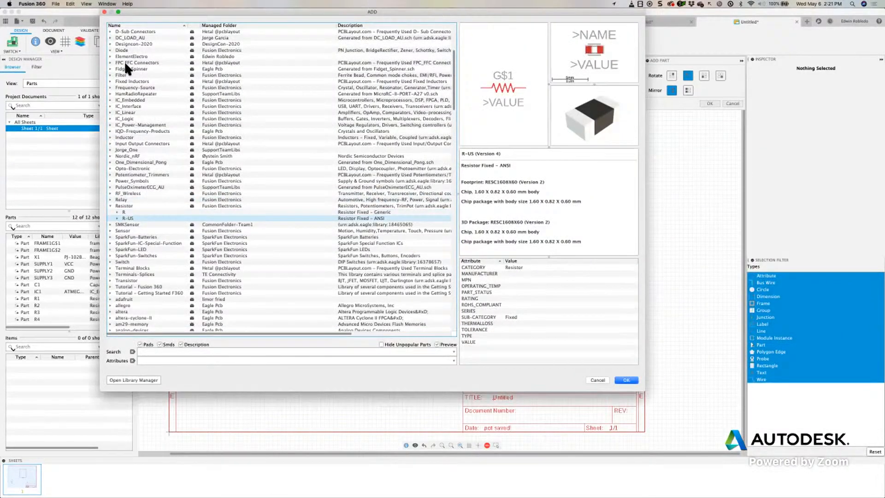
click(147, 138)
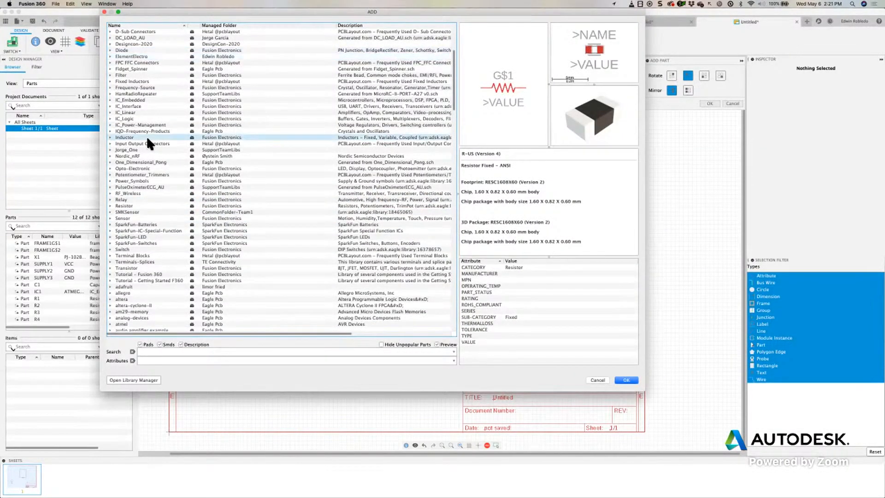
scroll(146, 136, up, 5)
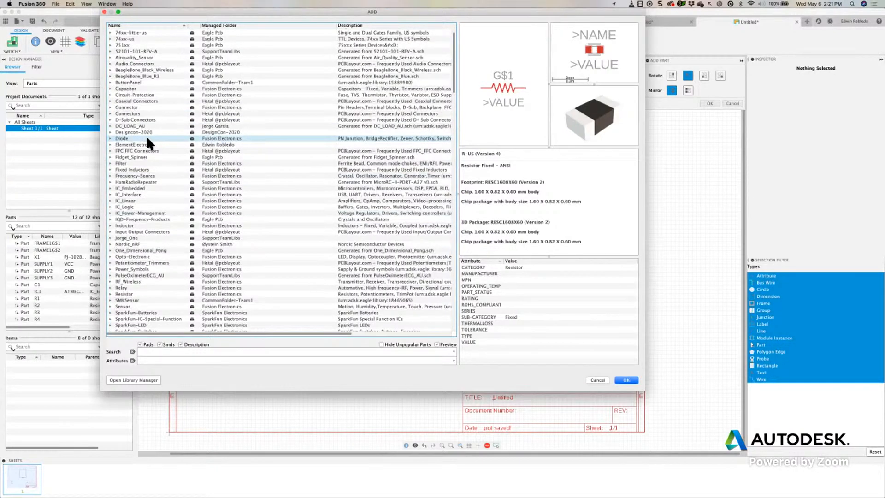
scroll(147, 138, up, 3)
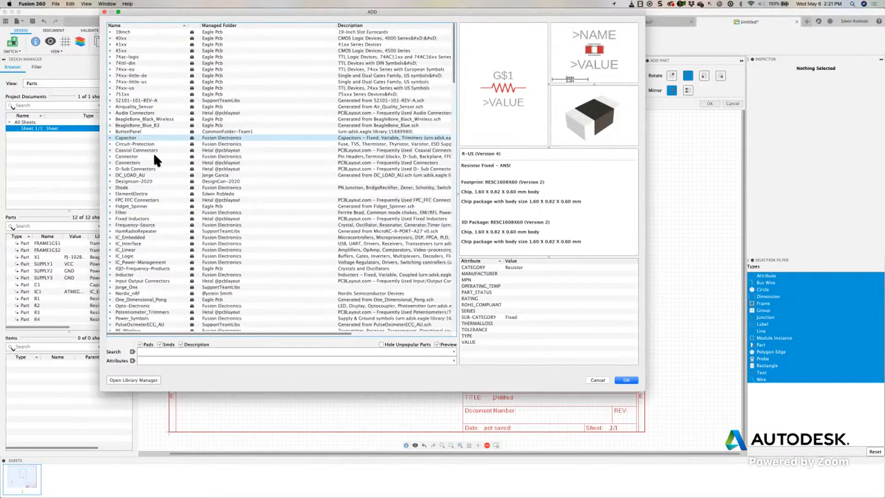
scroll(154, 156, down, 5)
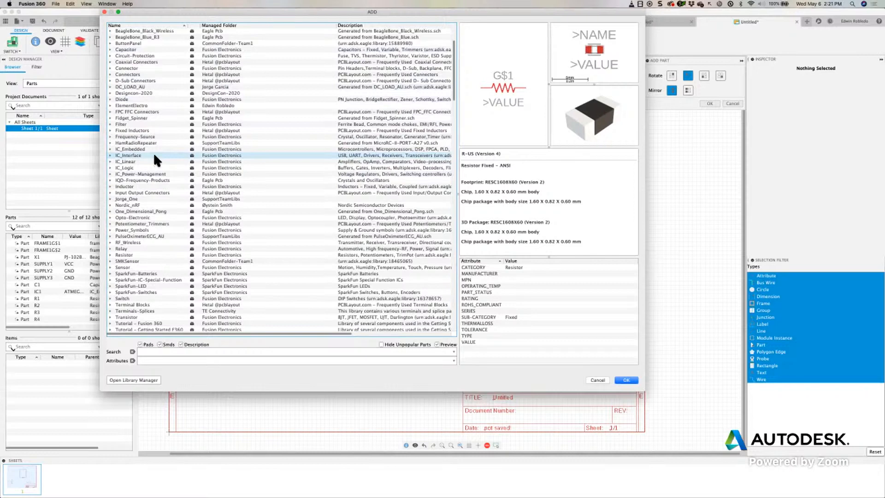
click(110, 217)
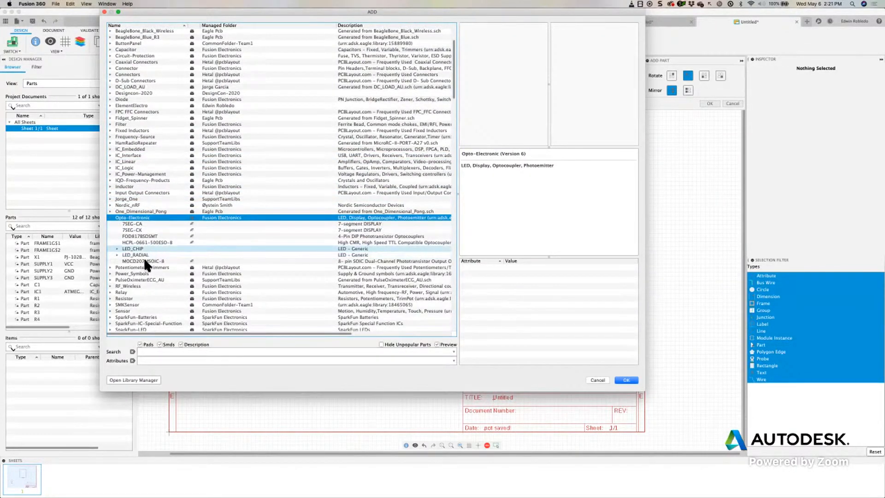
click(117, 248)
click(120, 249)
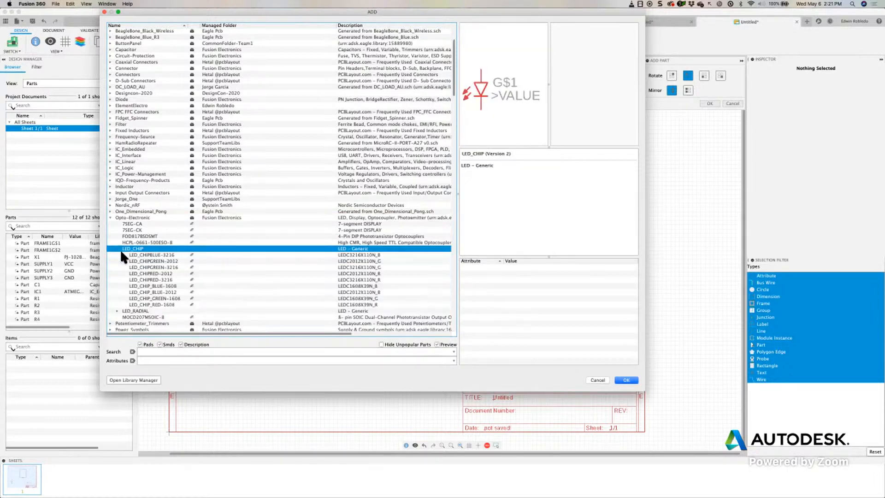
Step: Place three LED_CHIPGREEN-3216 LEDs unrotated, one directly above each of the three resistors over the title block
click(161, 261)
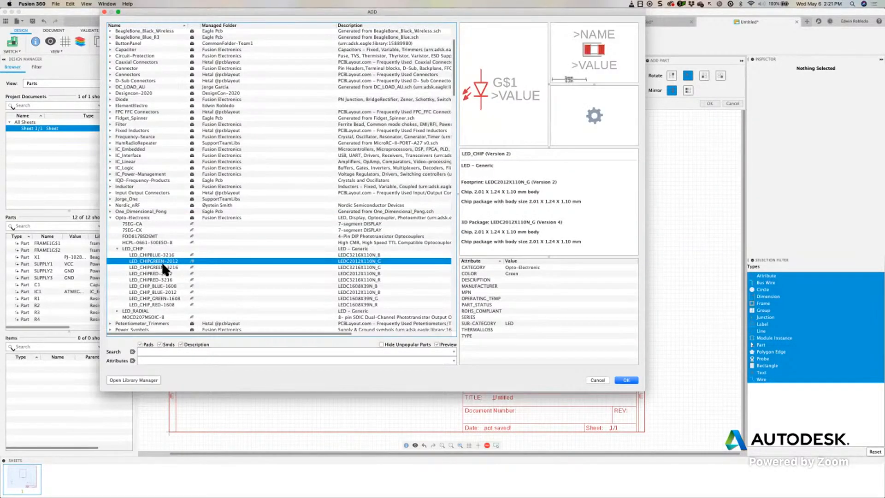
click(163, 267)
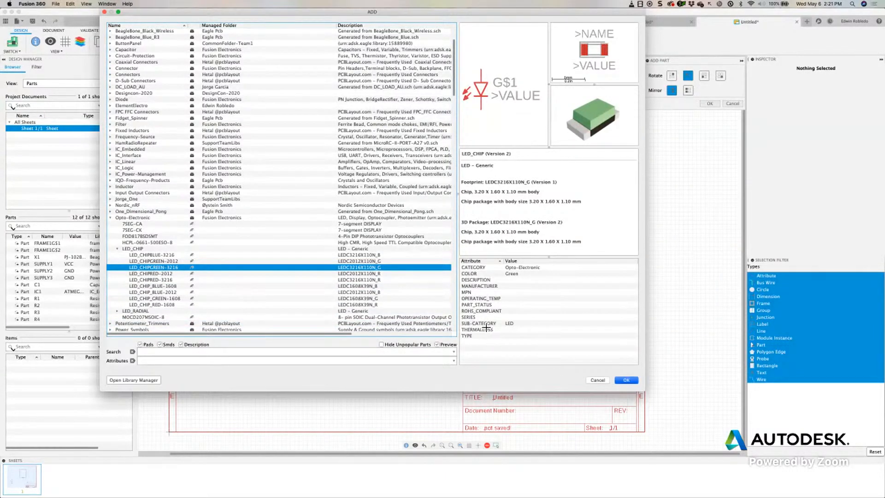
key(Return)
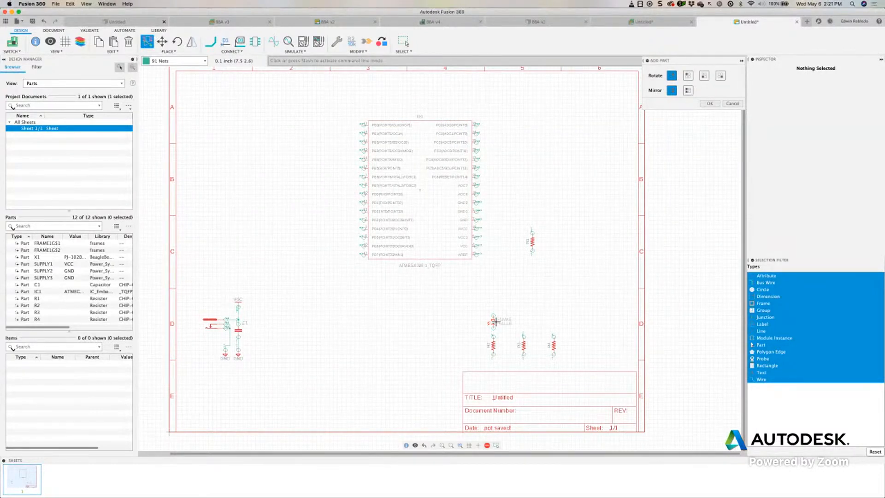
click(494, 321)
click(523, 322)
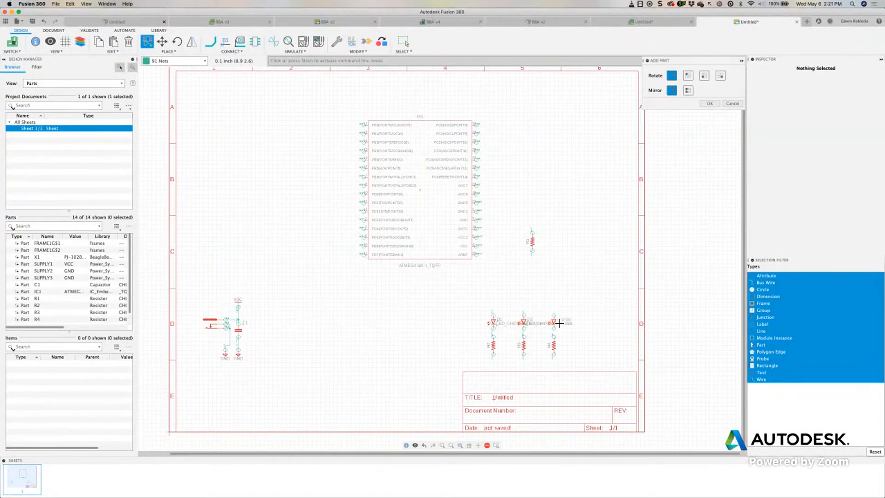
click(559, 323)
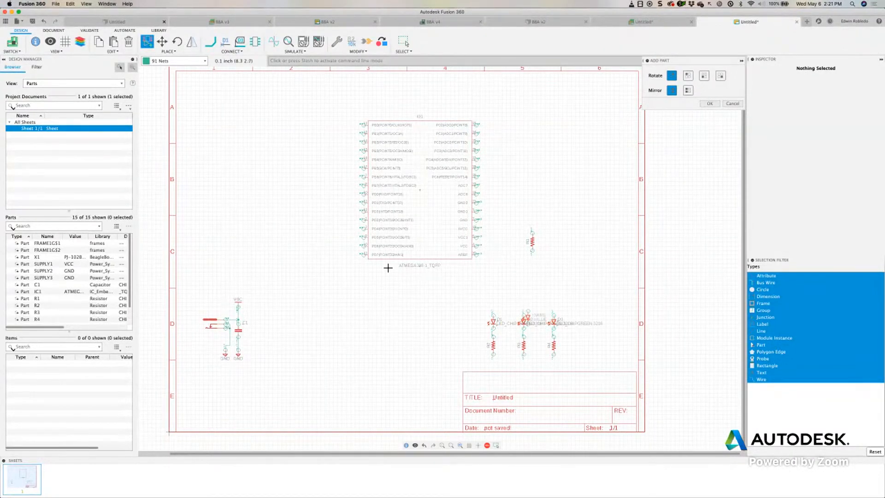
Step: Hide the Values and Pins layers in the schematic
click(81, 41)
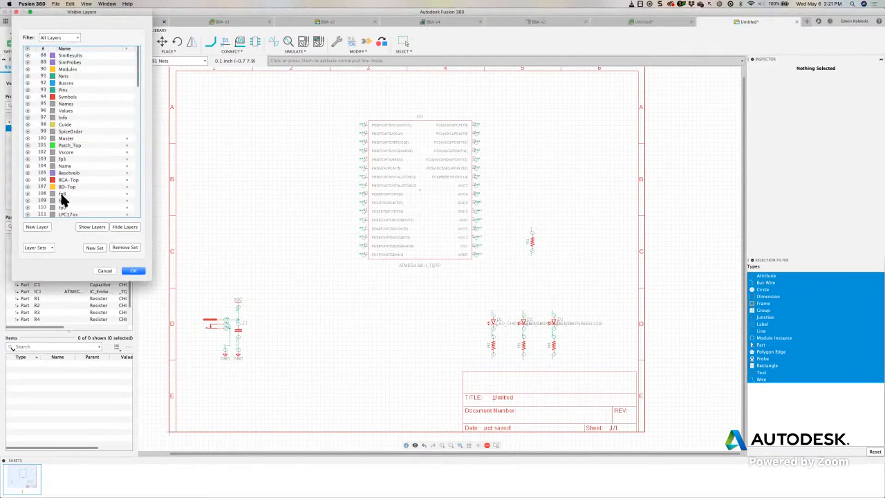
click(27, 111)
click(27, 90)
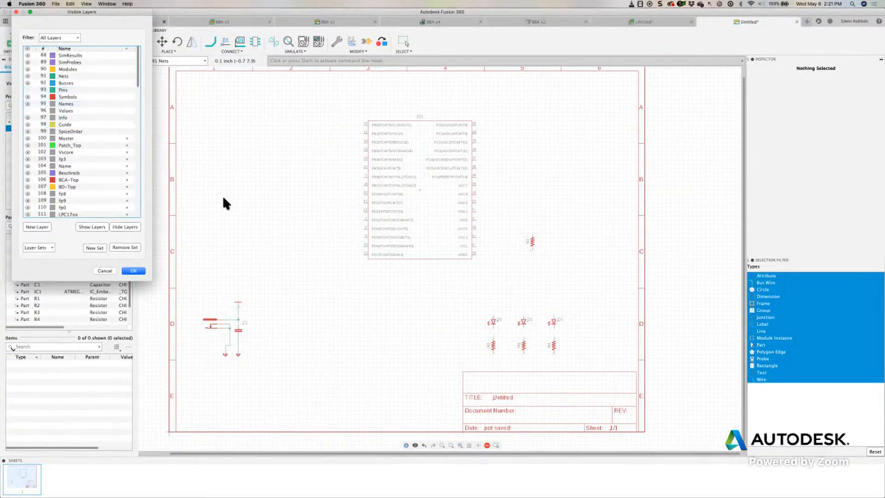
click(133, 270)
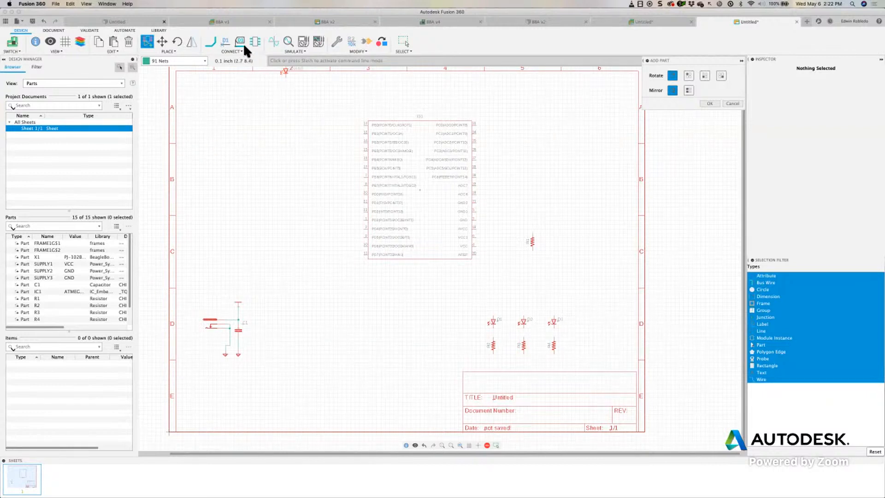
Step: Search the part libraries for *HEAD*
click(148, 43)
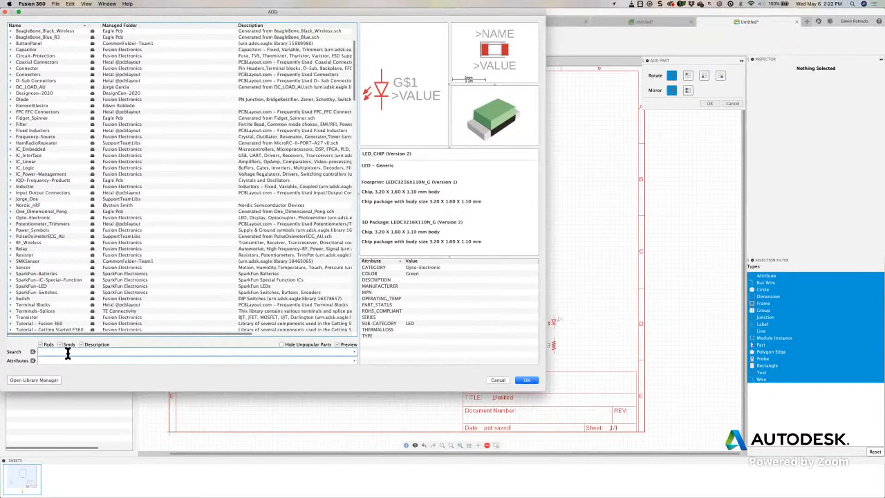
text(*HEAD)
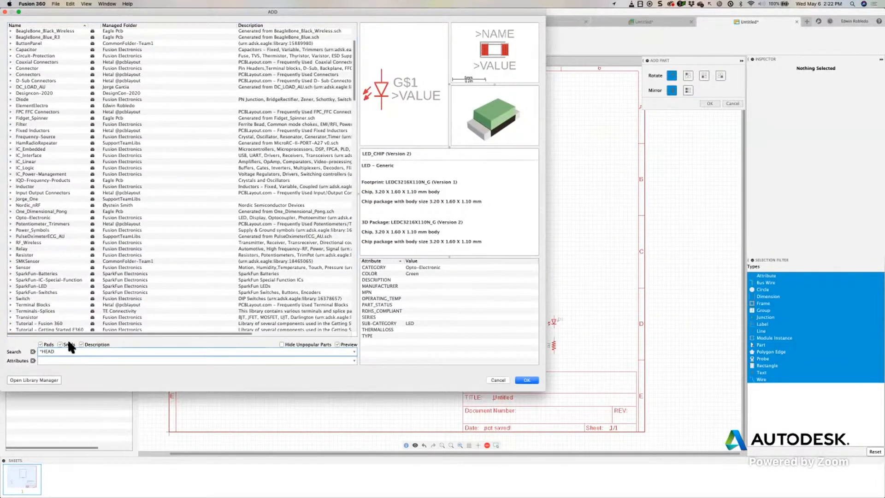
text(*)
key(Return)
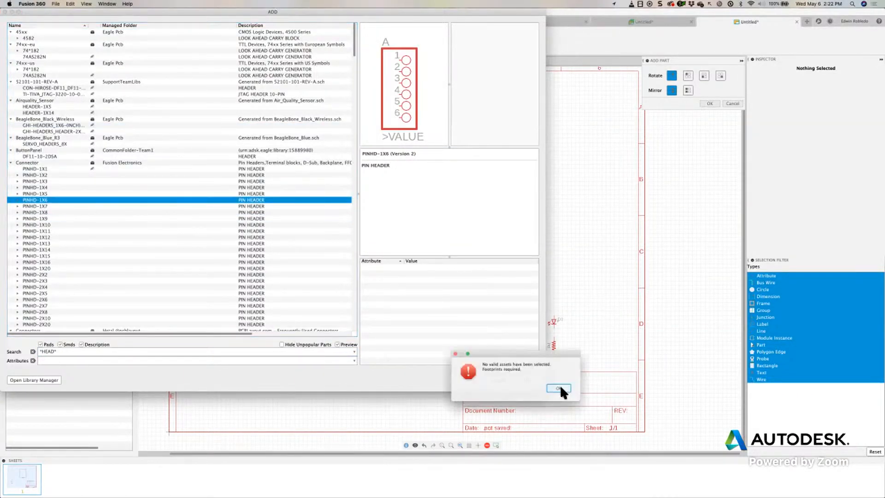
Step: Try to add the PINHD-1X6 pin header without choosing a footprint variant
click(559, 385)
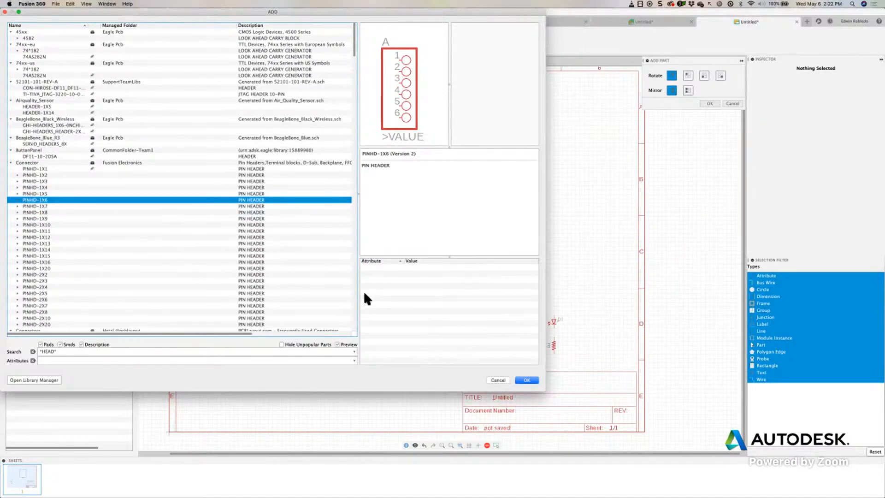
click(528, 379)
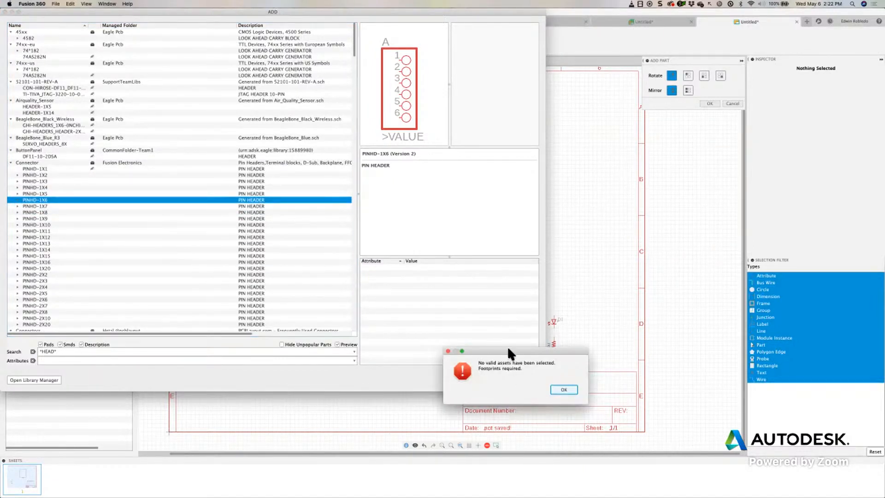
drag(507, 346, 361, 197)
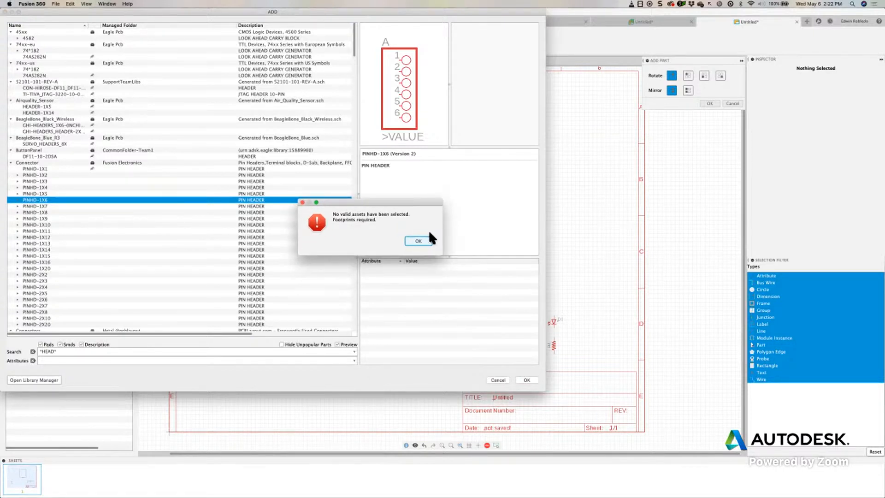
click(406, 241)
Step: Compare the PINHD-1X6 footprint variants and place one six-pin header, rotated 180°, to the left of the microcontroller
click(18, 199)
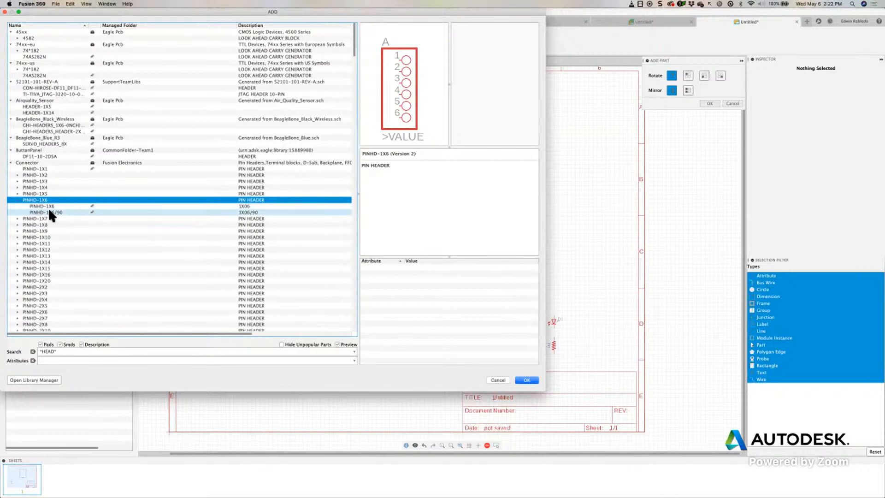
click(52, 207)
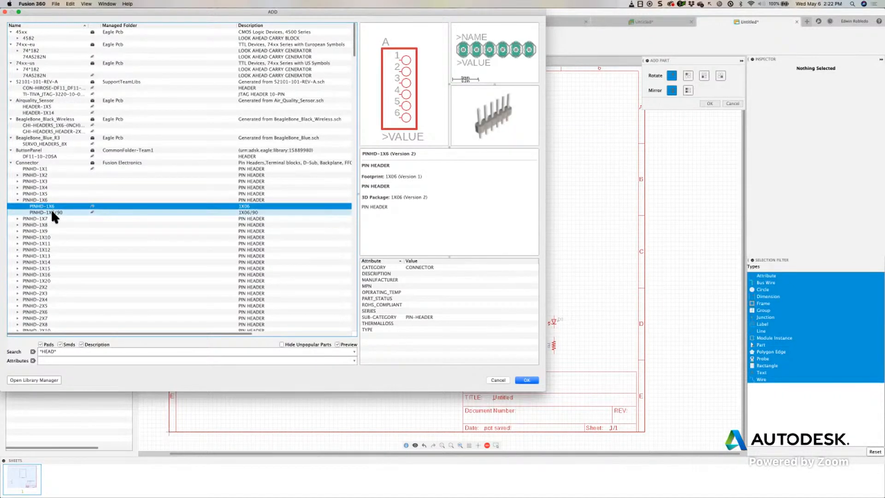
click(52, 212)
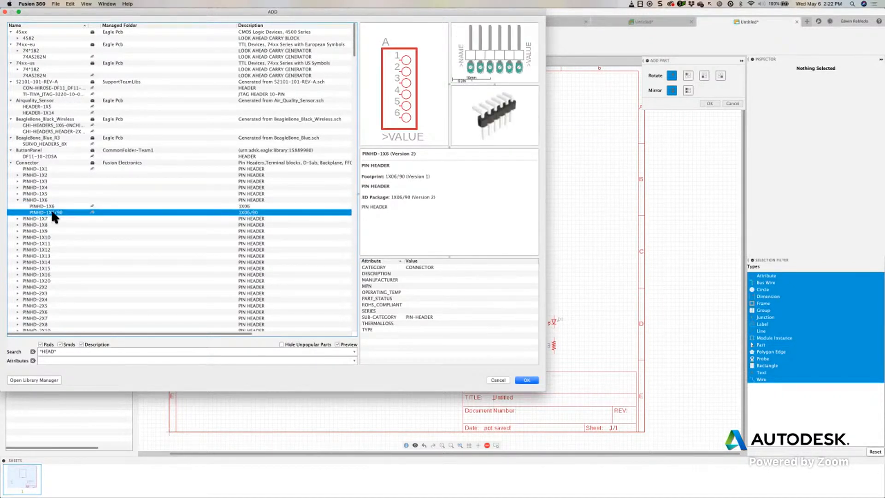
click(52, 207)
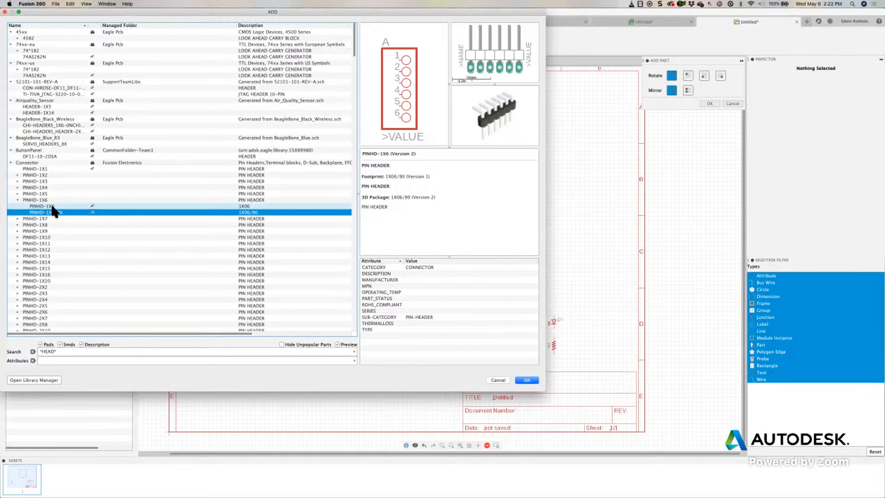
click(526, 379)
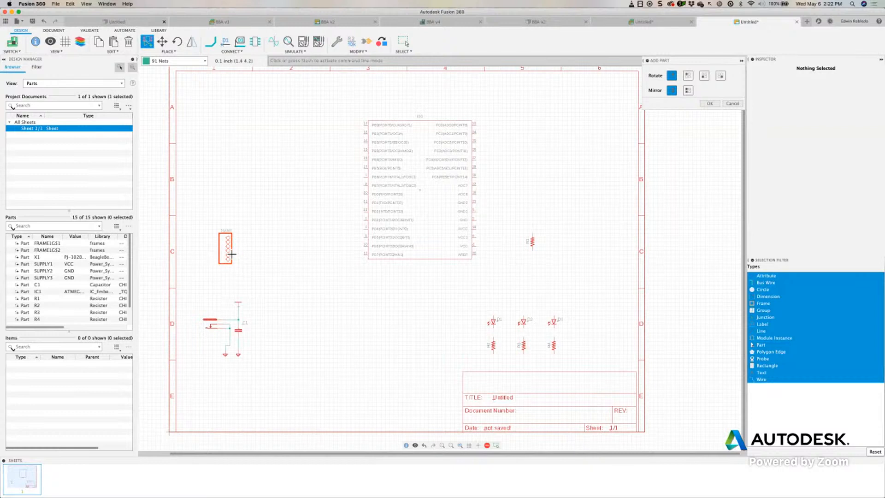
right_click(233, 254)
right_click(233, 254)
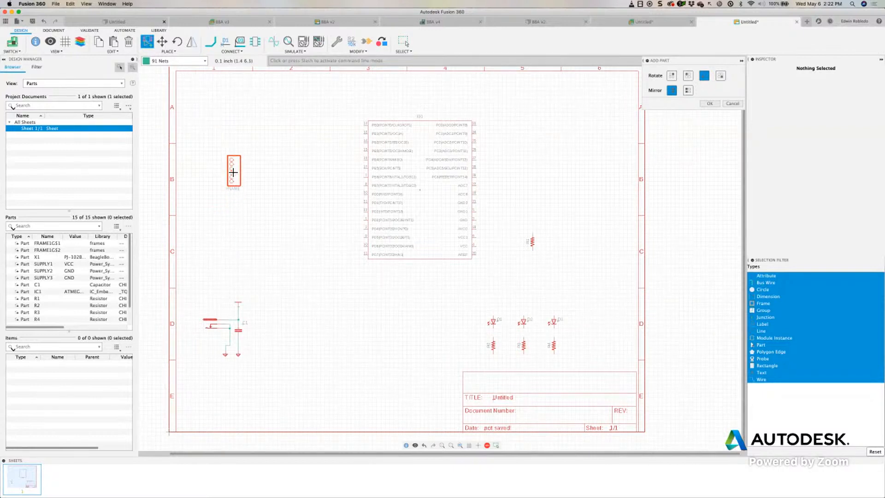
click(233, 172)
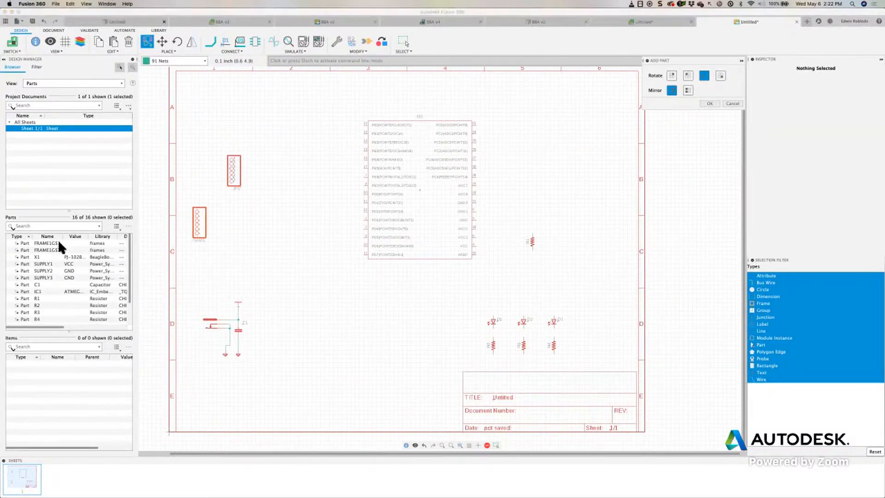
key(Escape)
key(Escape)
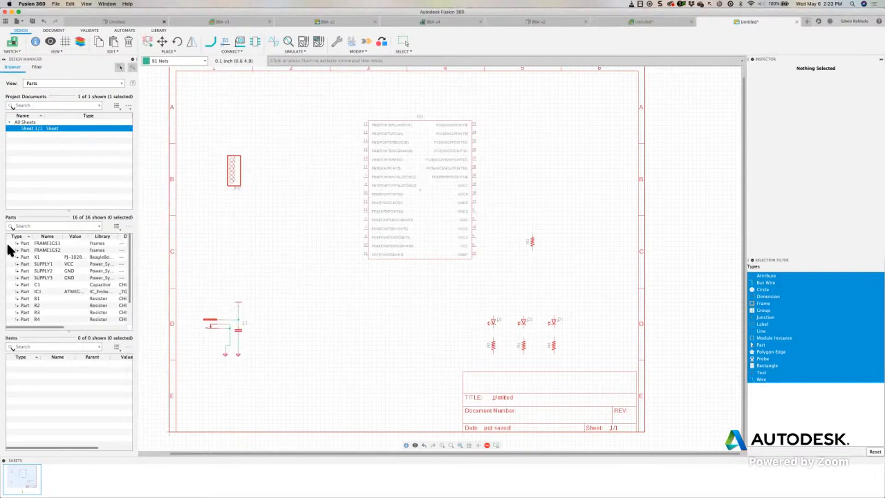
key(super+Tab)
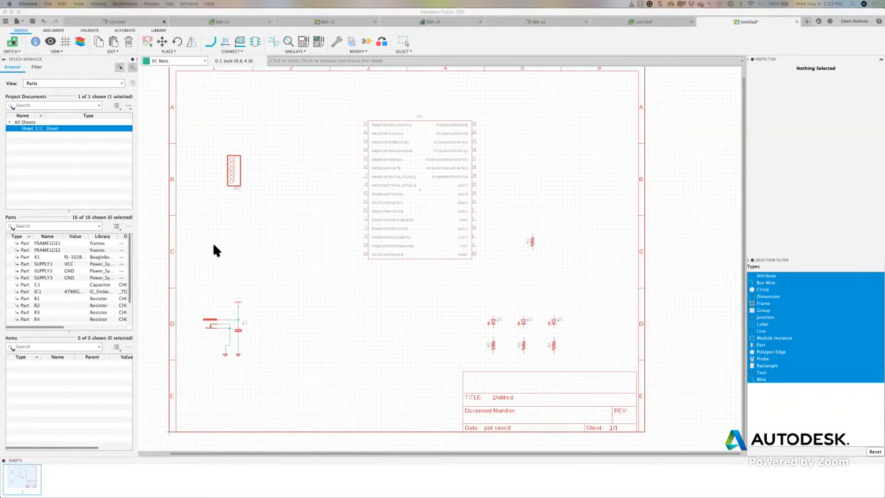
Step: Draw stepped nets from pins 6 and 5 of the JP1 header, each bending upward and ending open toward the microcontroller
scroll(229, 242, up, 1)
scroll(236, 249, up, 1)
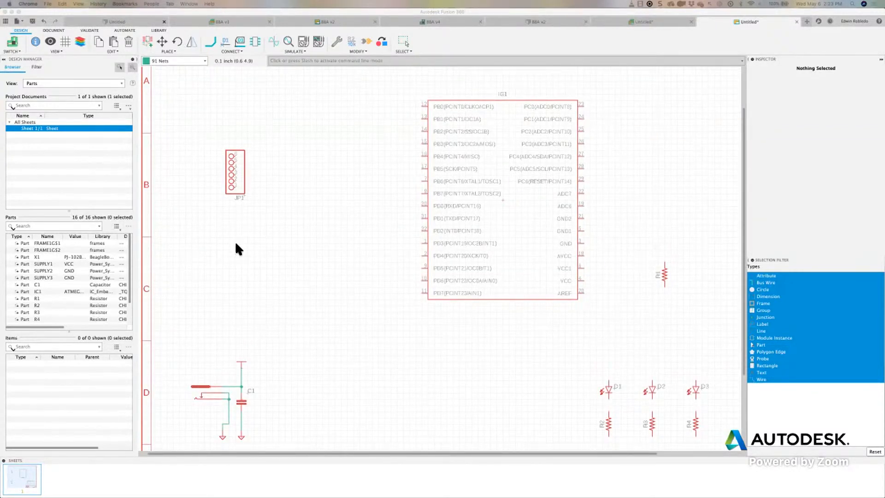
scroll(236, 248, up, 3)
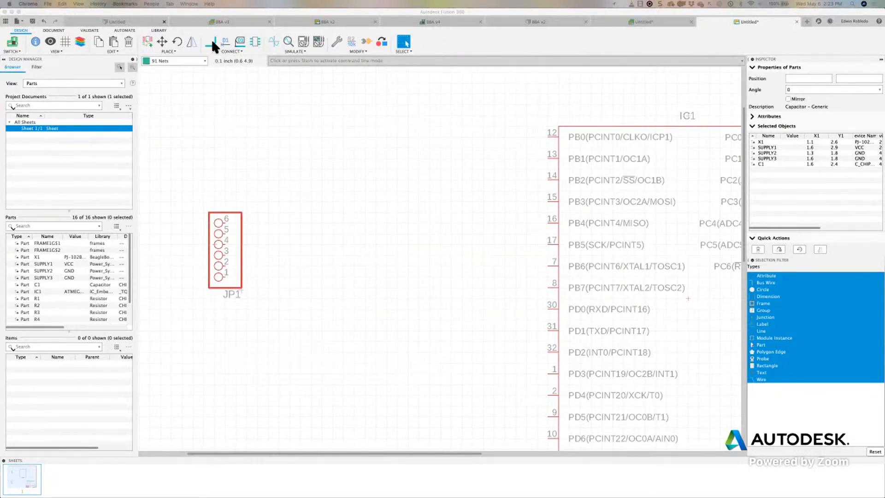
key(n)
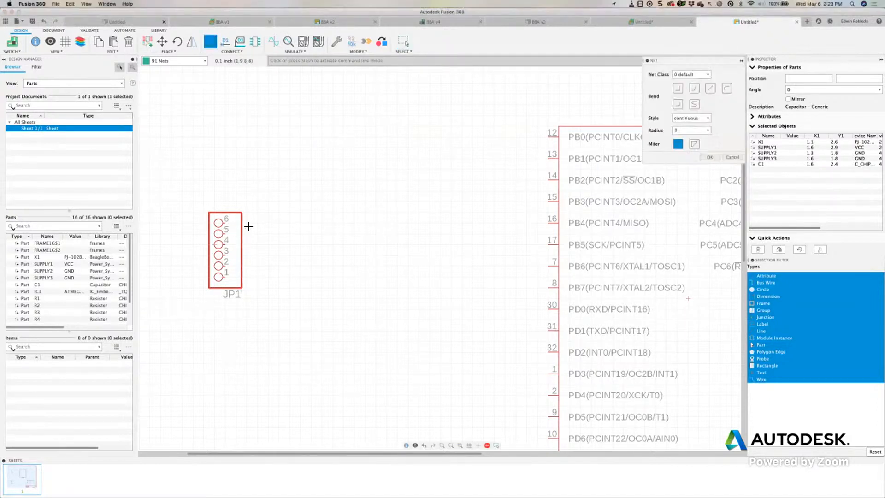
click(226, 223)
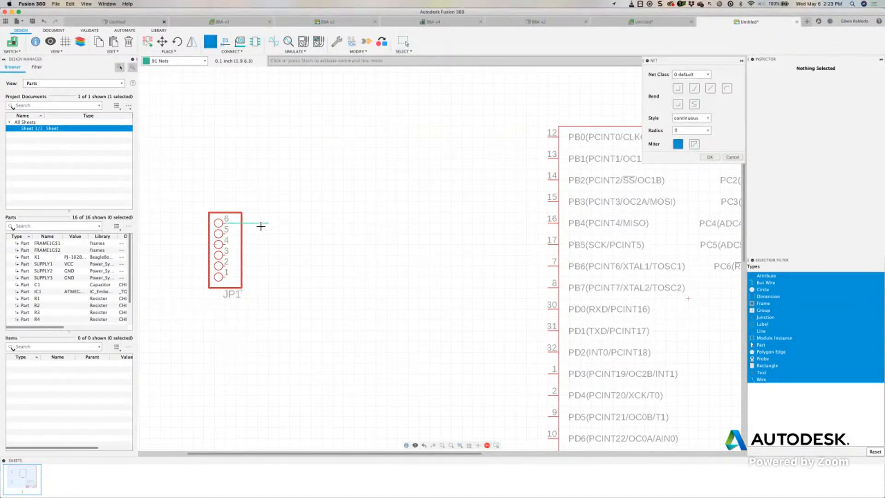
click(258, 199)
double_click(312, 204)
click(226, 233)
click(270, 227)
double_click(312, 228)
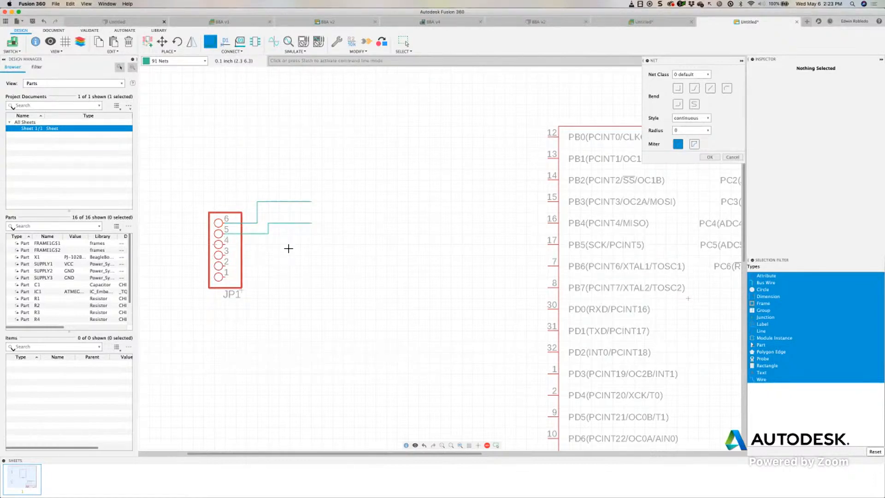
Step: Draw open-ended nets from JP1 pins 4, 3, 2 and 1 toward the microcontroller, pin 4 straight and the others stepped downward
click(228, 245)
double_click(312, 244)
click(228, 255)
click(271, 260)
double_click(312, 270)
click(232, 267)
click(257, 268)
double_click(314, 291)
click(230, 280)
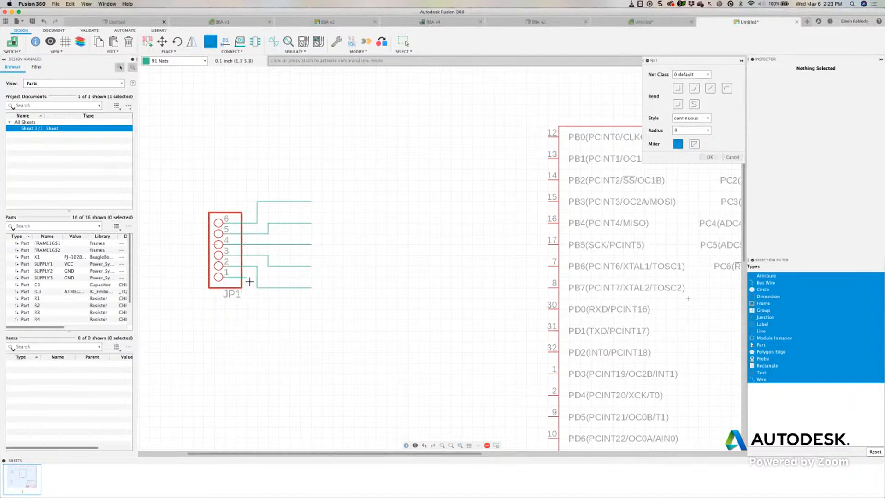
click(248, 309)
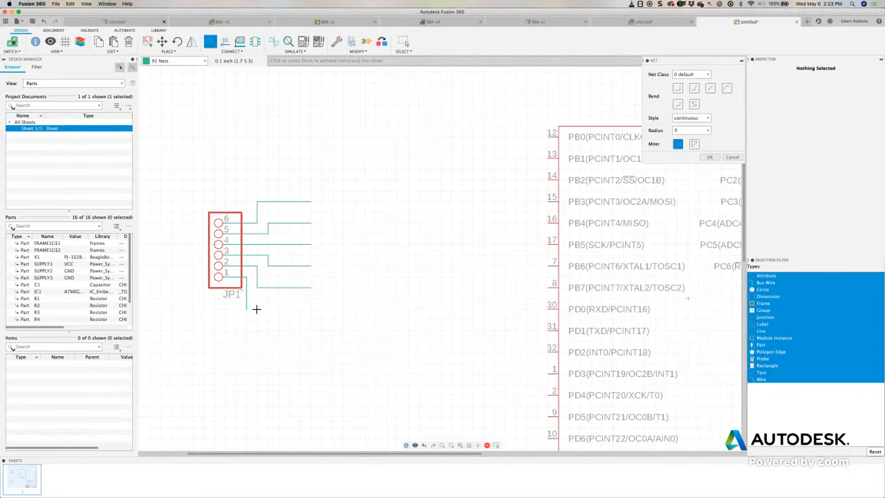
double_click(315, 312)
Step: Name the net from JP1 pin 6 GND, connect it to the existing GND net and place its label just past the open end
scroll(287, 237, up, 3)
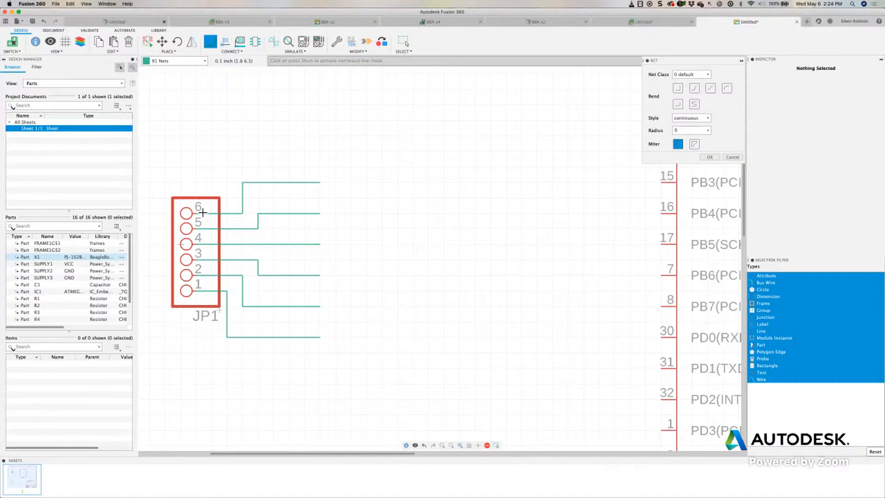
right_click(312, 184)
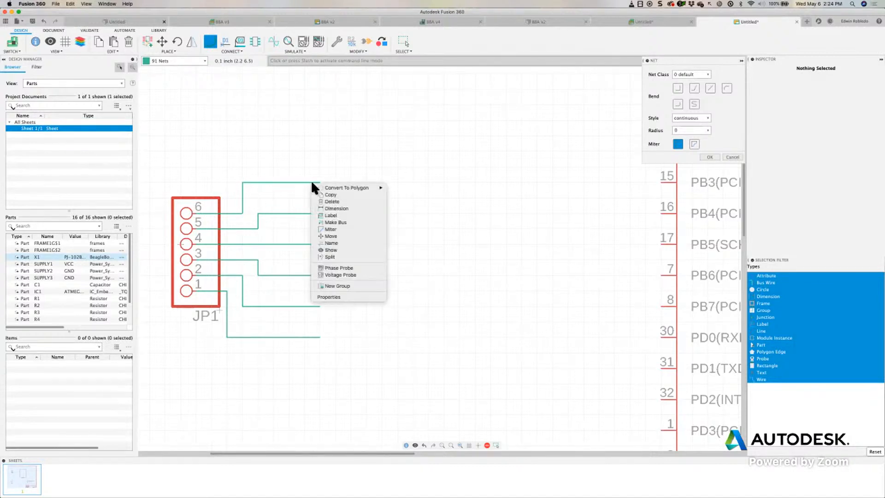
click(336, 243)
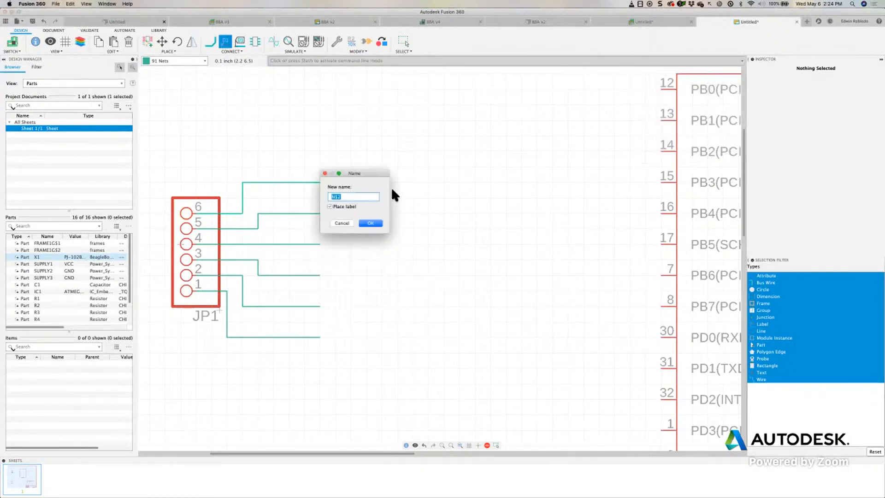
text(GND)
click(366, 223)
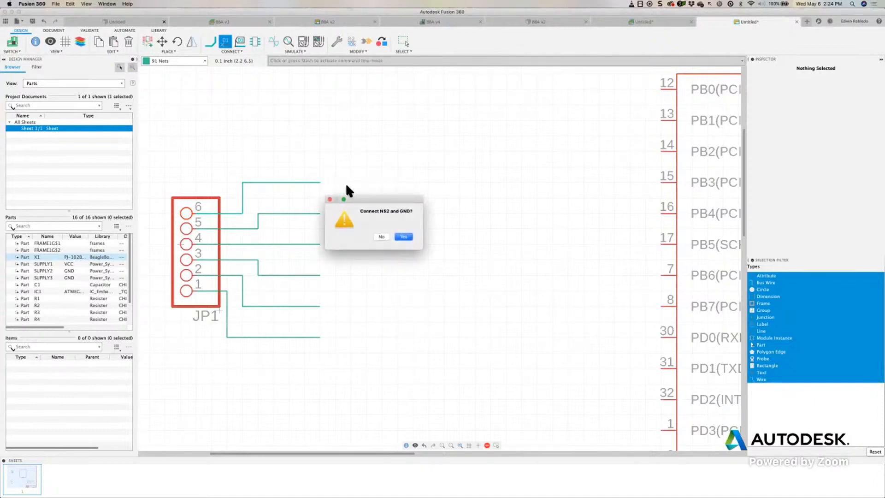
click(403, 237)
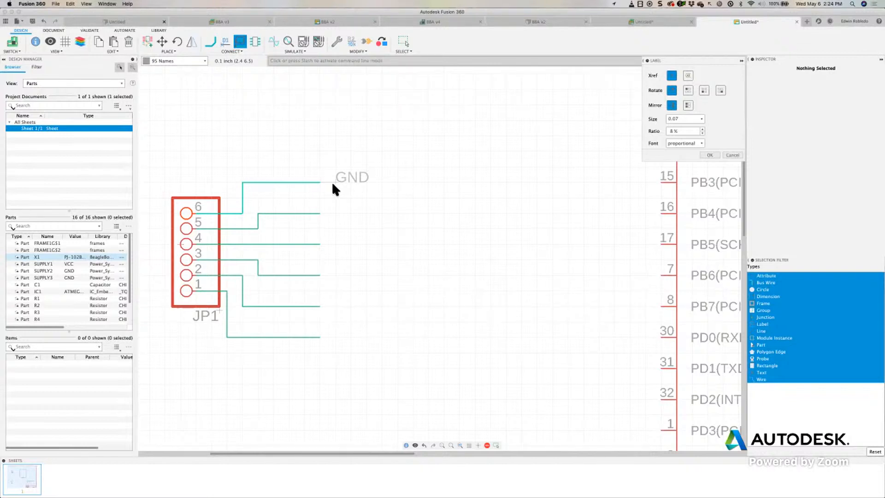
click(336, 188)
Step: Name the net from JP1 pin 5 CTS and place its label beyond the net end, aligned under the GND label
key(n)
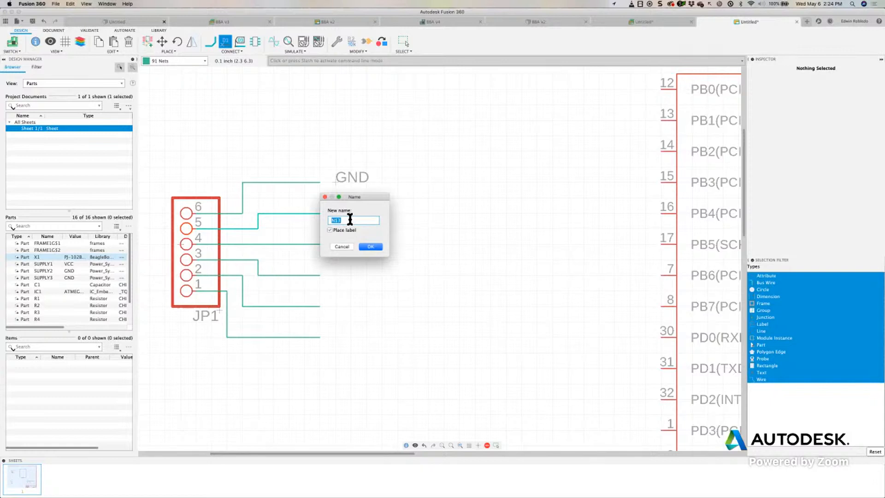
text(CN)
key(BackSpace)
text(TS)
click(370, 246)
click(337, 220)
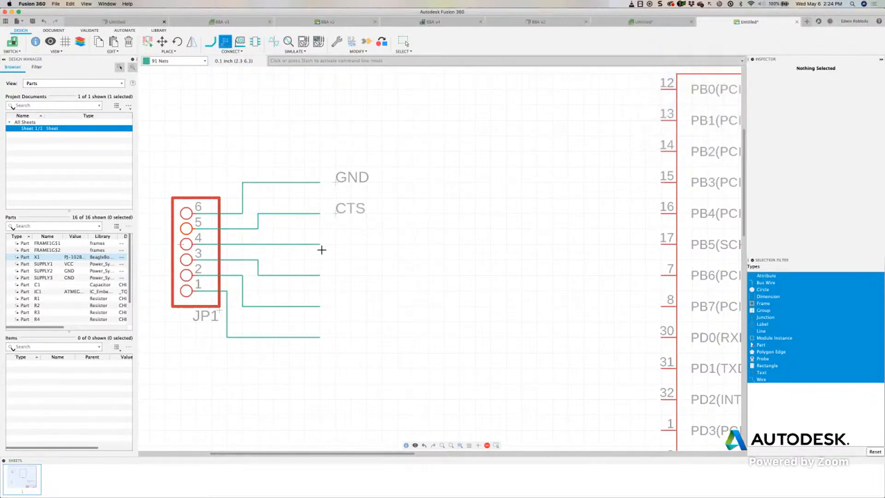
Step: Name the net from JP1 pin 4 VCC, connect it to the existing VCC net and place its label under CTS
click(318, 244)
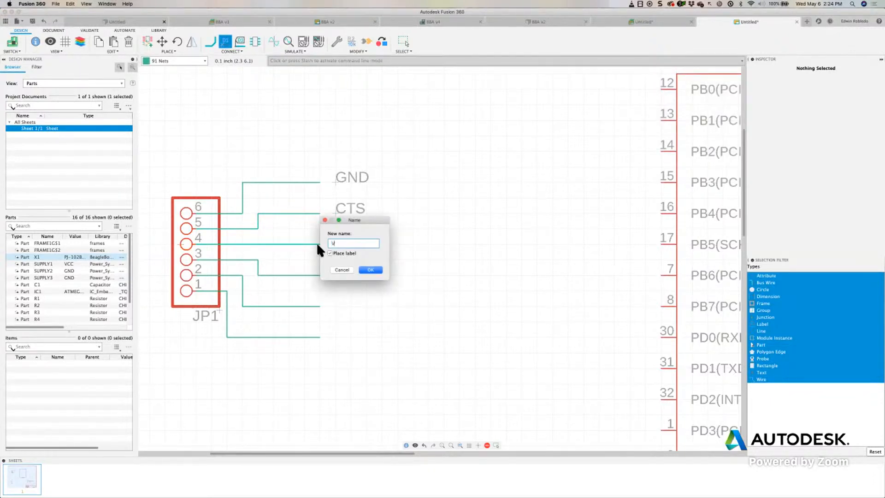
text(VCC)
key(Return)
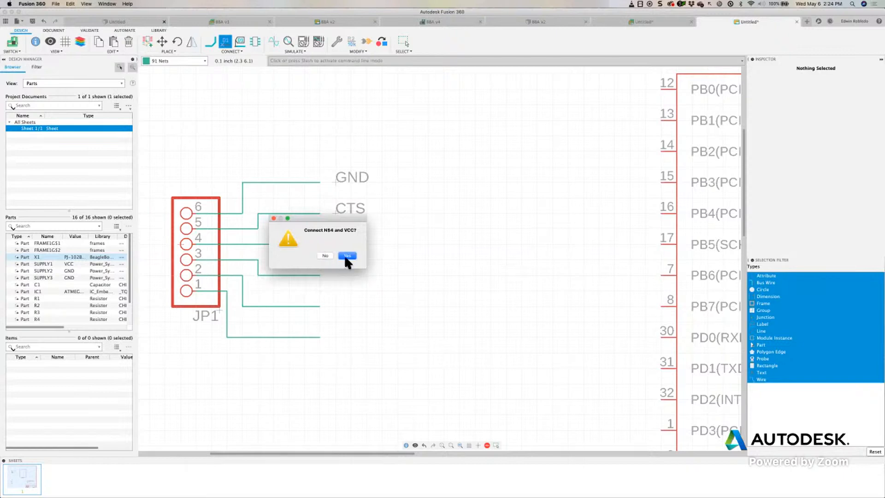
click(346, 258)
click(337, 244)
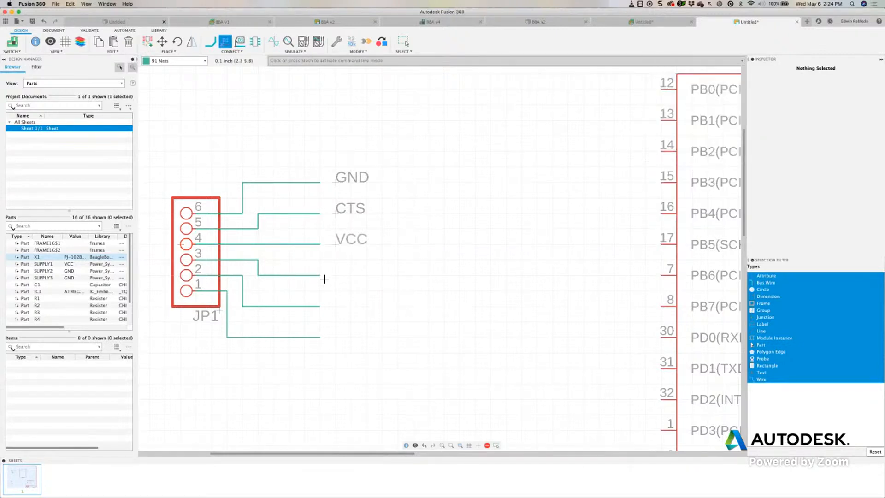
Step: Name the net from JP1 pin 3 RX and place its label under VCC
click(324, 279)
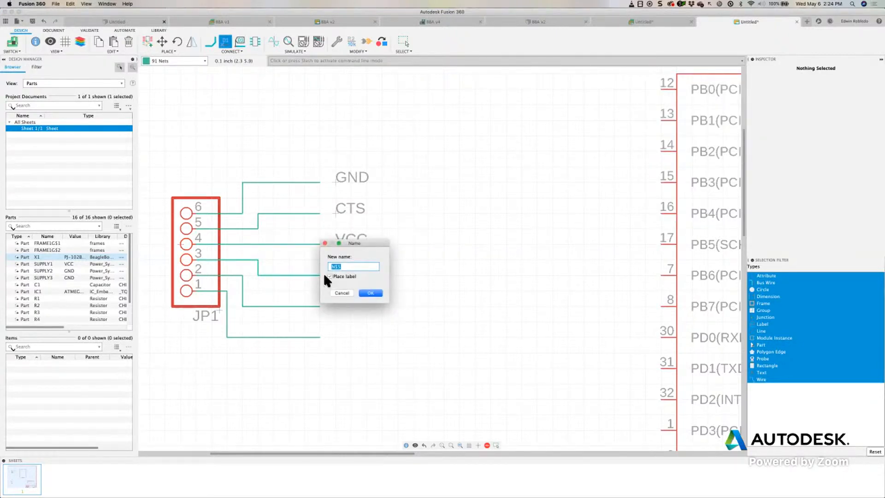
text(RX)
click(370, 292)
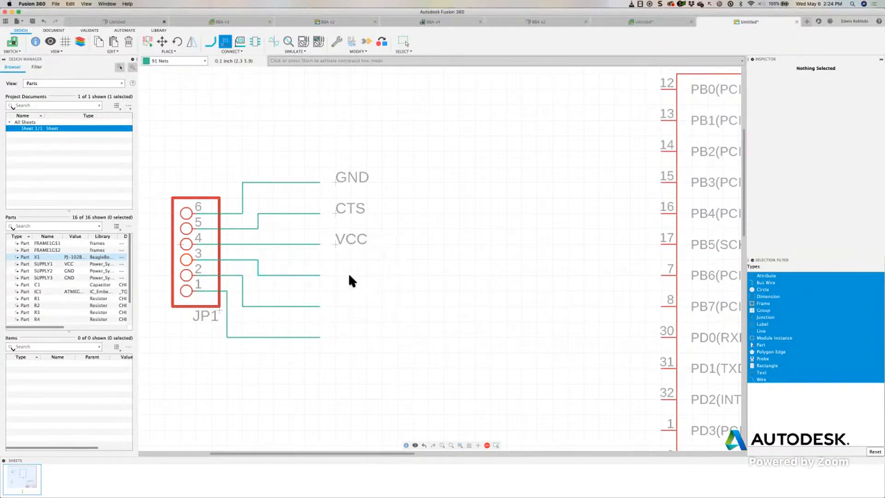
click(350, 283)
click(312, 305)
text(RX)
key(Return)
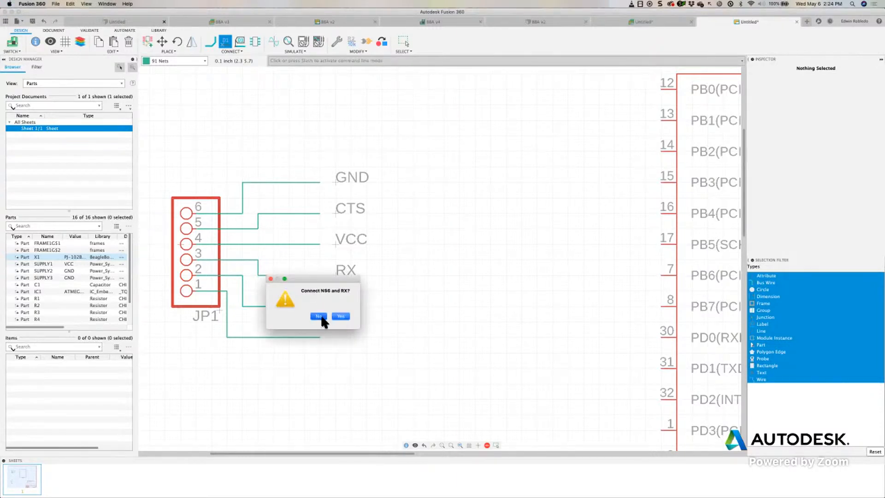
click(320, 317)
Step: Name the net from JP1 pin 2 TX and place its label under RX
click(317, 306)
text(T)
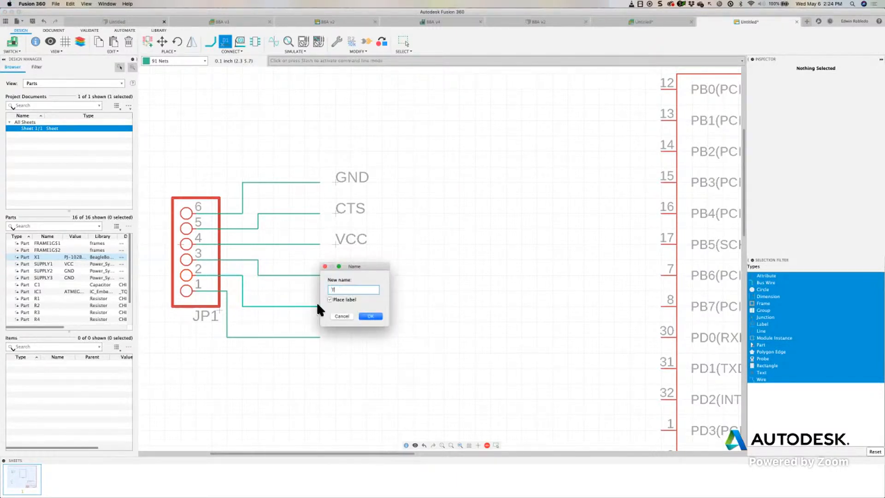
text(X)
key(Return)
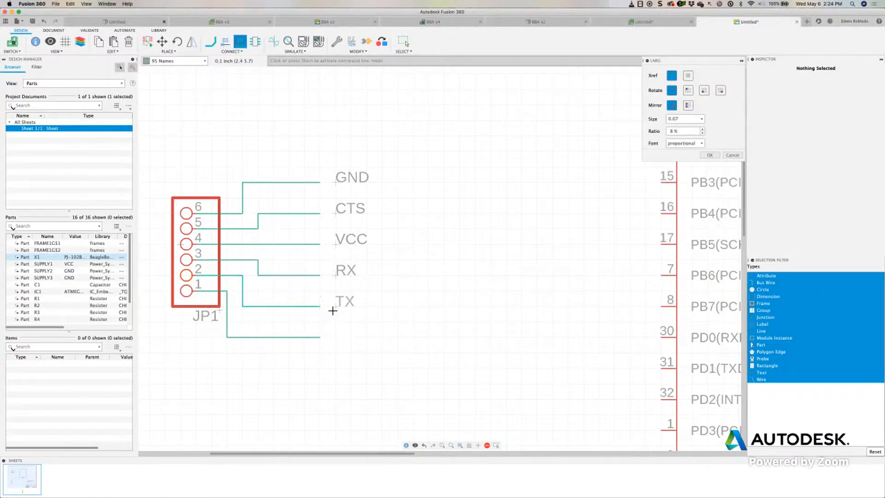
click(333, 311)
Step: Name the net from JP1 pin 1 DTR and place its label under TX
click(322, 341)
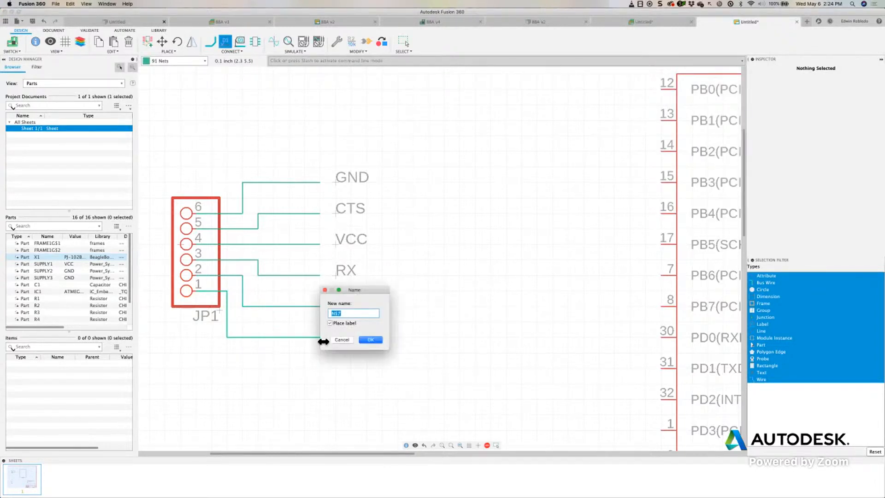
text(DR)
text(TR)
key(Return)
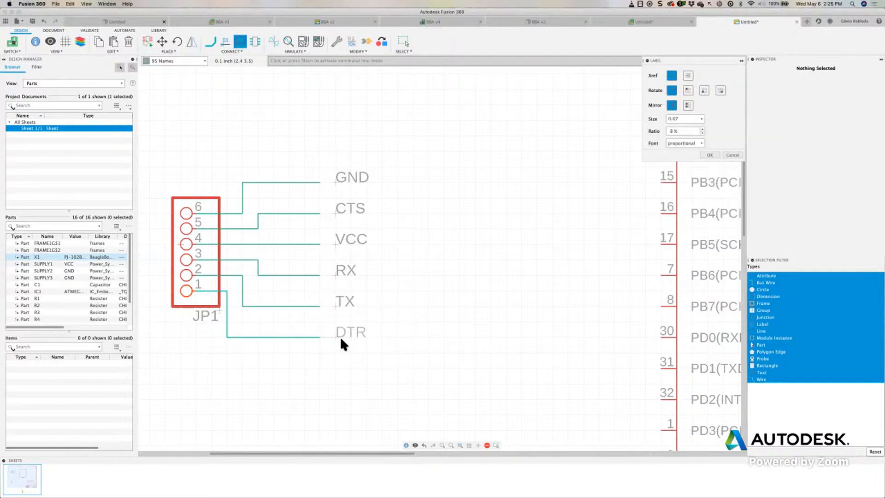
click(343, 342)
scroll(421, 300, up, 5)
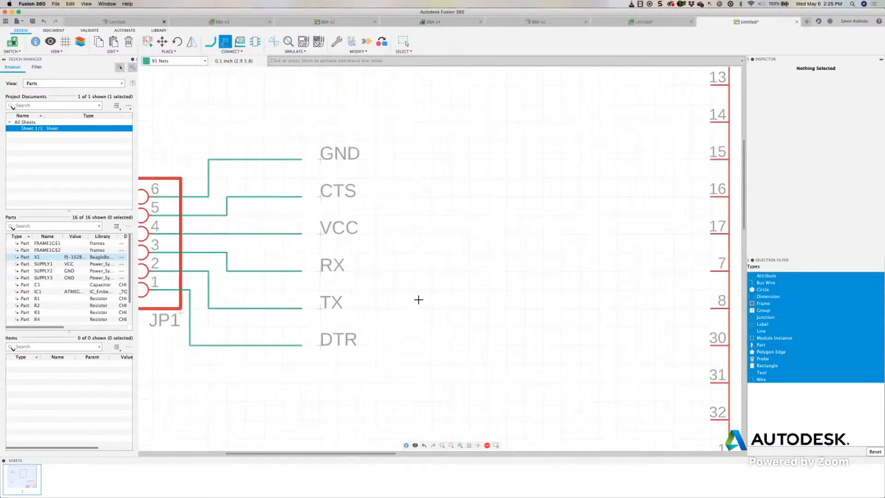
scroll(423, 301, down, 2)
scroll(358, 252, down, 4)
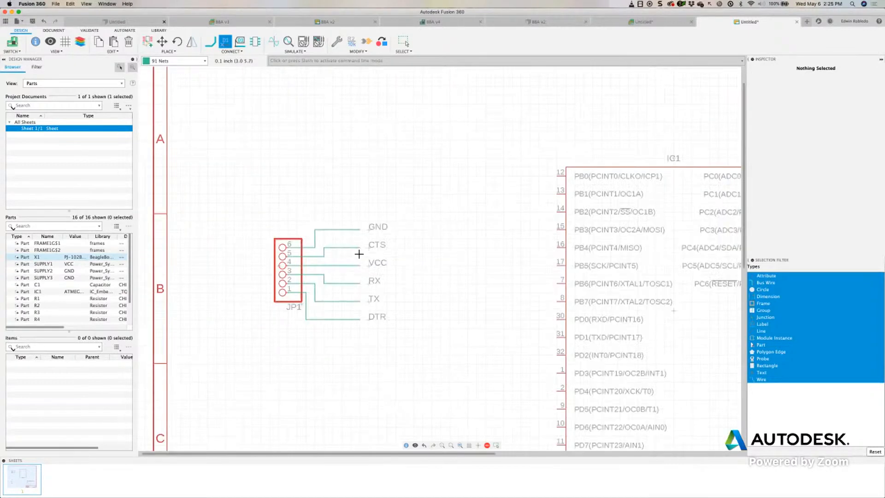
scroll(317, 196, down, 1)
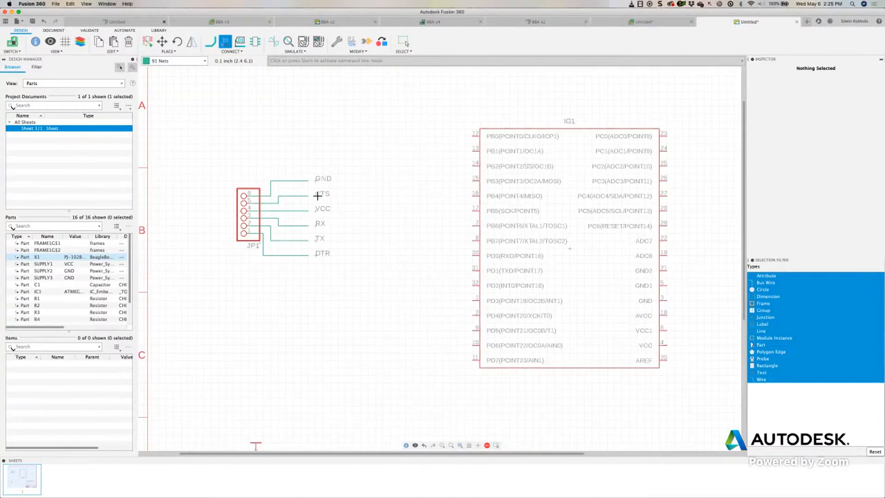
scroll(316, 184, up, 1)
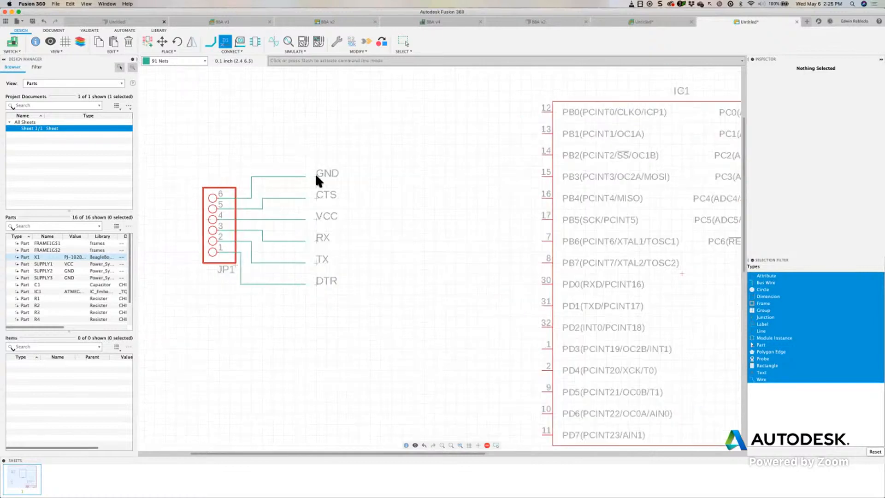
scroll(315, 176, up, 1)
click(306, 177)
click(388, 352)
key(Escape)
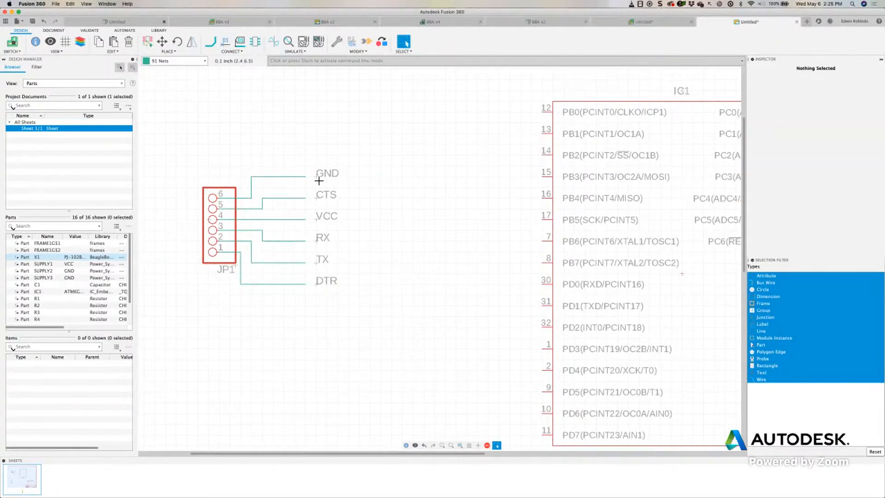
mouse_move(315, 180)
mouse_down()
mouse_move(289, 180)
mouse_move(315, 179)
mouse_up()
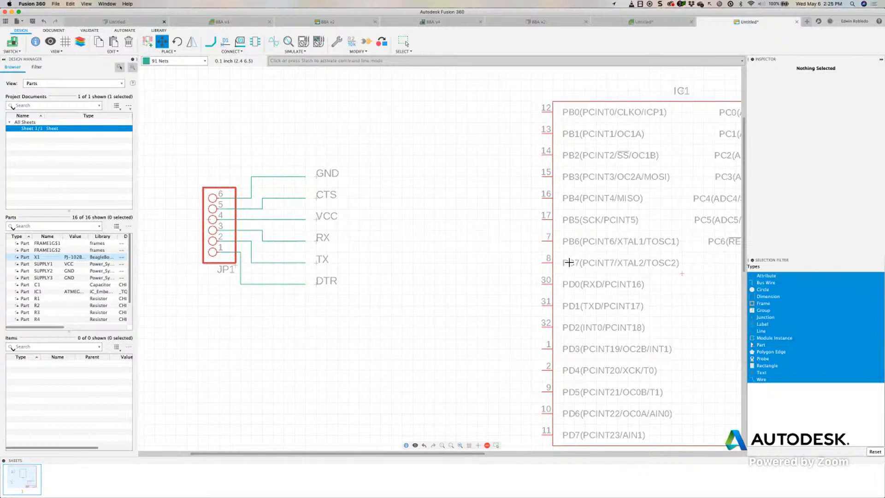
key(Escape)
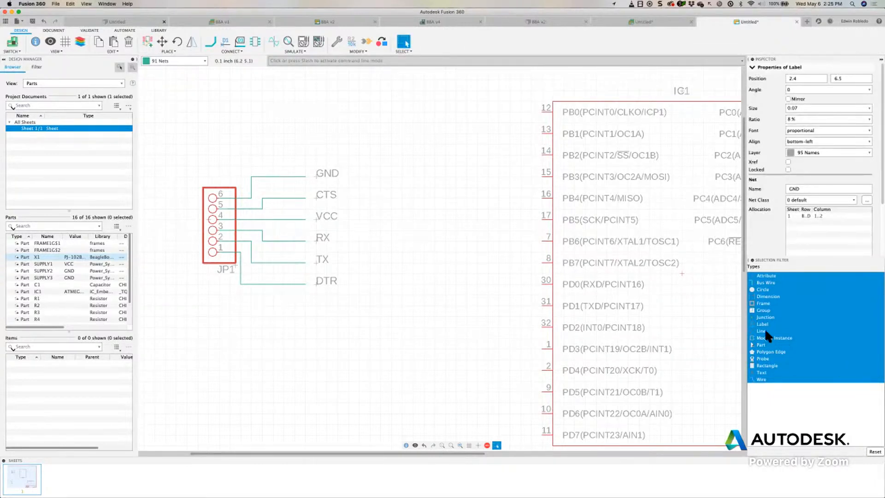
Step: Restrict the selection filter to Label and turn on Xref for all six JP1 net labels
click(781, 324)
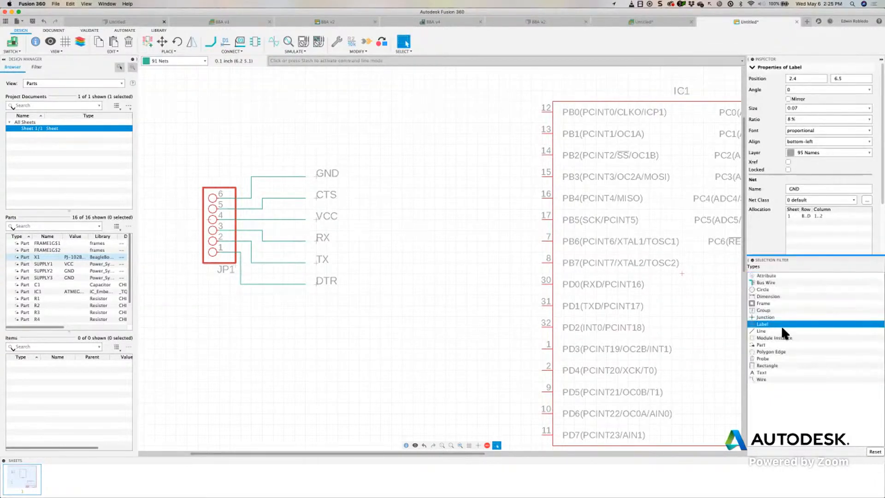
drag(283, 147, 366, 306)
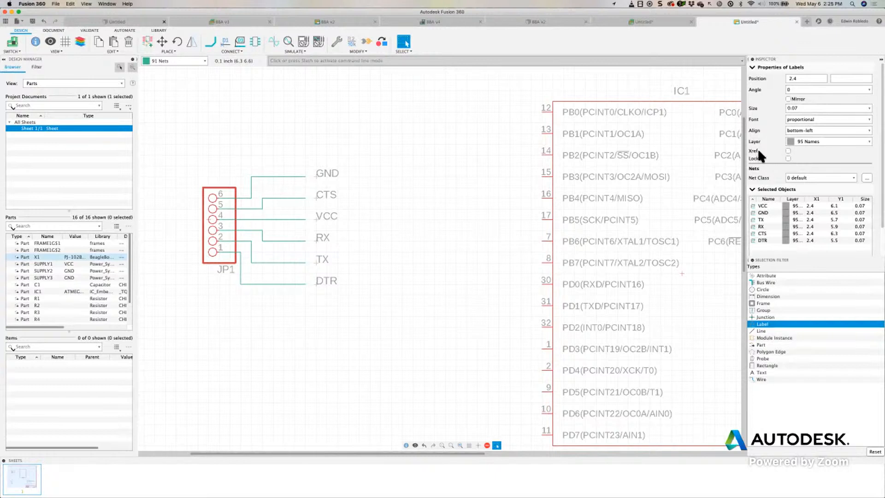
click(788, 150)
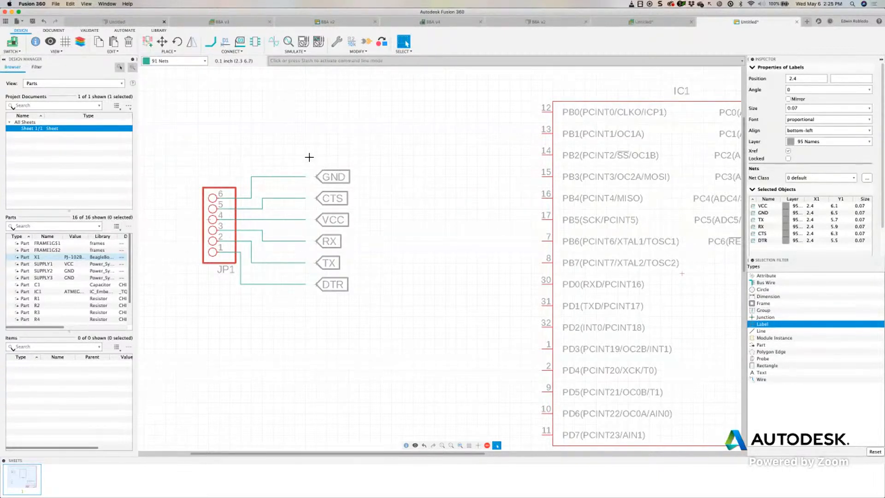
Step: Move the six JP1 cross-reference labels together to X position 2.3 so their tips meet the open net ends
drag(306, 154, 387, 305)
drag(316, 179, 305, 180)
key(Escape)
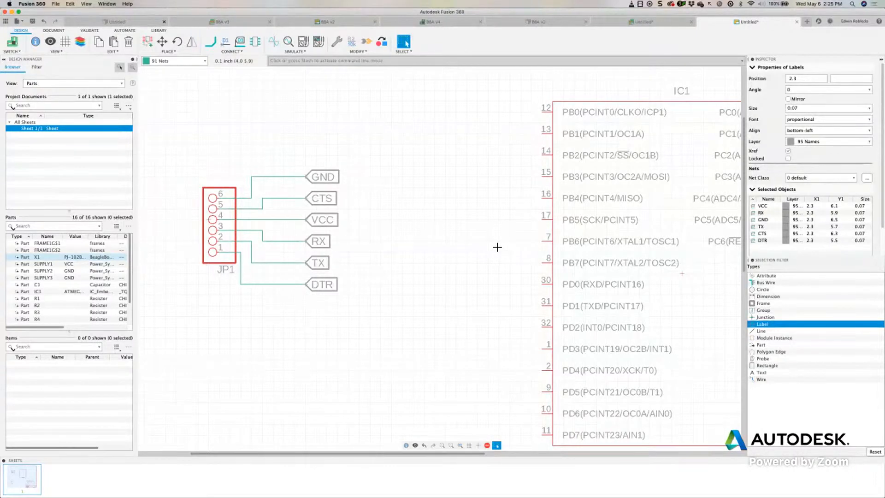
Step: Examine the pin names of microcontroller IC1, especially the RXD and TXD pins, against the JP1 header nets
scroll(496, 247, up, 1)
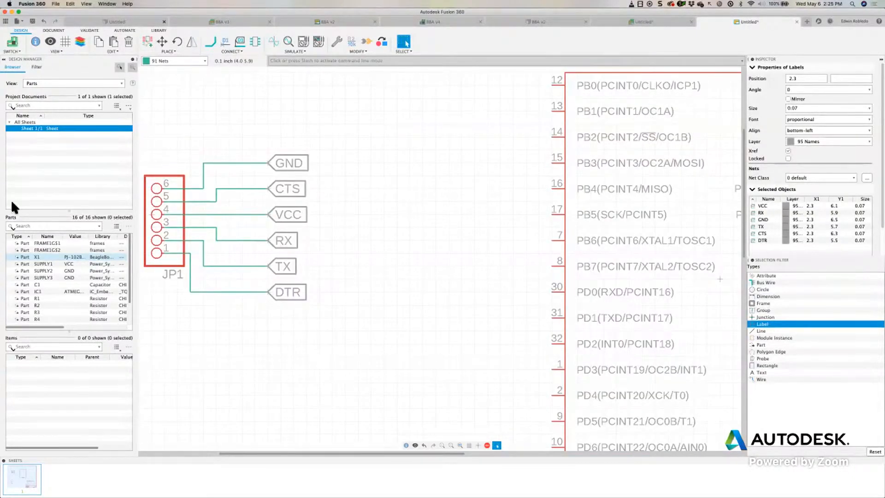
scroll(494, 245, down, 4)
middle_drag(589, 293, 435, 267)
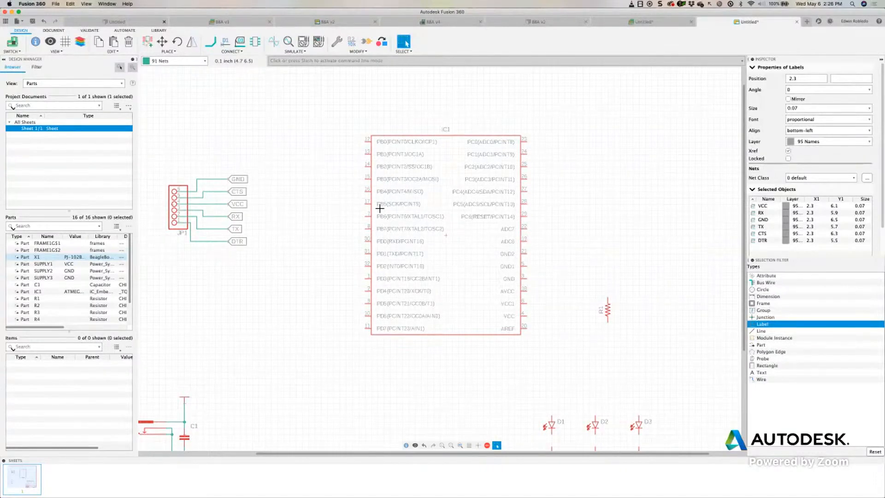
scroll(381, 217, down, 1)
scroll(381, 253, up, 3)
scroll(381, 277, right, 4)
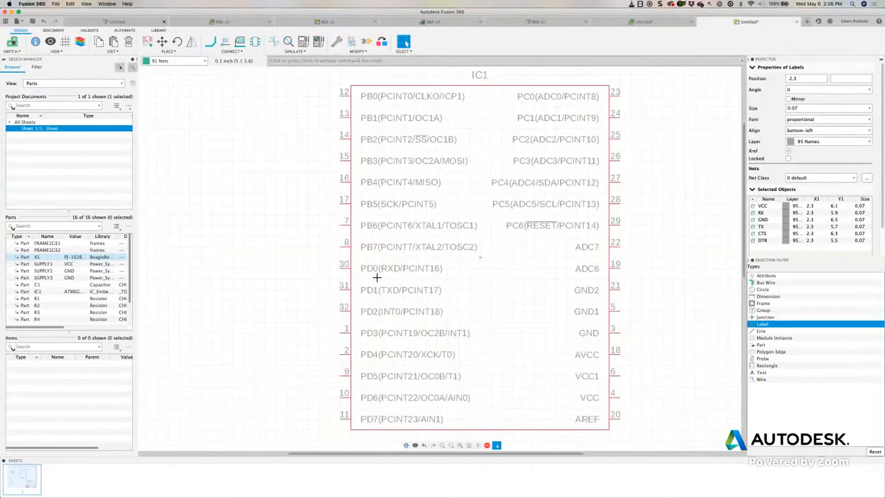
scroll(374, 273, down, 1)
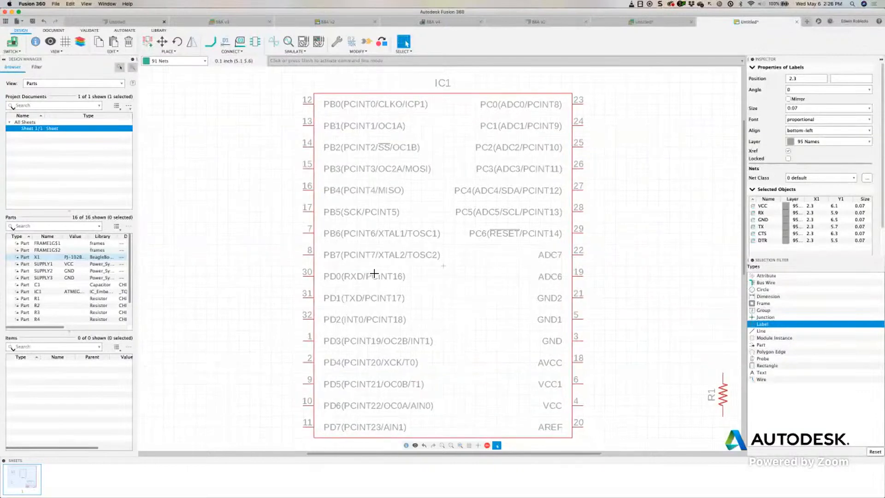
scroll(382, 281, down, 3)
scroll(404, 261, left, 5)
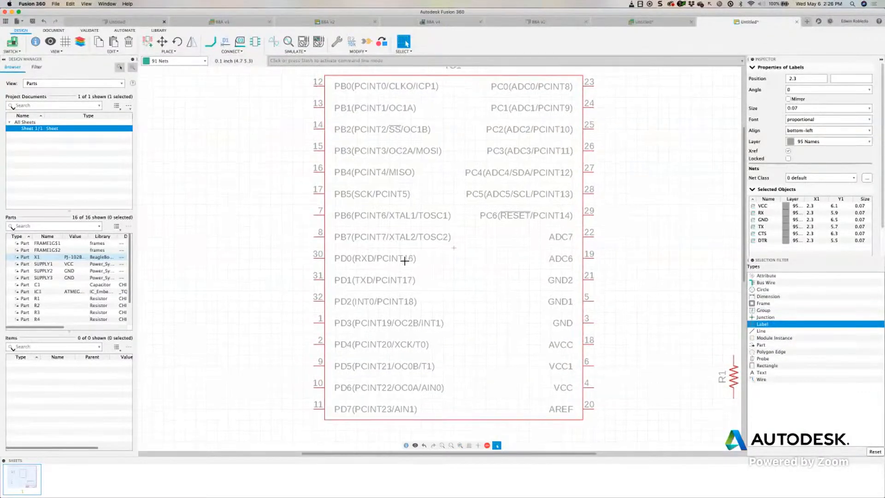
Step: Draw an open net leftward from IC1 pin 30 (RXD) to about X 3.9, and reset the selection filter to all types
click(209, 42)
click(430, 241)
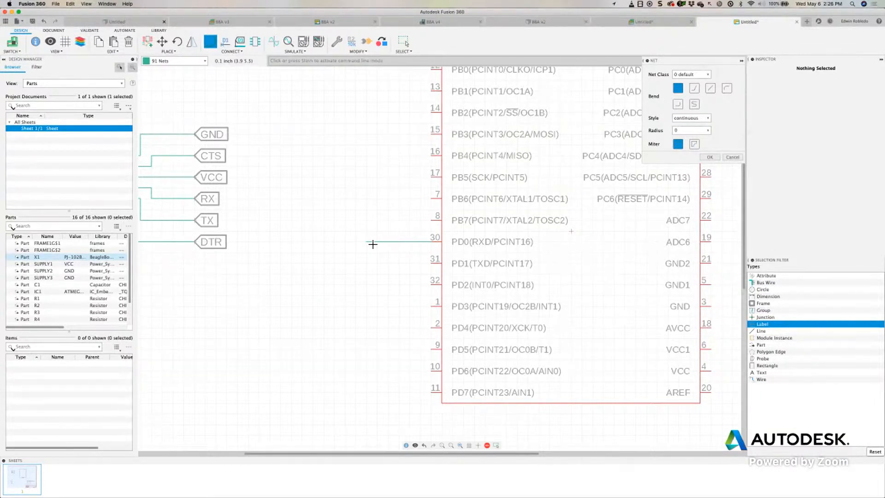
key(Escape)
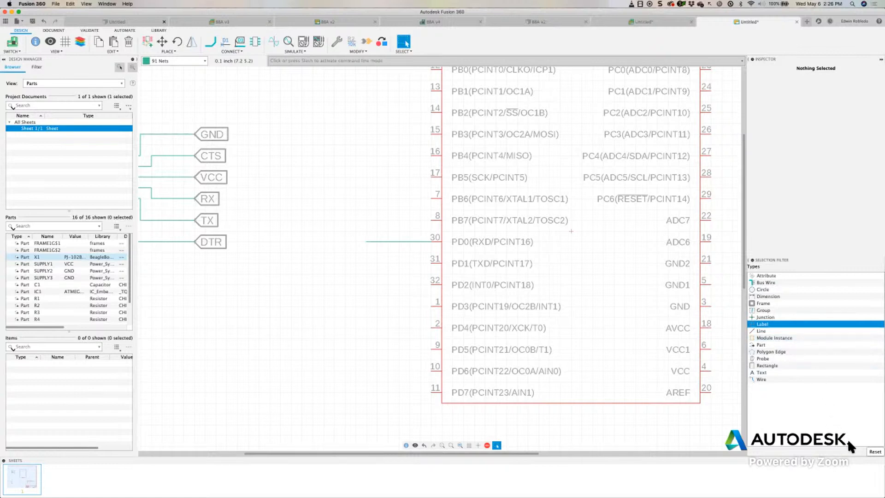
click(874, 452)
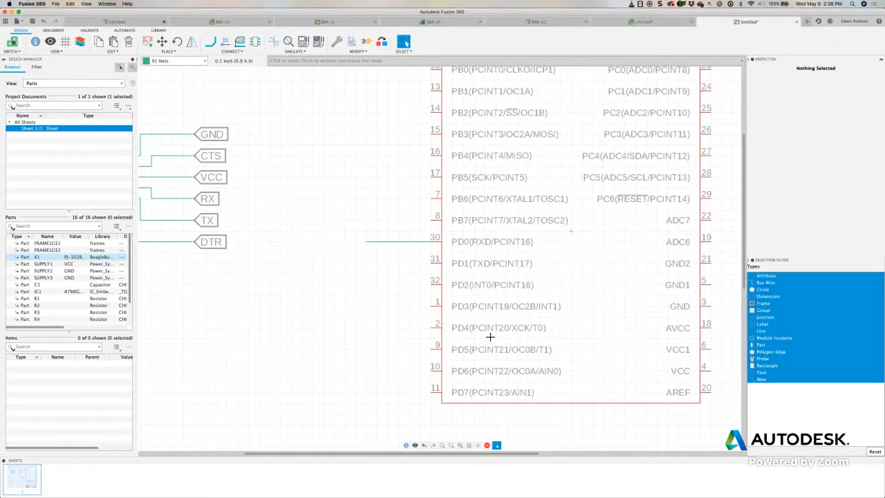
Step: Name the net at IC1 pin 30 RX, connect it to the existing RX net, and place its label at the open end
right_click(377, 242)
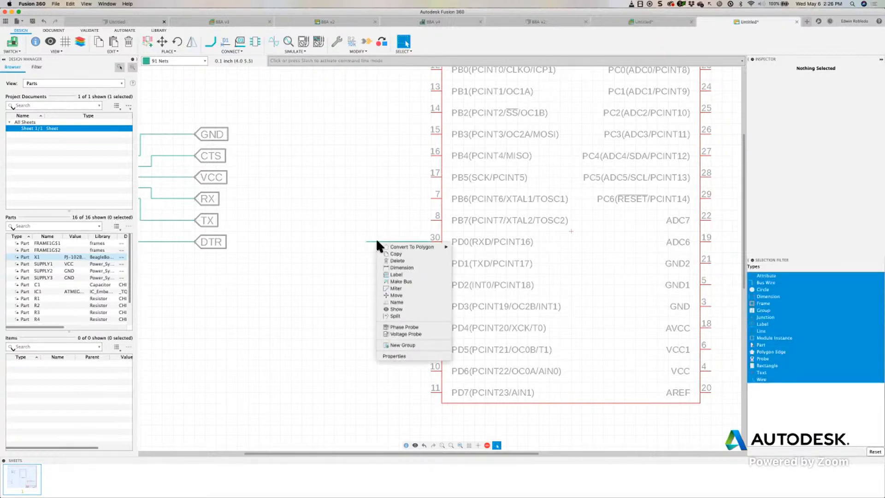
click(398, 302)
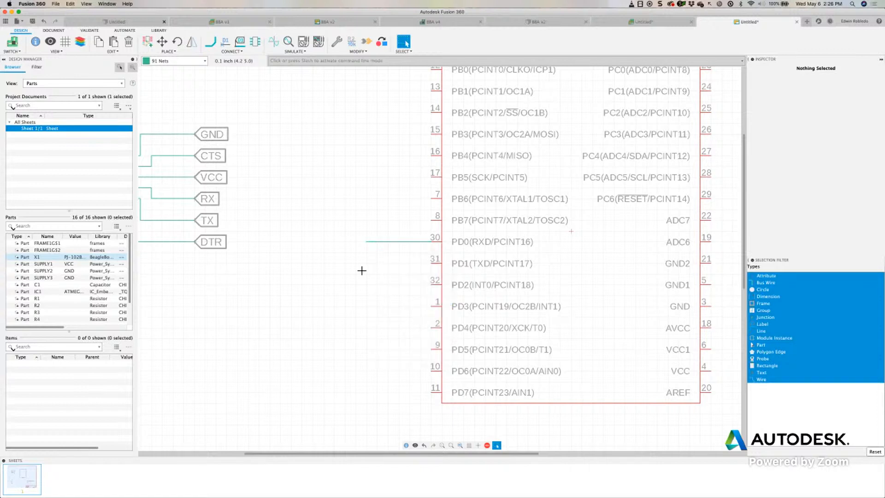
click(224, 43)
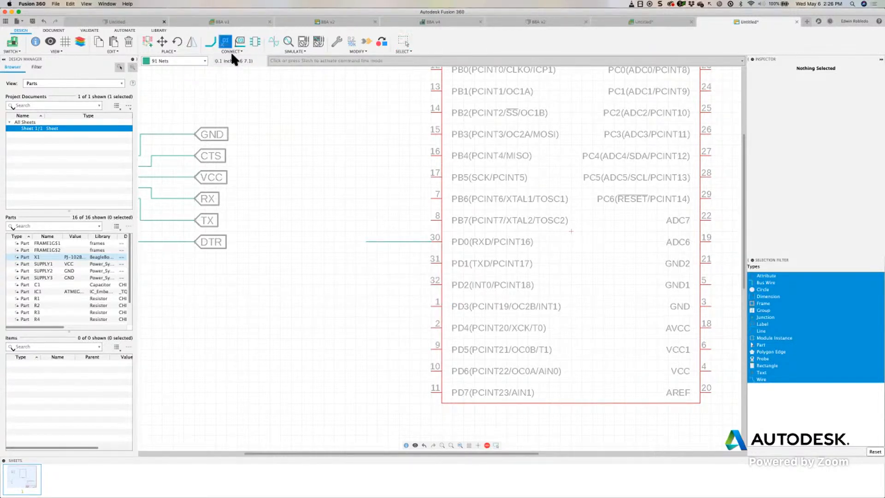
click(385, 246)
text(RX)
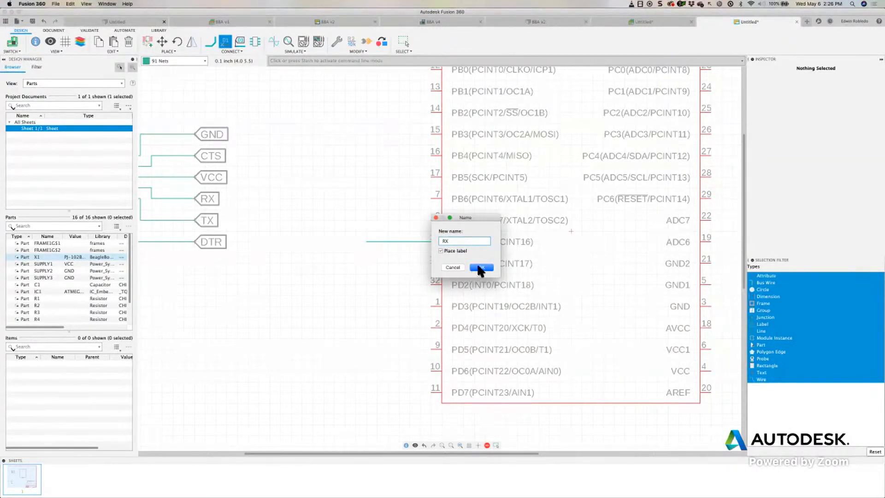
click(479, 267)
click(510, 273)
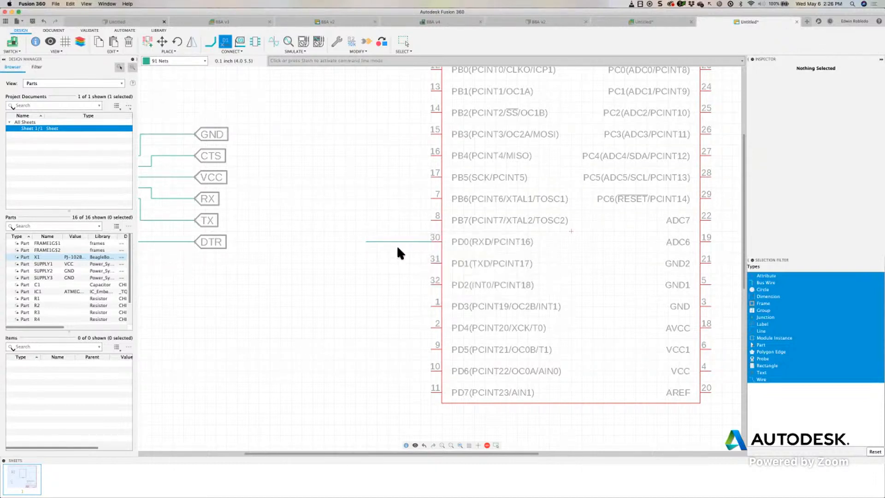
click(347, 238)
Step: Draw an open net leftward from IC1 pin 31 (TXD) to about X 3.9, under the RX net
click(210, 41)
click(430, 262)
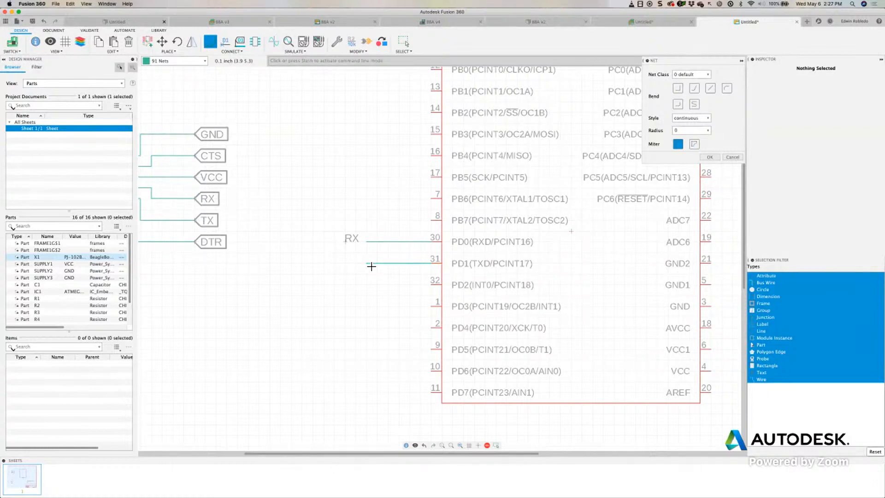
key(Escape)
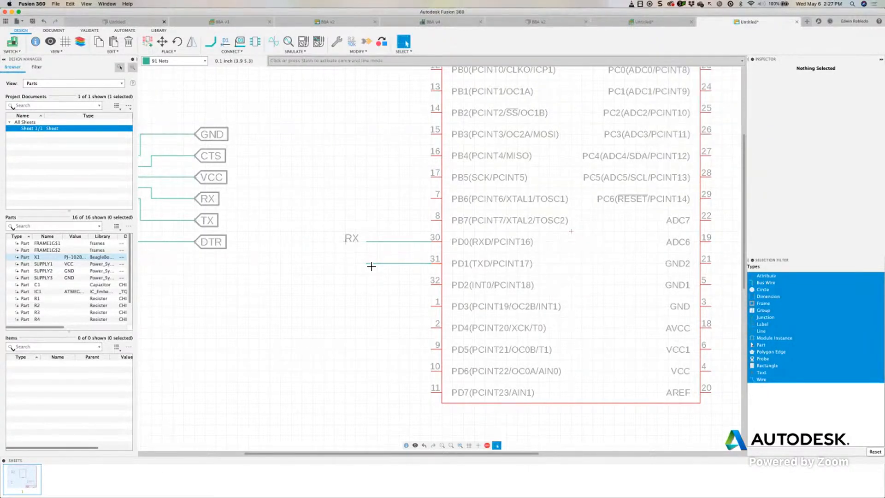
Step: Name the net at IC1 pin 31 TX, connect it to the existing TX net, and place its label under RX
right_click(367, 261)
click(386, 322)
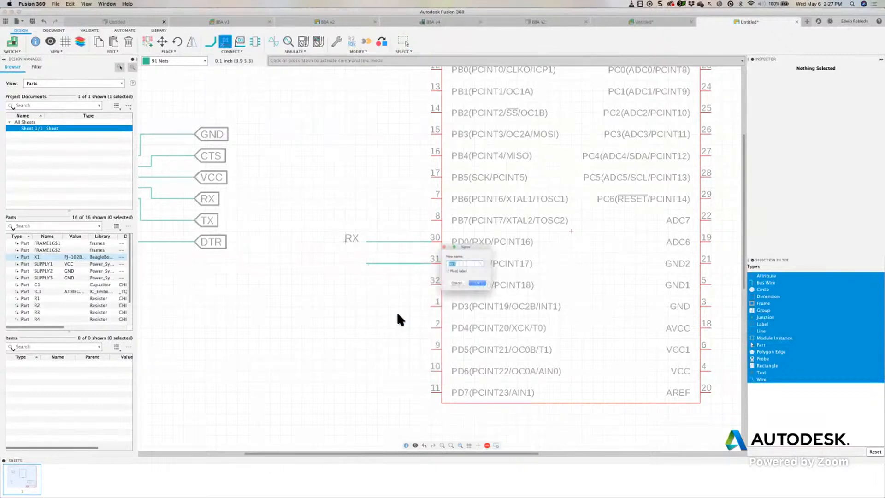
text(T)
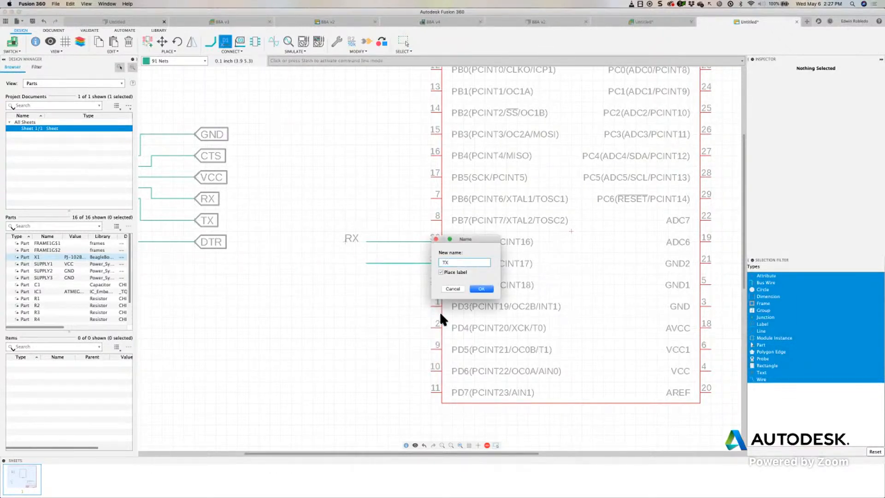
text(X)
click(481, 289)
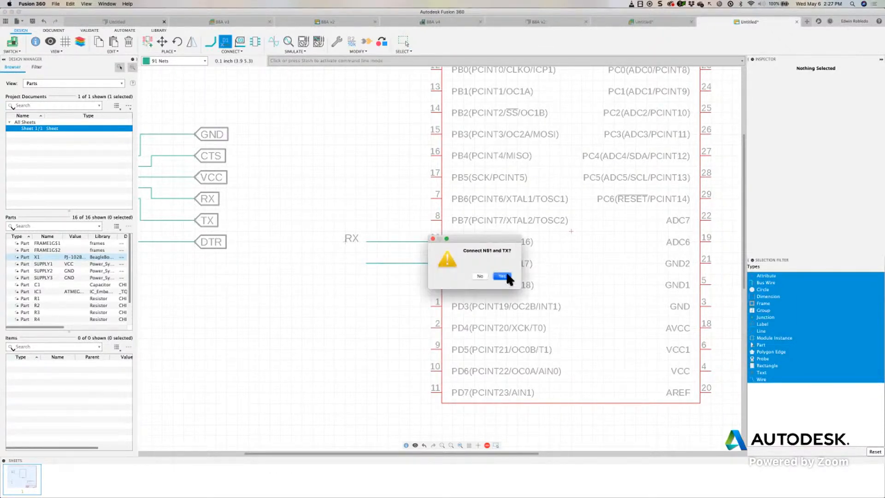
click(505, 278)
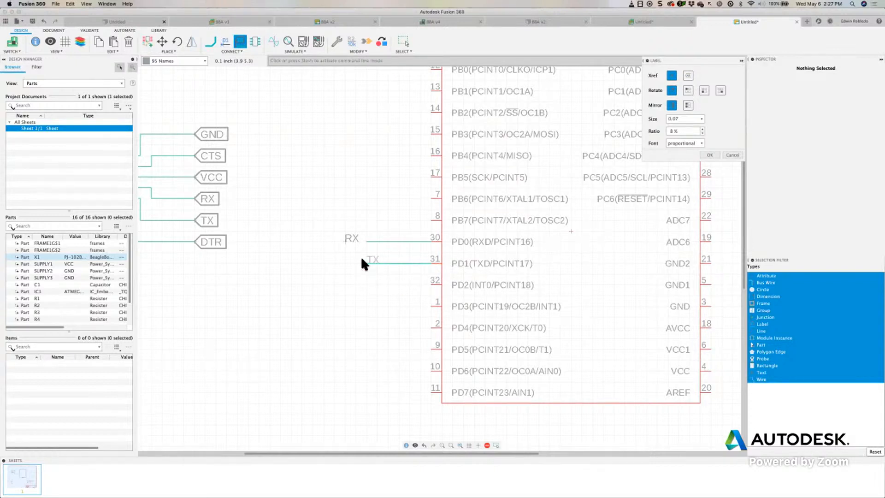
click(347, 258)
key(Escape)
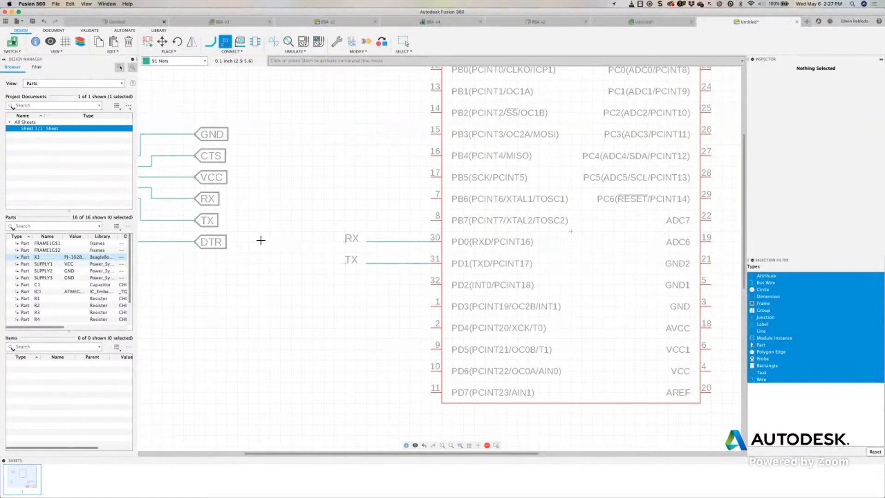
Step: Highlight the RX net with Show to check its connection between header JP1 and IC1 pin 30
scroll(319, 247, left, 2)
scroll(355, 186, left, 2)
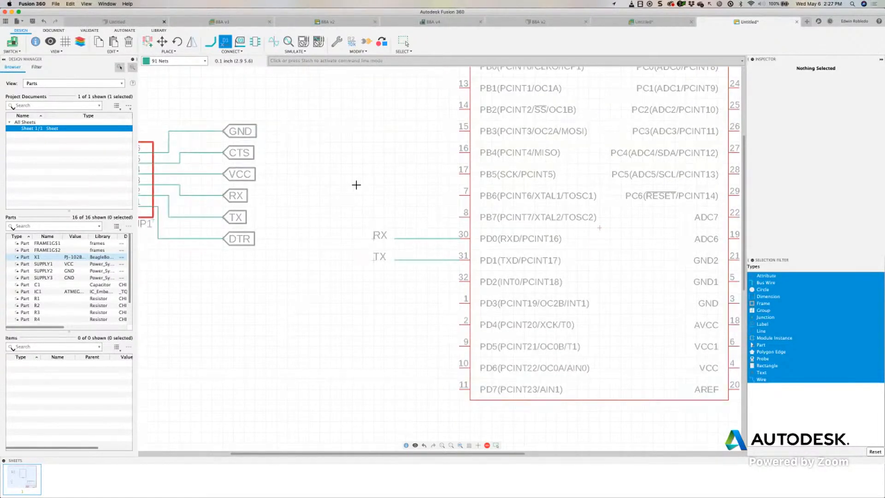
scroll(153, 85, up, 2)
click(51, 42)
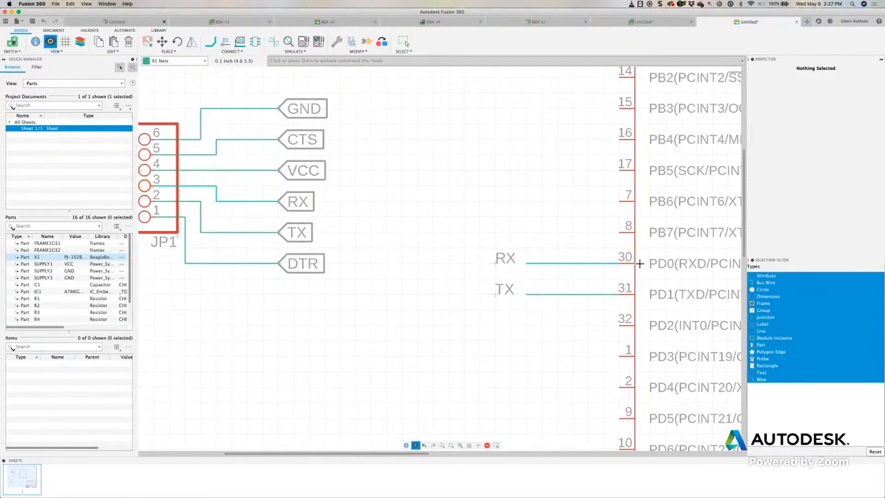
Step: Make the Pins layer visible and highlight the TX net to check it between header JP1 and IC1 pin 31
click(82, 40)
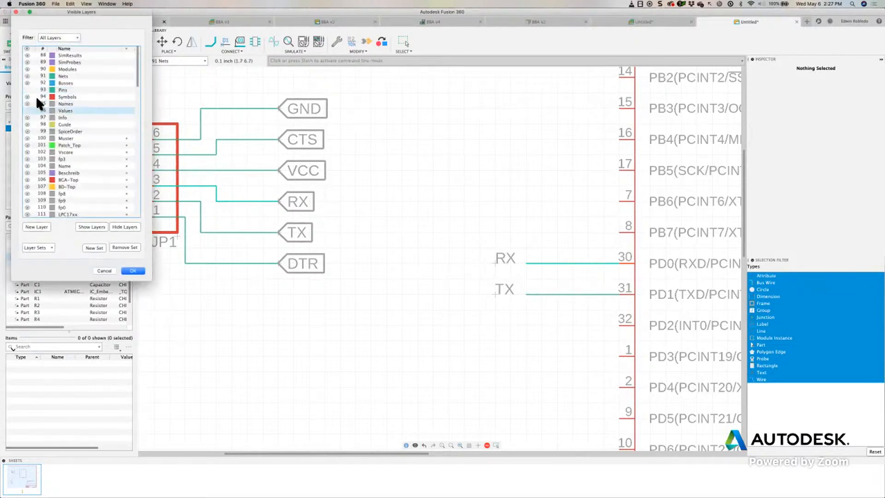
click(124, 270)
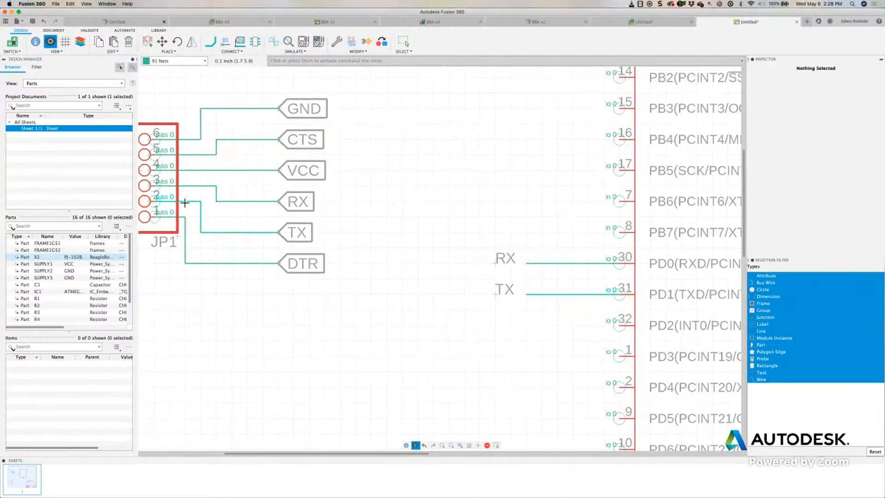
scroll(312, 213, up, 3)
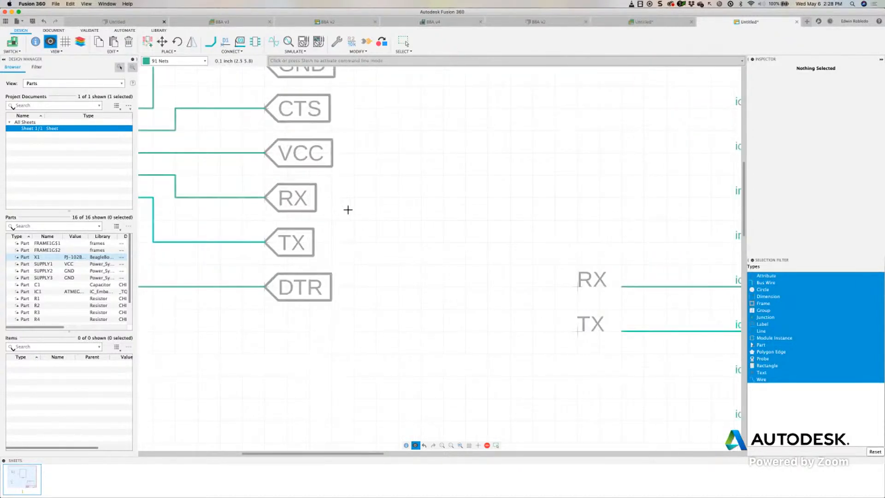
scroll(293, 214, down, 2)
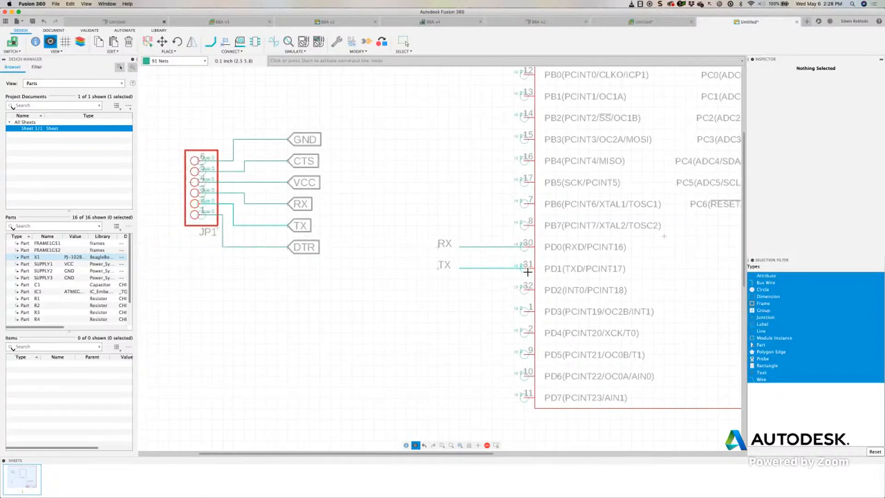
scroll(309, 209, down, 3)
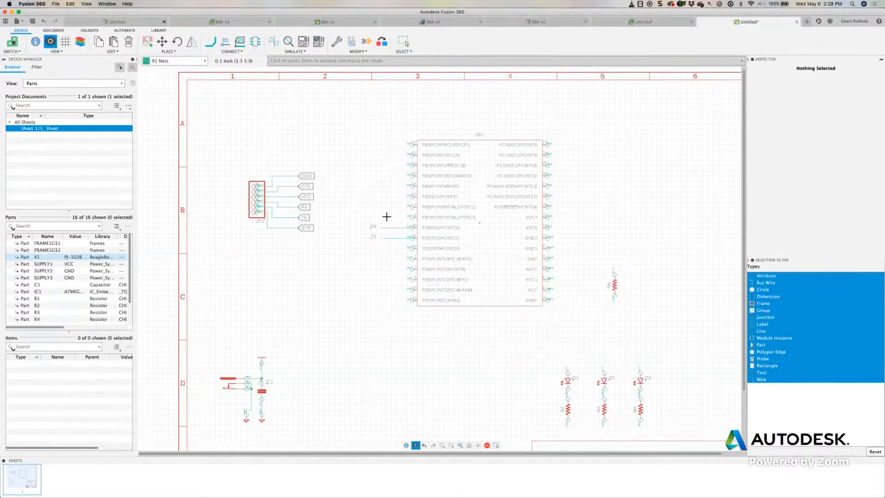
scroll(404, 243, down, 3)
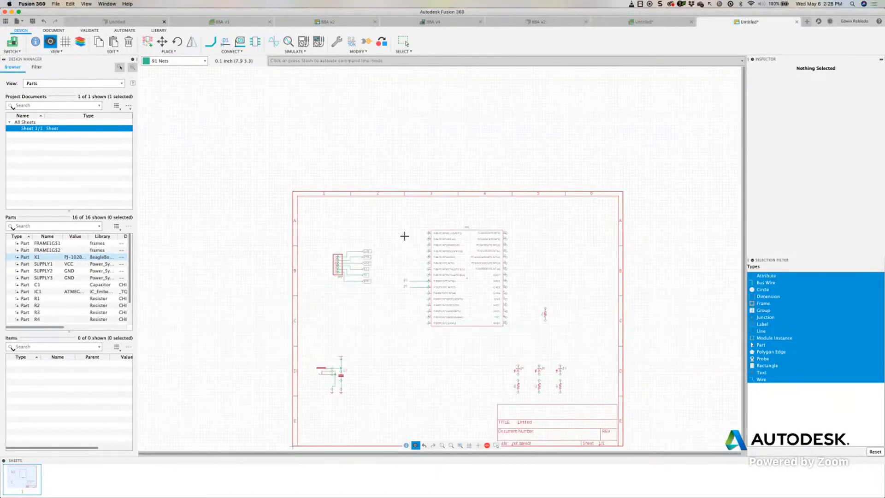
key(Escape)
Step: Connect the lower pins of LEDs D1, D2 and D3 to the resistors R2, R3 and R4 beneath them with nets
scroll(404, 228, up, 10)
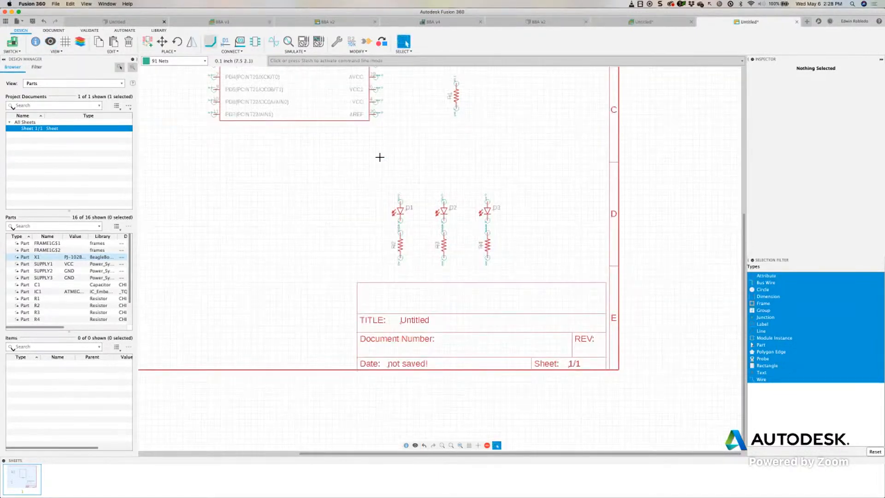
click(210, 45)
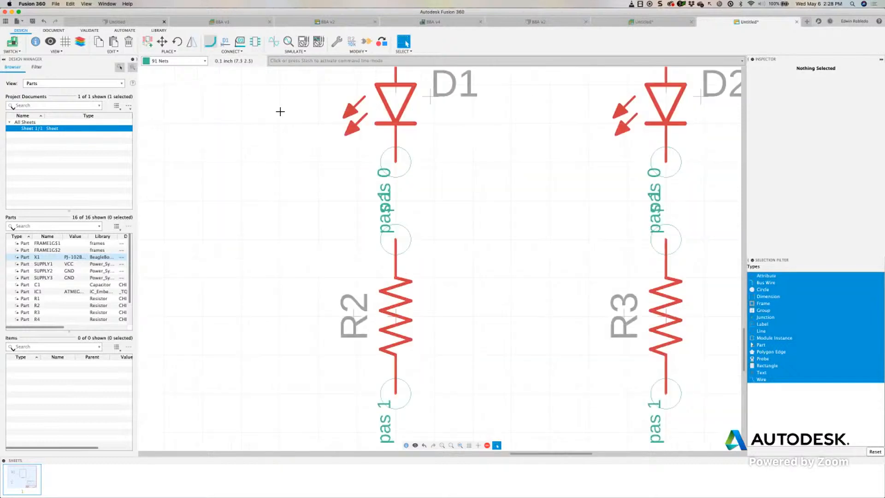
click(395, 161)
click(416, 237)
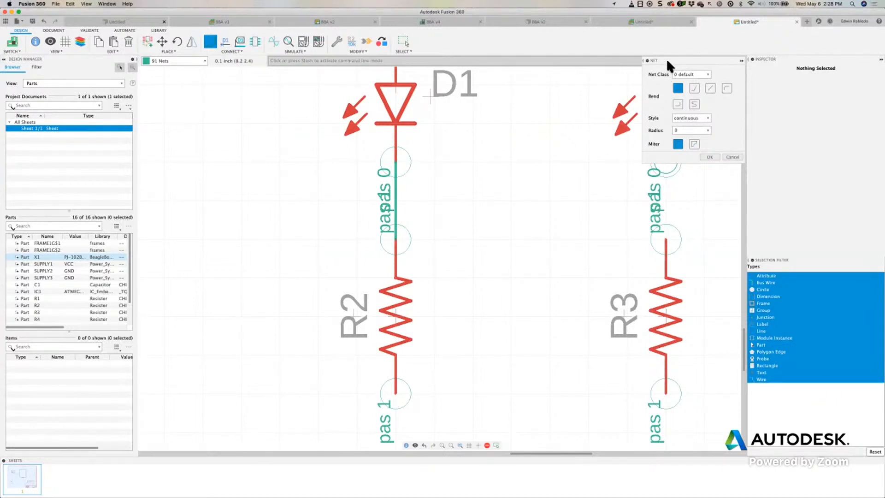
drag(667, 64, 286, 135)
scroll(561, 251, up, 3)
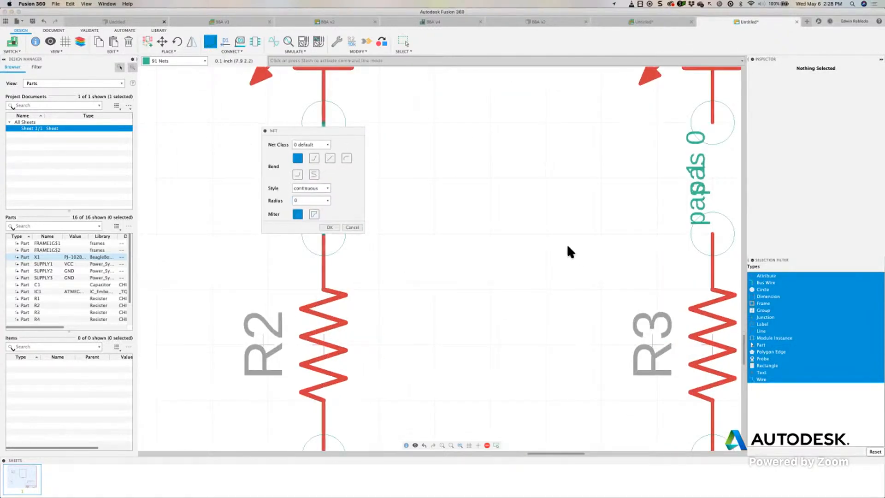
scroll(514, 233, down, 5)
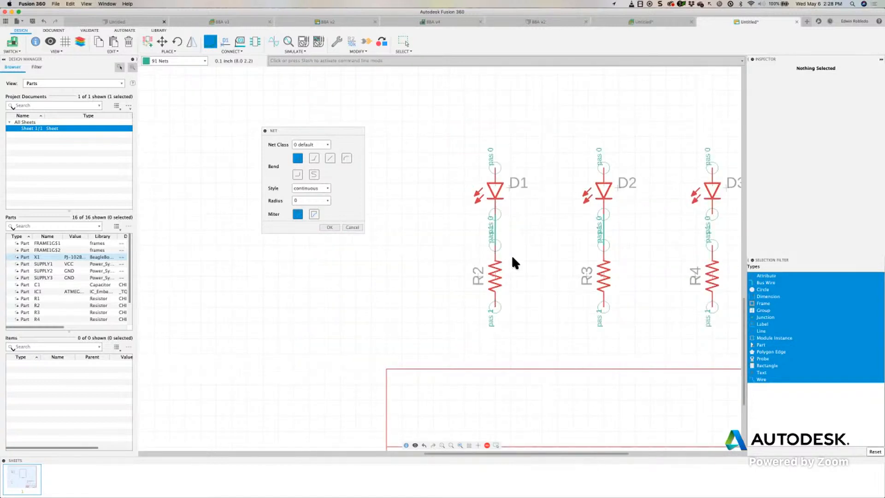
scroll(490, 256, down, 2)
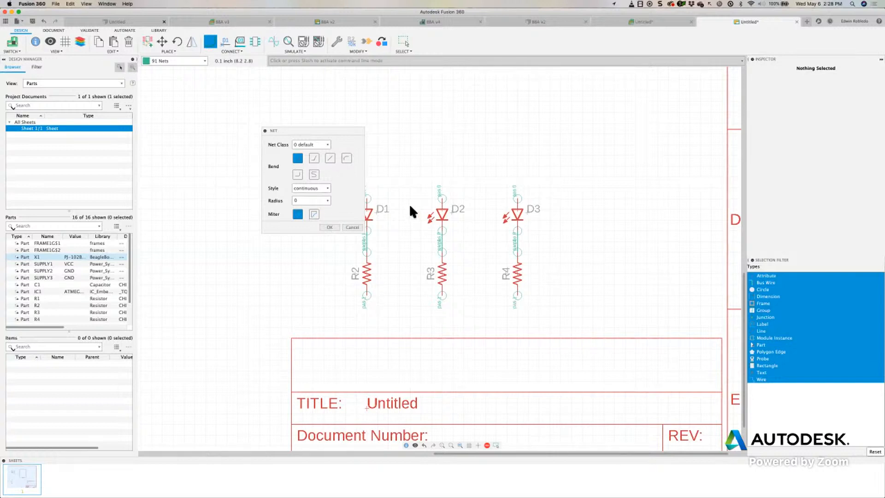
middle_drag(409, 204, 445, 218)
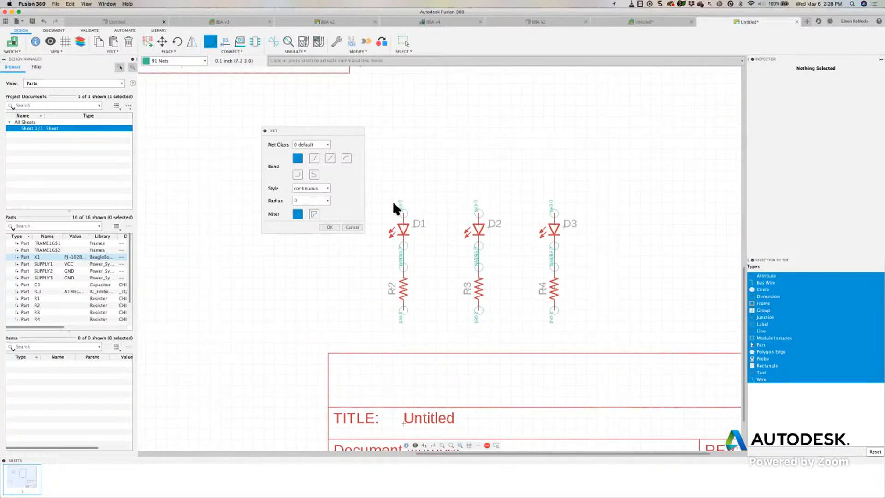
click(329, 227)
Step: Review the current sheet, and open the BBA v2 schematic for comparison
scroll(437, 185, up, 1)
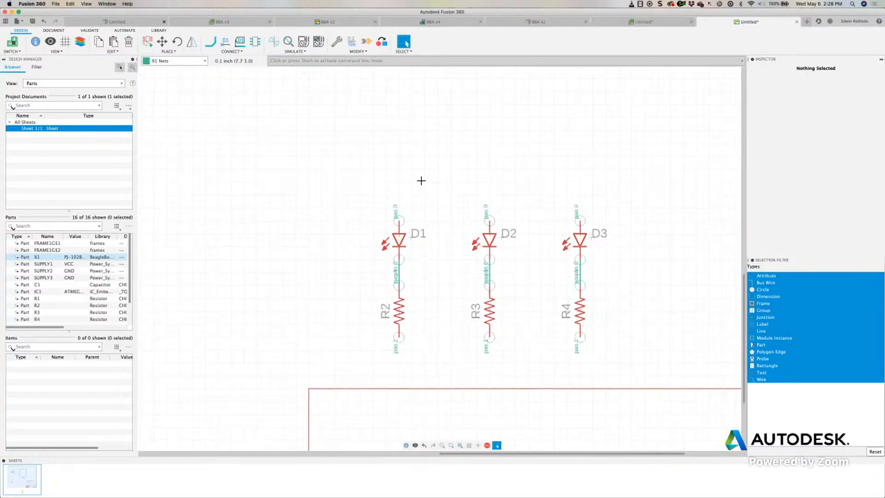
scroll(420, 189, up, 2)
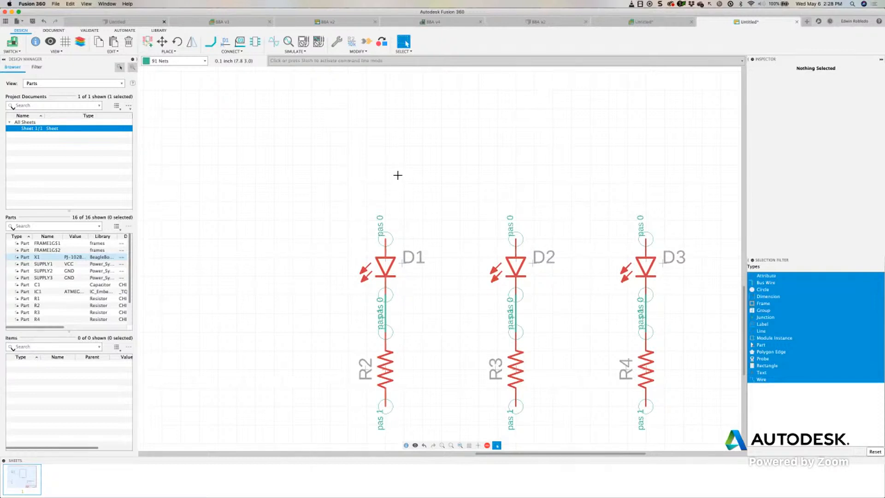
scroll(398, 175, down, 4)
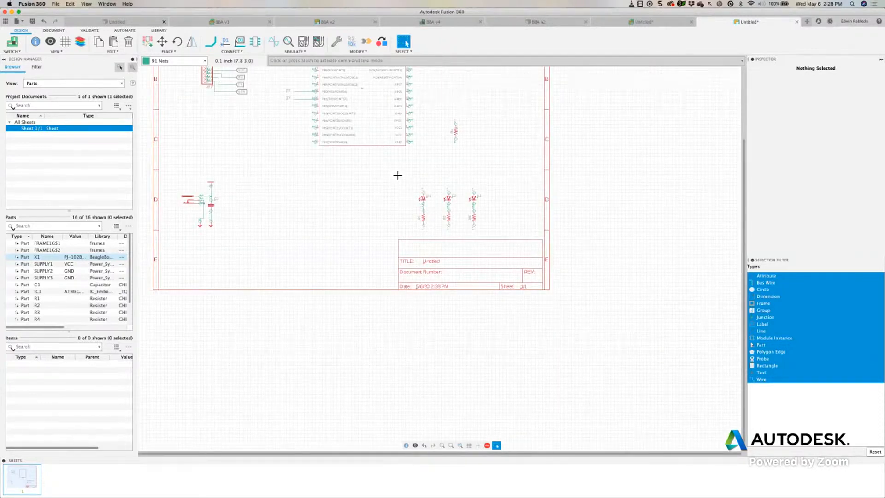
scroll(398, 175, up, 3)
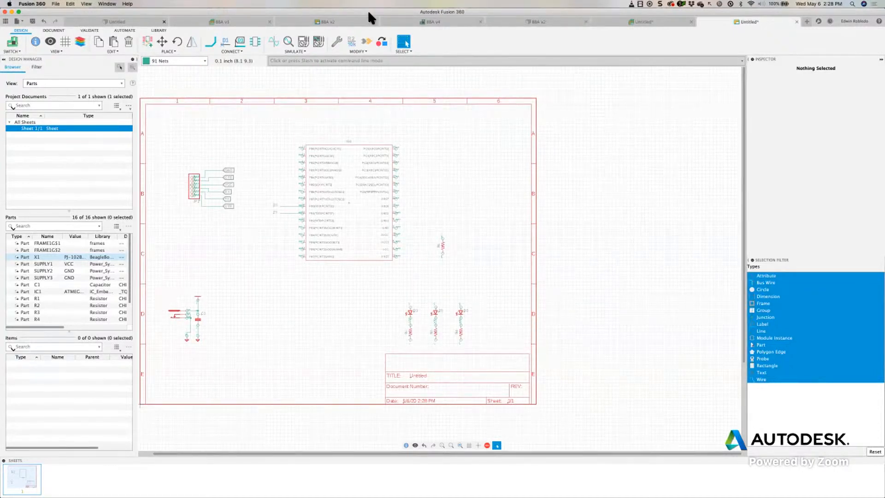
click(330, 22)
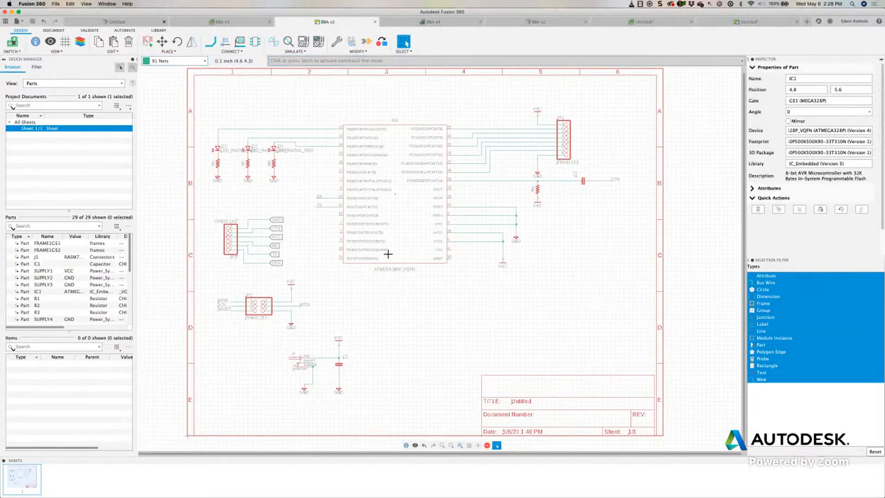
Step: Examine the BBA v2 schematic, including its LEDs, headers, microcontroller and power input
middle_drag(287, 272, 276, 276)
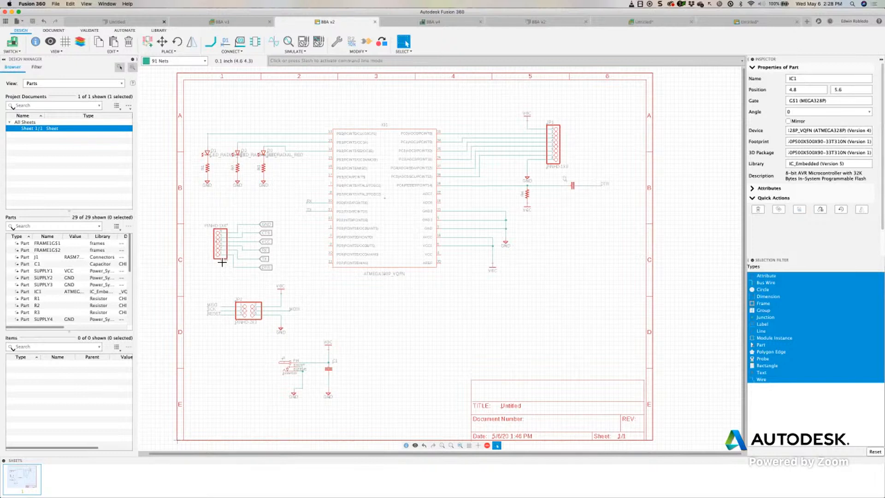
middle_drag(248, 310, 237, 288)
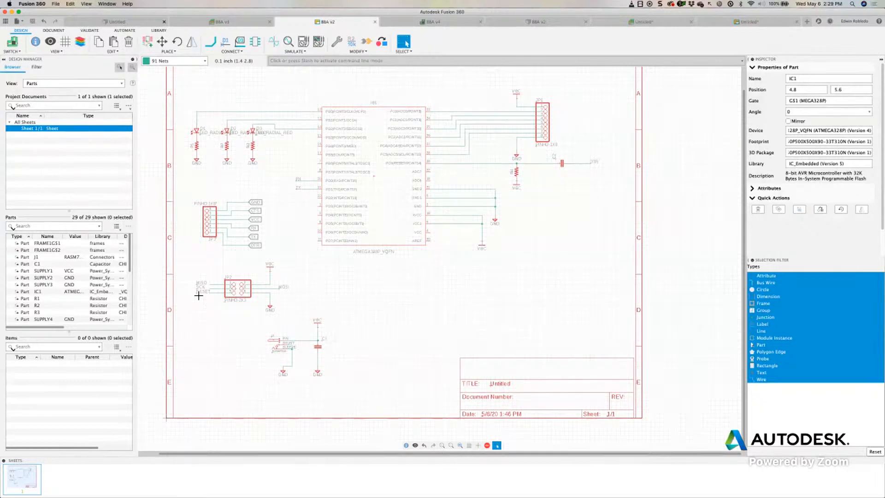
middle_drag(204, 251, 201, 258)
scroll(193, 241, up, 1)
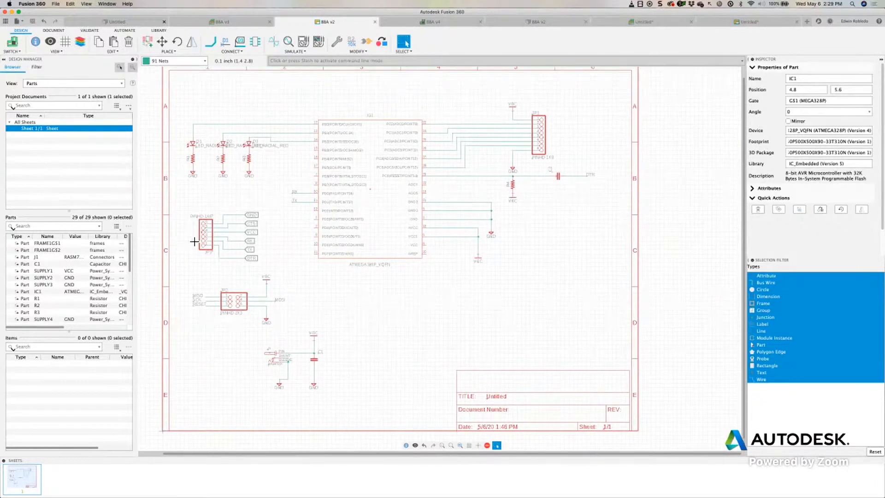
scroll(306, 181, up, 1)
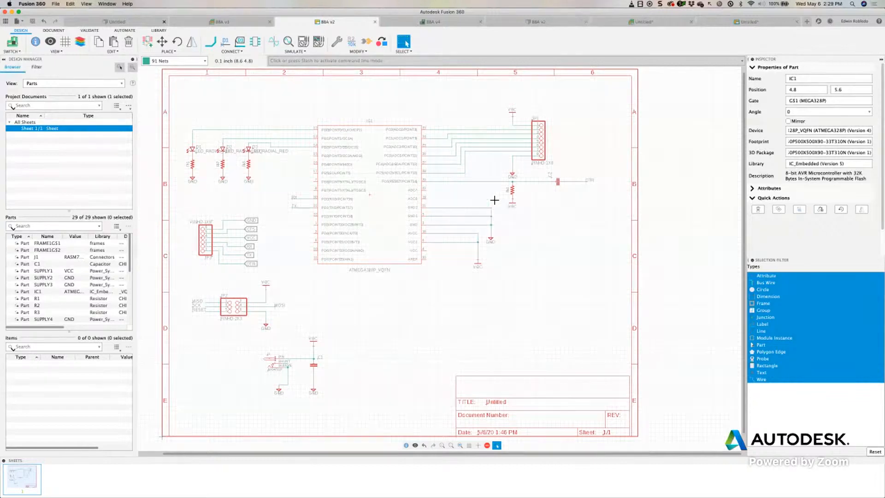
middle_drag(494, 199, 501, 205)
middle_drag(384, 212, 360, 201)
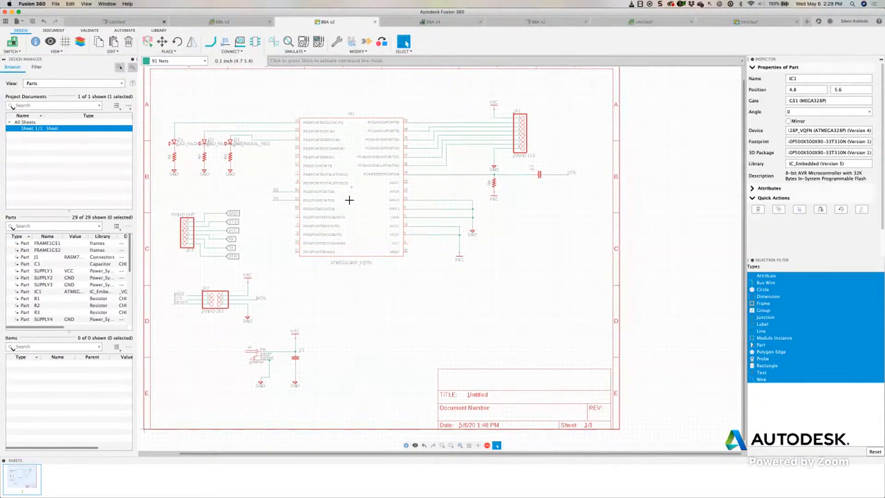
scroll(349, 200, up, 1)
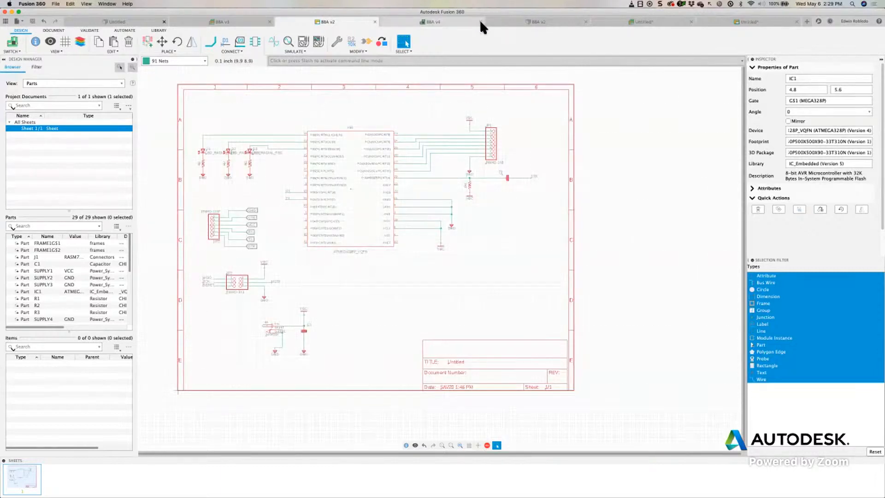
Step: Close the BBA v4 document and the duplicate BBA v2 document, and create the PCB layout from the BBA v2 schematic
click(220, 21)
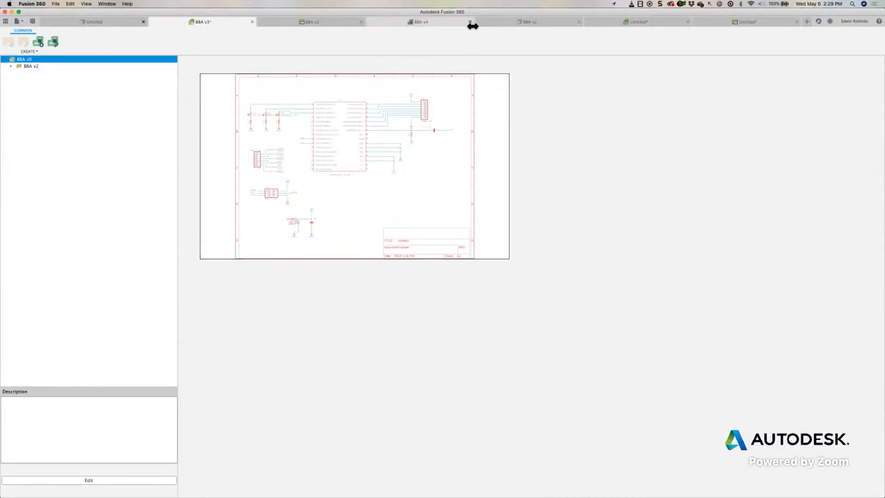
click(470, 21)
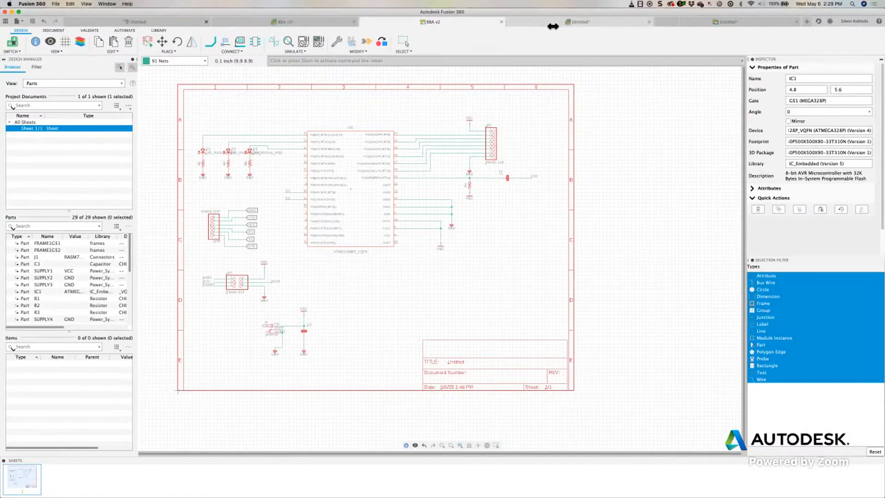
click(551, 23)
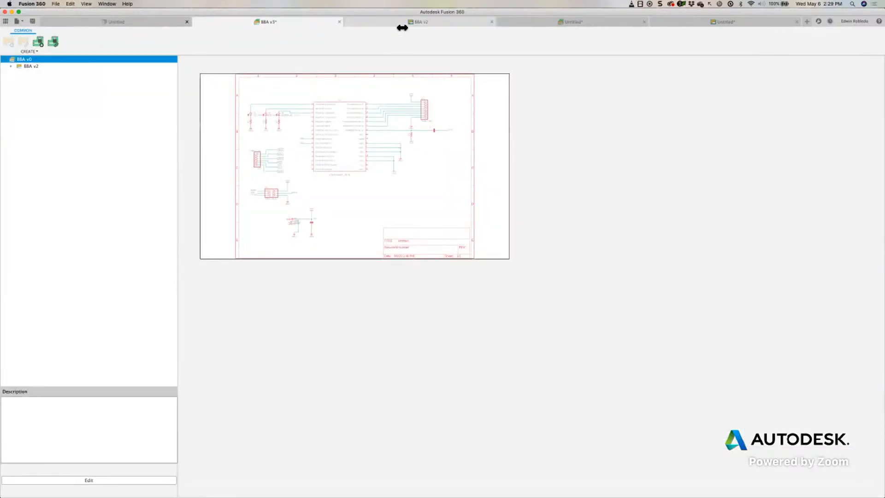
click(399, 25)
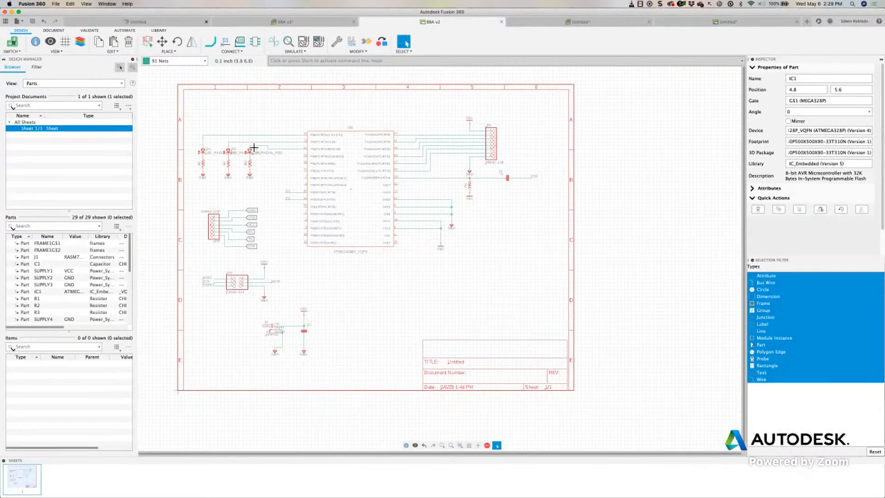
click(14, 45)
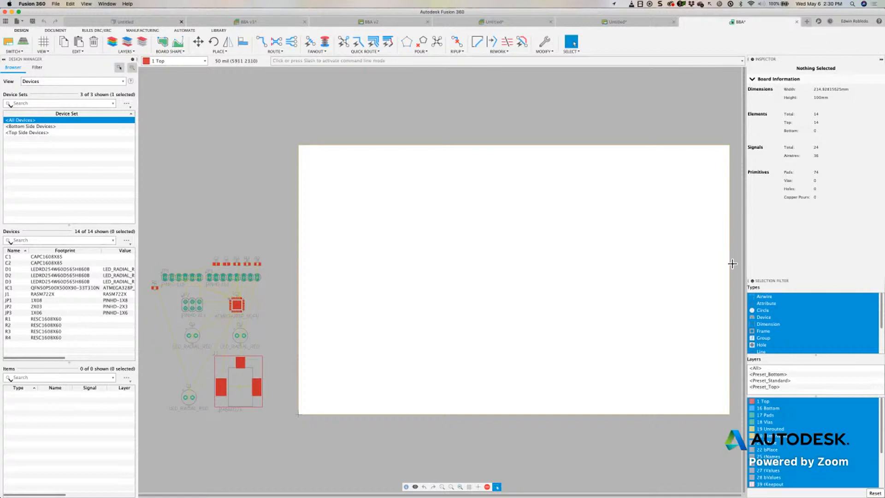
Step: Shrink the board outline to about 2699 by 2187 mil by moving its right and upper edges inward
drag(730, 266, 489, 265)
drag(398, 149, 398, 272)
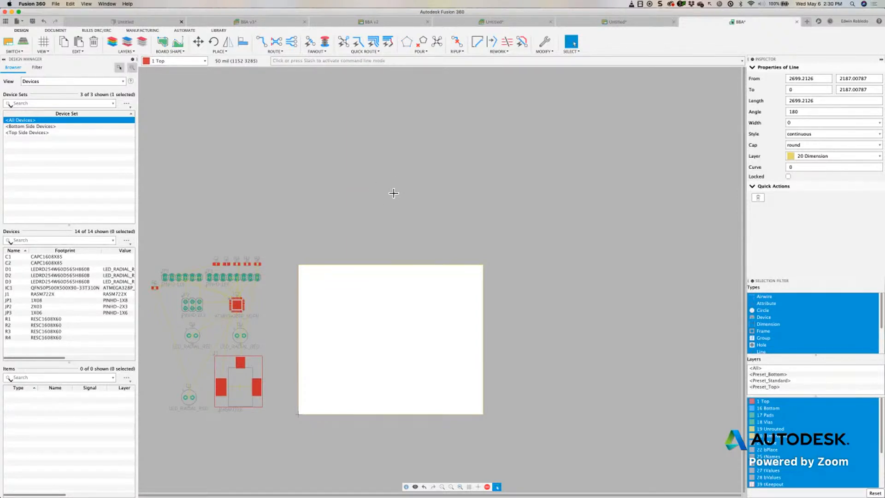
scroll(412, 145, down, 3)
scroll(411, 148, up, 2)
middle_drag(412, 147, 452, 134)
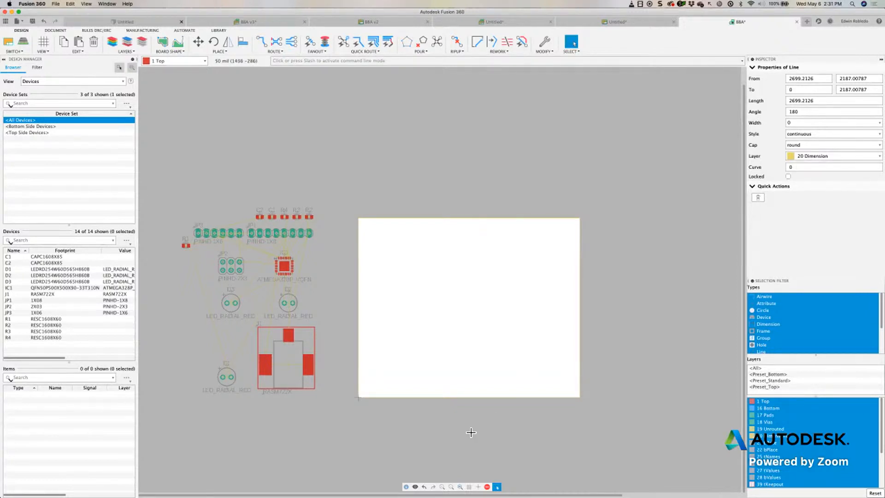
click(461, 487)
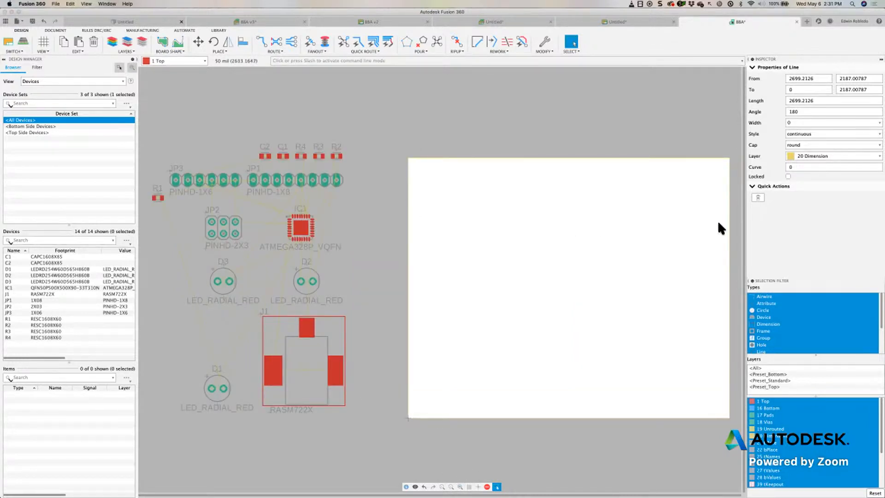
middle_drag(714, 221, 704, 212)
scroll(711, 212, up, 1)
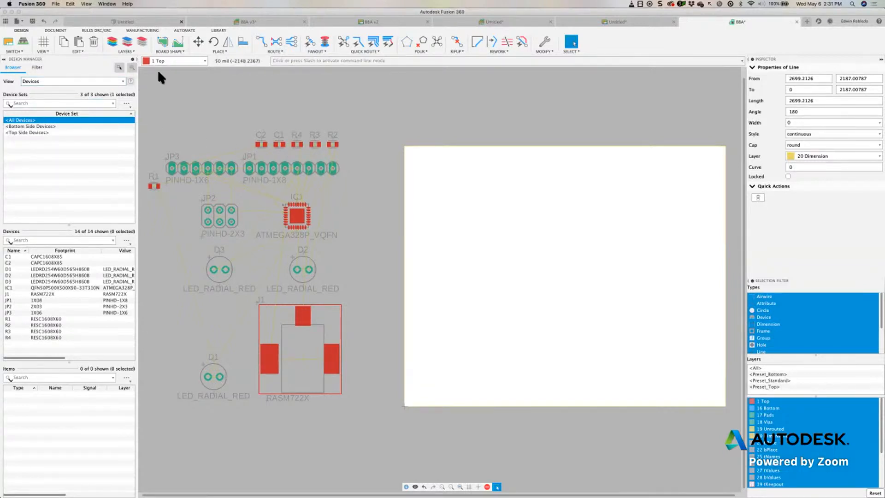
Step: Delete all four edges of the existing rectangular board outline
click(94, 43)
click(451, 155)
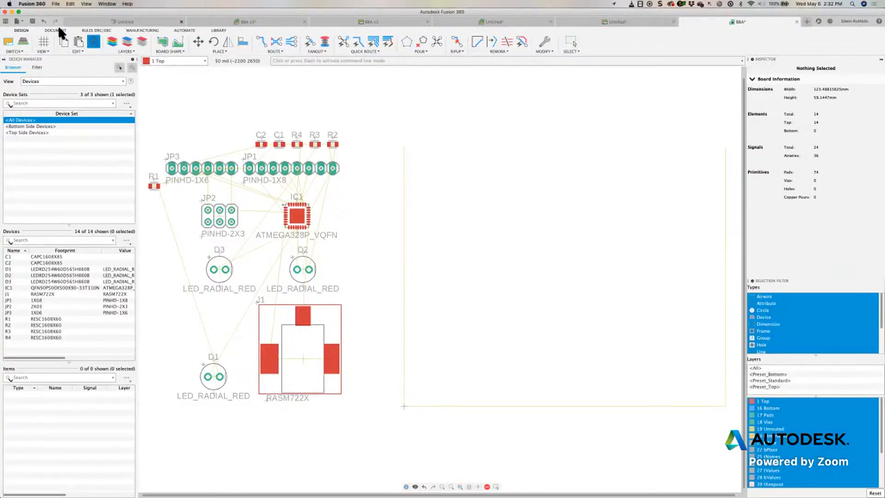
click(44, 21)
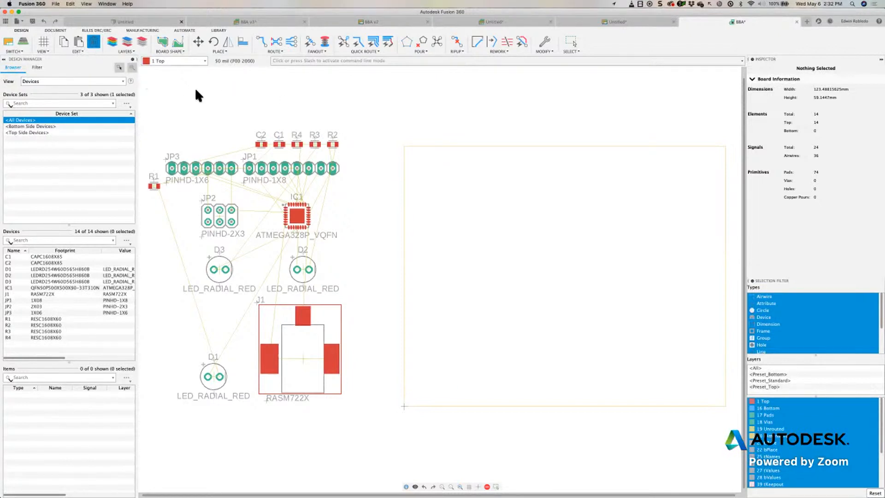
click(428, 148)
click(406, 162)
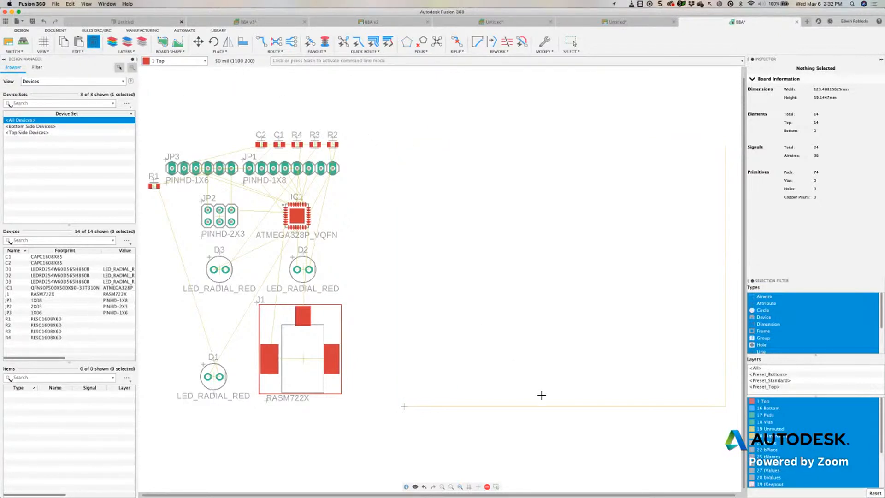
click(552, 407)
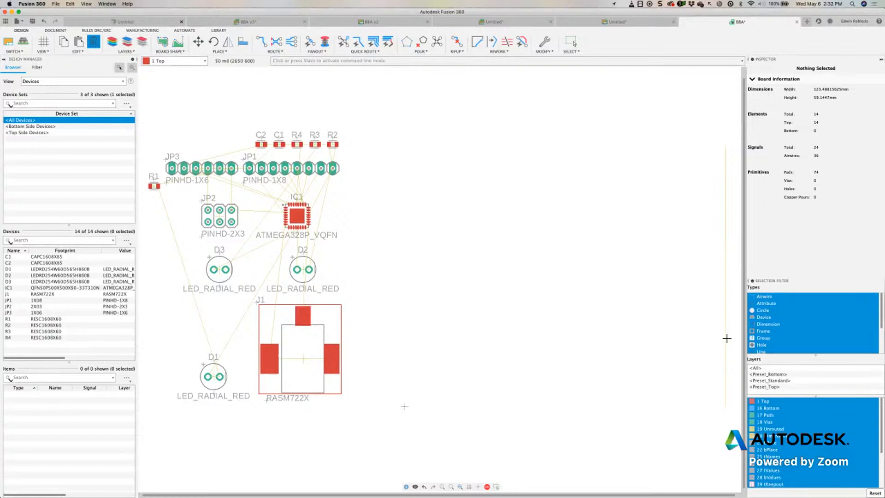
click(179, 52)
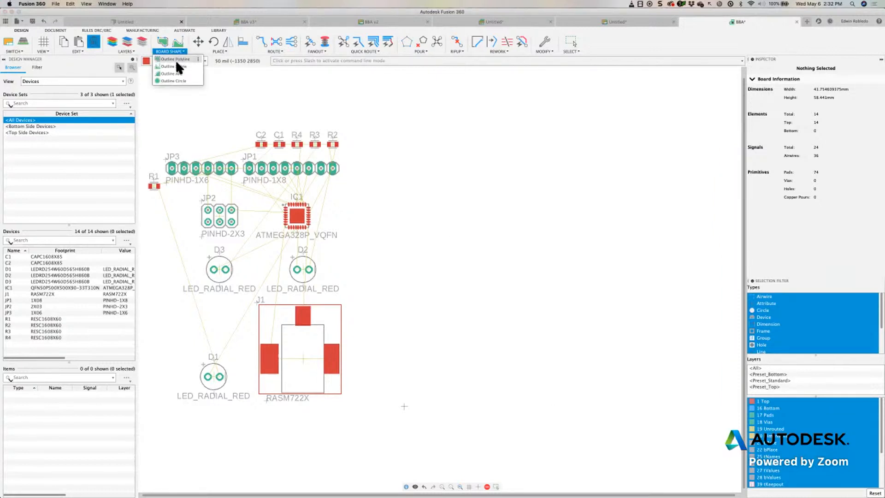
click(217, 50)
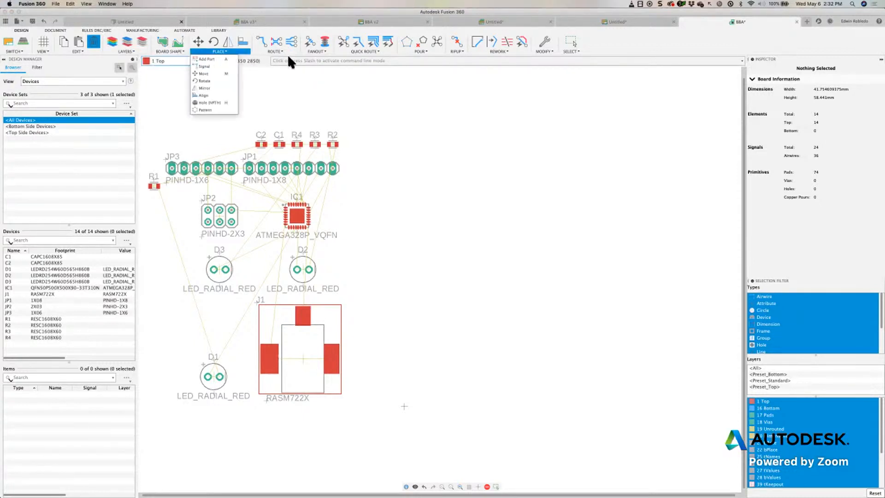
click(336, 61)
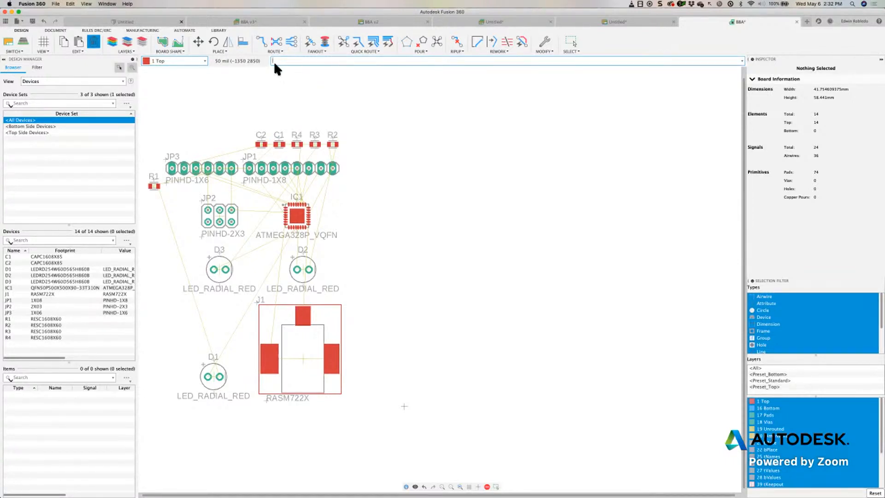
click(213, 52)
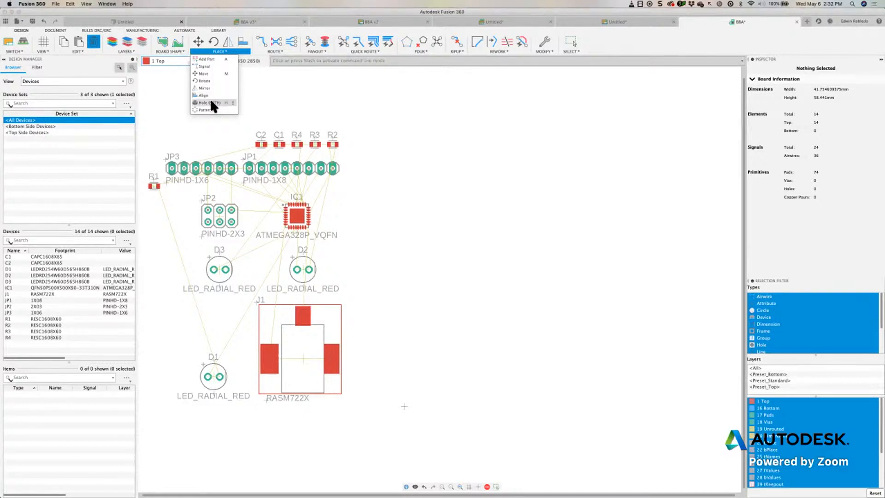
Step: Draw a rectangular board outline about 2450 by 1700 mil from the origin with Outline Polyline, using right-angle bends
click(175, 52)
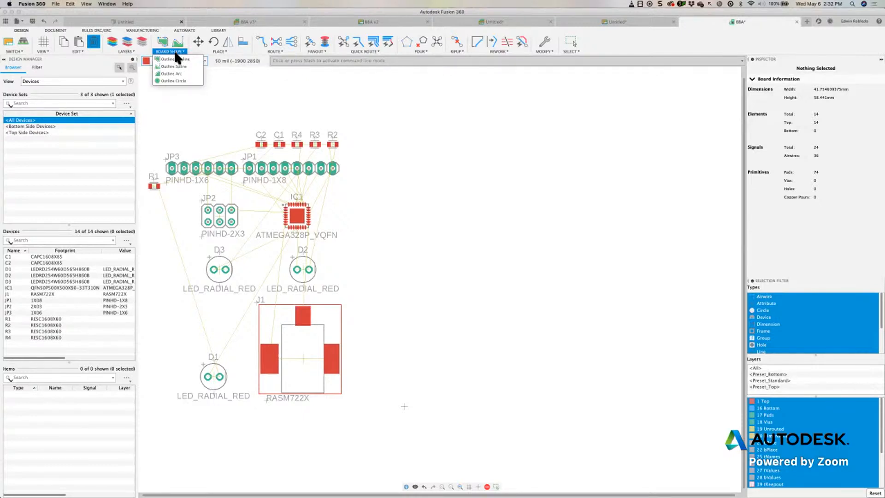
click(176, 60)
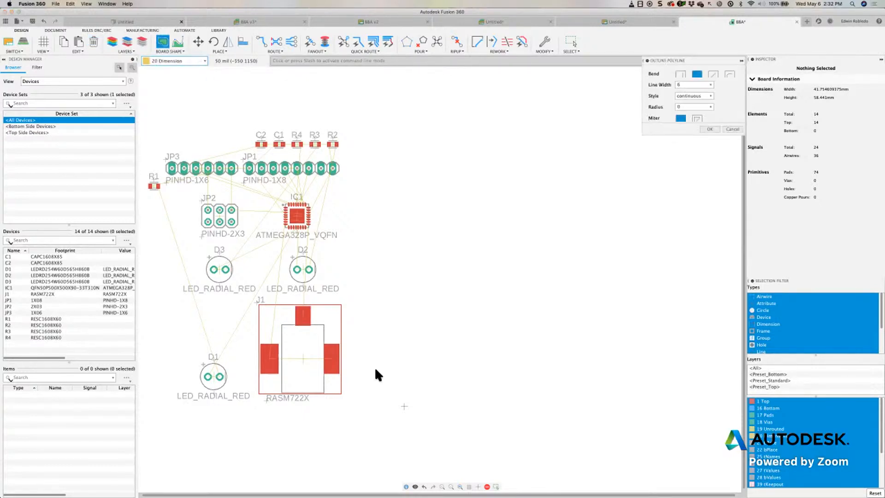
click(404, 406)
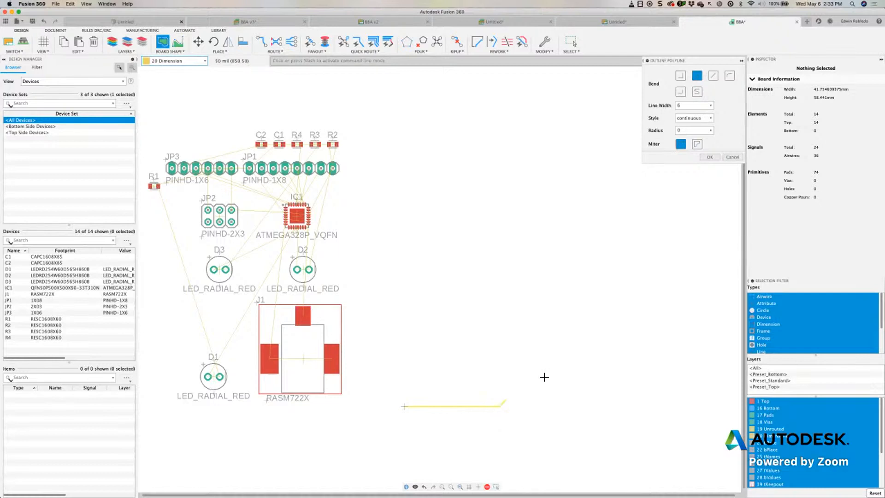
click(680, 75)
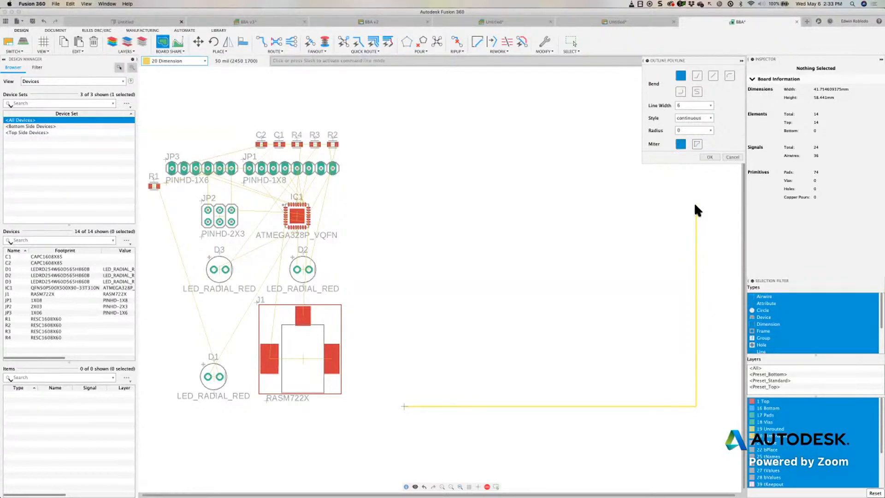
click(695, 204)
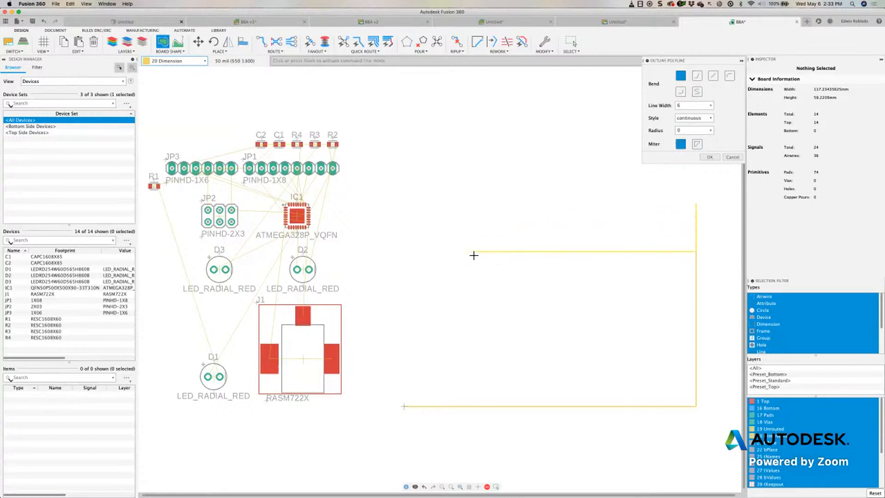
click(404, 407)
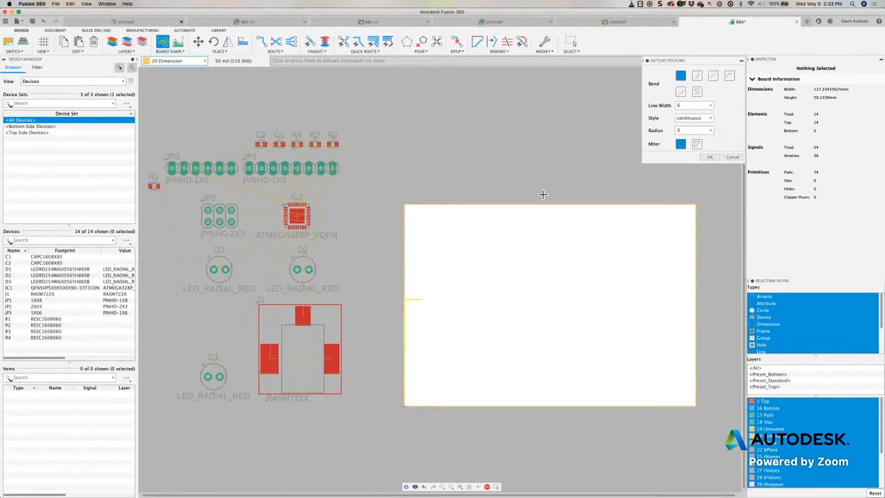
key(Escape)
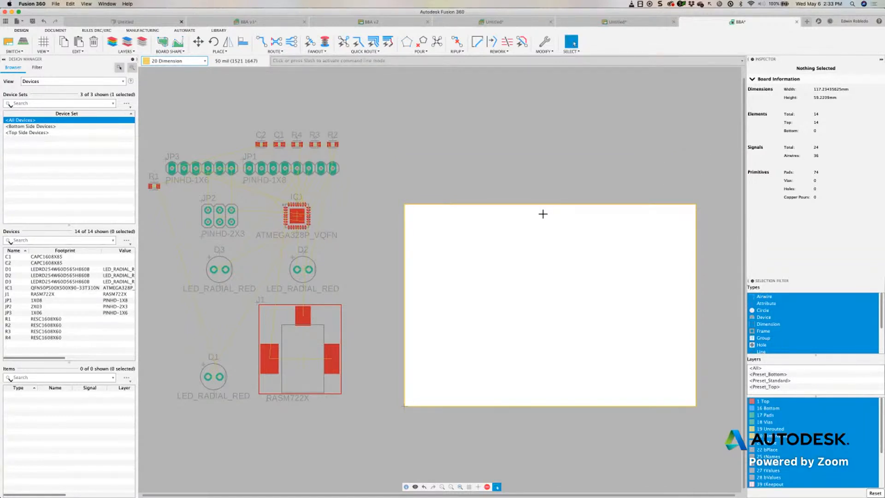
Step: Move LED D2 onto the board near the lower-left corner at (250 200) mil, rotated 90 degrees
scroll(520, 210, down, 2)
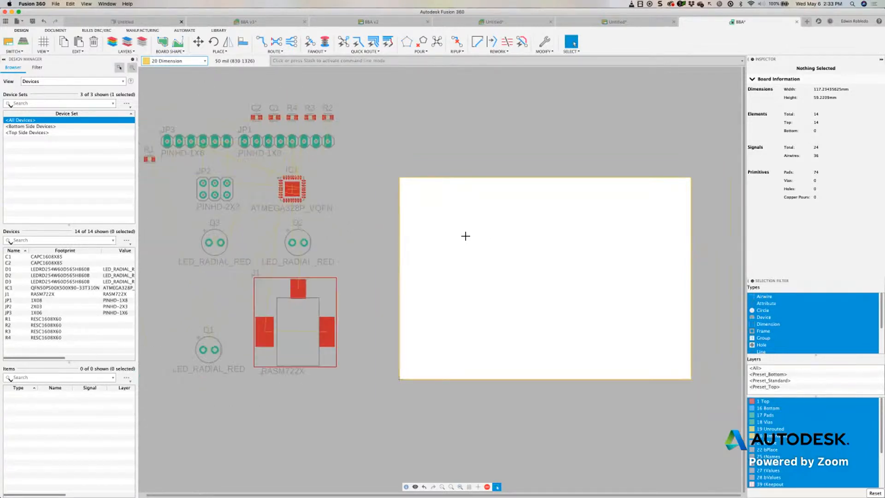
scroll(459, 234, down, 3)
scroll(457, 236, right, 2)
scroll(469, 231, left, 1)
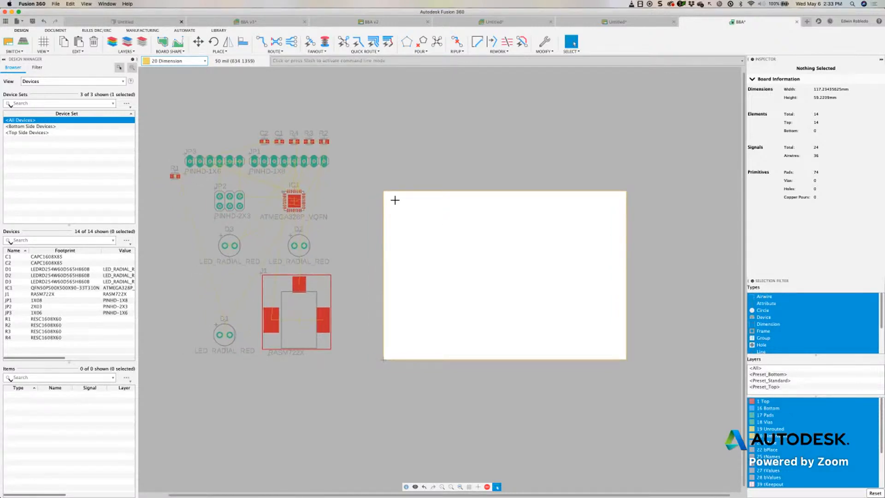
click(305, 246)
key(m)
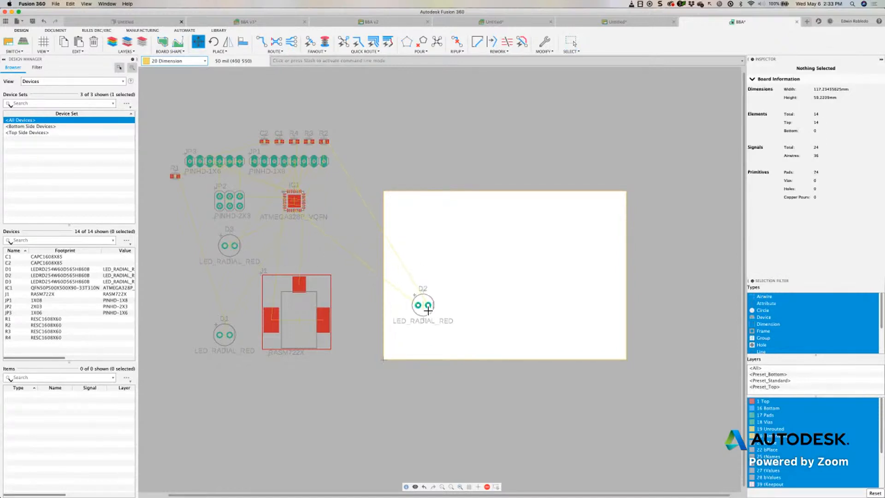
right_click(418, 330)
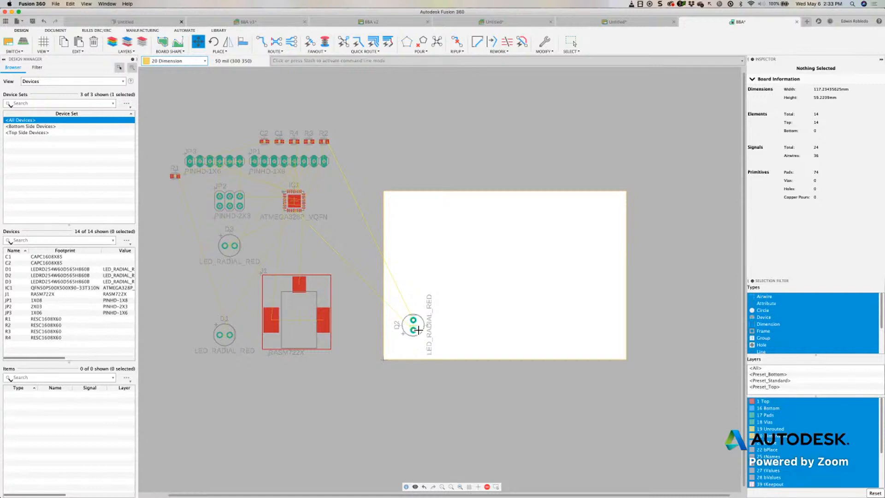
right_click(417, 330)
right_click(417, 330)
right_click(417, 330)
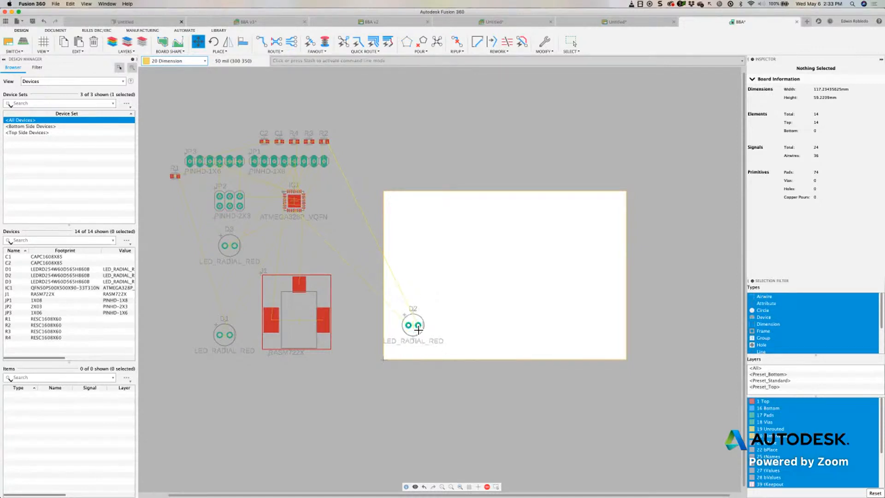
right_click(417, 330)
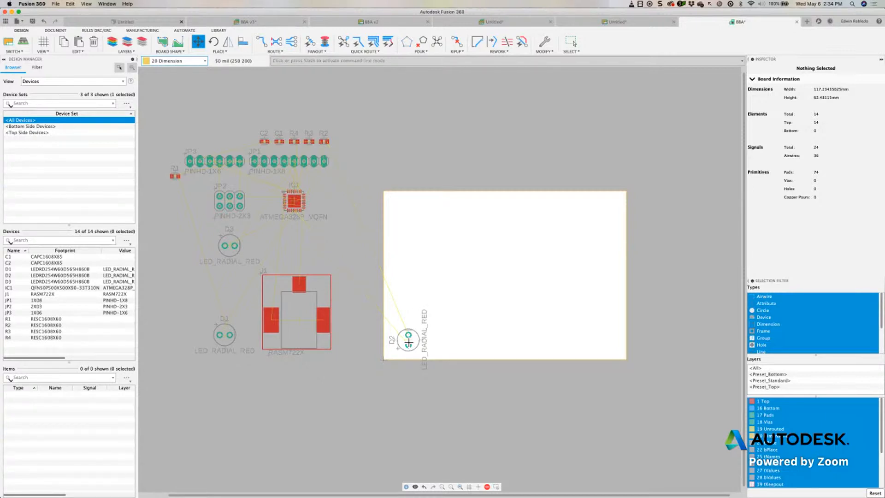
click(408, 342)
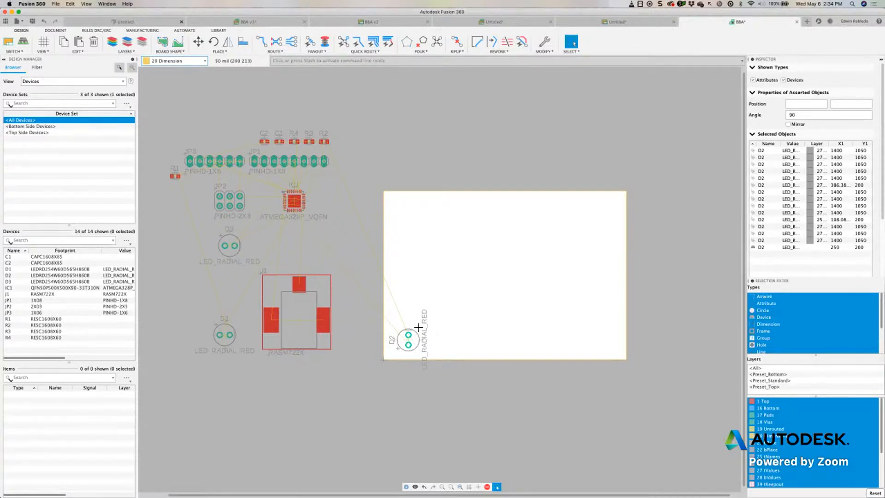
Step: Move LEDs D3 and D1 onto the board in line with D2, both rotated 90 degrees, D3 at (1100 200) mil and D1 near the lower-right corner
drag(233, 249, 493, 338)
right_click(496, 346)
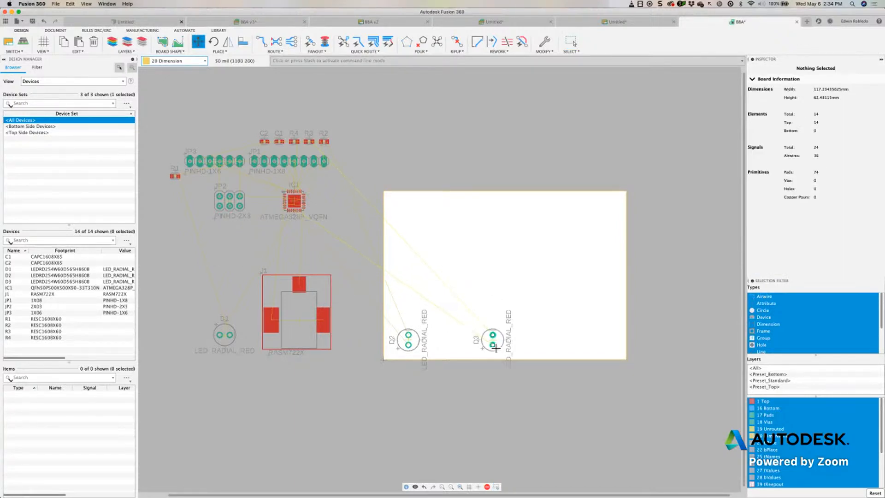
click(496, 345)
click(496, 344)
key(Escape)
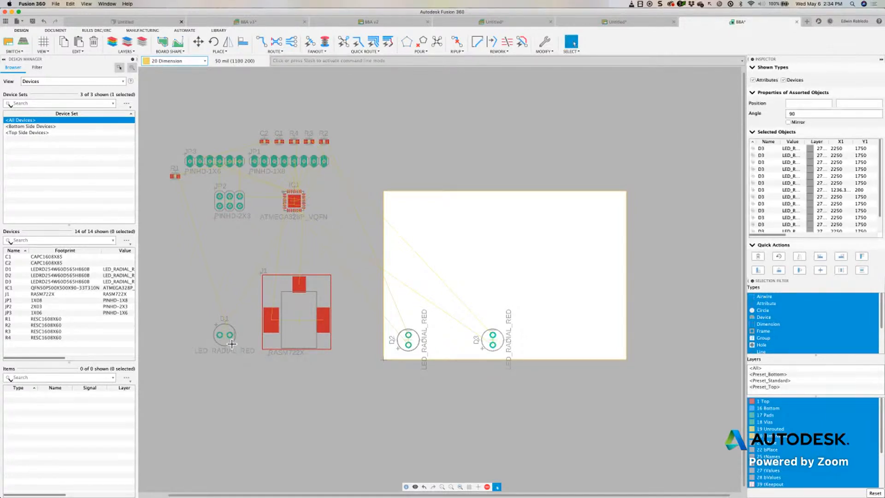
drag(231, 344, 566, 340)
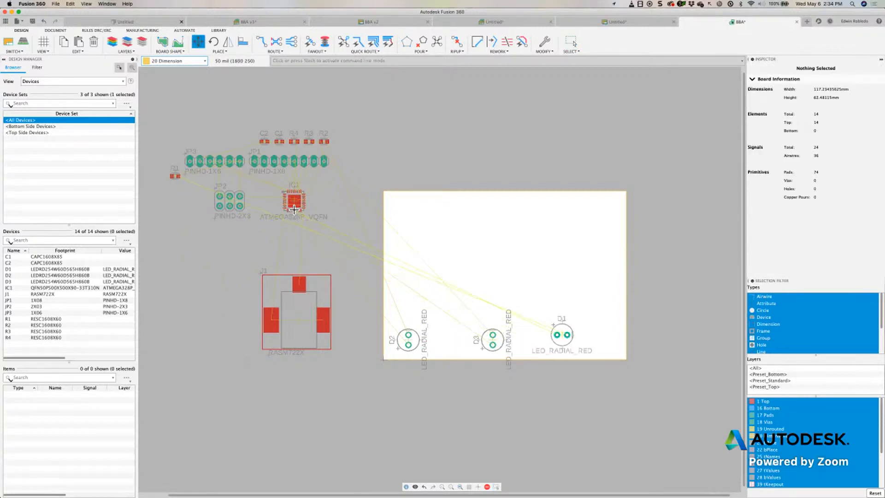
Step: Place the ATmega328 IC1 near the board's center and move power jack J1 to the left board edge above D2, rotated a quarter turn clockwise
drag(293, 200, 506, 272)
click(505, 270)
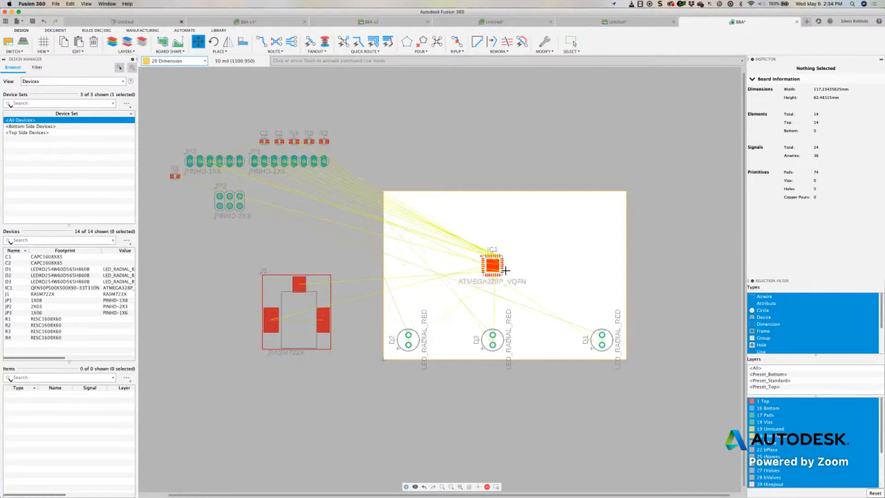
right_click(409, 295)
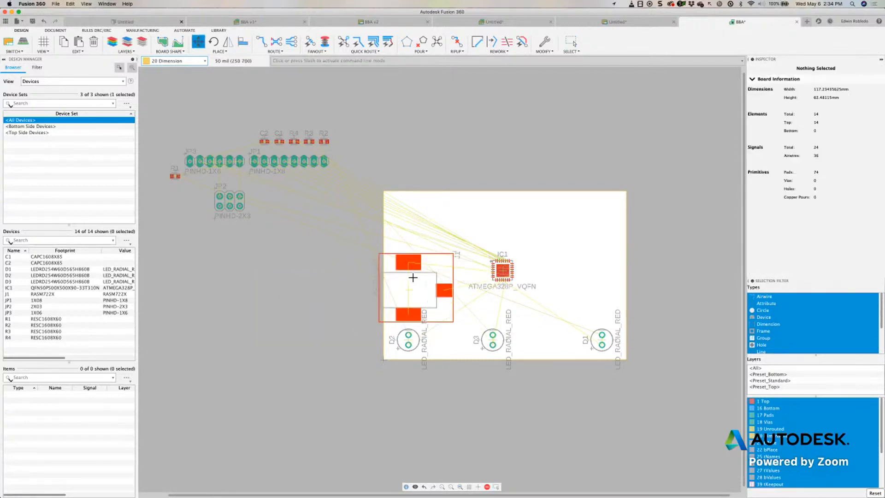
Step: Place connector J1 in the upper-left corner of the board at (300, 1300) mil
click(417, 234)
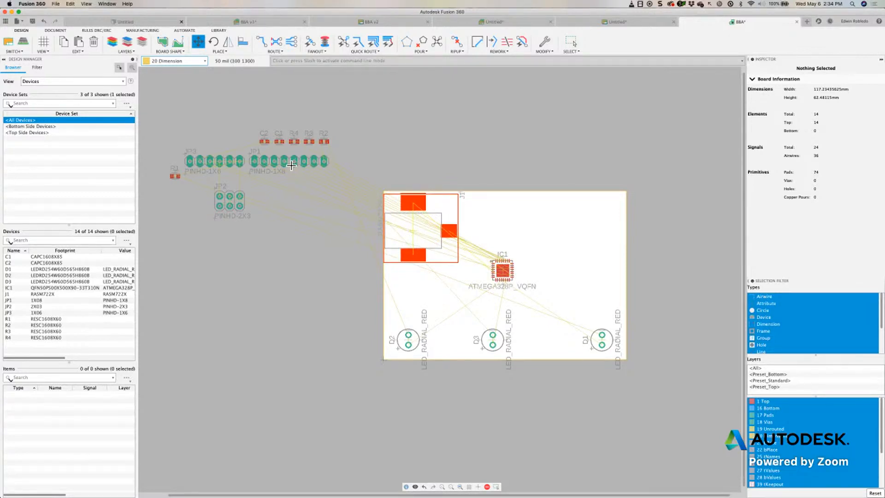
key(Escape)
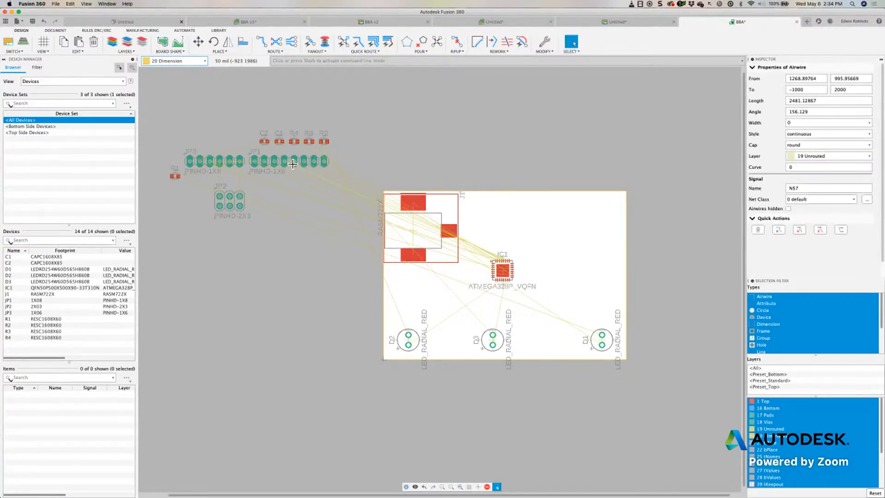
Step: Move header JP1 onto the board along its right edge at (2300, 1200) mil, rotated to 270 degrees
drag(292, 164, 582, 251)
right_click(559, 231)
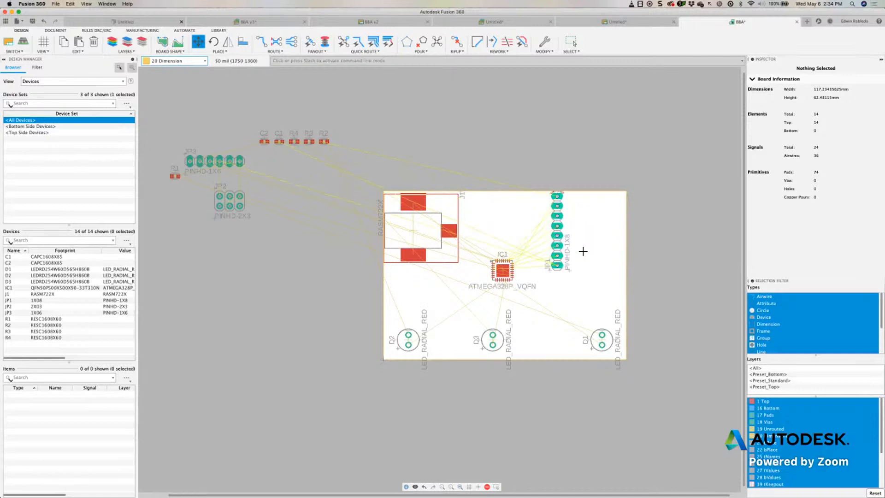
right_click(612, 247)
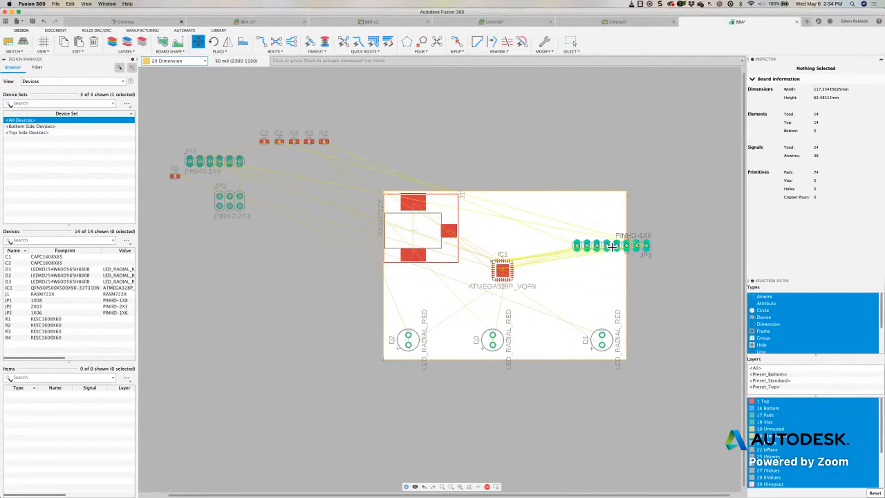
right_click(612, 247)
click(611, 240)
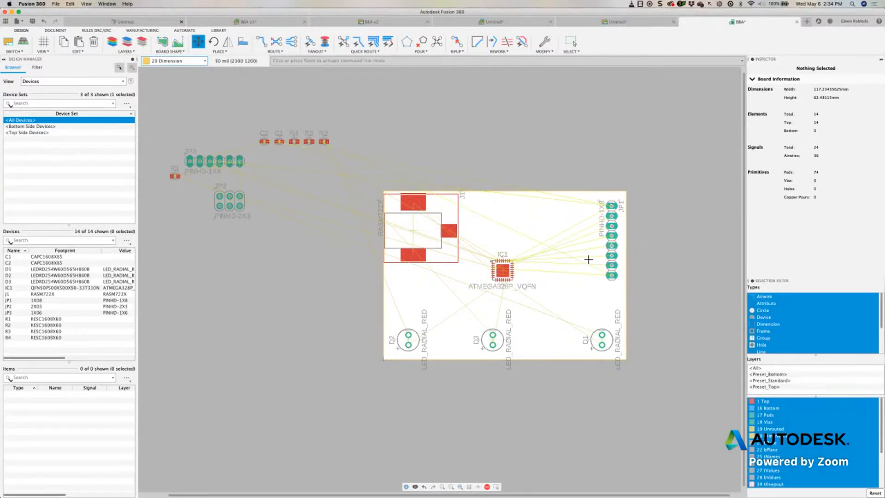
Step: Move IC1 to (1350, 900) mil and rotate it through a full turn to an angle of 0 degrees
scroll(540, 279, up, 4)
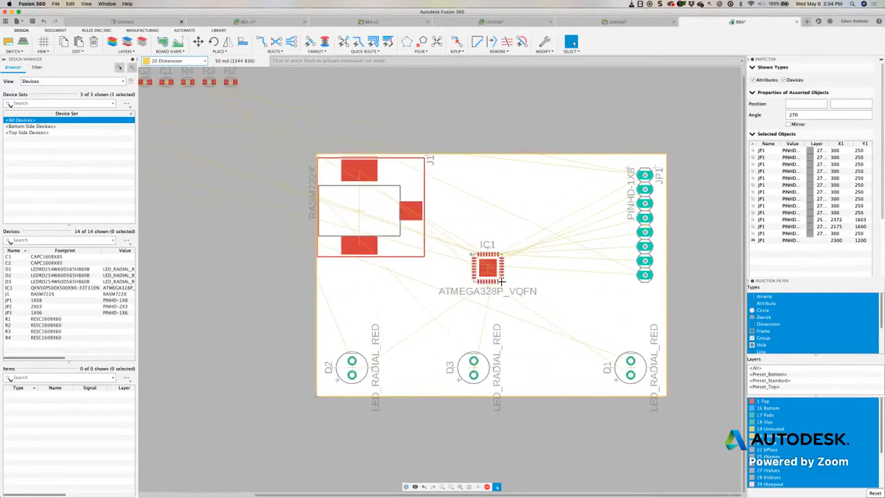
scroll(416, 253, up, 1)
drag(417, 252, 448, 250)
right_click(443, 247)
right_click(444, 244)
right_click(445, 241)
right_click(445, 241)
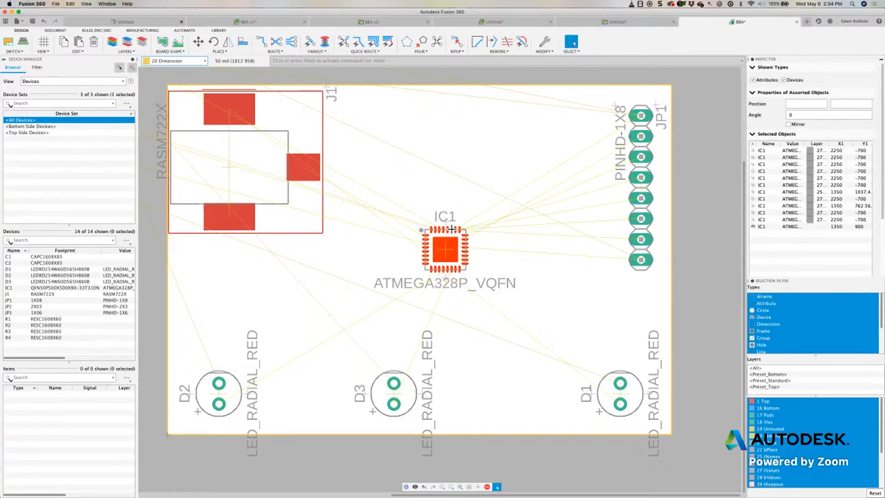
scroll(449, 229, up, 1)
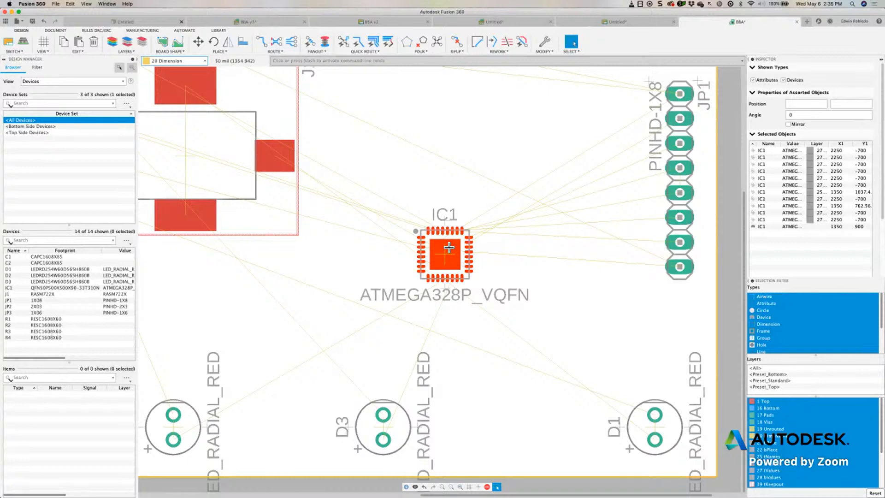
scroll(449, 247, up, 3)
scroll(450, 247, down, 5)
middle_drag(449, 247, 473, 246)
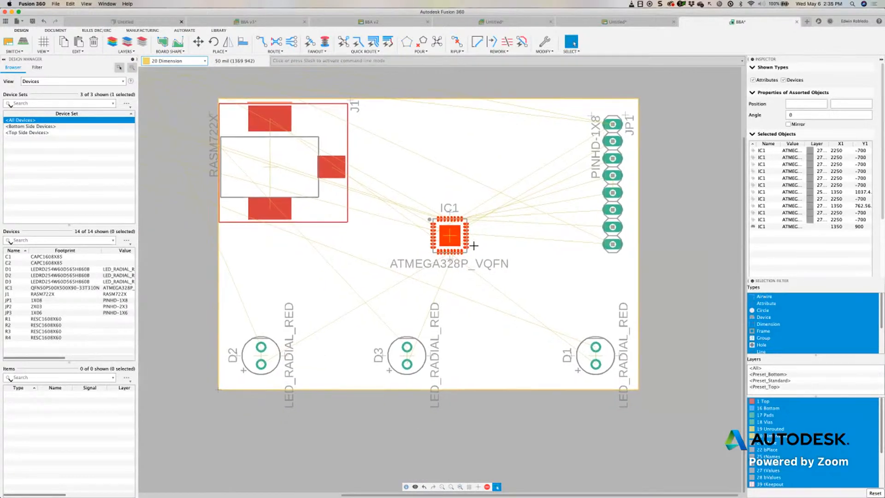
scroll(473, 246, up, 2)
scroll(470, 250, down, 4)
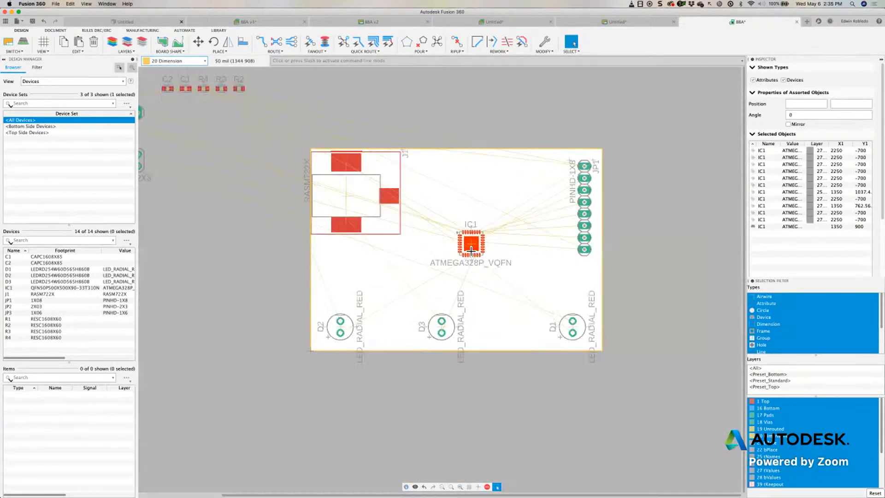
Step: Move header JP3 onto the board between J1 and JP1, near the upper edge at (1450, 1550) mil
scroll(470, 249, down, 1)
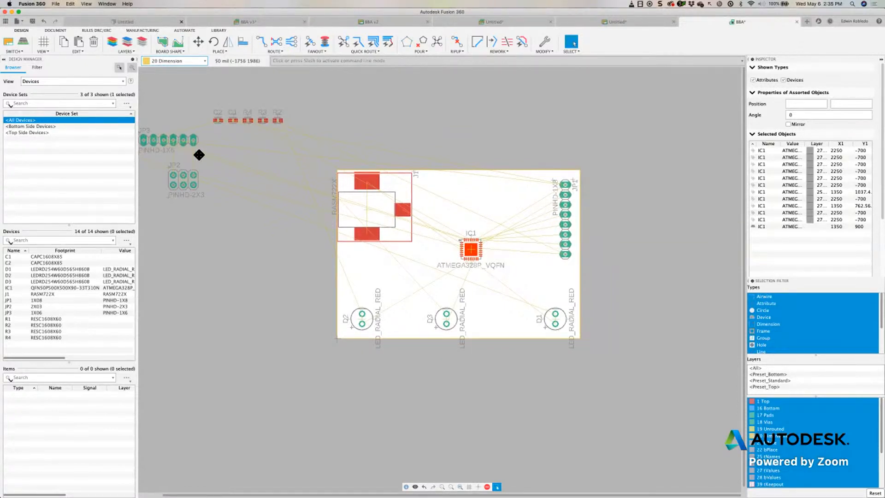
key(m)
click(229, 154)
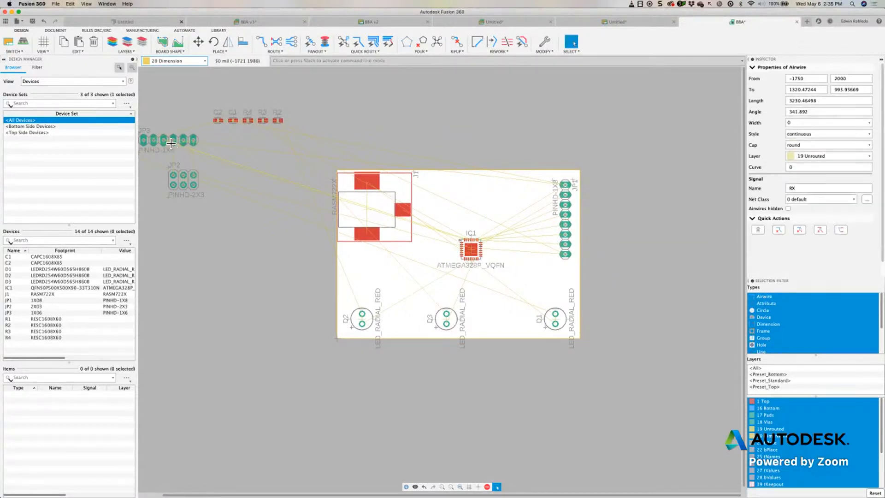
drag(169, 142, 483, 187)
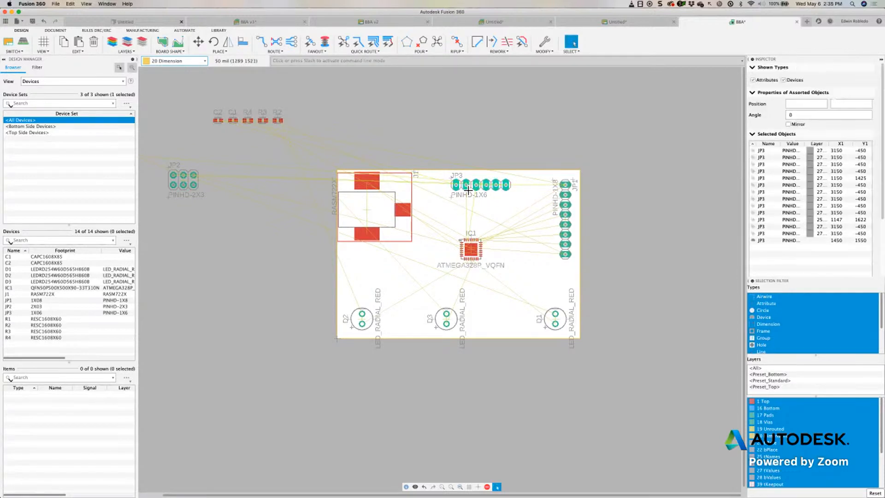
Step: Move header JP3 to (1400, 1650) mil so its pads overlap the board's upper edge, and inspect the overlap closely
scroll(468, 189, up, 5)
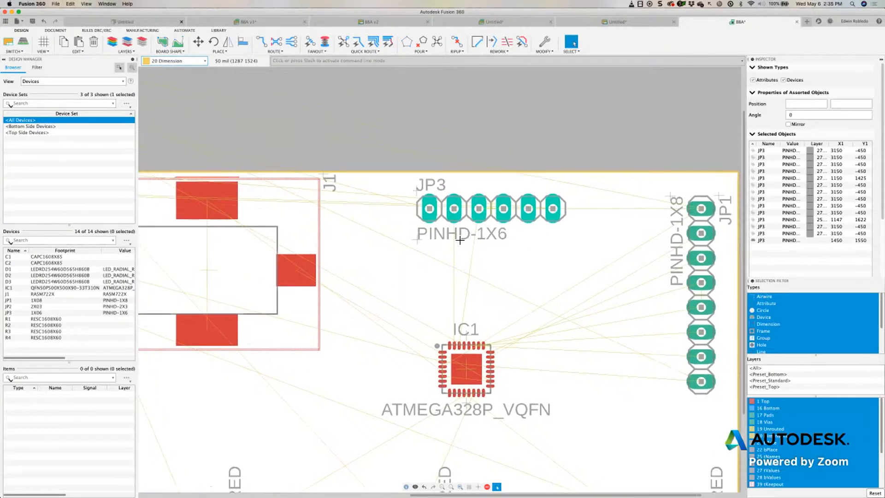
scroll(460, 239, up, 5)
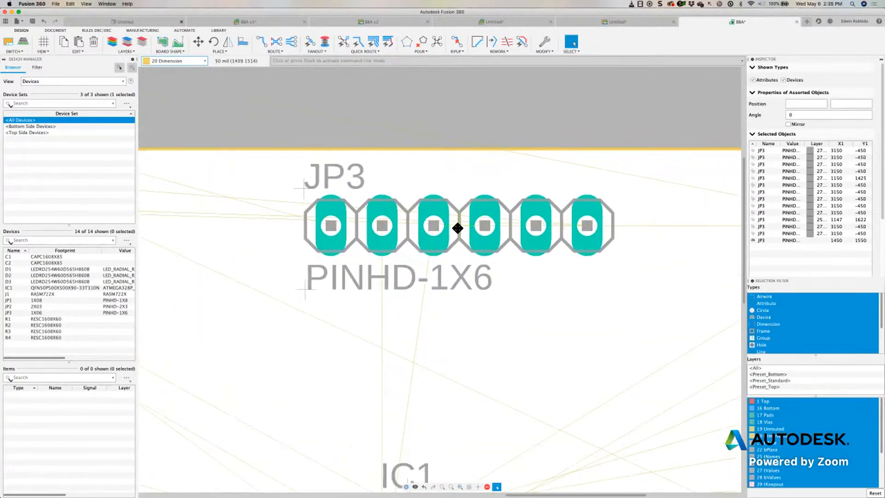
middle_drag(457, 228, 454, 232)
drag(453, 233, 439, 184)
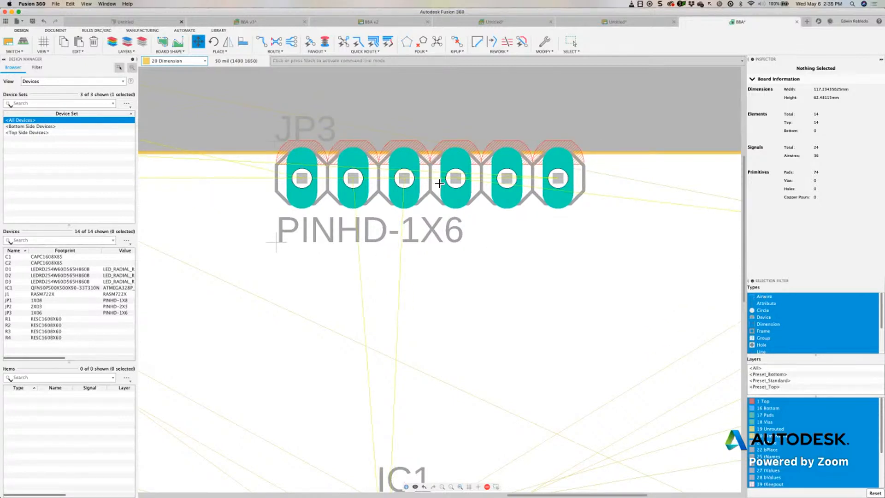
click(439, 183)
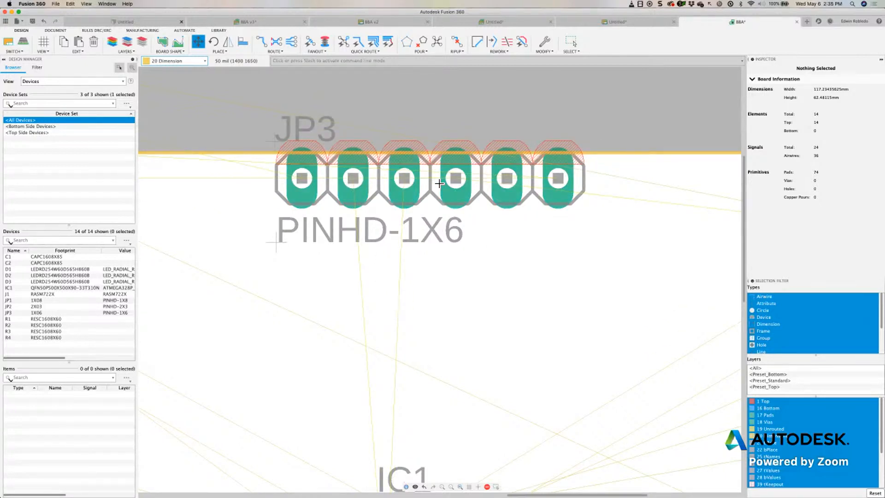
key(Escape)
scroll(432, 213, up, 2)
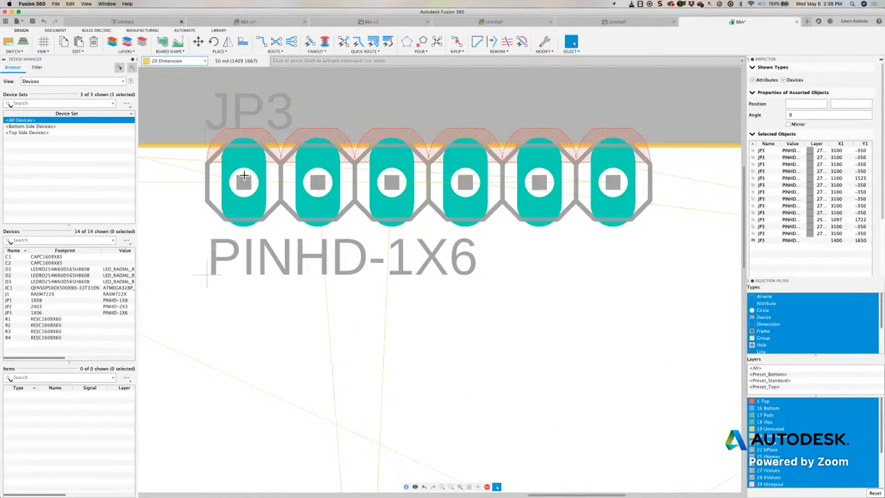
key(Escape)
scroll(244, 175, up, 3)
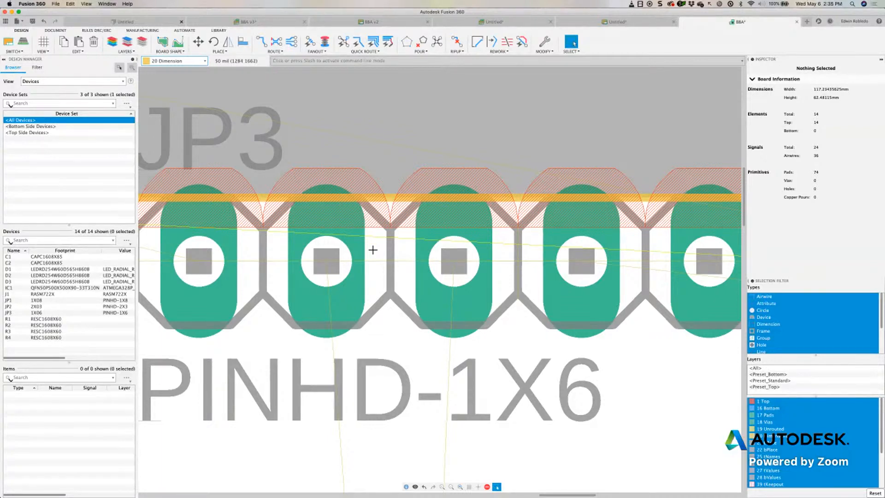
scroll(373, 250, up, 1)
scroll(378, 250, down, 6)
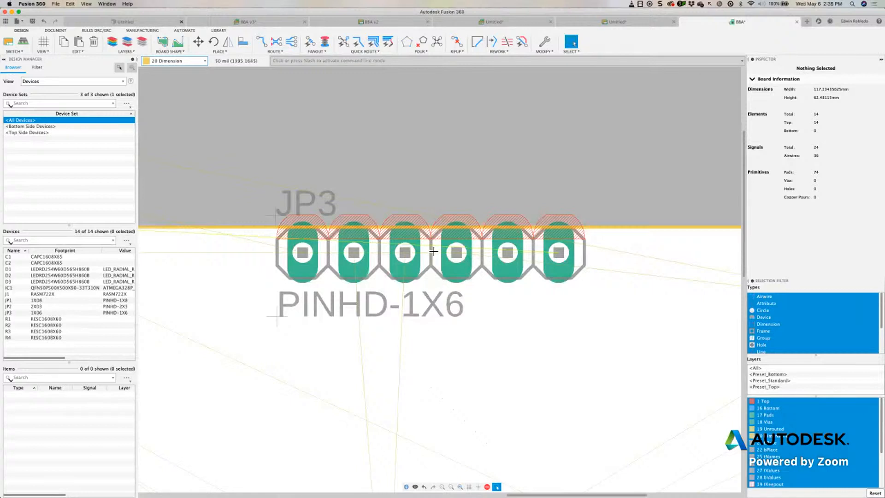
Step: Try to select header JP3 among the overlapping airwires to move it
key(m)
key(Escape)
click(428, 274)
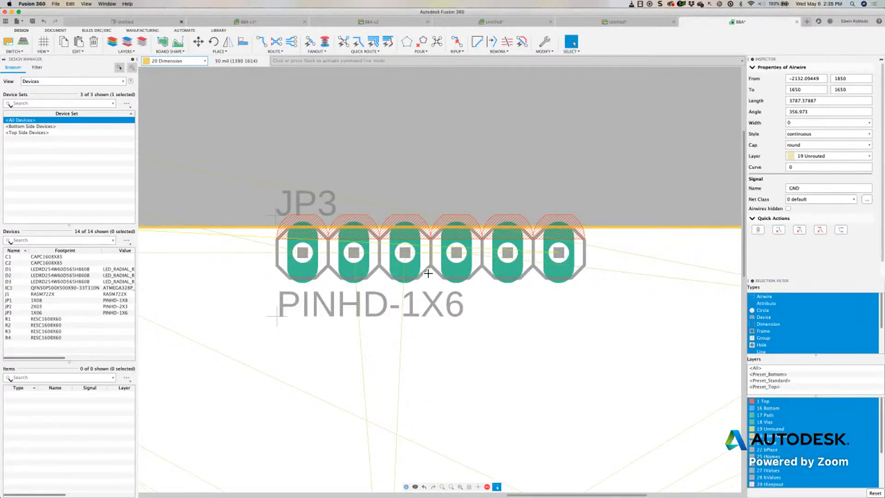
scroll(428, 274, up, 3)
click(433, 314)
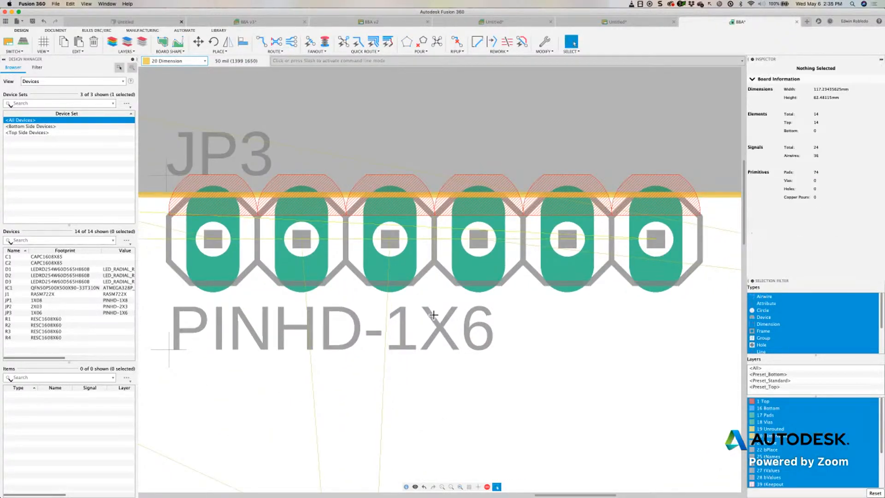
key(m)
key(Escape)
click(432, 241)
scroll(455, 252, up, 4)
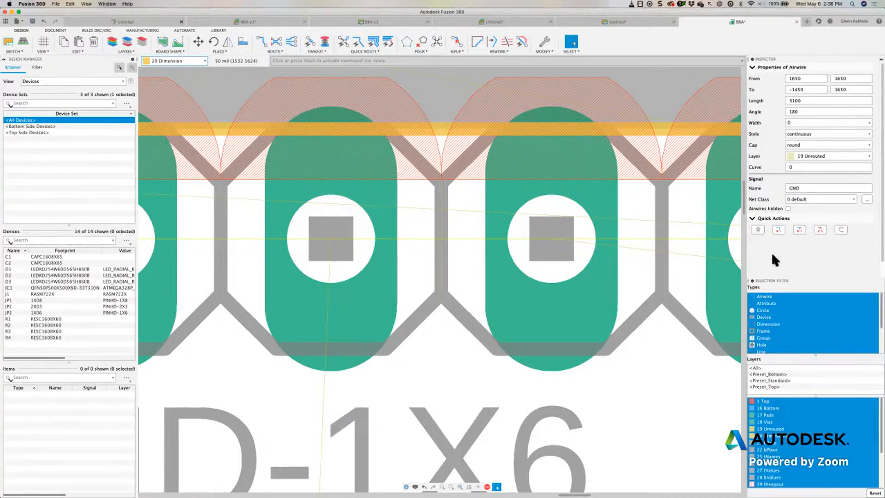
Step: Restrict the selection filter to Device and move header JP3 down inside the board outline to (1400, 1550) mil
scroll(798, 309, down, 3)
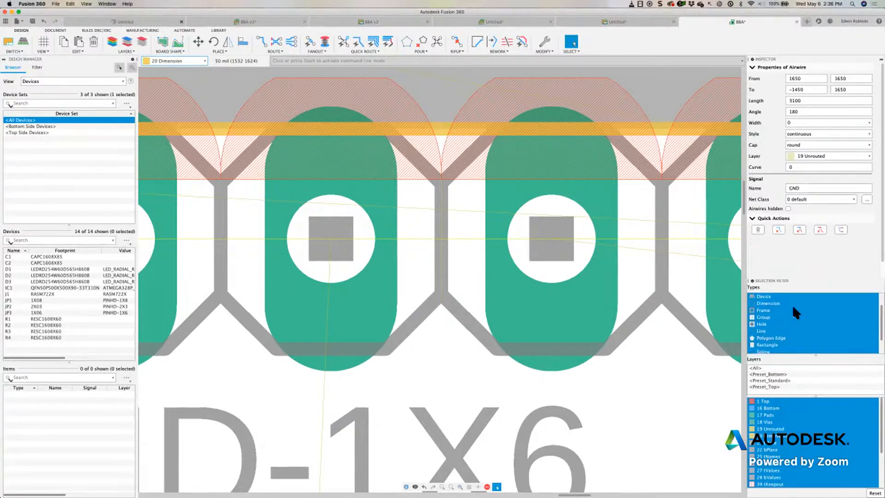
click(764, 296)
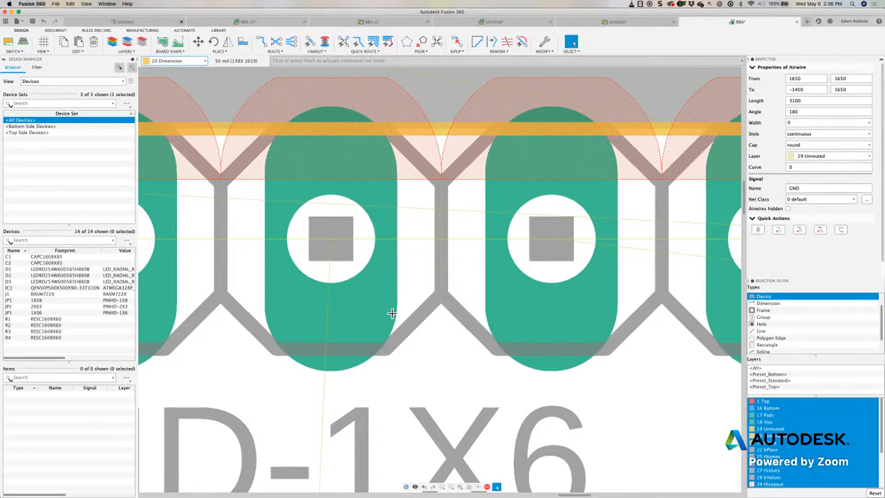
scroll(389, 311, up, 3)
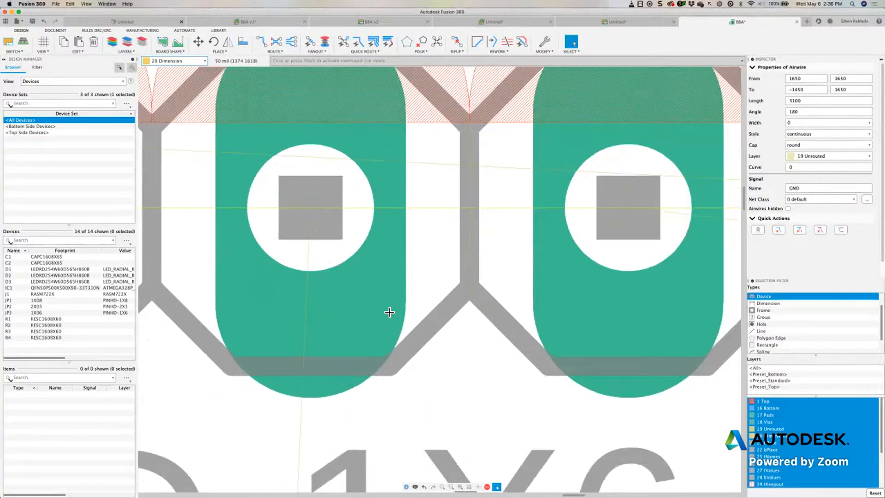
scroll(410, 289, down, 4)
drag(407, 305, 406, 345)
scroll(423, 345, down, 2)
scroll(425, 347, down, 4)
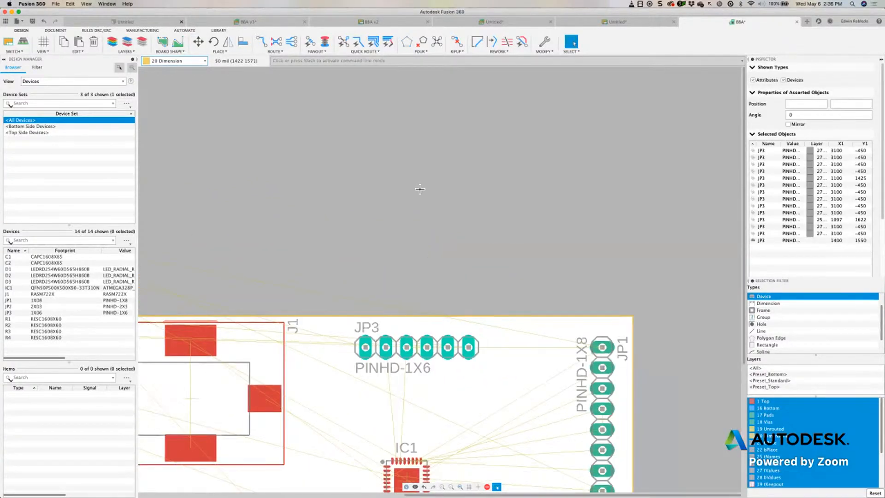
Step: Move header JP2 onto the board, below and to the left of IC1, at (950, 700) mil
scroll(419, 188, down, 3)
scroll(555, 238, down, 3)
scroll(300, 213, up, 1)
scroll(203, 217, up, 1)
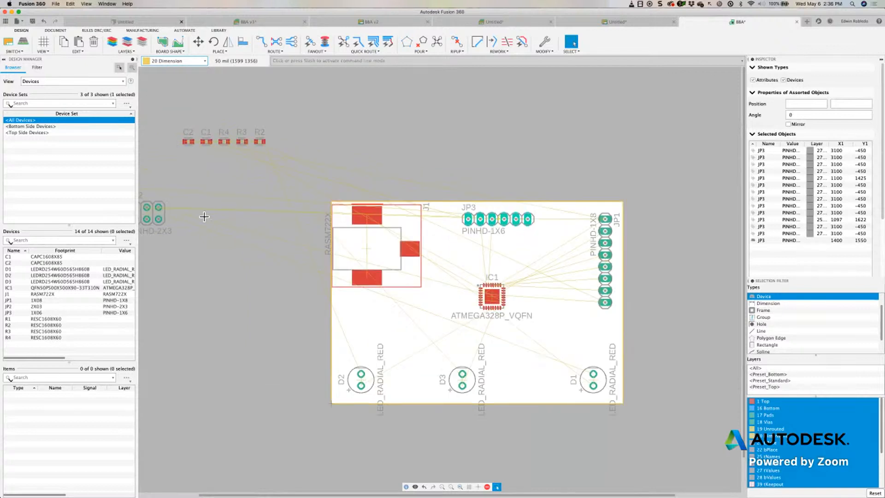
scroll(179, 213, up, 1)
click(179, 213)
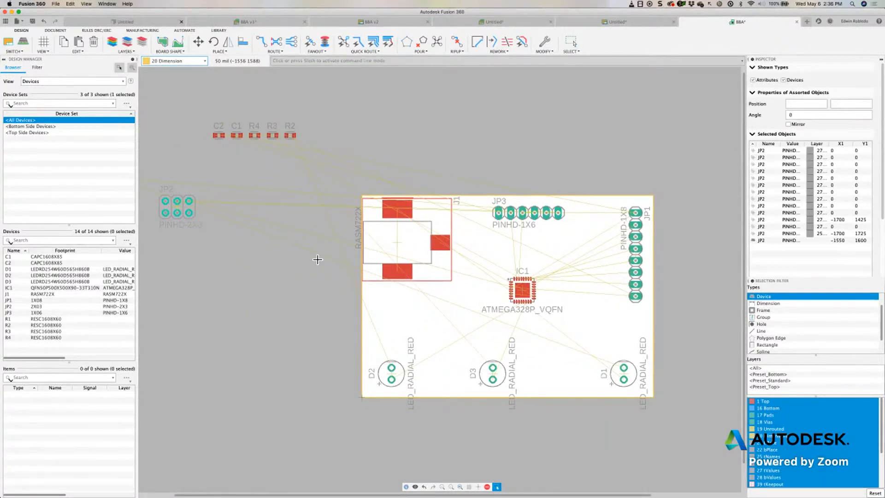
key(m)
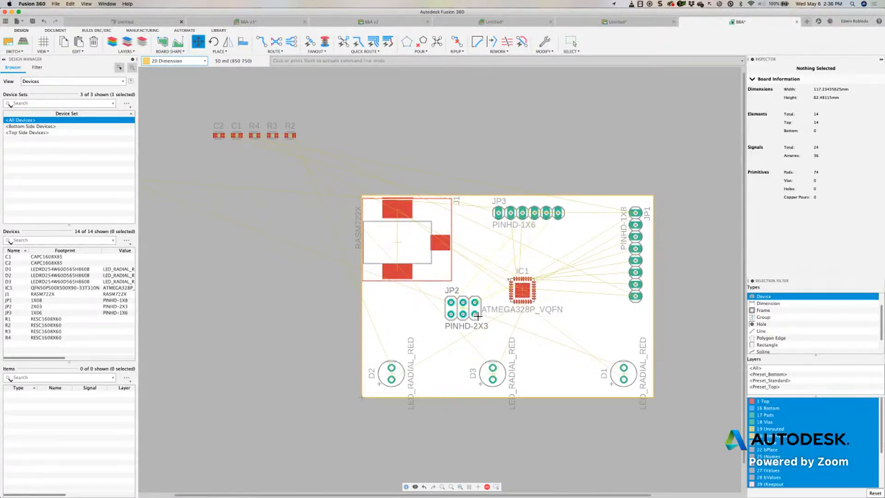
Step: Move header JP3 between J1 and D2 at (350, 700) mil, rotated to 180 degrees
click(534, 219)
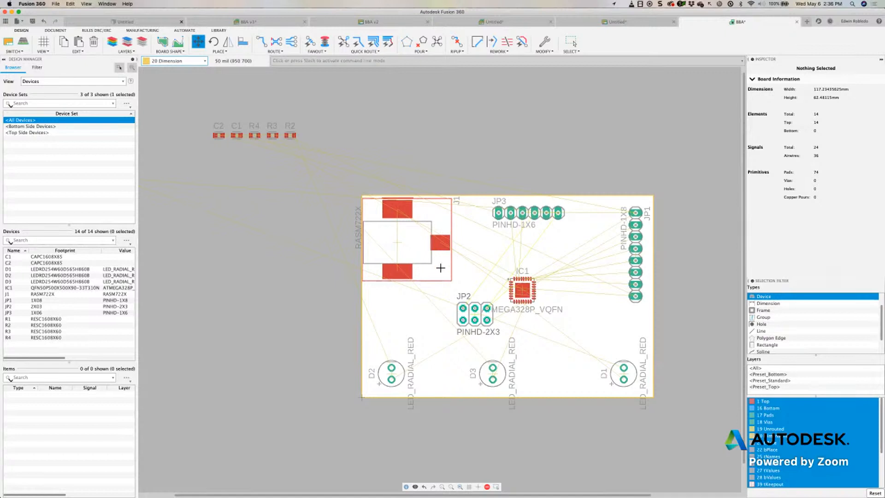
right_click(388, 318)
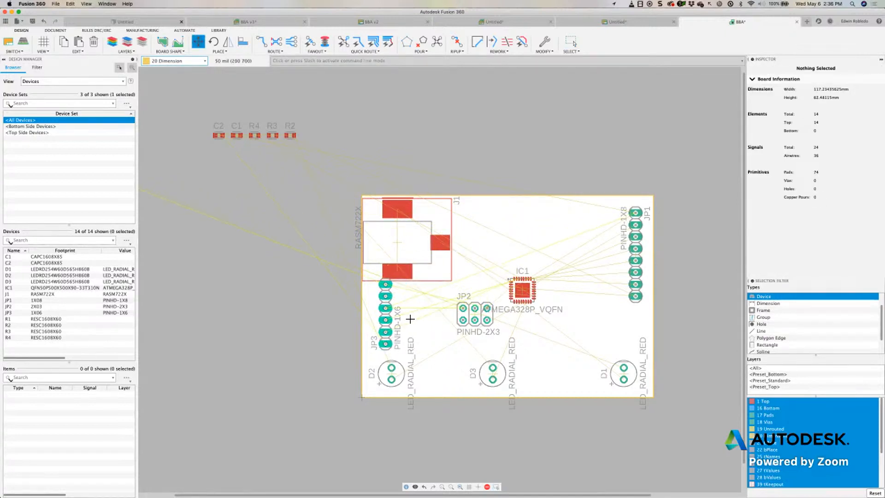
right_click(397, 316)
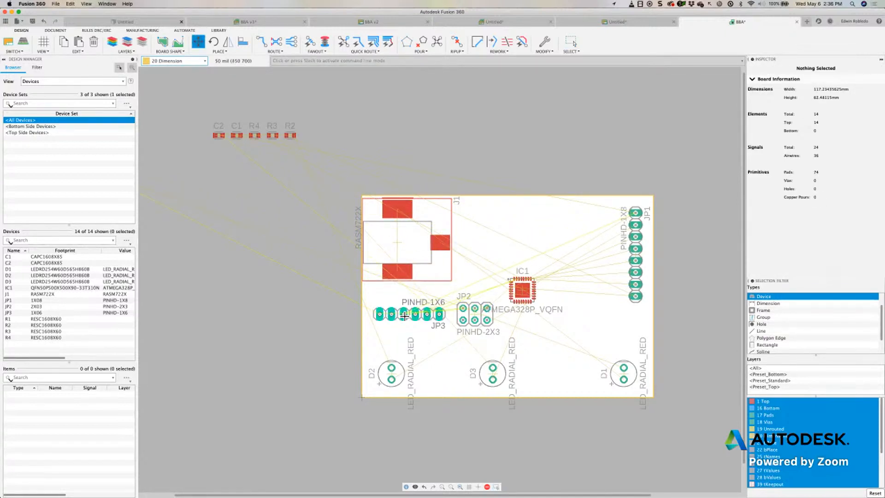
click(397, 316)
key(Escape)
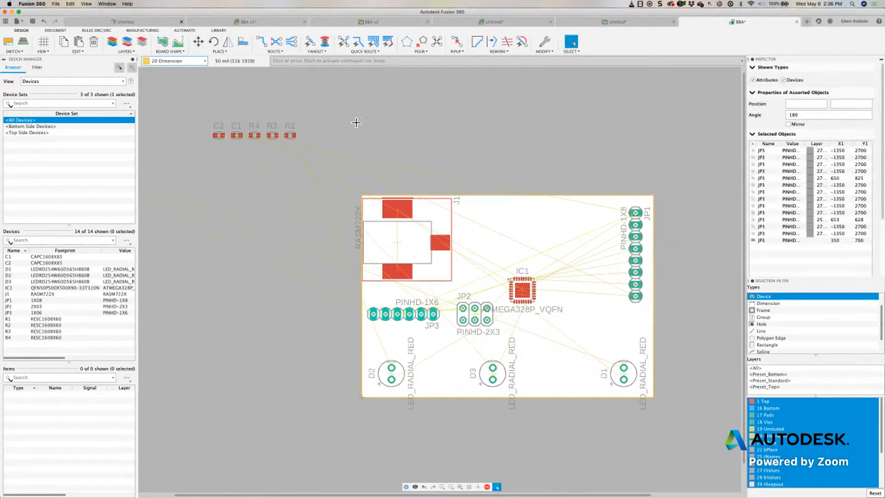
Step: Move resistor R2 onto the board beside LED D2 at (550, 200) mil, rotated to 90 degrees
drag(290, 135, 433, 328)
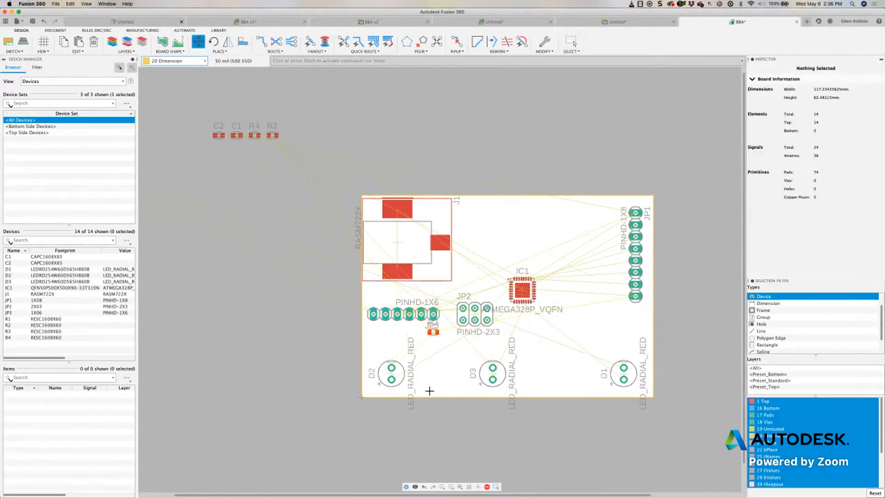
right_click(432, 374)
right_click(431, 375)
right_click(432, 374)
right_click(428, 375)
right_click(426, 374)
click(427, 376)
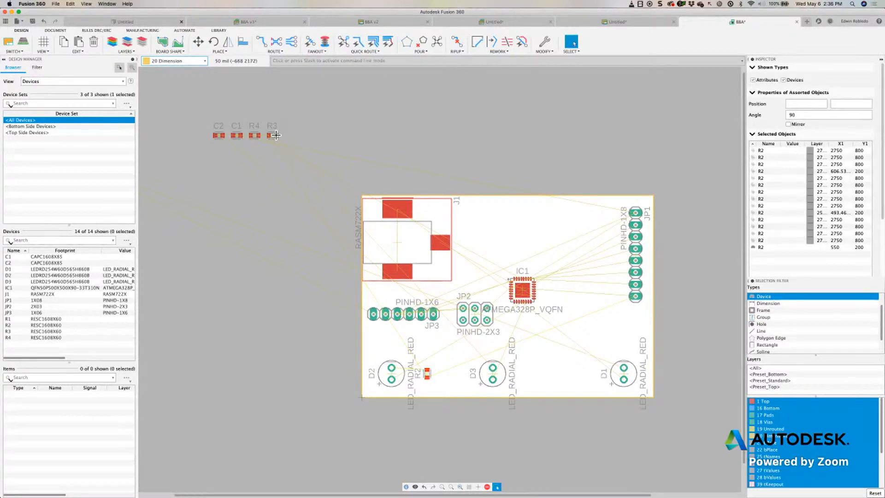
Step: Place resistor R3 beside LED D3 at (1350, 200) mil, rotated to 270 degrees, and shift D1 slightly left
drag(276, 139, 528, 376)
key(Escape)
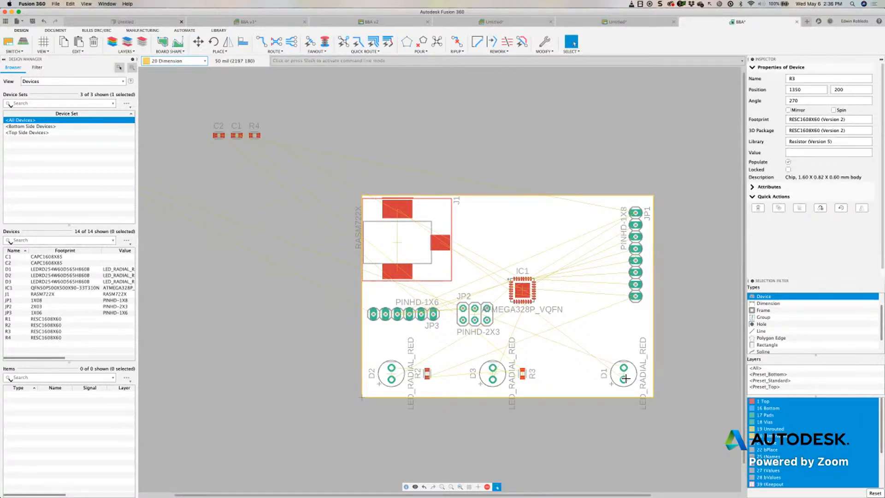
drag(625, 377, 613, 377)
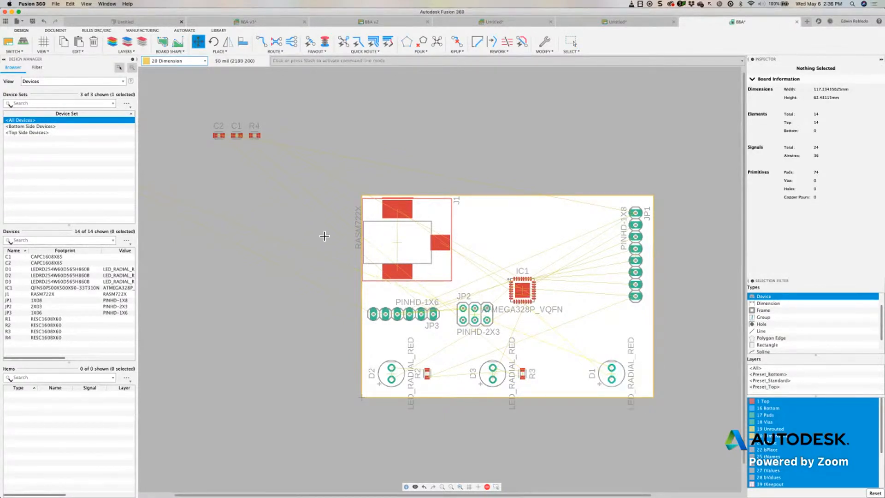
Step: Move resistor R4 onto the board just right of IC1 at (1650, 950) mil, rotated to 90 degrees
drag(256, 139, 570, 308)
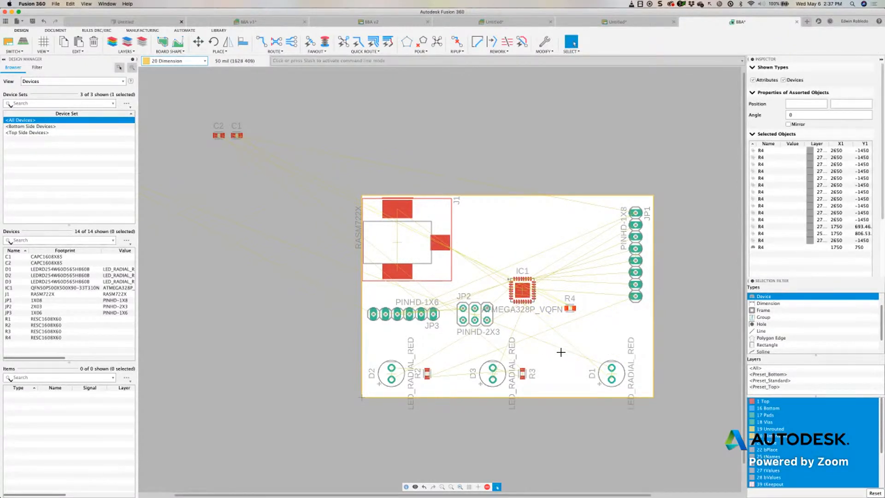
scroll(561, 351, up, 2)
scroll(528, 206, down, 3)
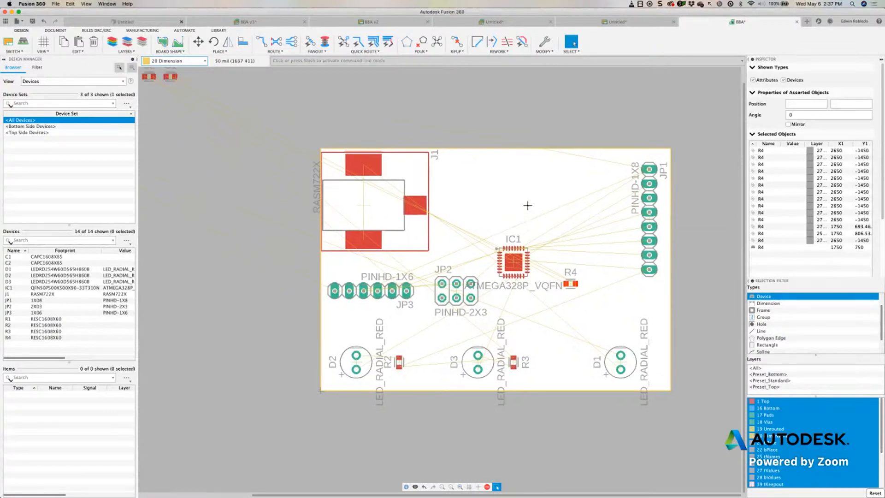
key(m)
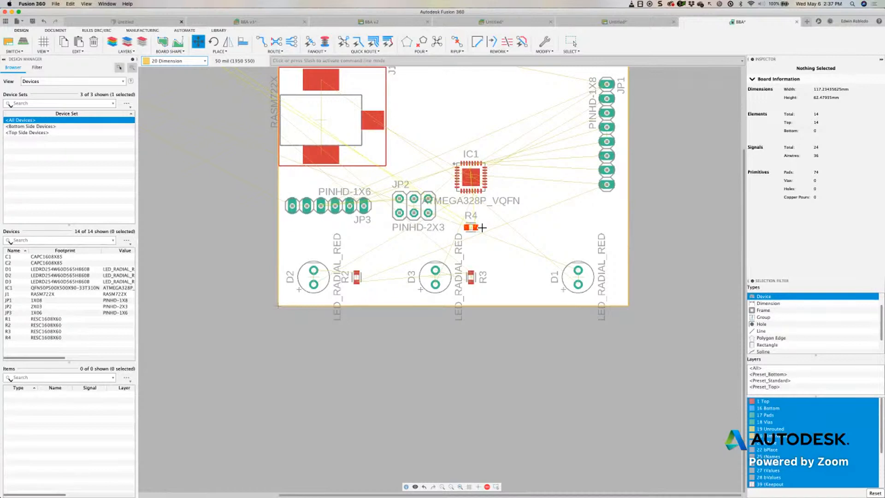
right_click(528, 192)
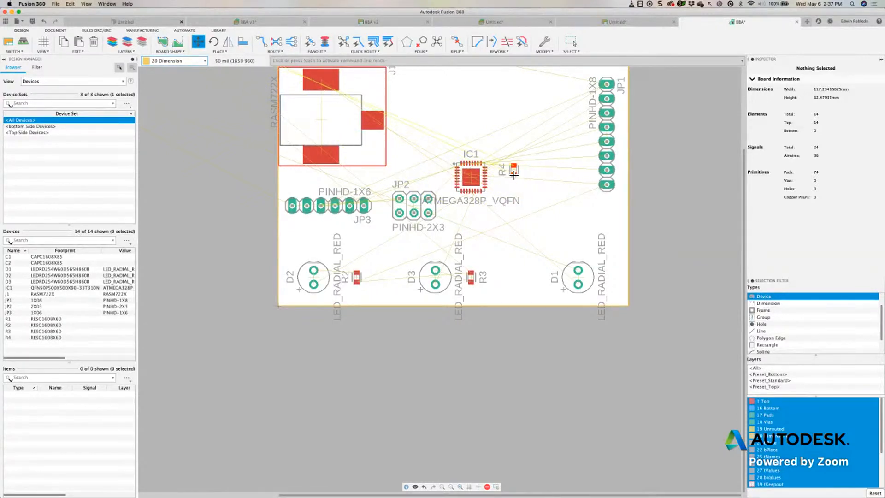
click(514, 174)
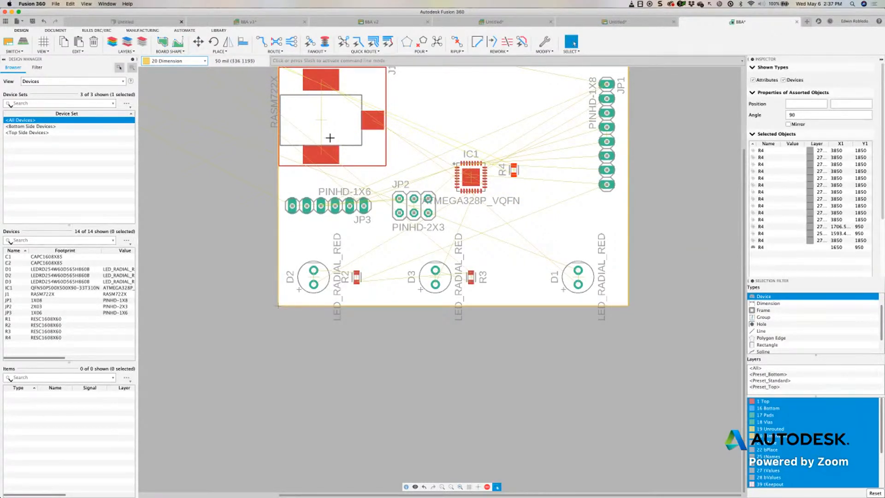
Step: Move capacitor C1 onto the board and stand it upright between R3 and D1, in line with the LED row
scroll(327, 138, up, 1)
scroll(291, 222, up, 3)
scroll(239, 188, down, 7)
drag(234, 182, 451, 246)
right_click(462, 238)
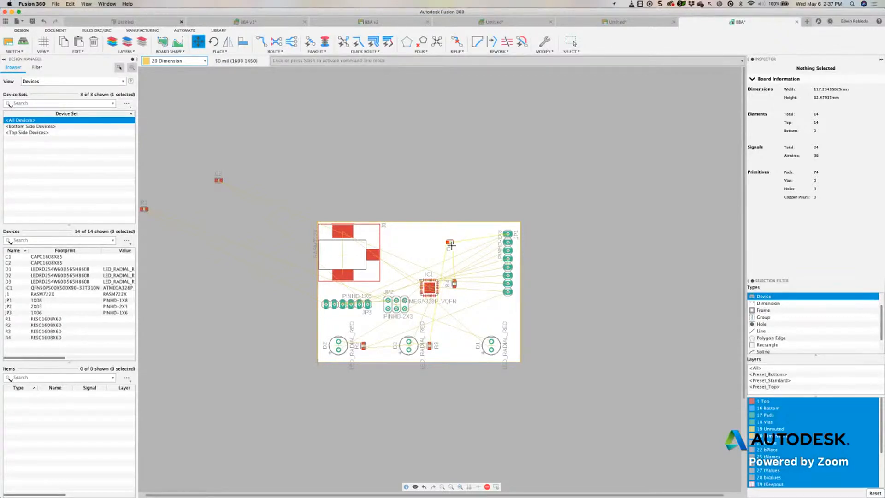
drag(451, 245, 451, 348)
click(452, 348)
Step: Move capacitor C2 onto the board below header JP3 at (650, 500) mil, rotated to 180 degrees
click(447, 272)
click(446, 271)
click(402, 327)
key(Escape)
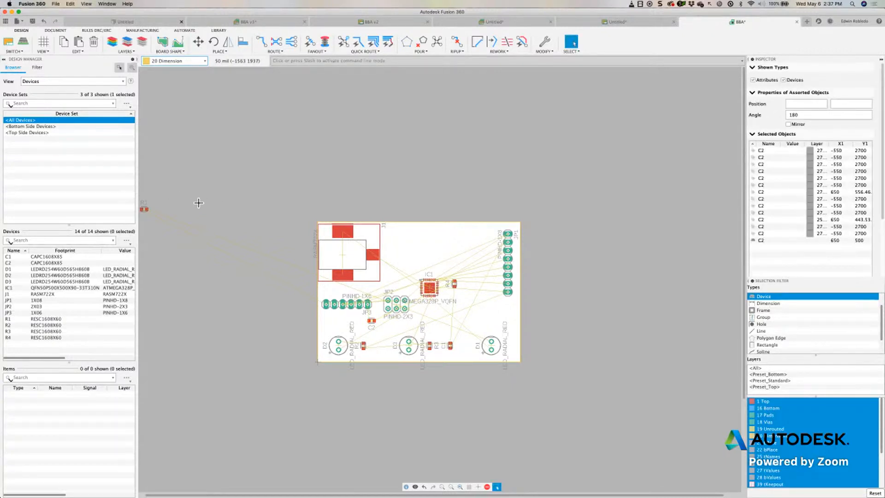
Step: Move resistor R1 onto the board to the right of LED D1 at (2350, 200) mil, rotated to 270 degrees
scroll(187, 207, up, 2)
scroll(197, 216, down, 4)
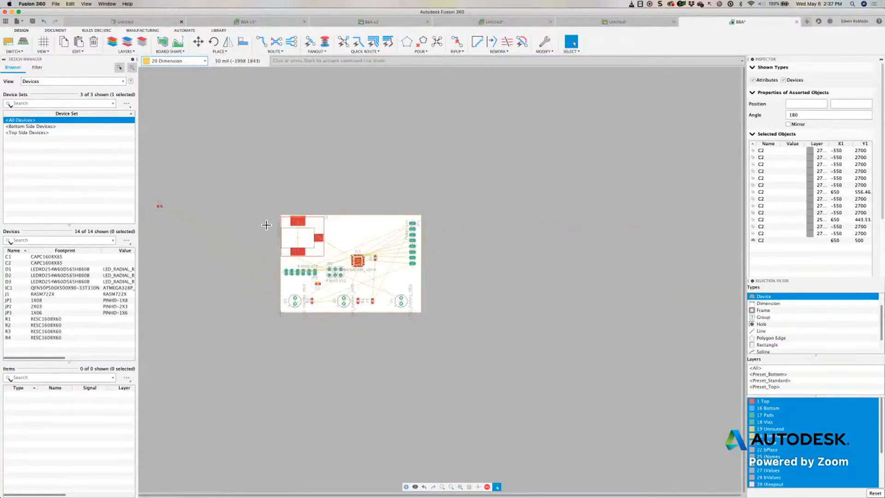
key(m)
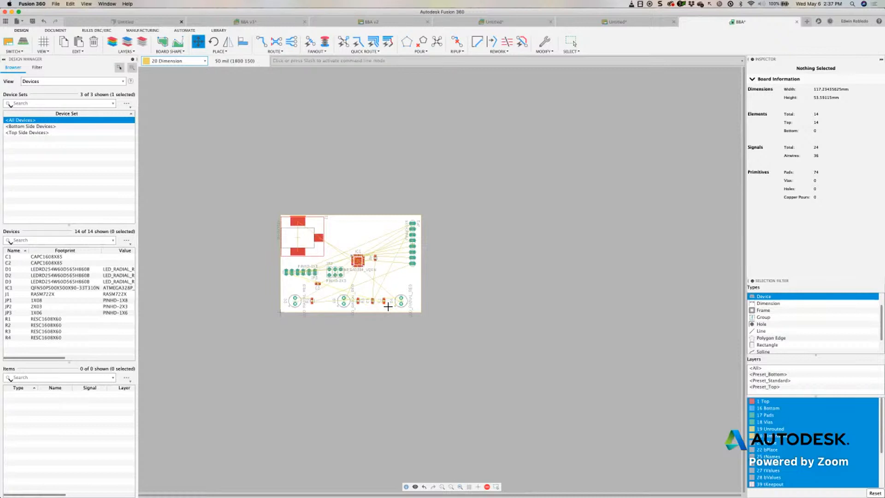
click(420, 308)
click(417, 301)
key(Escape)
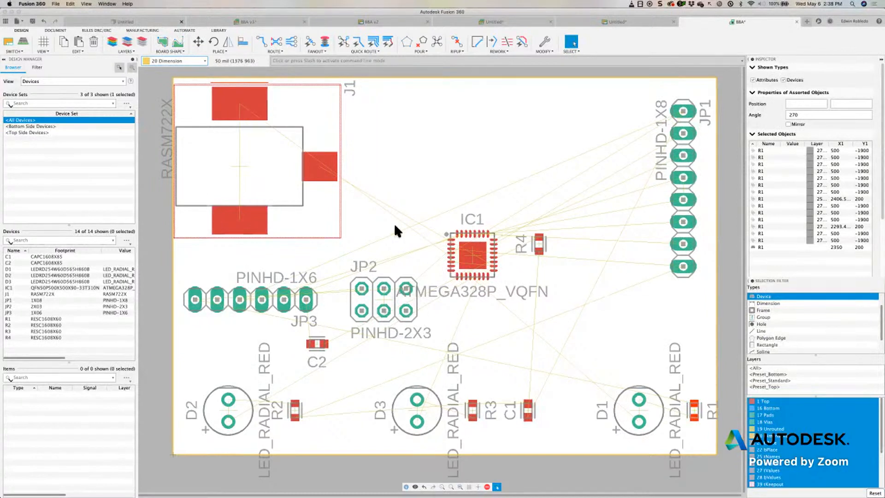
Step: Shift power jack J1 inward from the board edge to (350, 1300) mil and recalculate the airwires with Ratsnest
key(m)
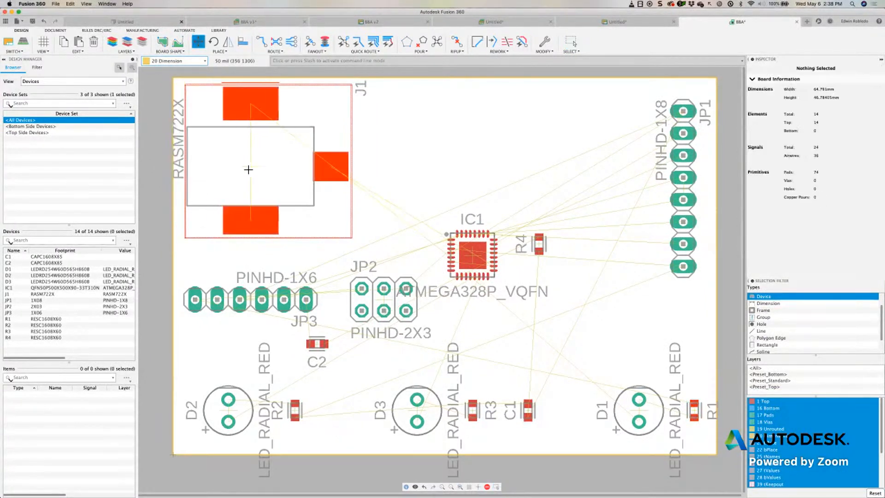
click(248, 170)
click(249, 169)
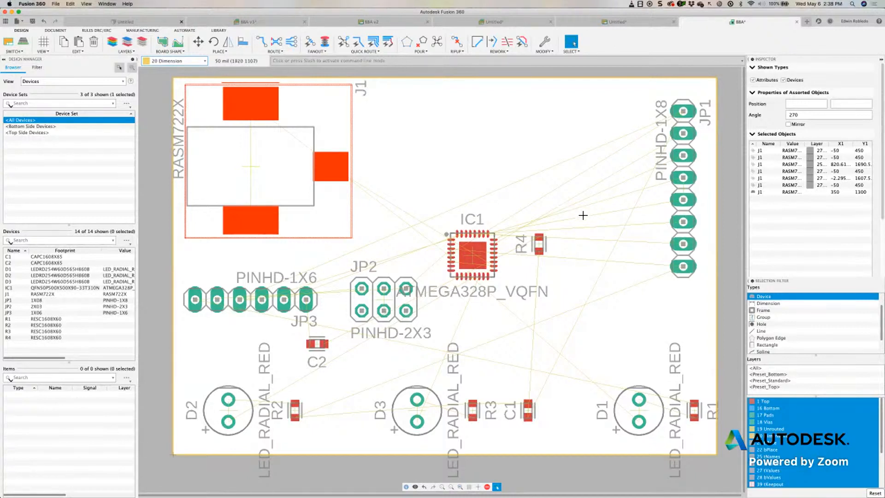
click(438, 37)
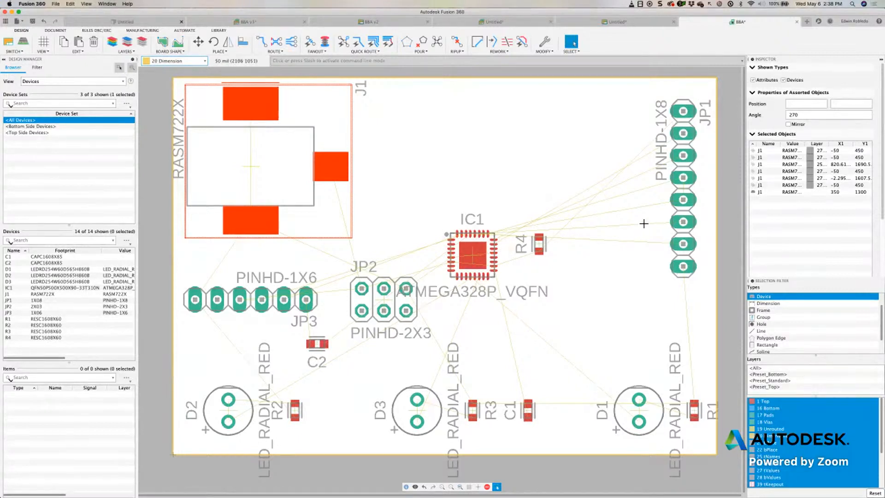
Step: Move resistor R4 down and slightly farther from IC1 to (1700, 850) mil
click(540, 245)
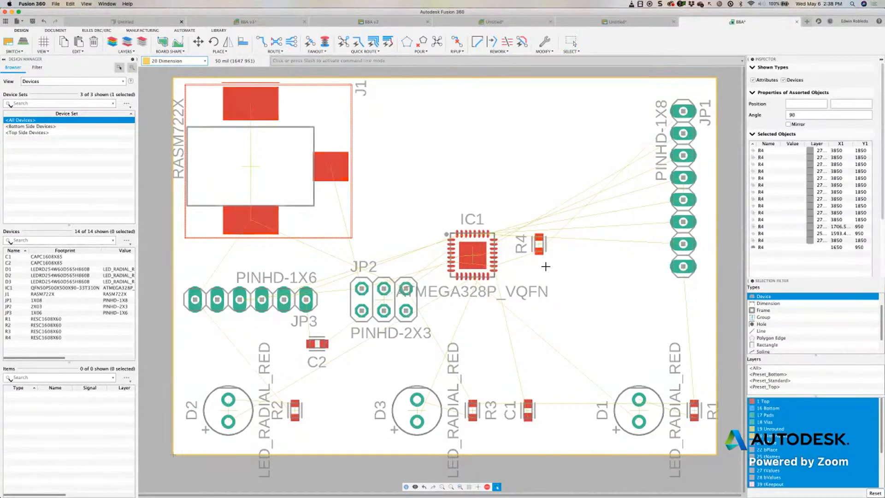
key(m)
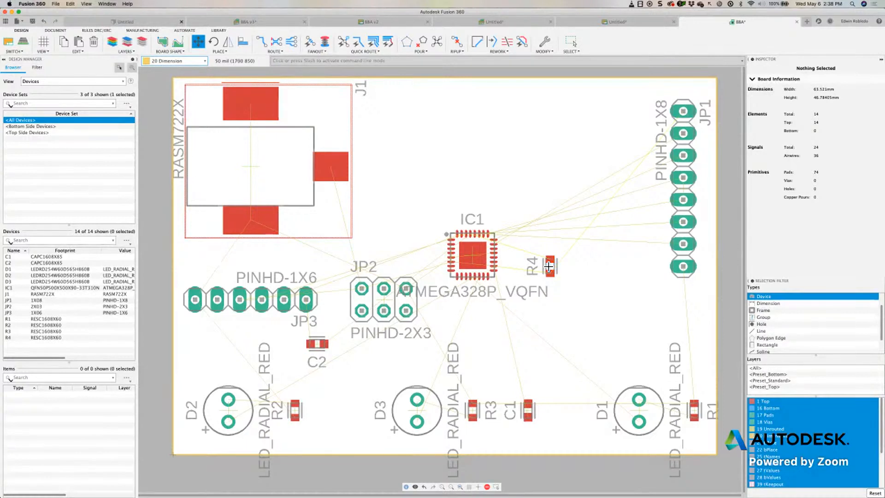
click(548, 266)
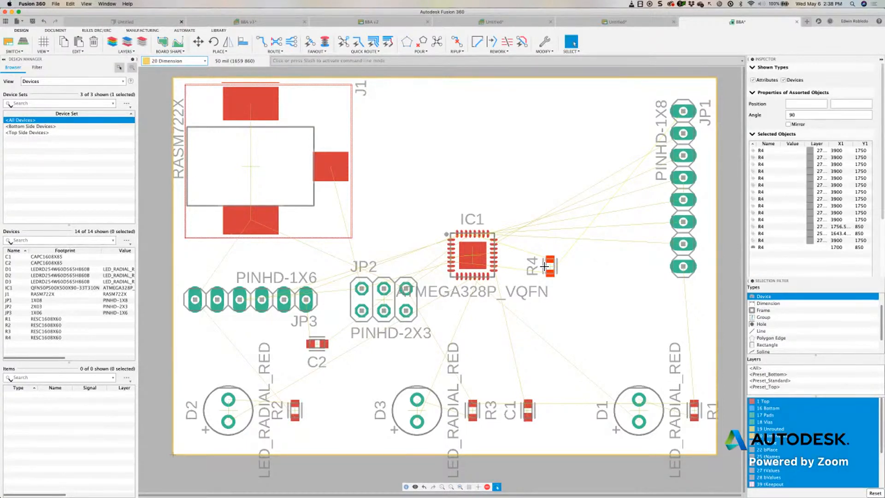
scroll(544, 266, down, 3)
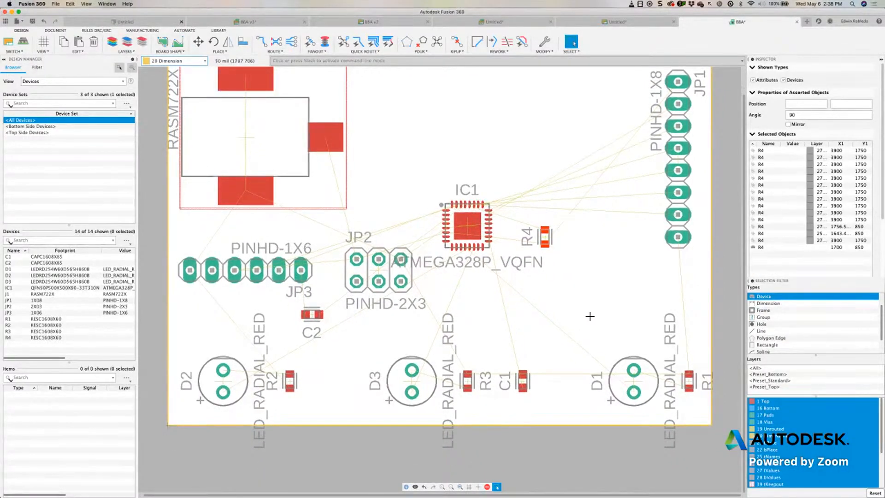
scroll(584, 316, up, 2)
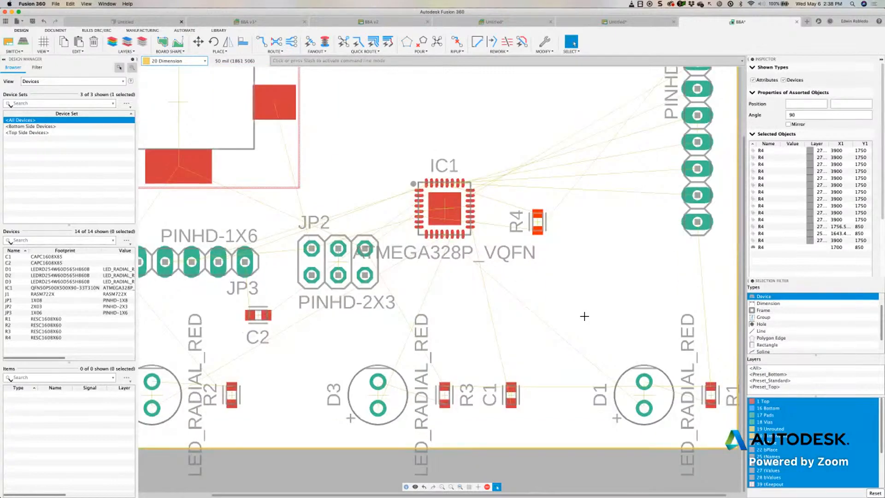
scroll(583, 316, down, 4)
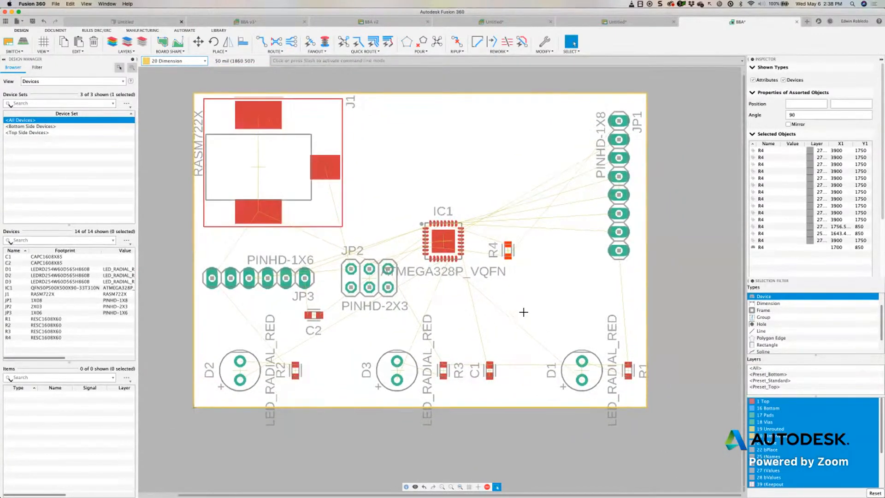
middle_drag(524, 312, 515, 308)
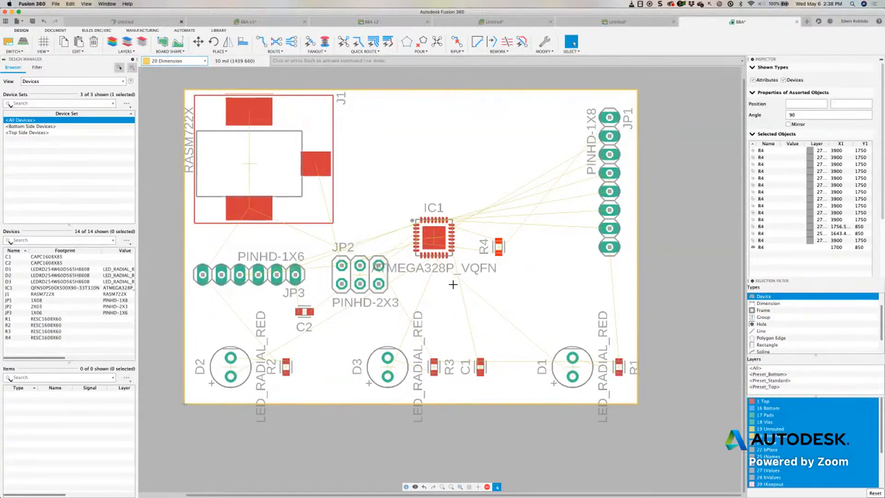
scroll(453, 284, up, 2)
click(489, 296)
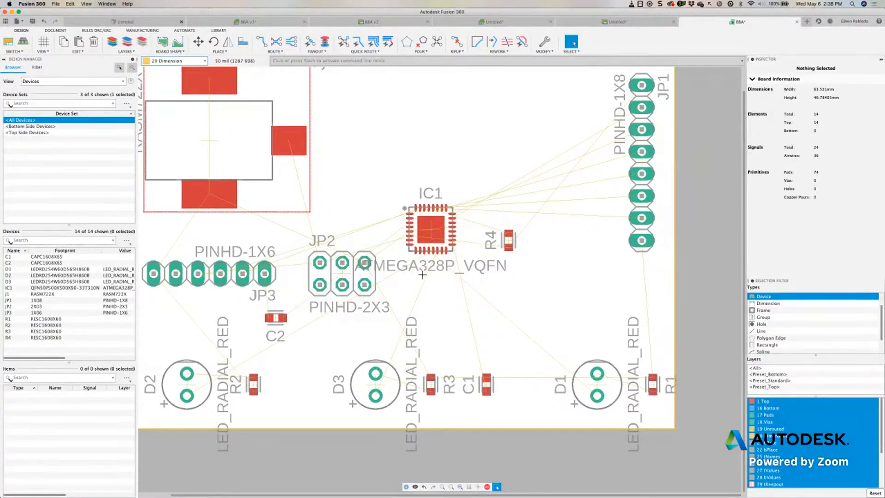
Step: Hide the tValues layer so the component value texts are not displayed on the board
click(115, 43)
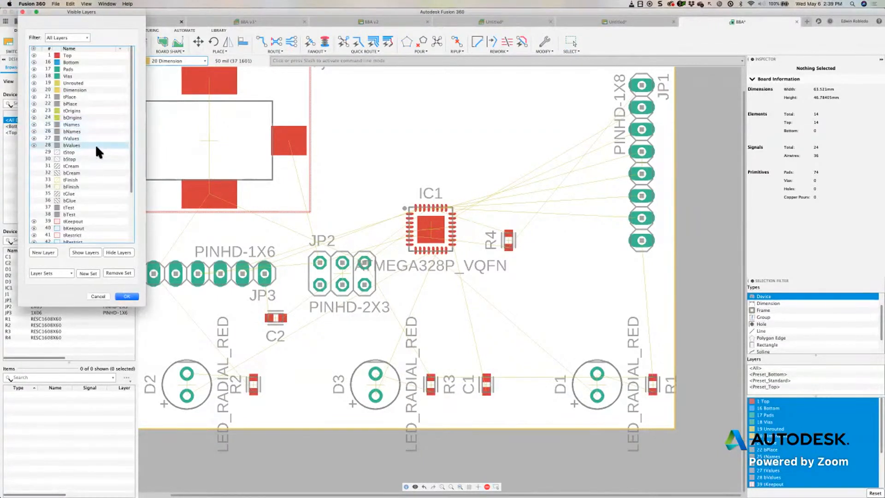
click(34, 138)
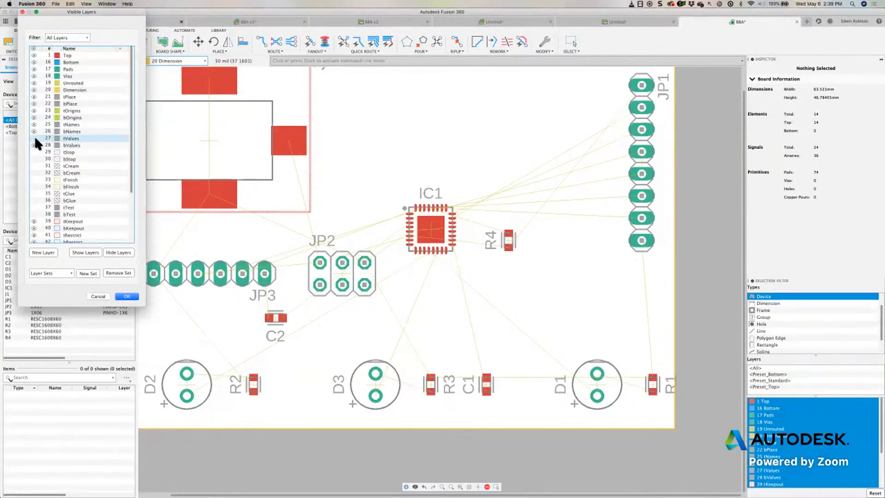
click(127, 296)
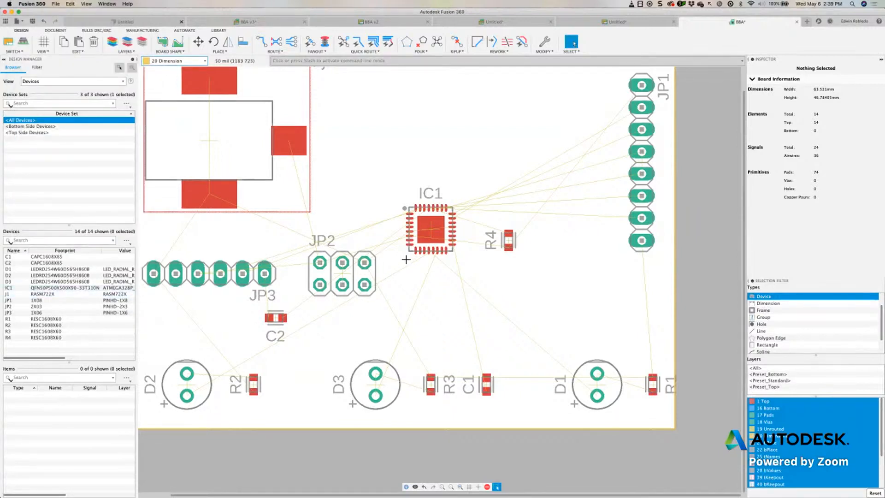
Step: Save the BBA board design with the whole board in view
scroll(406, 260, up, 1)
scroll(429, 264, down, 1)
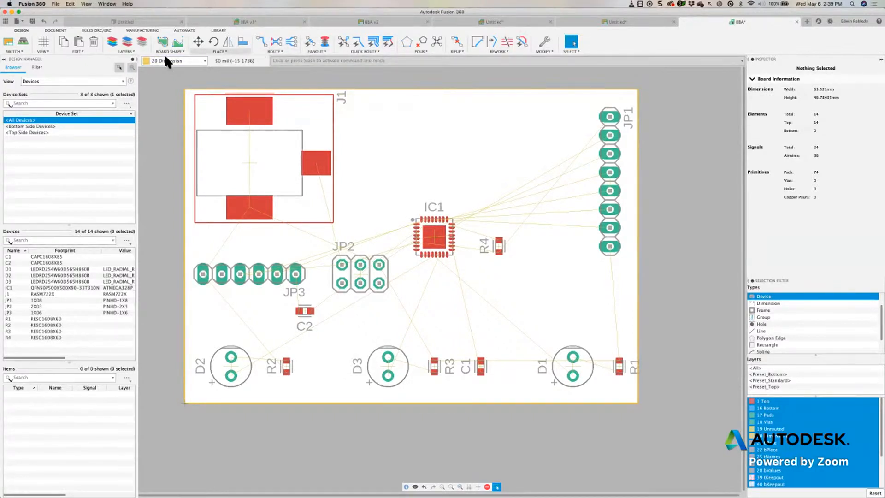
click(32, 21)
click(549, 155)
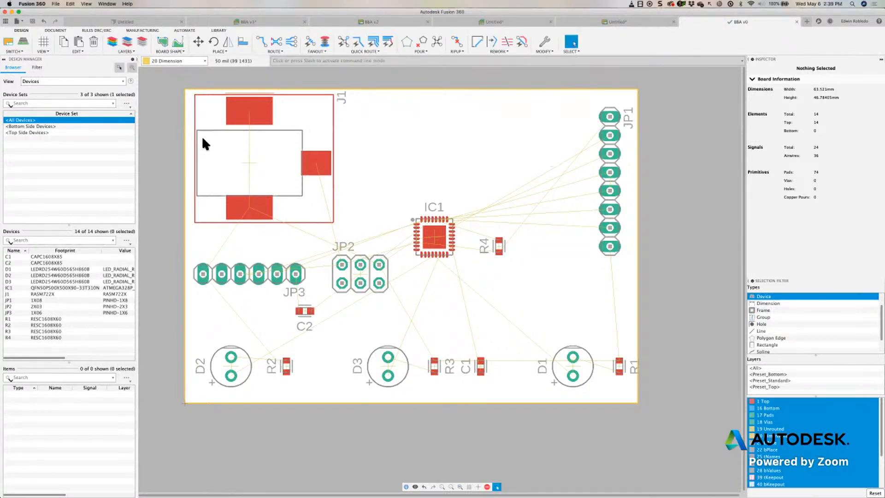
Step: Generate the 3D PCB of the board and examine the component placement in perspective and from the top
click(24, 40)
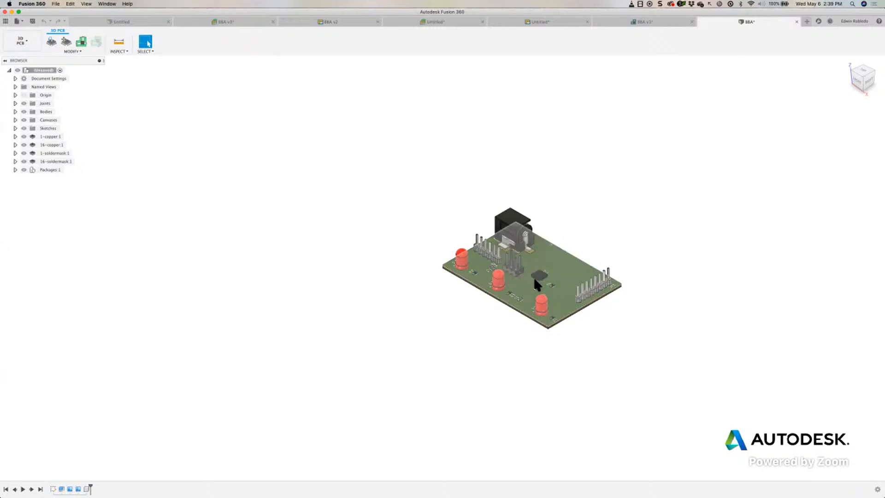
scroll(538, 275, down, 2)
scroll(539, 279, up, 5)
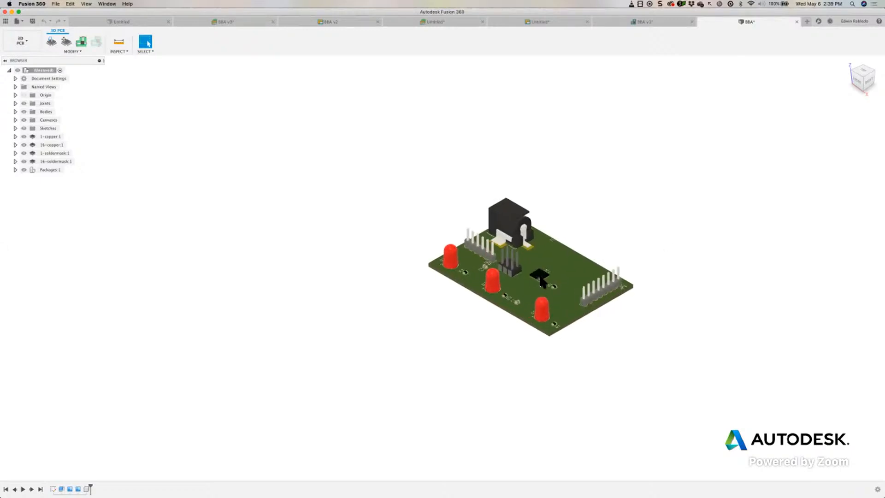
drag(855, 79, 789, 201)
click(863, 73)
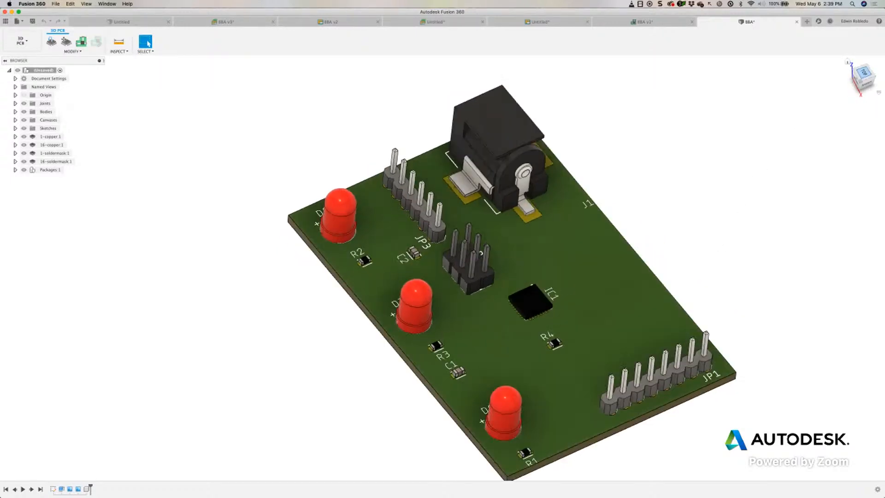
drag(861, 67, 711, 178)
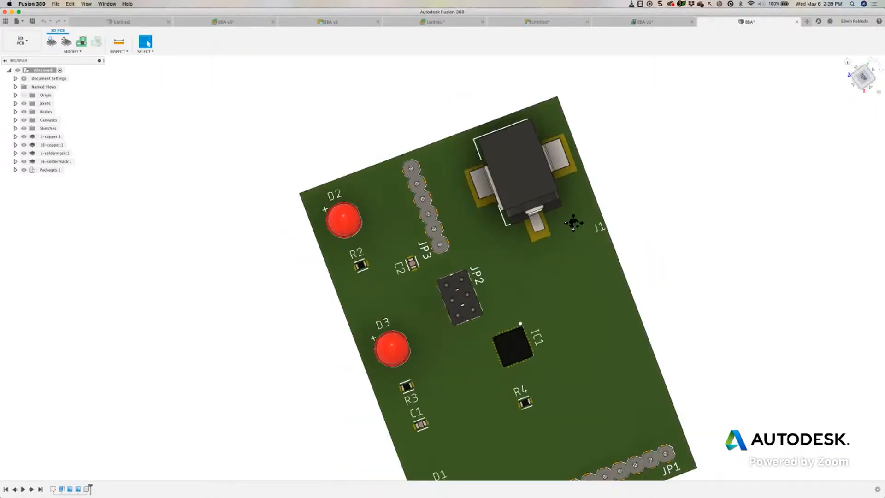
scroll(474, 218, right, 3)
scroll(484, 212, down, 1)
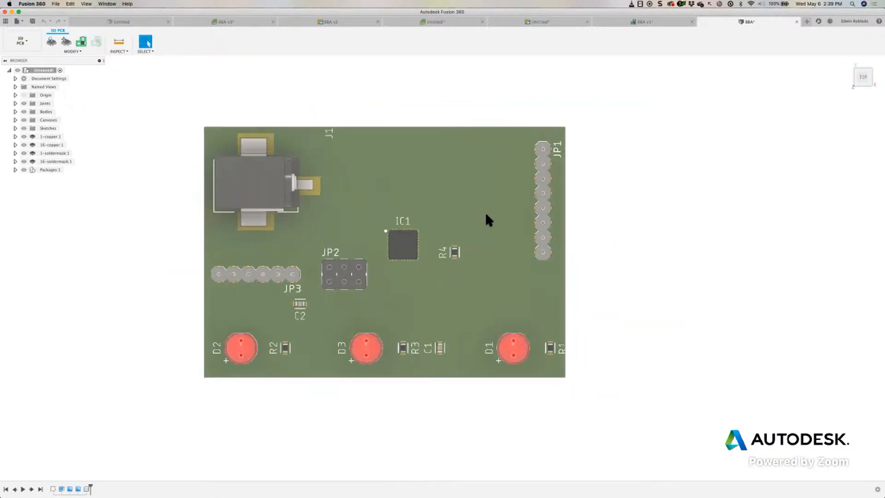
Step: Flip power jack J1 to the bottom side of the board in the 3D PCB
scroll(485, 212, up, 4)
scroll(484, 212, down, 2)
scroll(502, 220, left, 2)
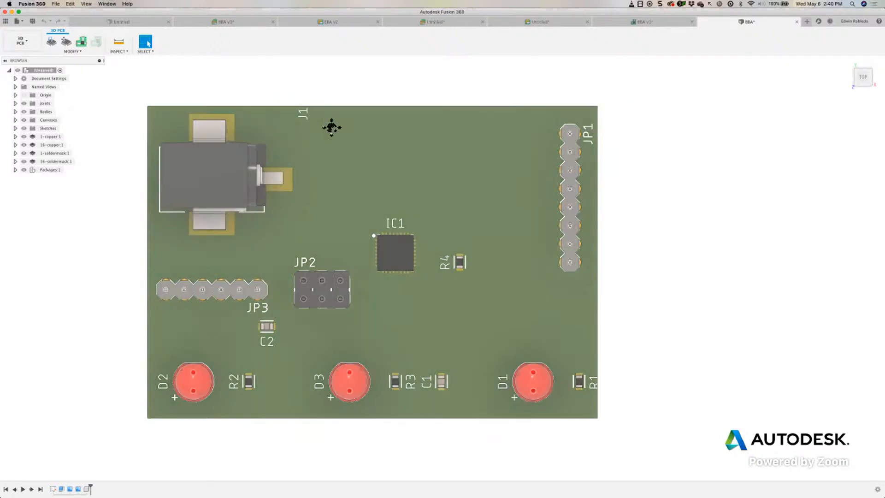
middle_drag(332, 126, 354, 141)
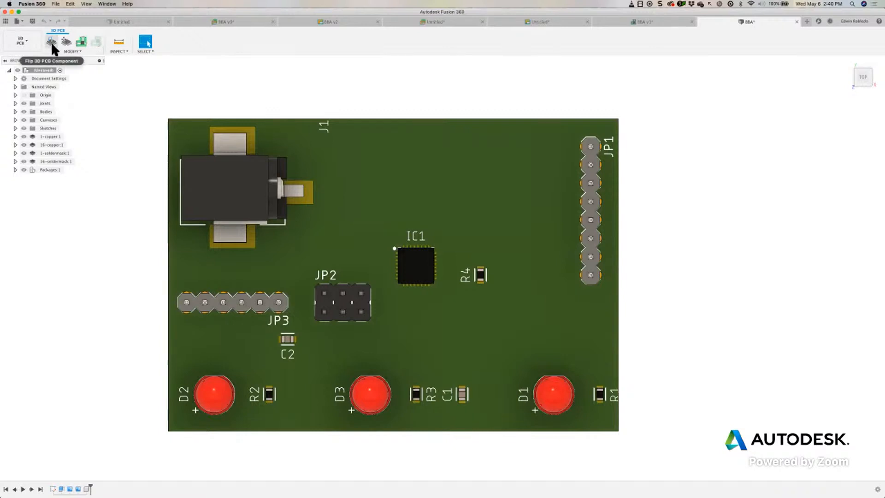
click(51, 42)
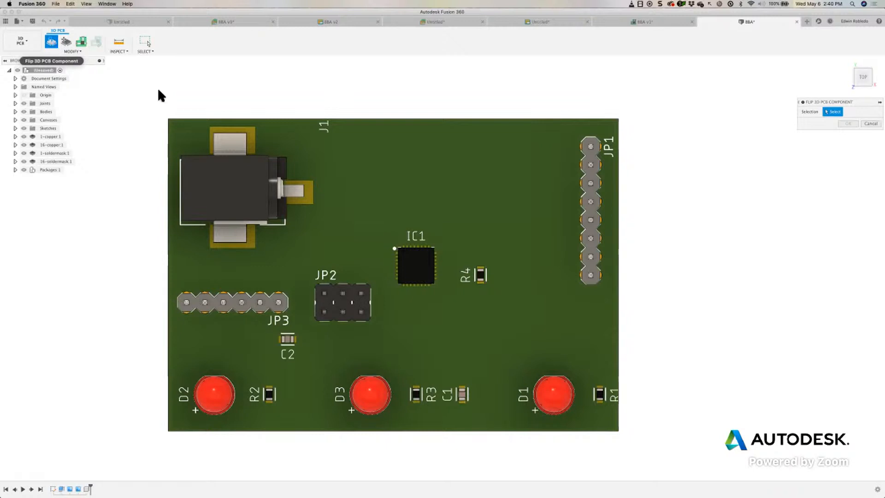
click(231, 196)
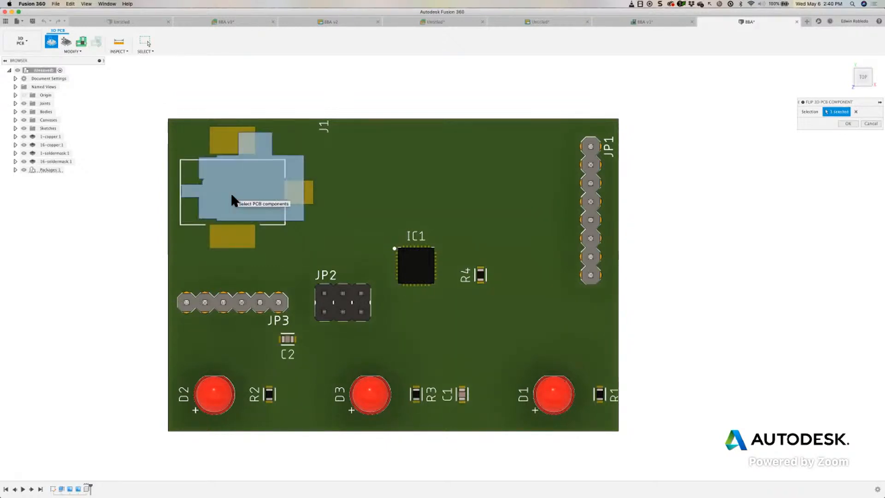
middle_drag(231, 195, 278, 198)
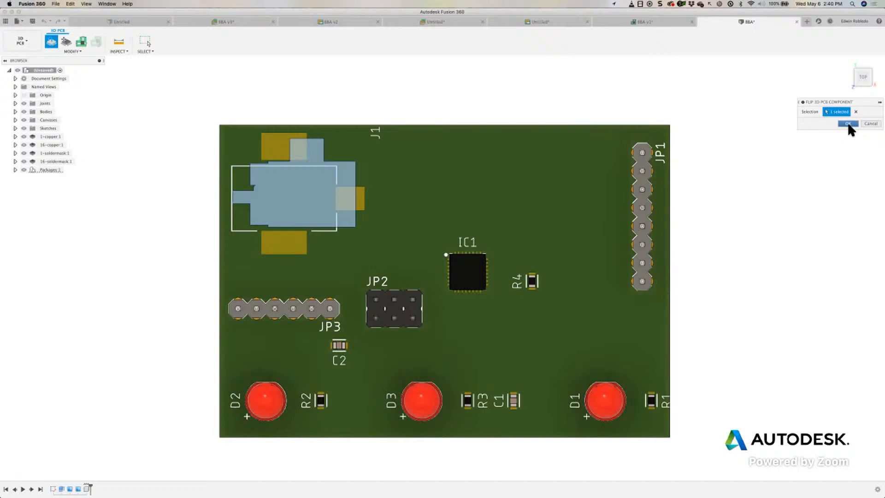
click(847, 122)
Step: Working from the bottom view, rotate power jack J1 half a turn, shift it just inside the board's edge, and apply with Update PCB enabled
middle_drag(409, 102, 451, 105)
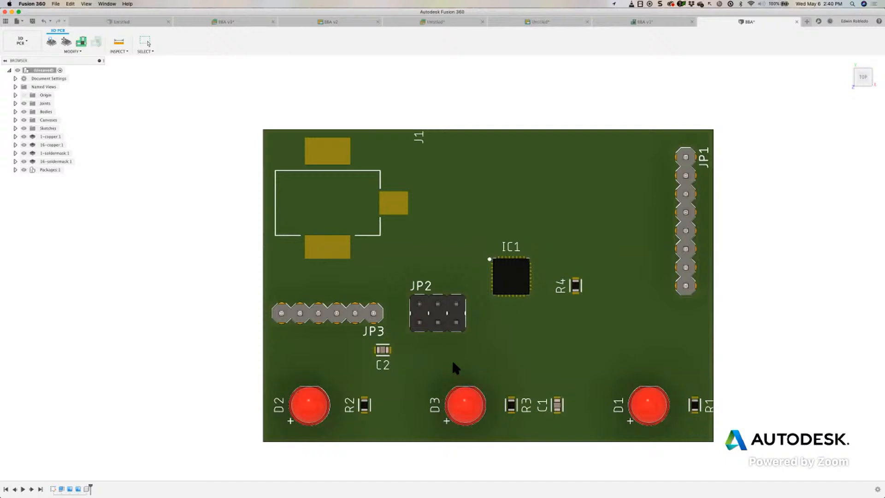
middle_drag(452, 366, 472, 340)
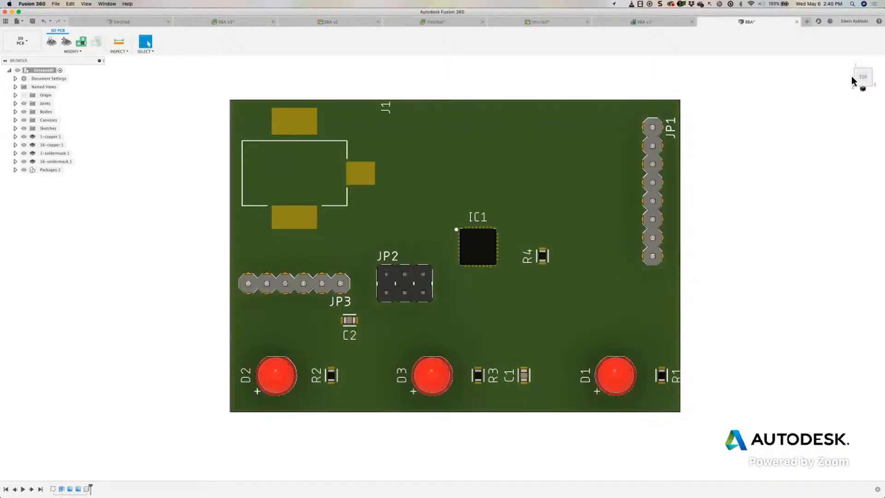
click(851, 80)
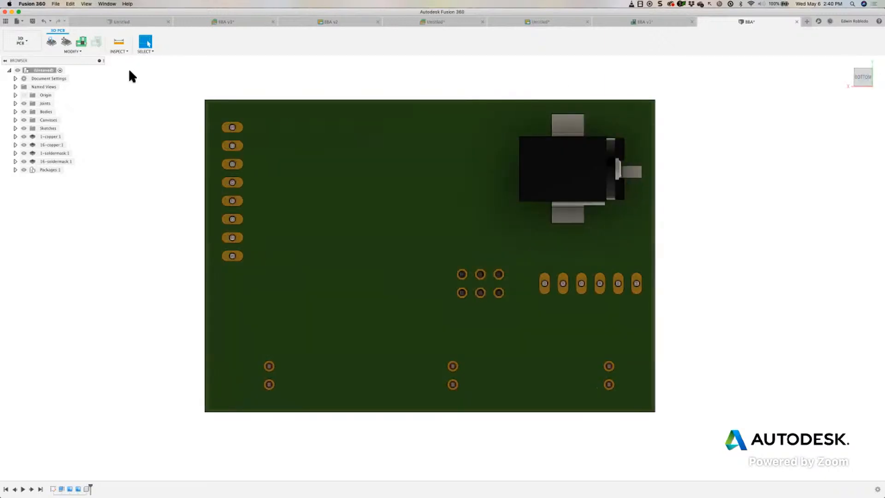
click(63, 42)
click(551, 152)
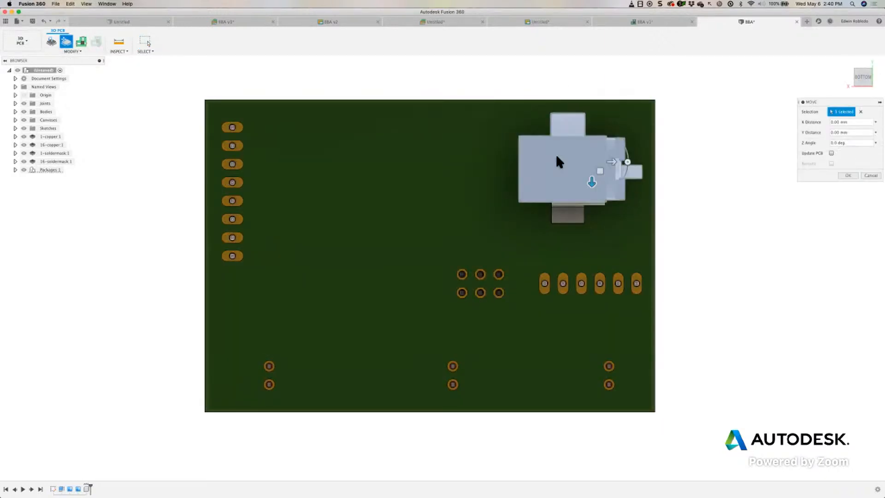
drag(626, 163, 532, 167)
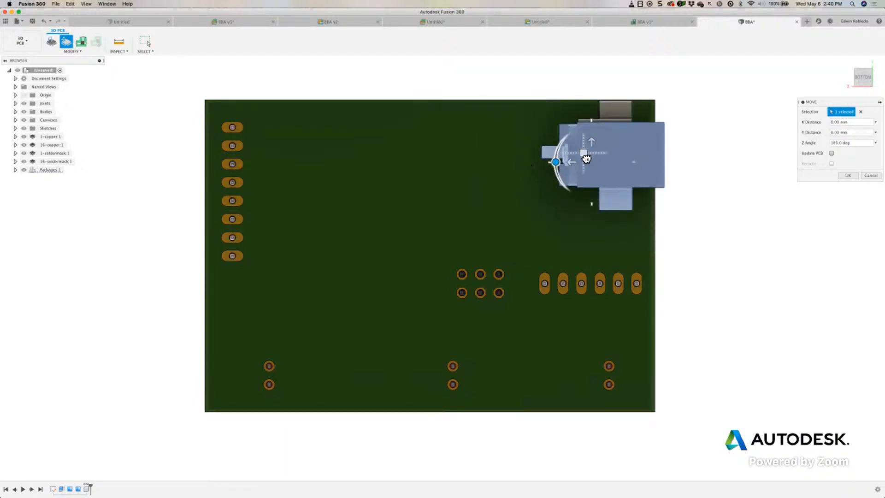
drag(585, 157, 574, 160)
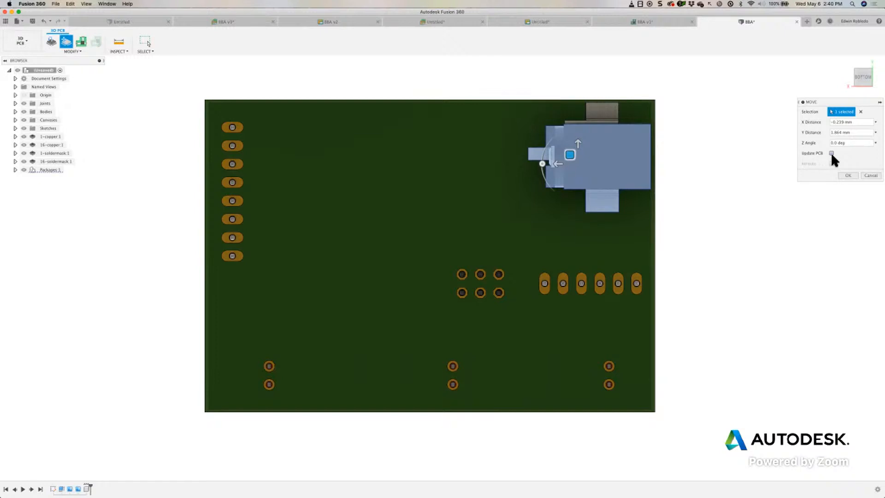
drag(807, 102, 709, 96)
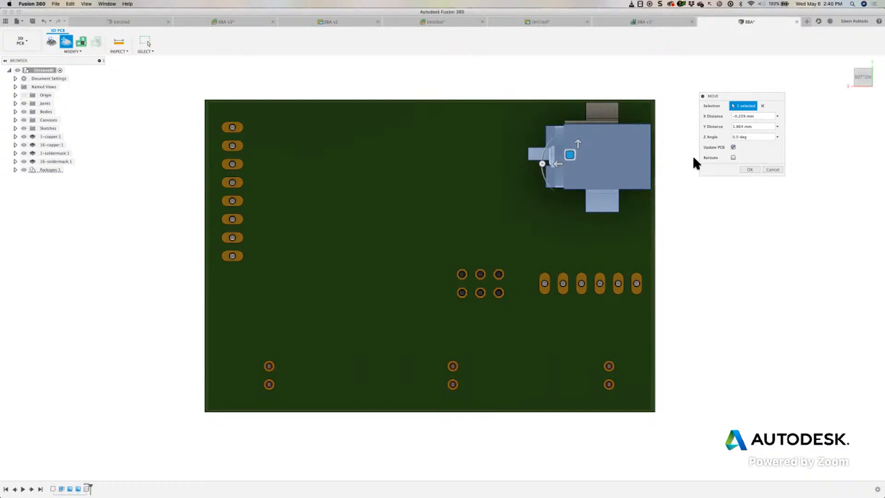
click(749, 169)
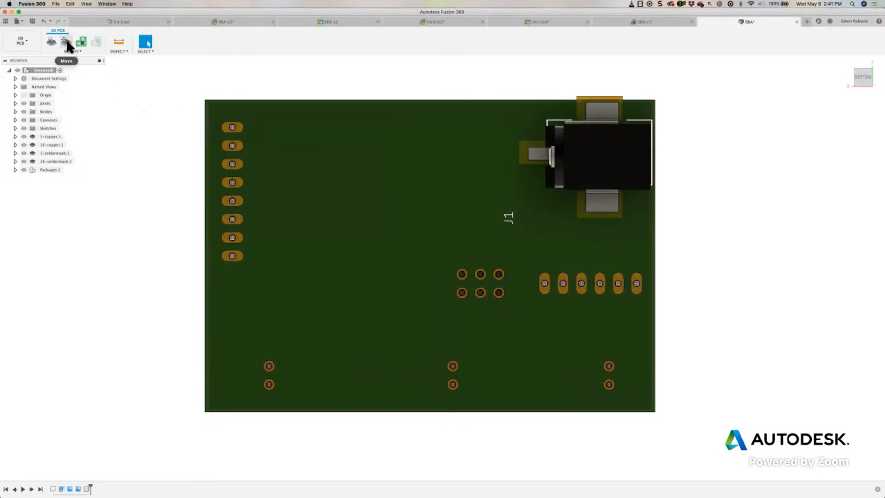
Step: Move power jack J1 by -3.00 mm in X distance so its pads sit inside the board, with Update PCB enabled
click(67, 45)
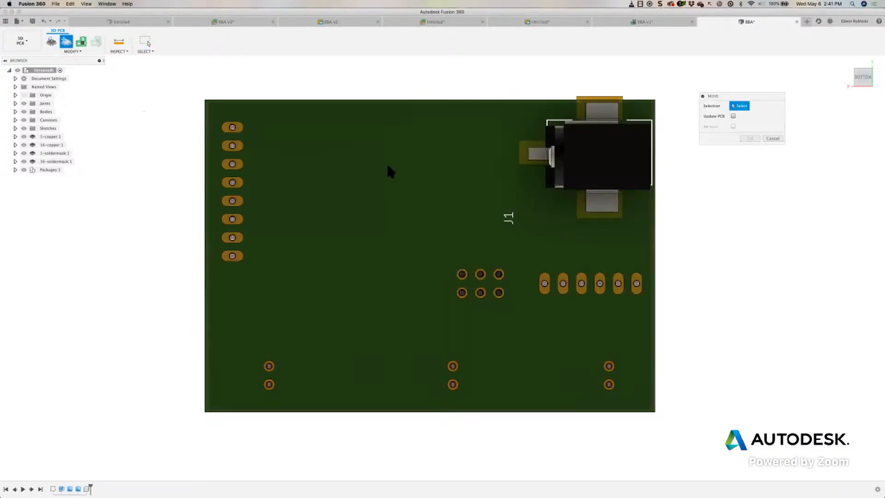
click(581, 156)
drag(582, 144, 585, 166)
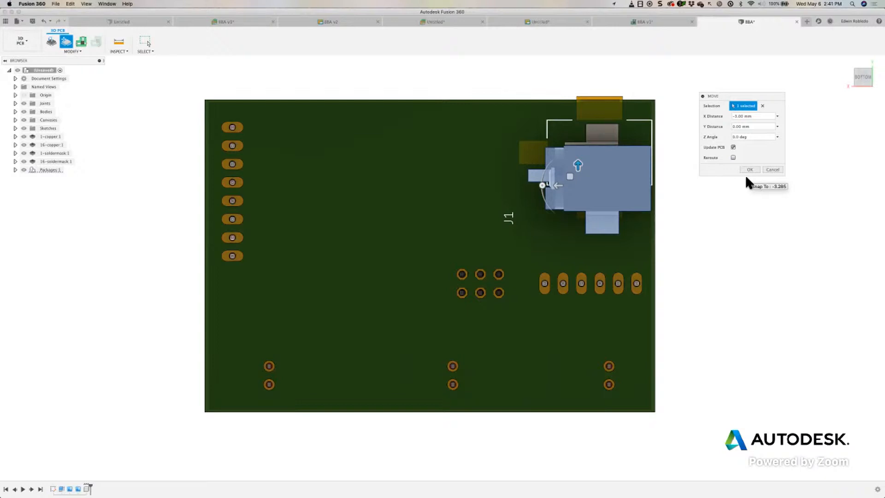
click(749, 169)
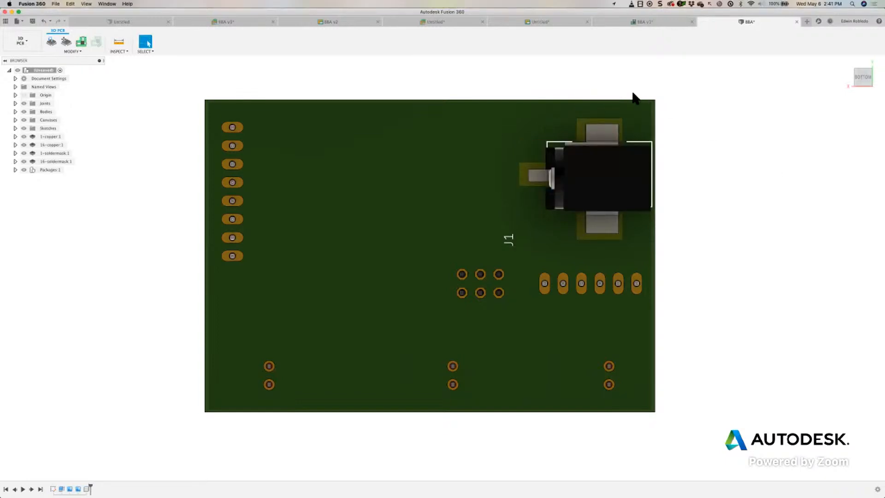
Step: Save the 3D PCB as BBA and push its changes to the 2D board, agreeing to continue despite the sync warning
click(32, 24)
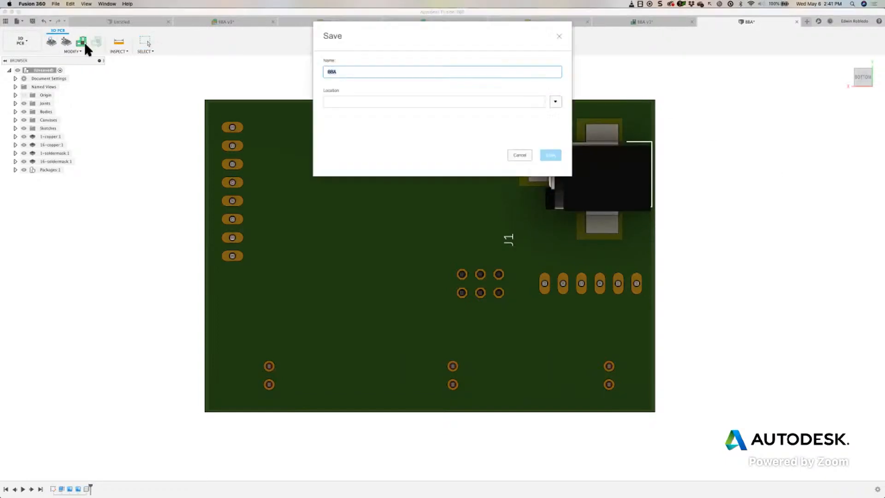
click(551, 155)
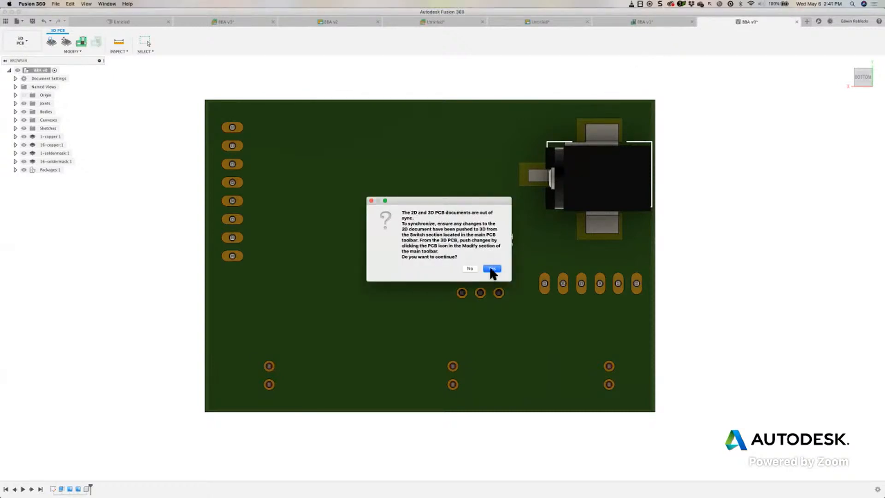
click(491, 269)
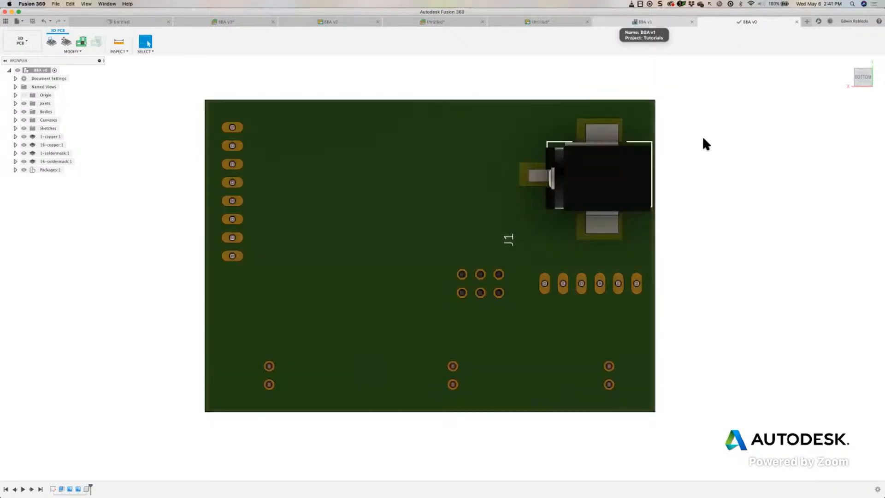
Step: Check J1's placement in the 2D board document and examine the 3D PCB from the bottom, in perspective and from the top
click(646, 22)
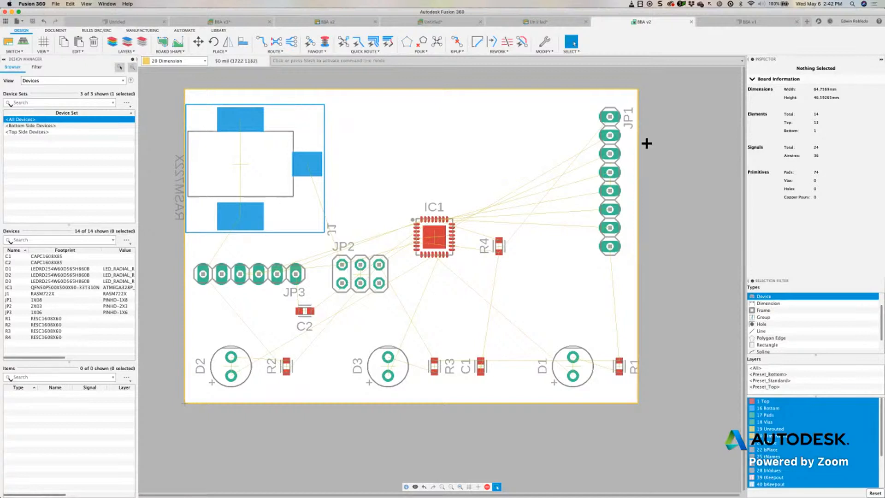
click(735, 21)
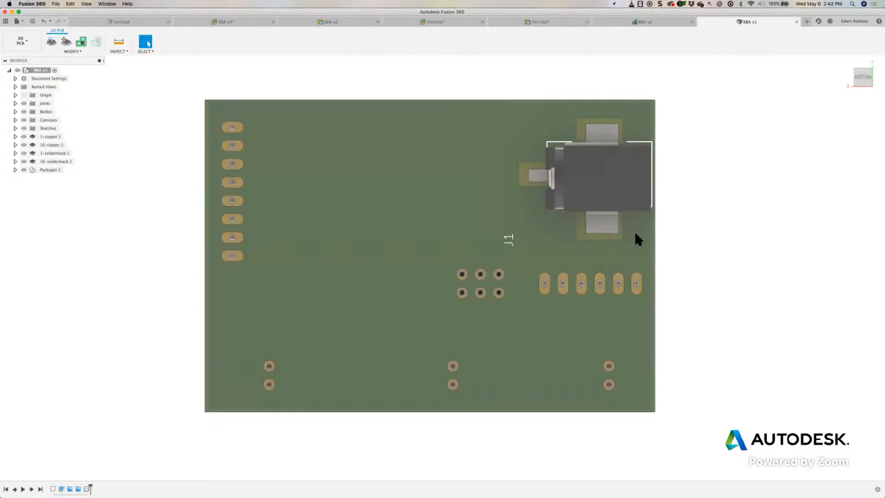
mouse_move(634, 231)
middle_down()
mouse_move(572, 242)
mouse_move(544, 235)
middle_up()
middle_drag(623, 240, 653, 249)
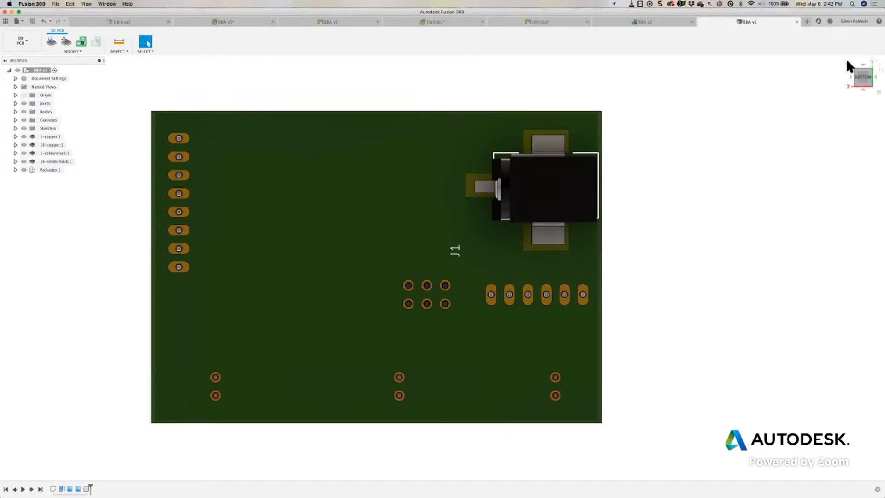
click(847, 61)
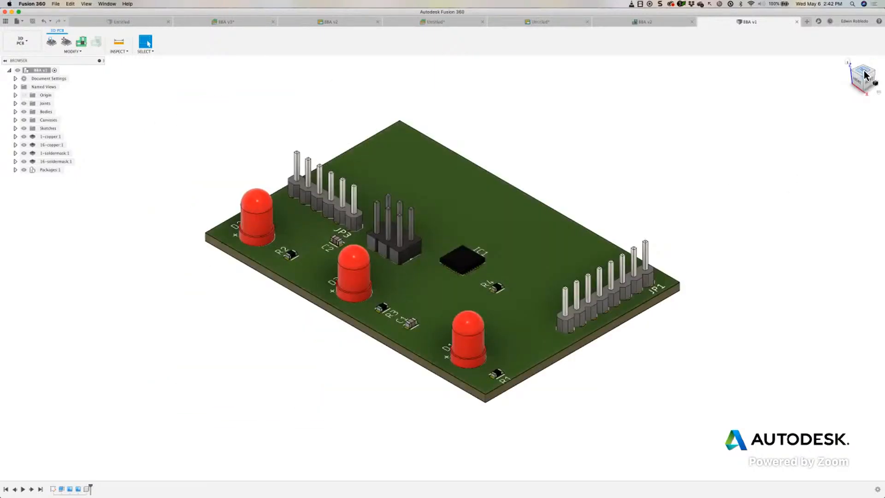
click(863, 72)
middle_drag(739, 202, 659, 193)
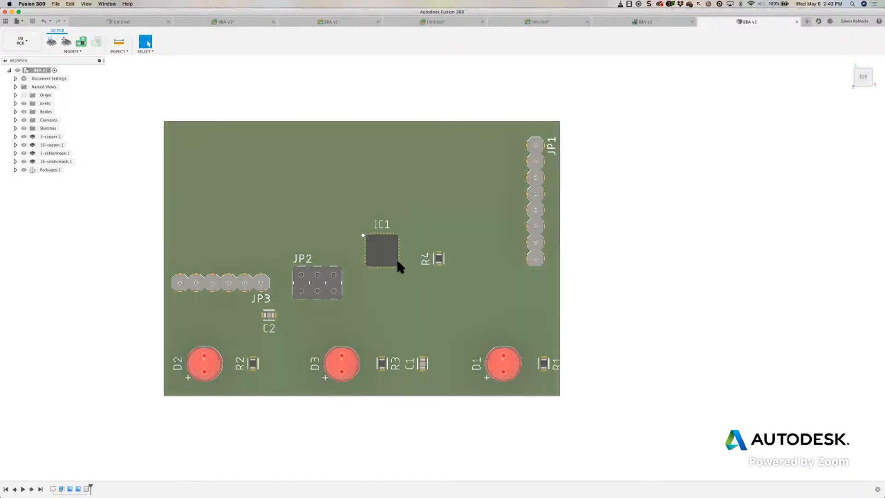
Step: Measure the distance between the base edge of LED D3 and capacitor C1 on the tilted 3D PCB
shift+middle_drag(382, 253, 377, 234)
scroll(386, 250, up, 5)
scroll(386, 250, down, 4)
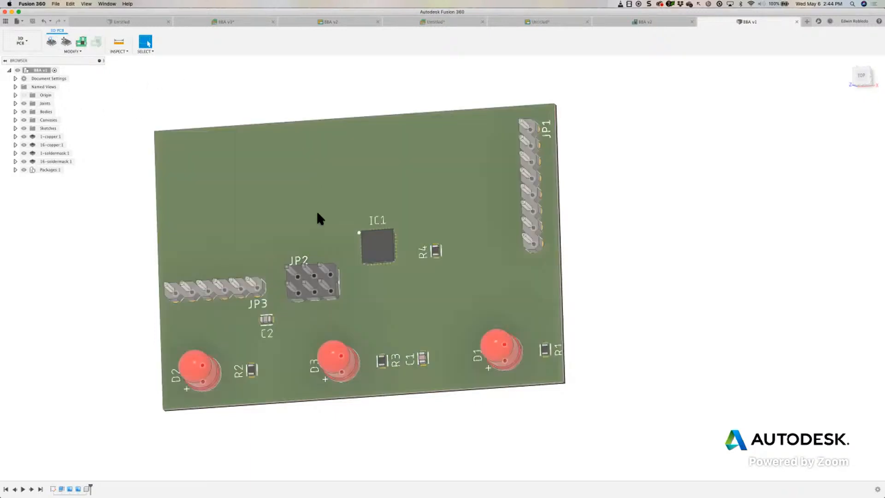
scroll(317, 209, up, 3)
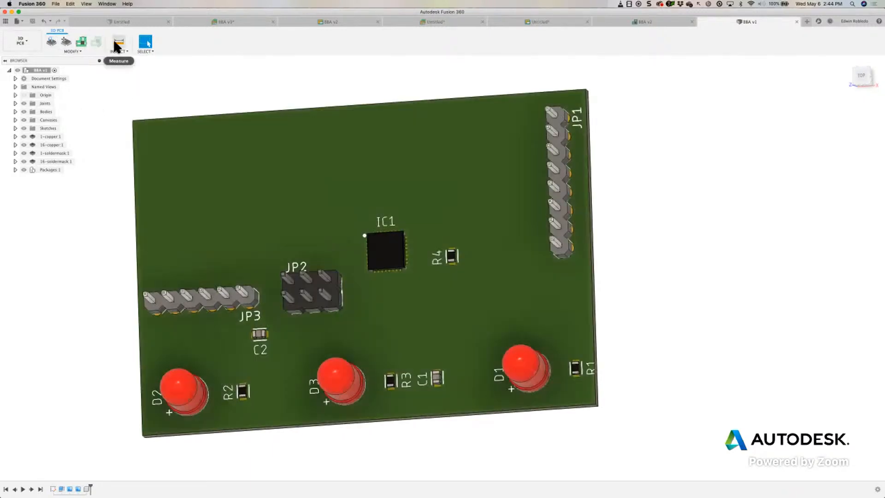
click(118, 41)
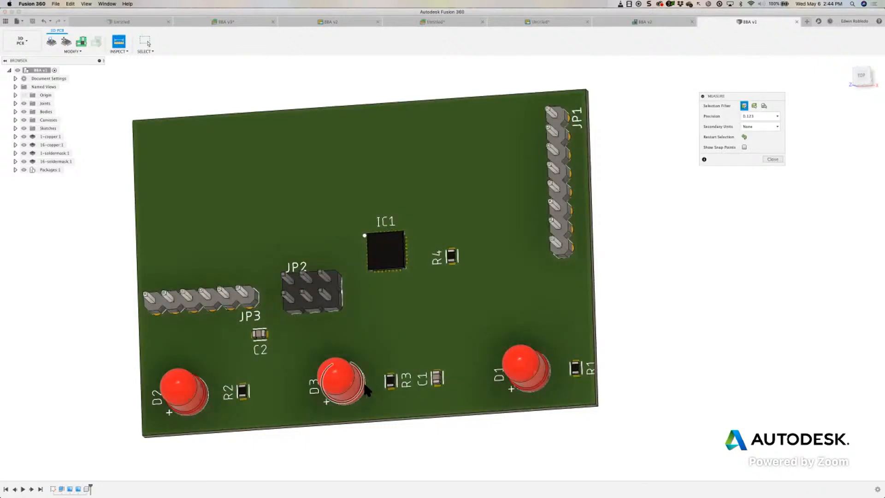
click(364, 381)
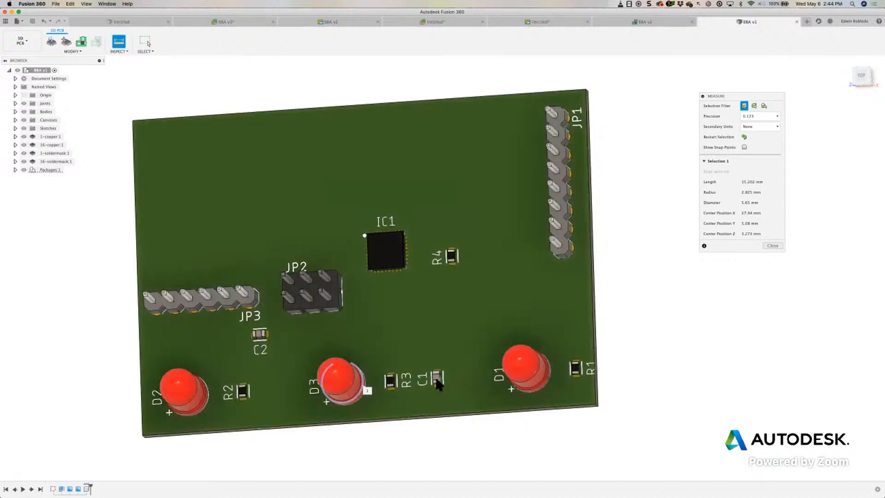
click(434, 380)
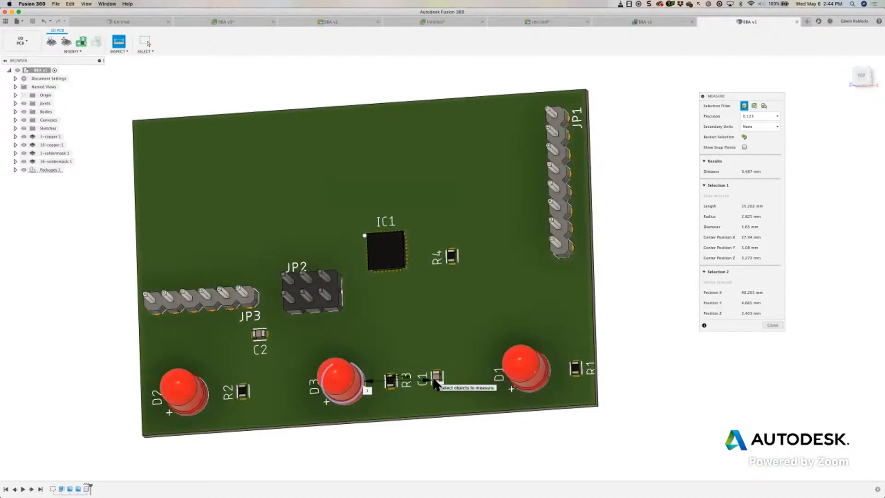
scroll(412, 376, up, 2)
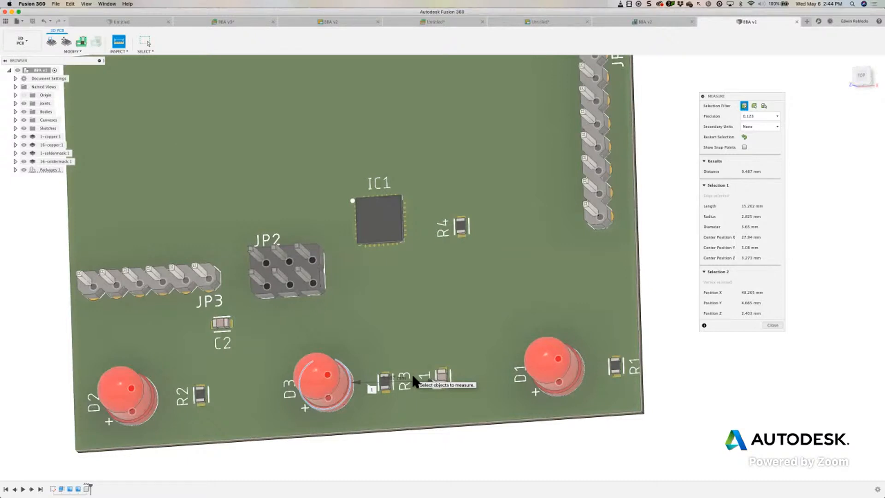
scroll(412, 376, up, 3)
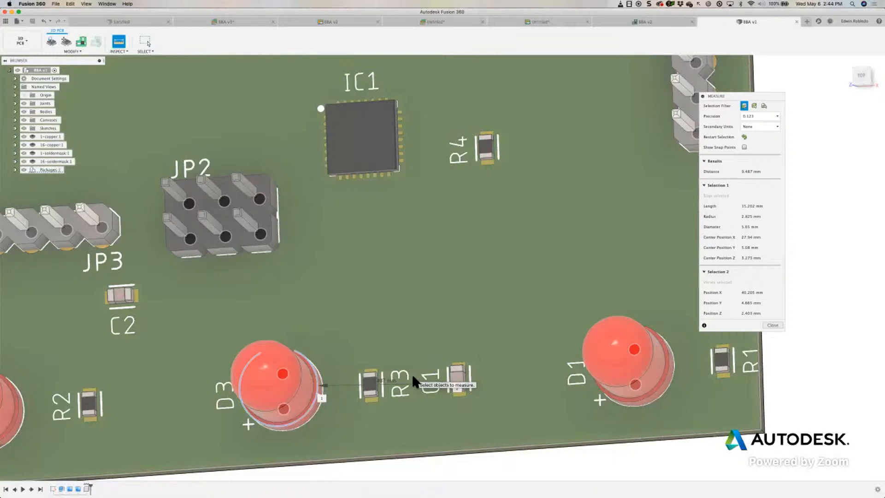
key(Escape)
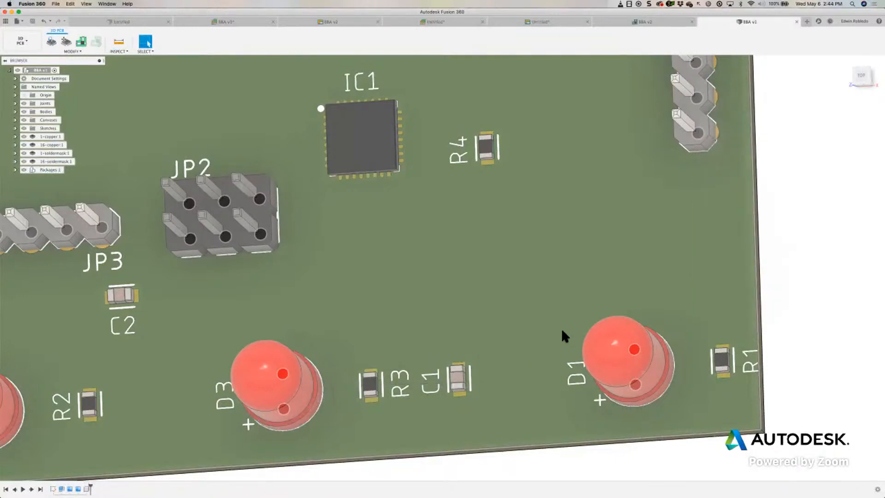
Step: Return the 3D PCB to the top view, close in on the row of LEDs and resistors
scroll(510, 306, down, 5)
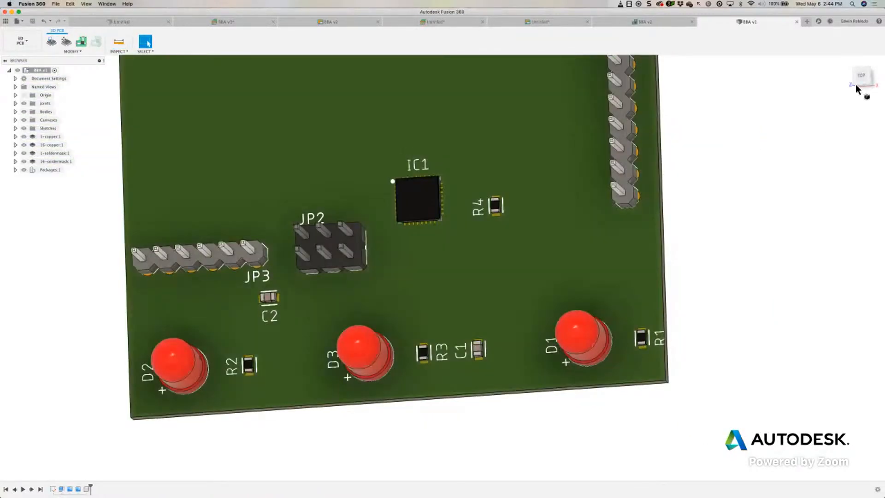
click(859, 79)
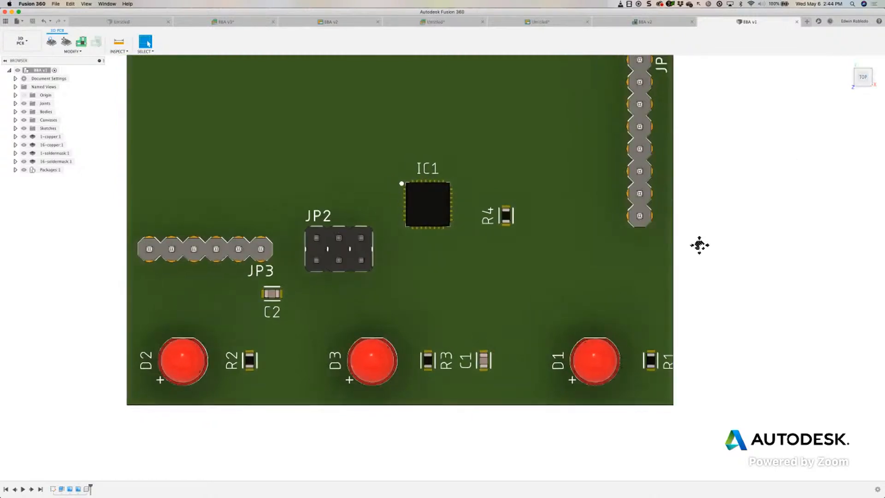
scroll(695, 241, up, 1)
middle_drag(694, 241, 691, 166)
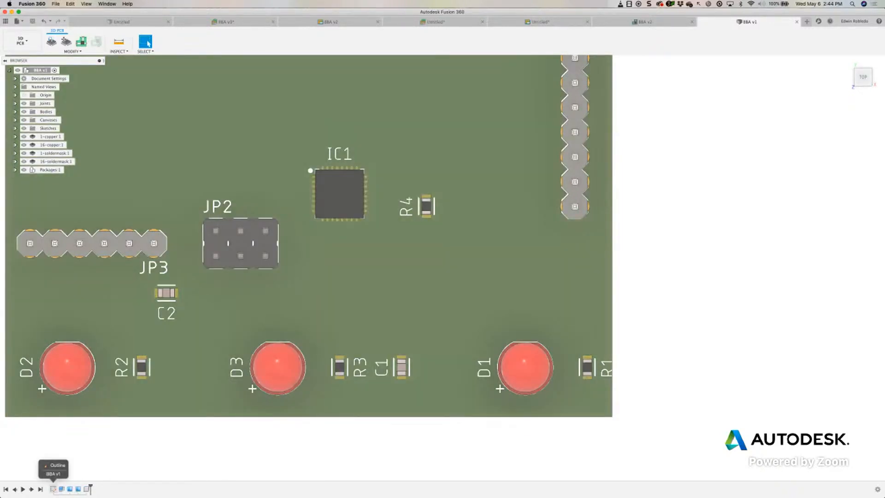
Step: Edit the board outline sketch and fillet its upper-right corner with a 4 mm radius
click(53, 488)
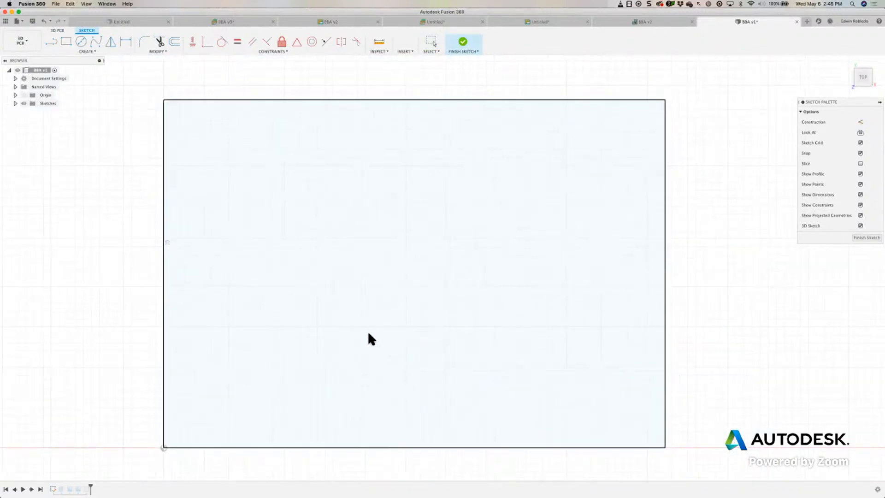
click(143, 43)
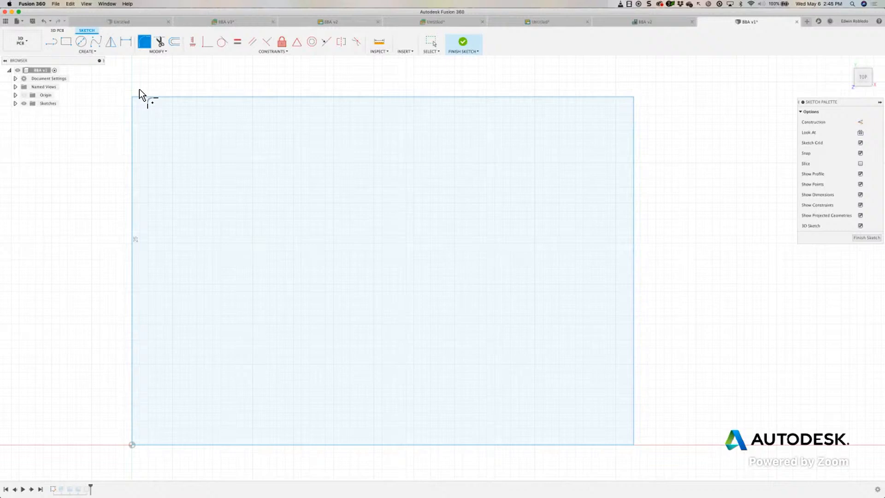
click(632, 98)
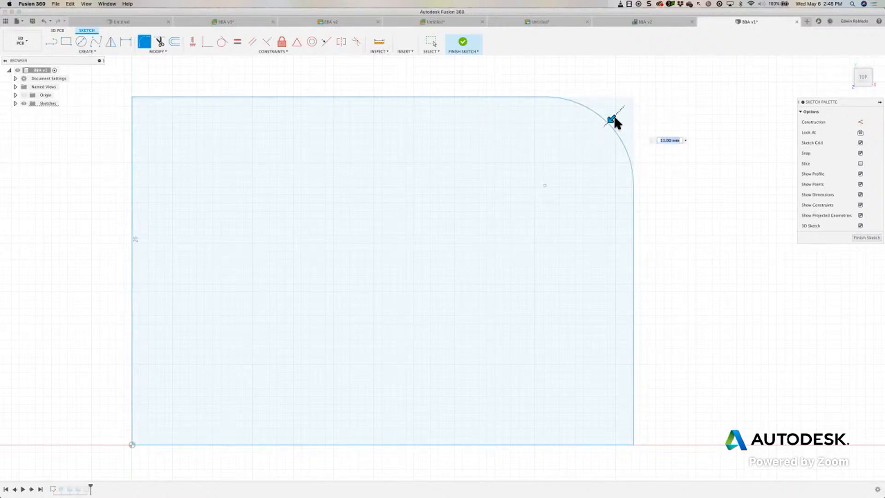
drag(624, 118, 638, 109)
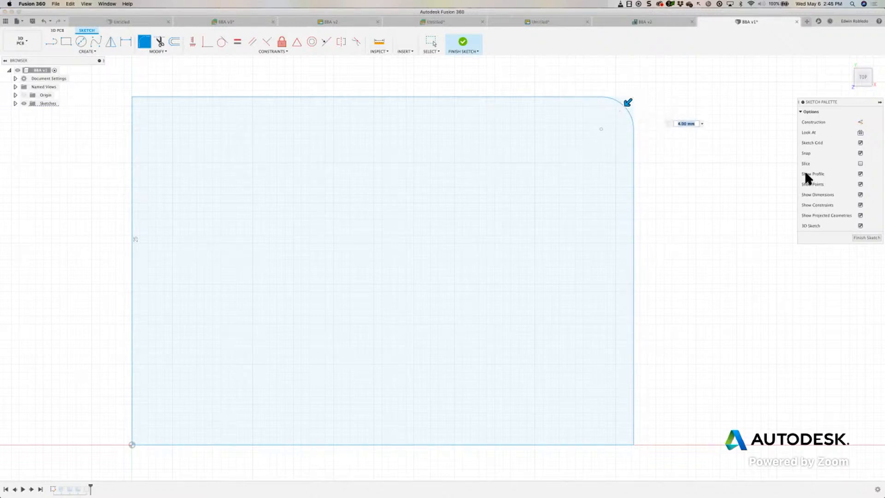
click(858, 238)
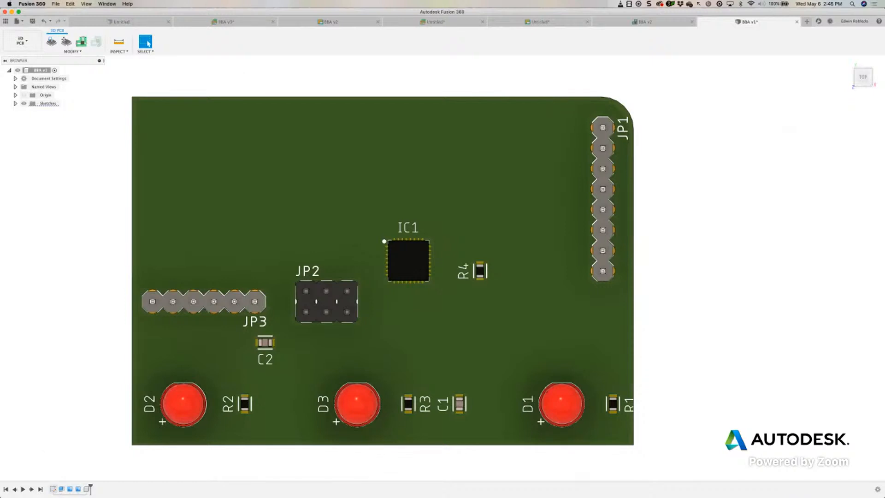
Step: Fillet the outline sketch's lower-right corner with a 2.5 mm radius and push the new board shape to the 2D board
right_click(54, 489)
click(71, 459)
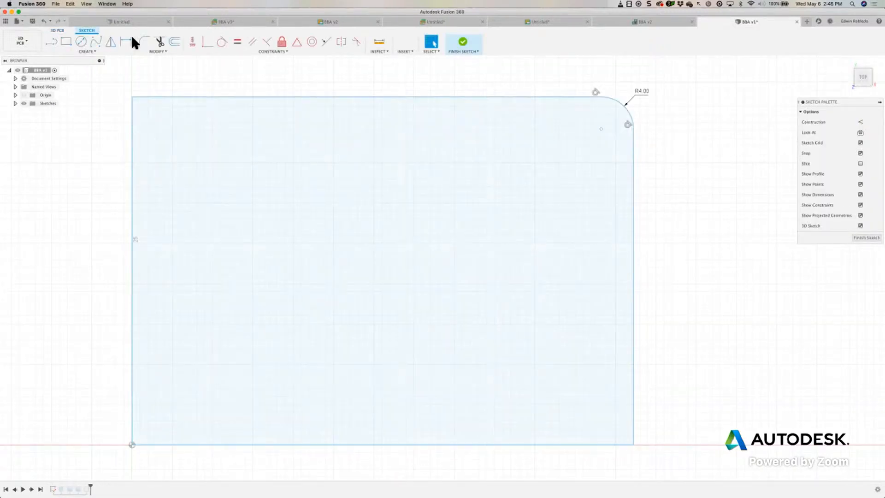
click(144, 43)
click(633, 443)
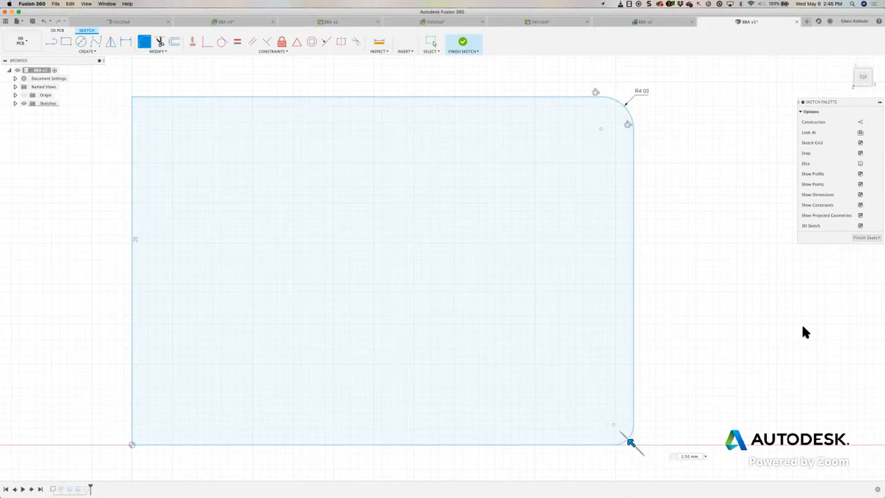
click(867, 237)
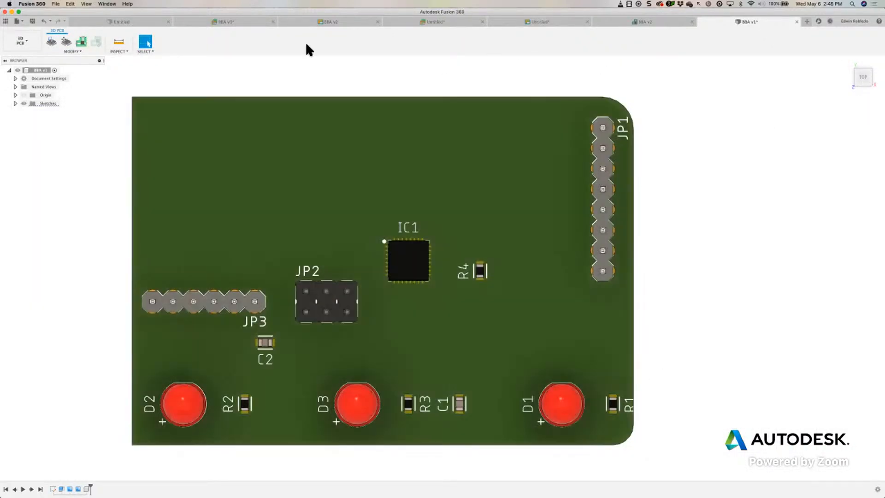
click(81, 43)
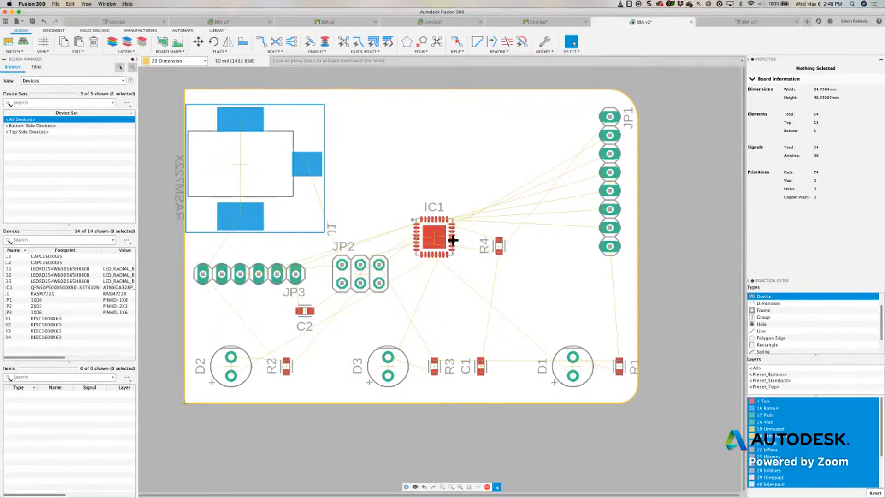
Step: Start QuickRoute Guided around IC1, reset the selection filter to all object types, and leave the routing command
scroll(452, 239, up, 3)
scroll(436, 263, up, 5)
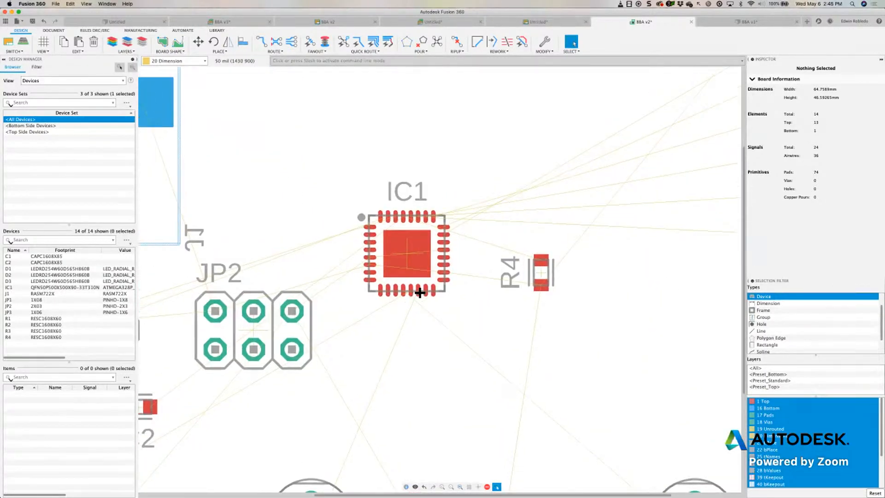
click(388, 41)
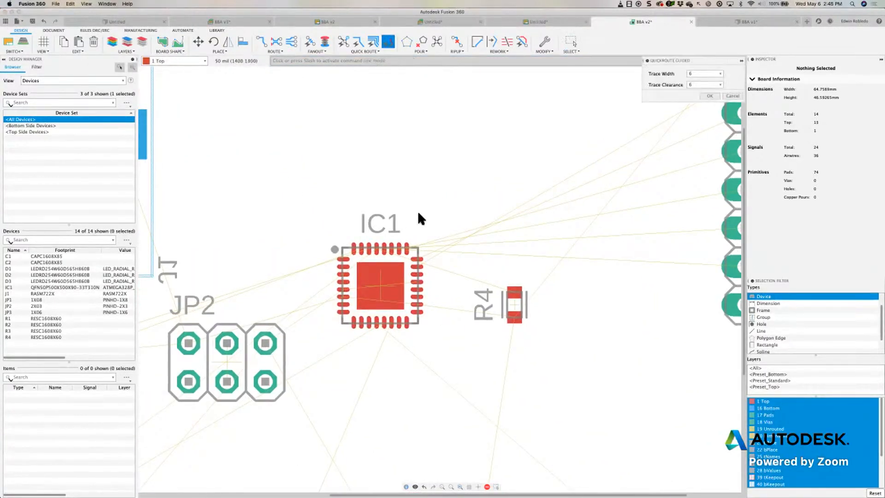
scroll(456, 230, down, 1)
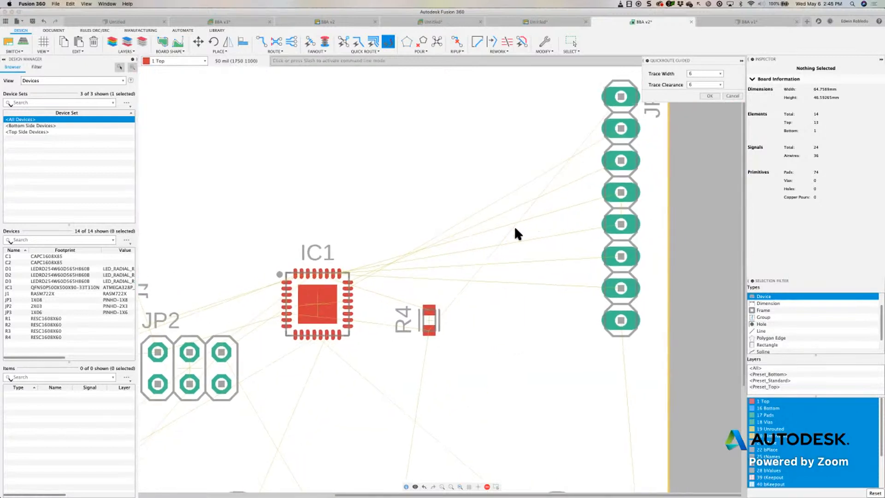
scroll(622, 170, up, 1)
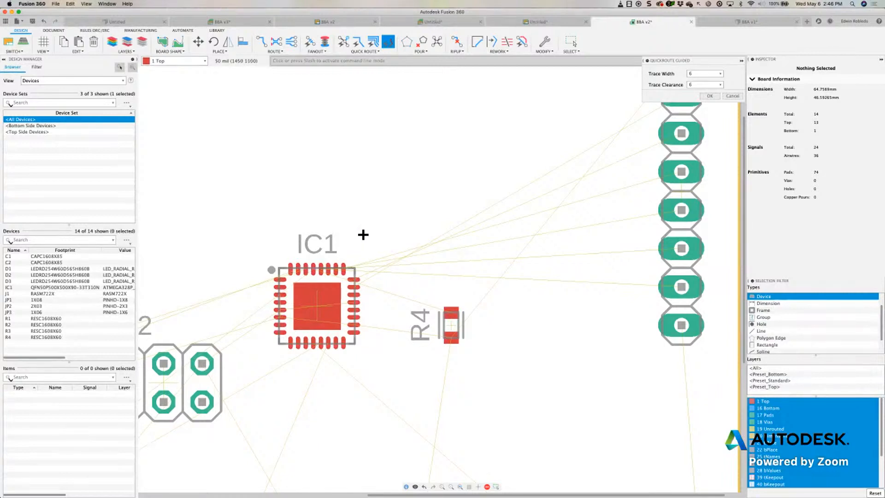
scroll(361, 234, up, 1)
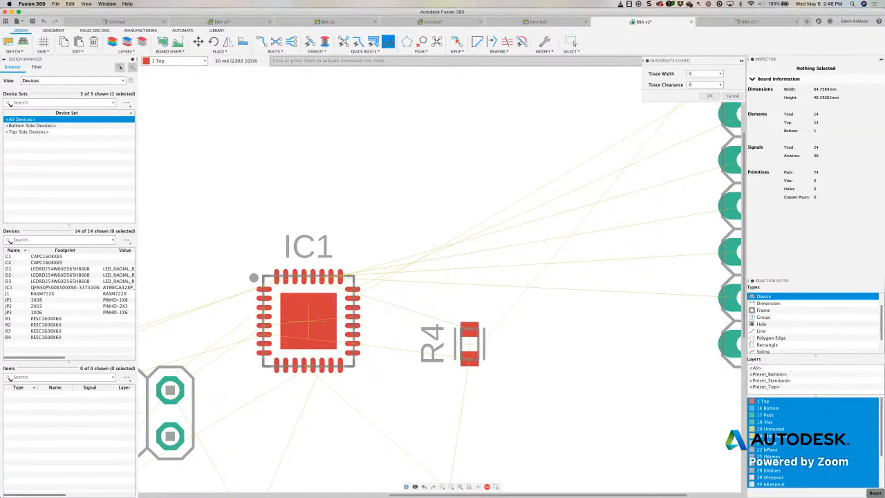
click(874, 492)
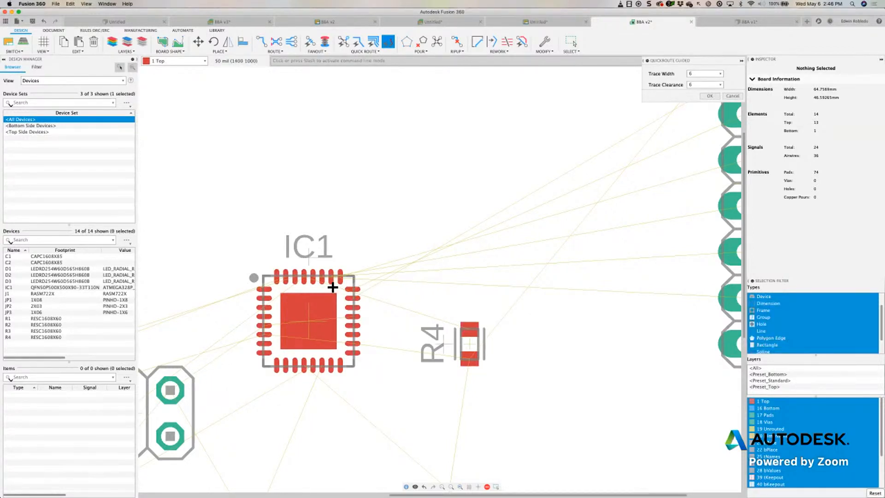
scroll(333, 287, down, 3)
scroll(336, 293, up, 5)
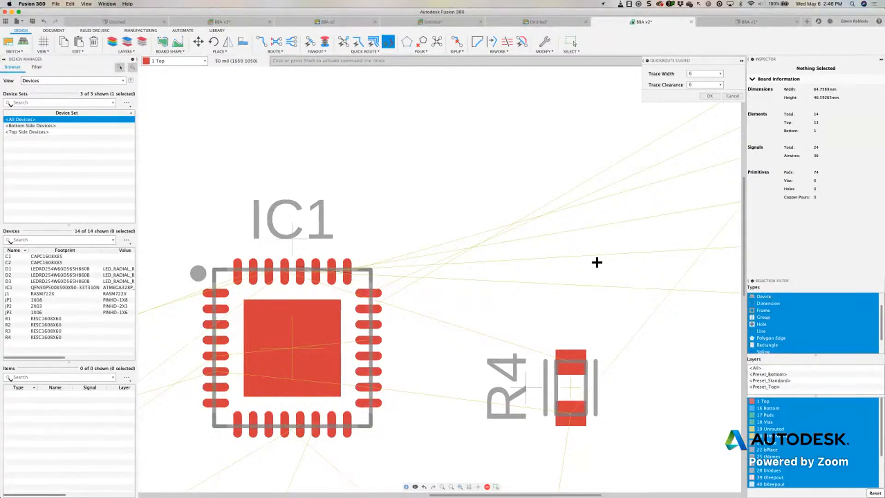
click(710, 96)
Step: Try to route a 6 mil trace manually on the Top layer from R4's lower pad, keeping the routing options clear of IC1
scroll(376, 244, up, 3)
scroll(376, 243, down, 4)
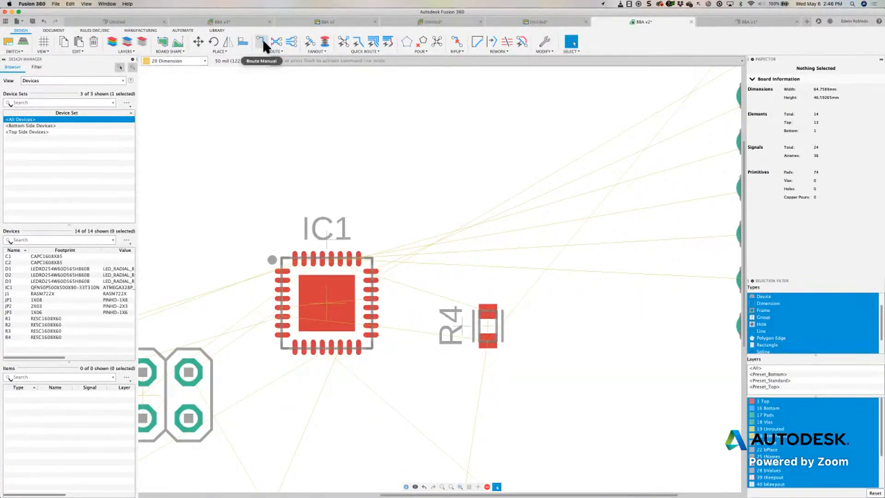
click(261, 41)
drag(676, 60, 206, 80)
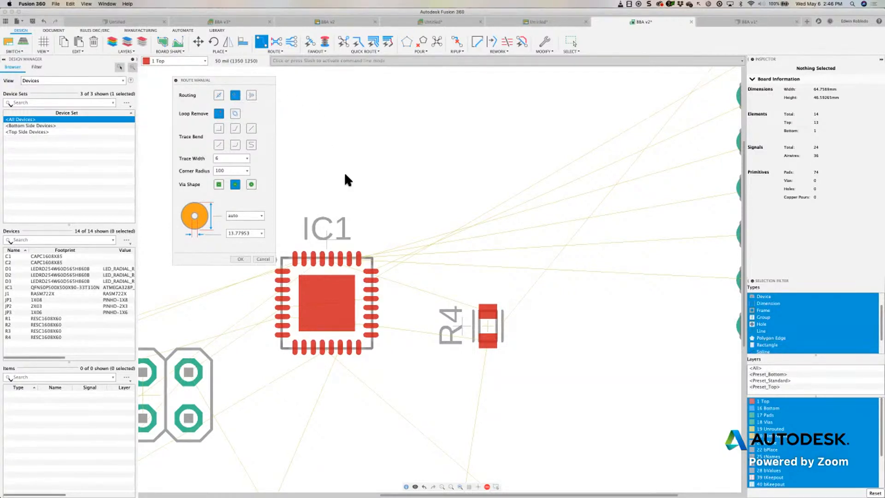
click(484, 341)
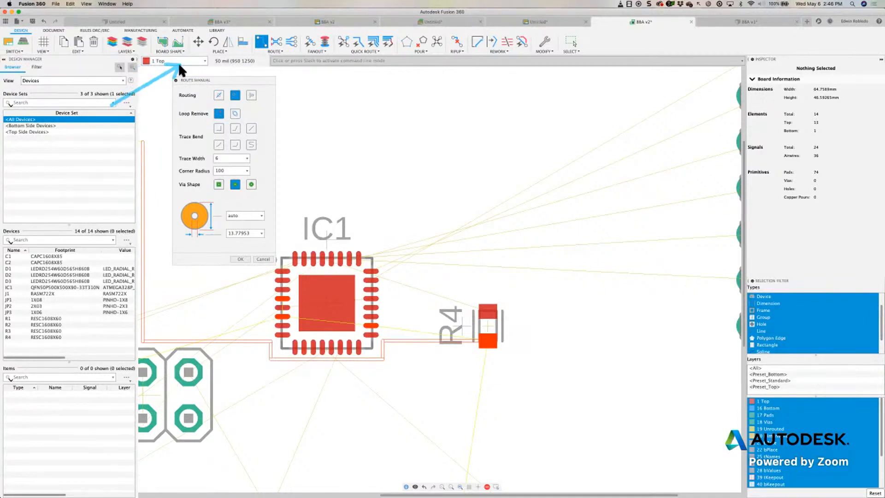
mouse_move(178, 66)
mouse_down()
mouse_move(367, 328)
mouse_move(485, 310)
mouse_move(484, 343)
mouse_move(304, 301)
mouse_move(142, 80)
mouse_move(165, 57)
mouse_move(180, 64)
mouse_move(171, 61)
mouse_up()
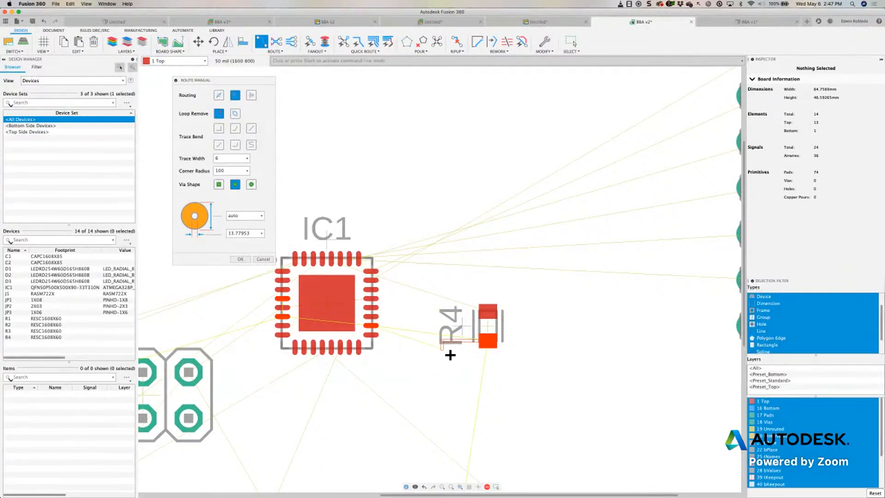
scroll(450, 355, up, 2)
scroll(449, 355, up, 1)
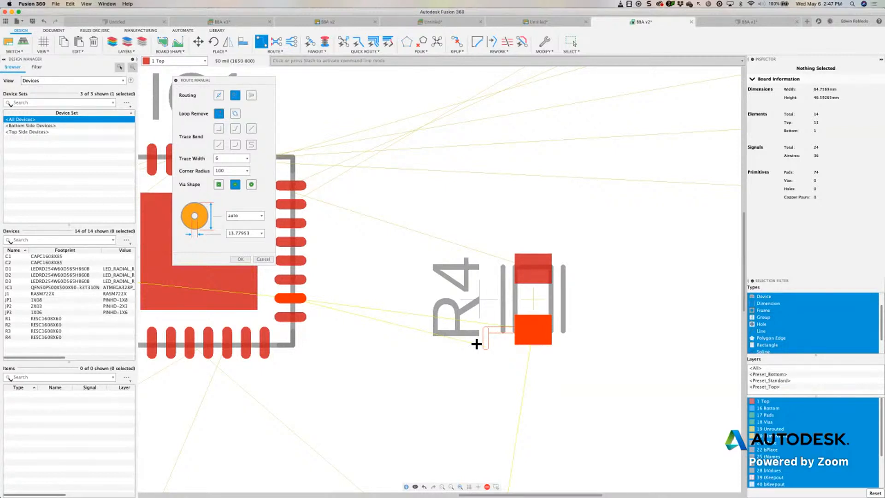
Step: Turn on the board's grid display and set the grid size to 2 mil
click(43, 41)
click(33, 36)
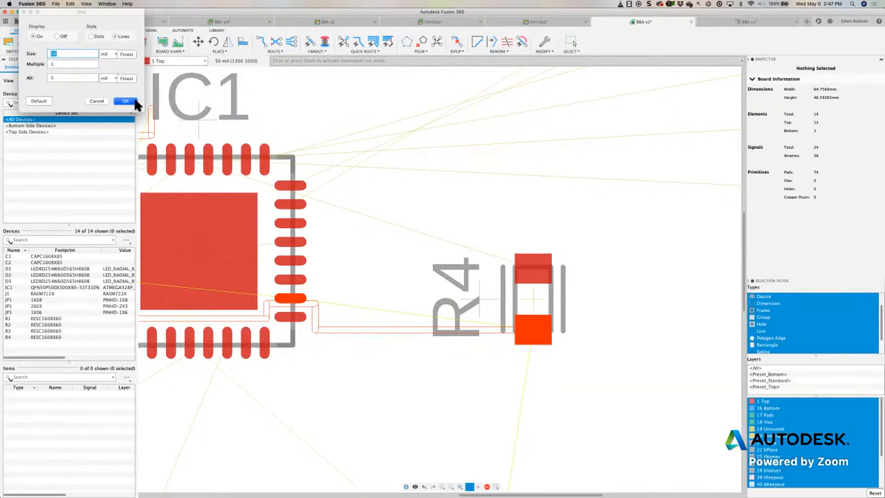
click(125, 101)
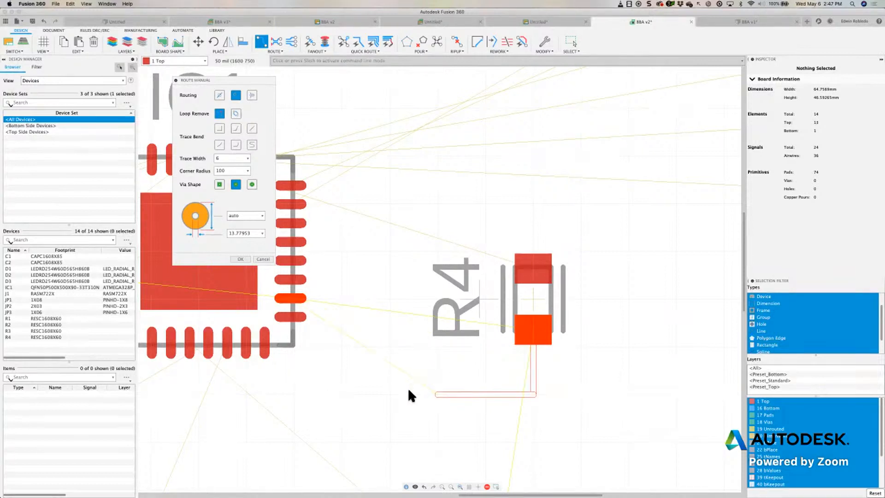
click(44, 42)
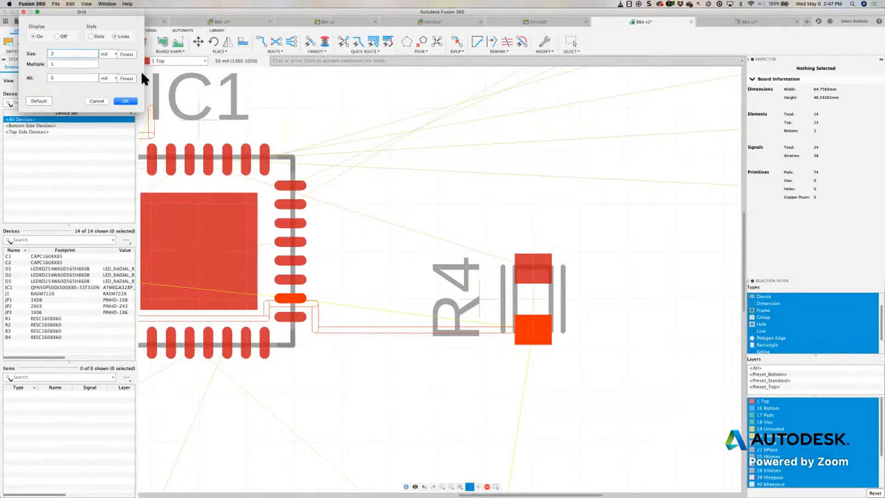
click(126, 101)
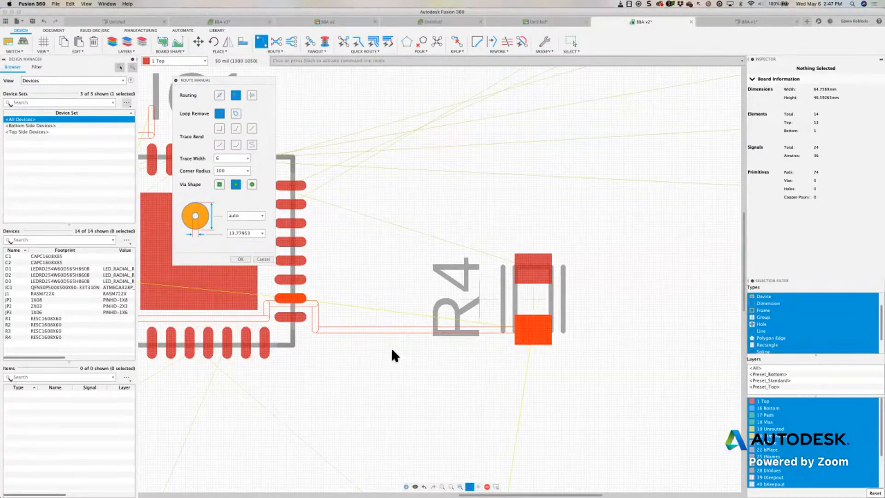
Step: Switch manual routing to ignore obstacles and try bringing R4's trace to its highlighted IC1 pad, then abandon the trace
middle_drag(273, 339, 394, 342)
scroll(389, 348, up, 5)
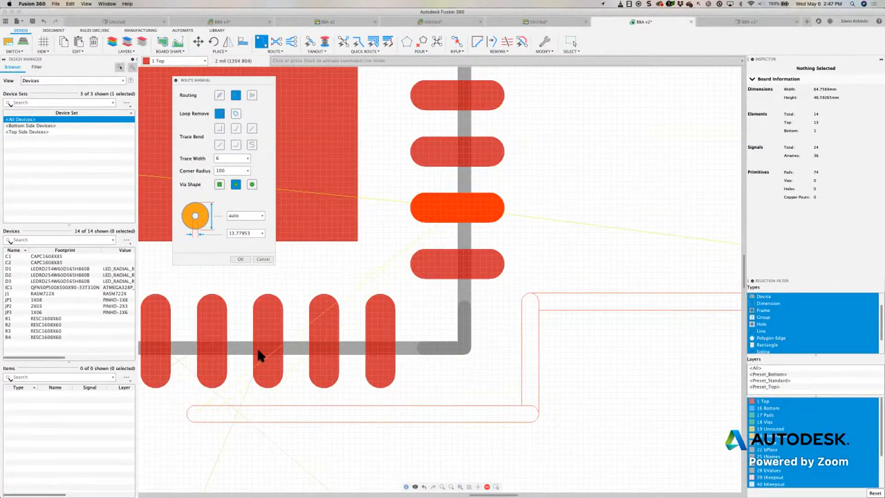
click(220, 95)
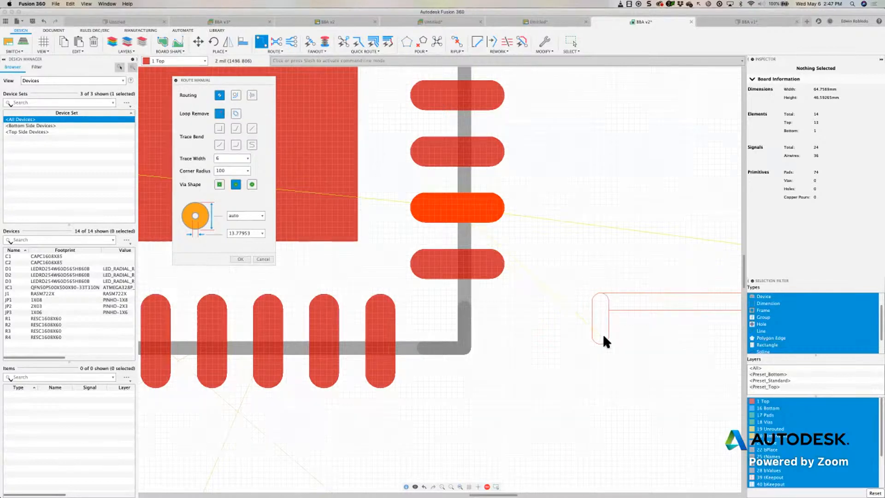
scroll(603, 339, up, 2)
scroll(559, 343, up, 2)
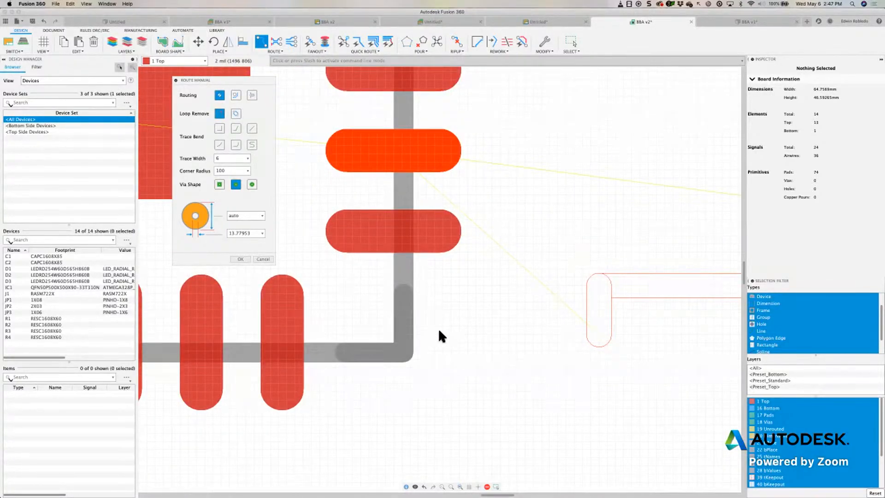
scroll(437, 328, down, 6)
scroll(420, 312, up, 5)
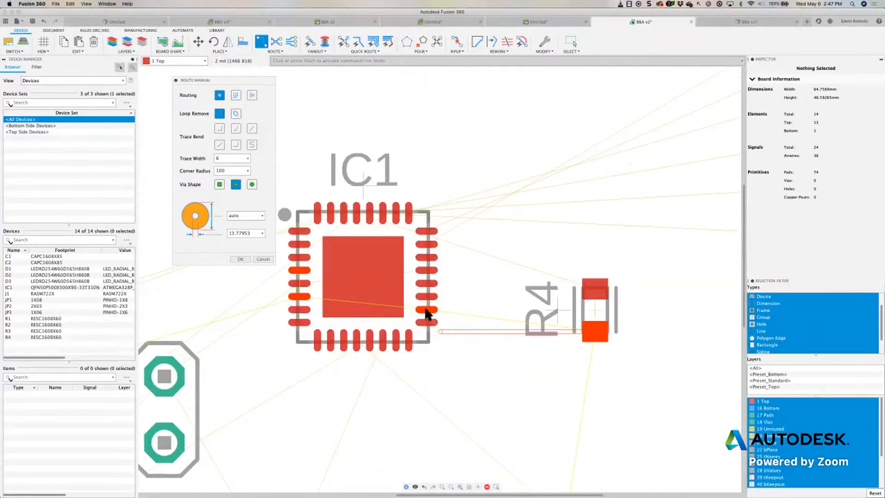
scroll(409, 238, up, 5)
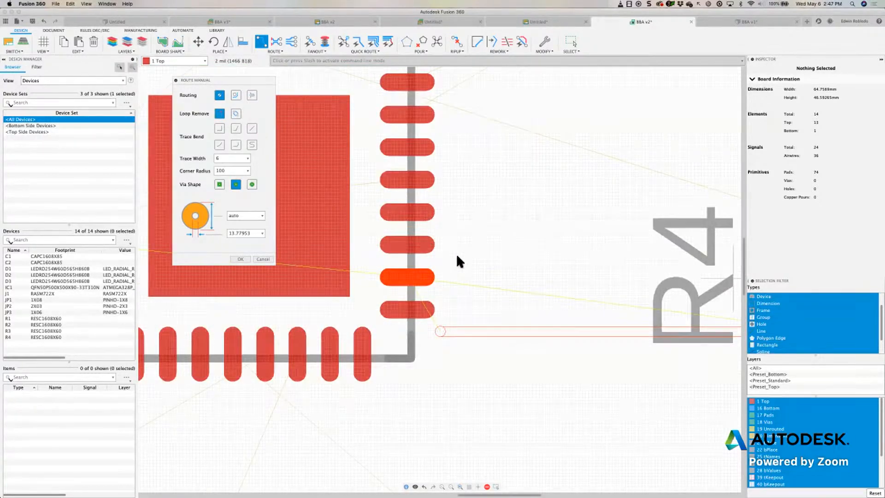
scroll(417, 283, up, 4)
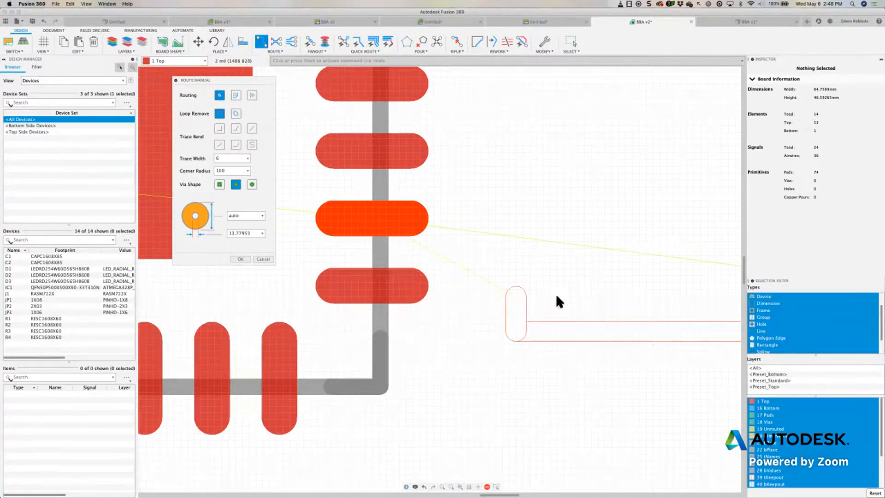
key(Escape)
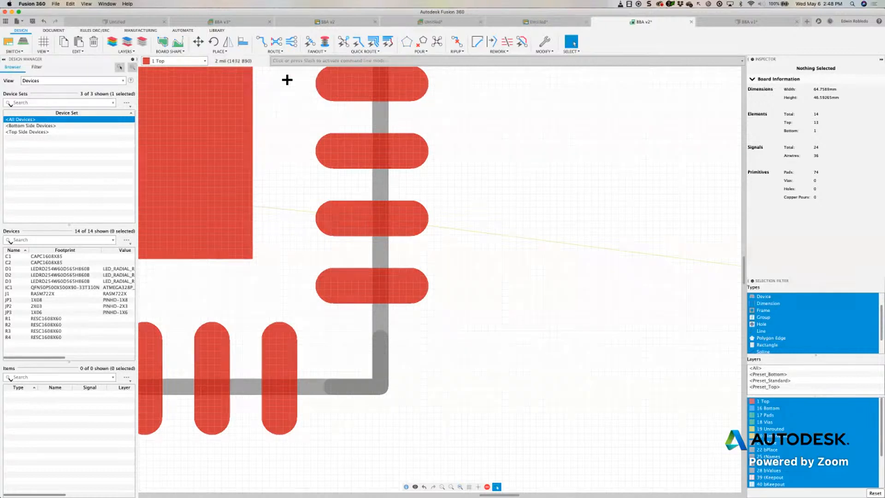
Step: Use QuickRoute Airwire with the 6 mil trace width to route the airwire between IC1 and R4's lower pad
click(280, 50)
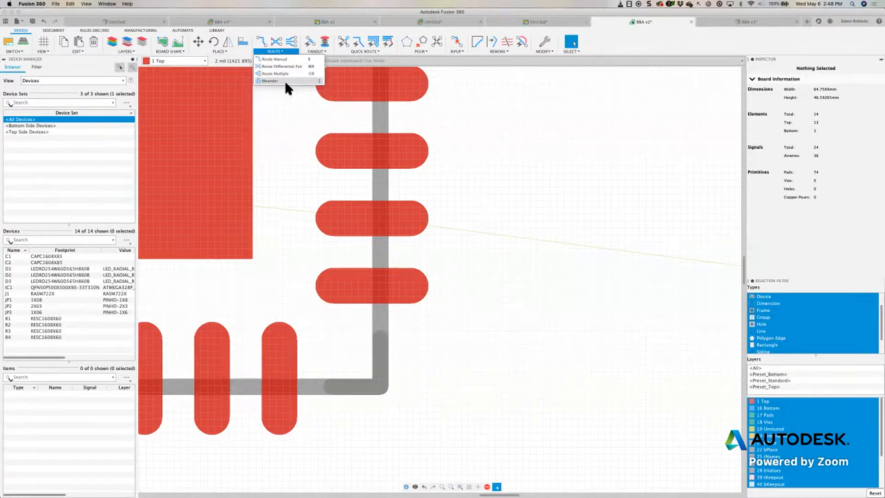
click(364, 51)
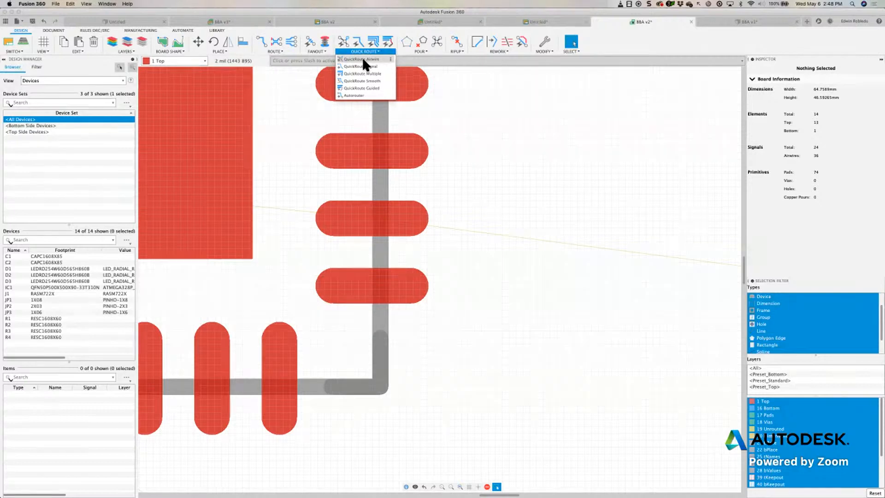
click(362, 59)
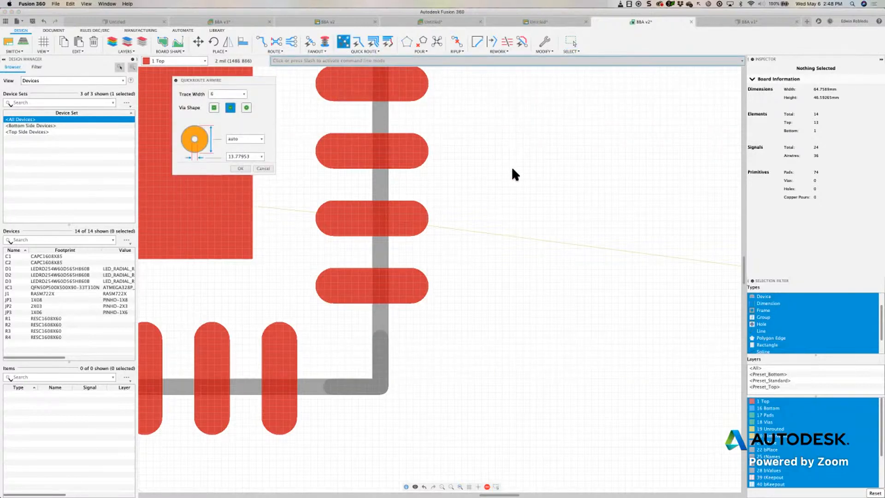
scroll(511, 169, up, 1)
scroll(447, 212, down, 1)
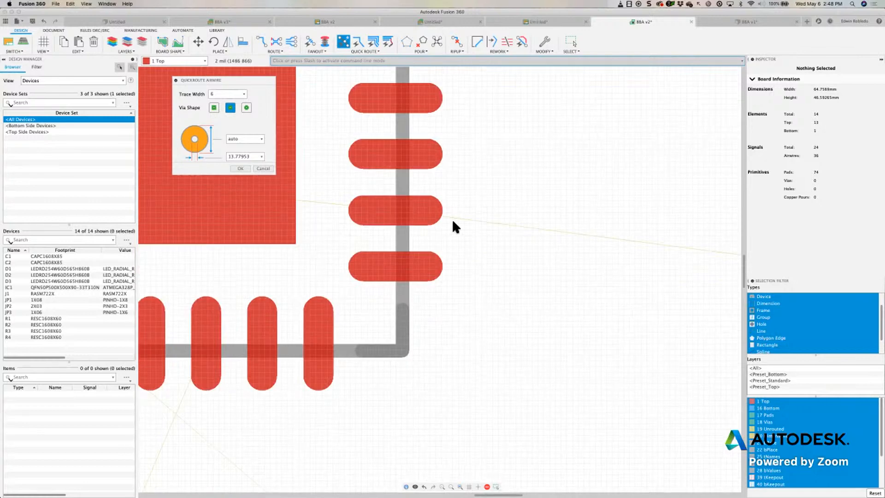
scroll(472, 221, down, 2)
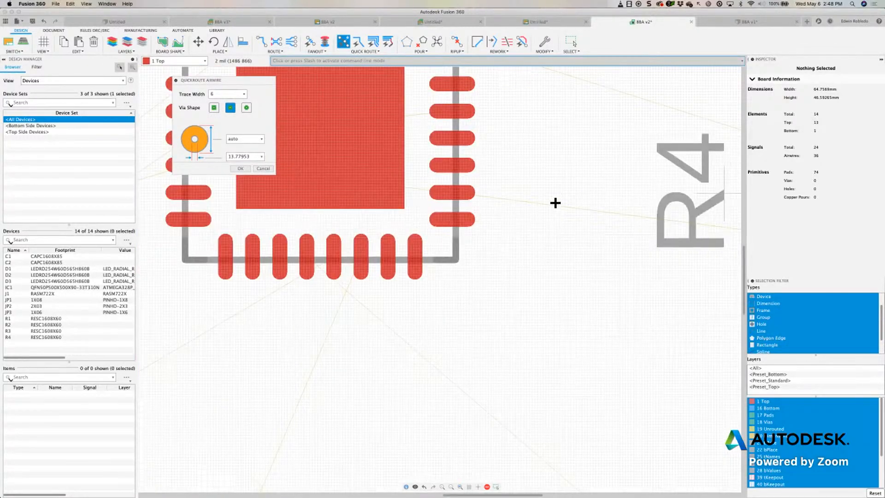
middle_drag(633, 218, 625, 222)
click(539, 210)
middle_drag(564, 273, 506, 287)
scroll(487, 218, up, 1)
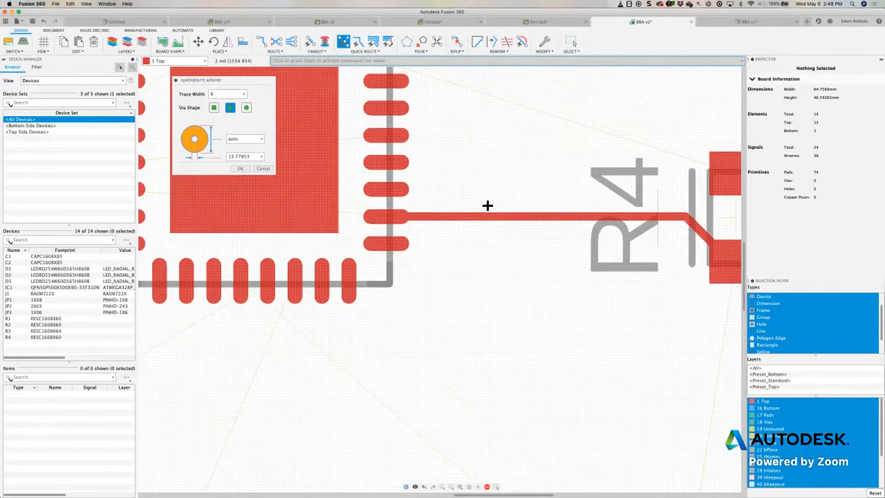
Step: QuickRoute the airwire joining R4's upper pad to the pad row along IC1's upper edge
scroll(487, 207, up, 1)
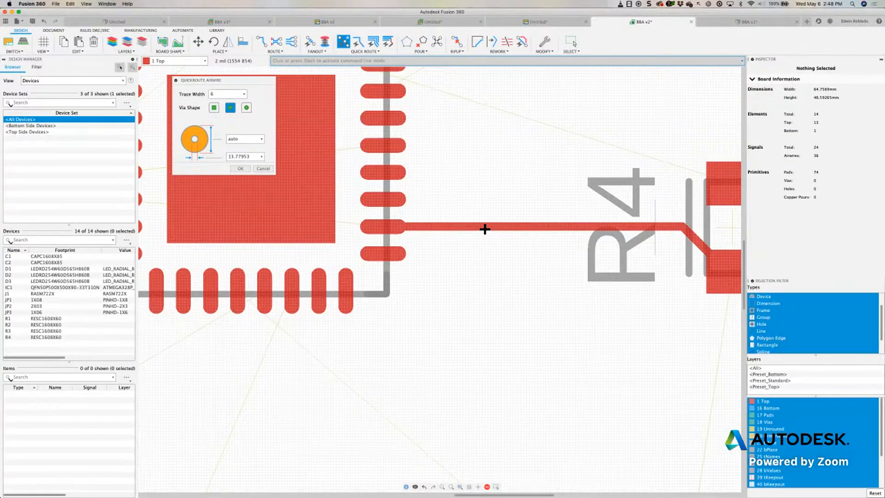
scroll(502, 286, up, 2)
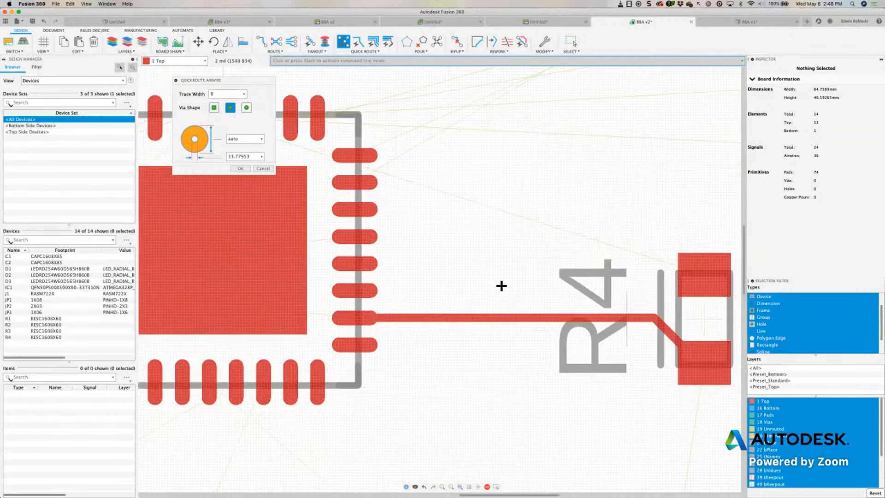
scroll(501, 298, up, 1)
click(501, 298)
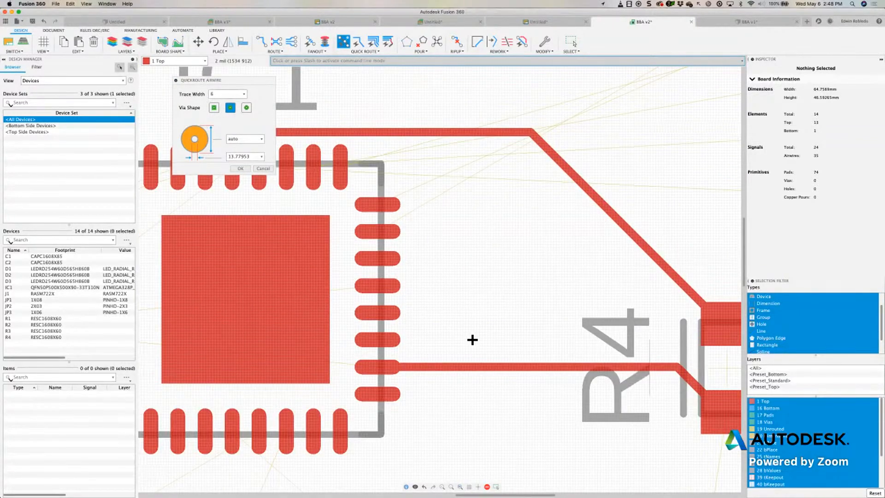
Step: QuickRoute the airwire linking C2 to the already routed pad on IC1's upper edge
scroll(376, 283, up, 1)
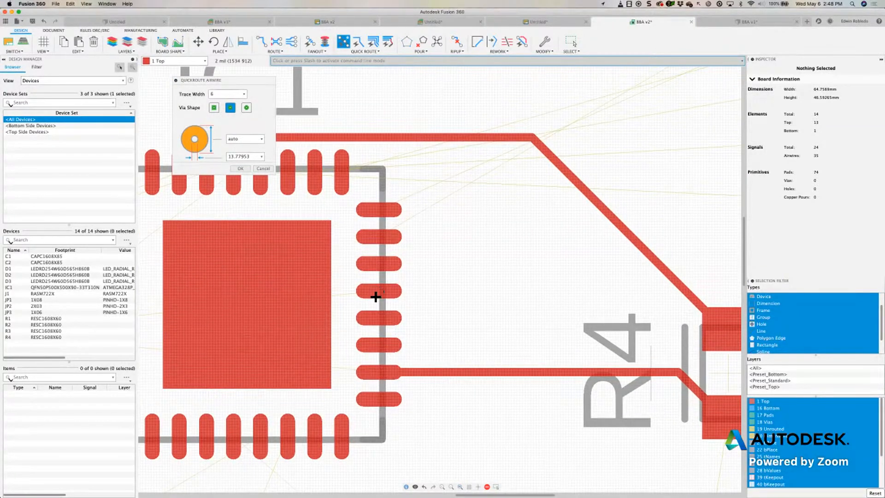
scroll(377, 289, down, 3)
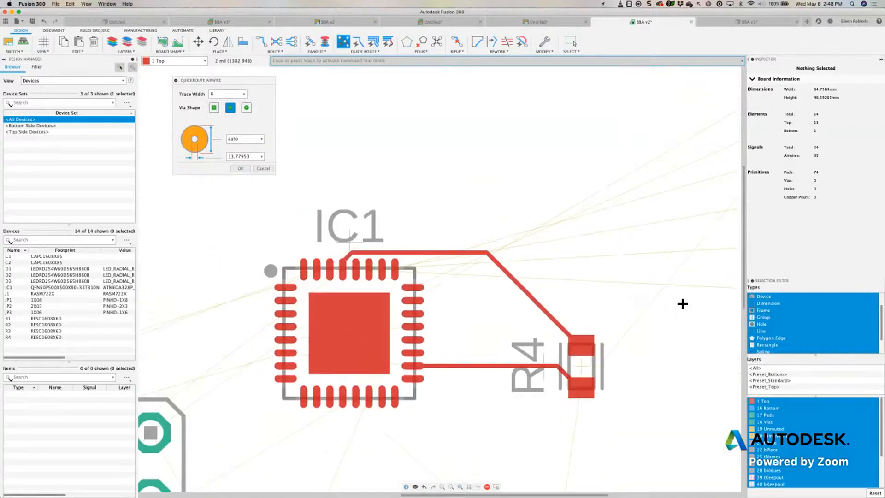
scroll(607, 198, up, 1)
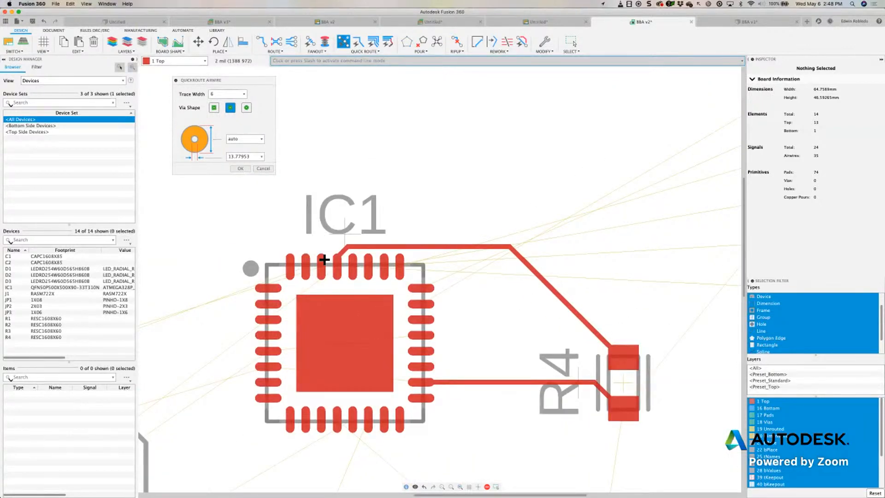
scroll(363, 254, up, 1)
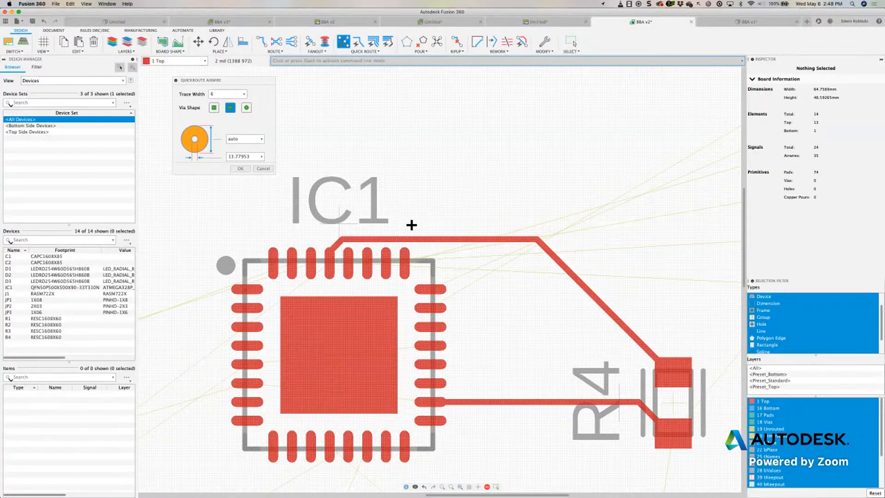
scroll(444, 206, up, 1)
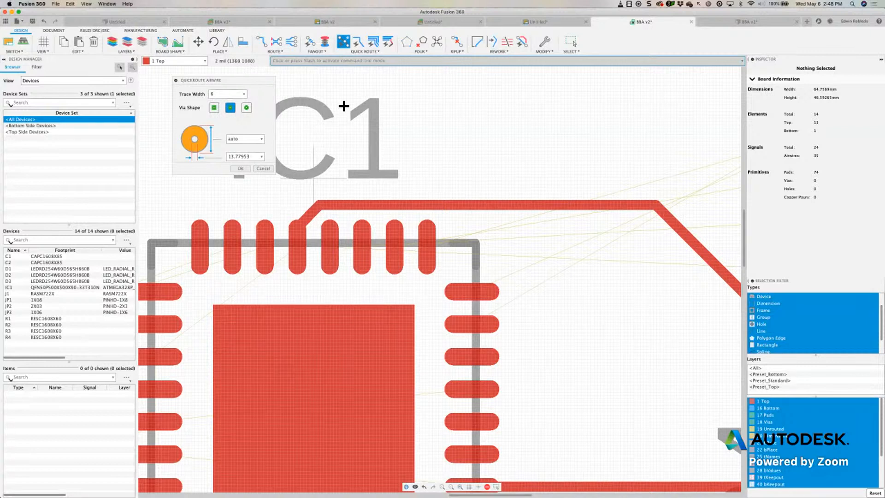
click(497, 190)
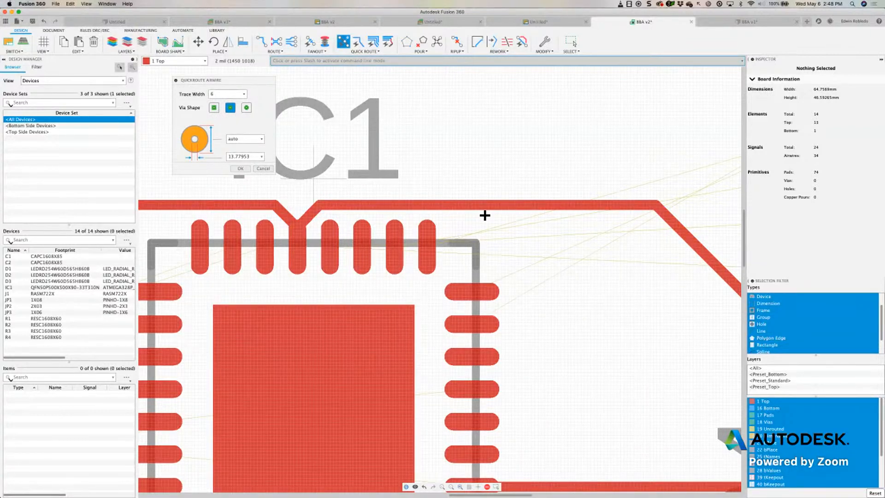
Step: Try QuickRoute Airwire from JP2's upper pad nearest IC1 to IC1, and undo that trace
scroll(424, 262, up, 1)
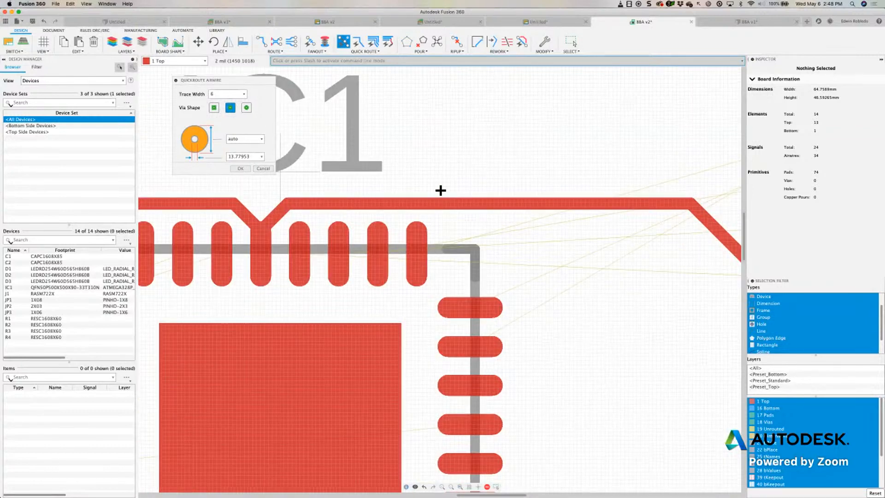
scroll(262, 284, down, 5)
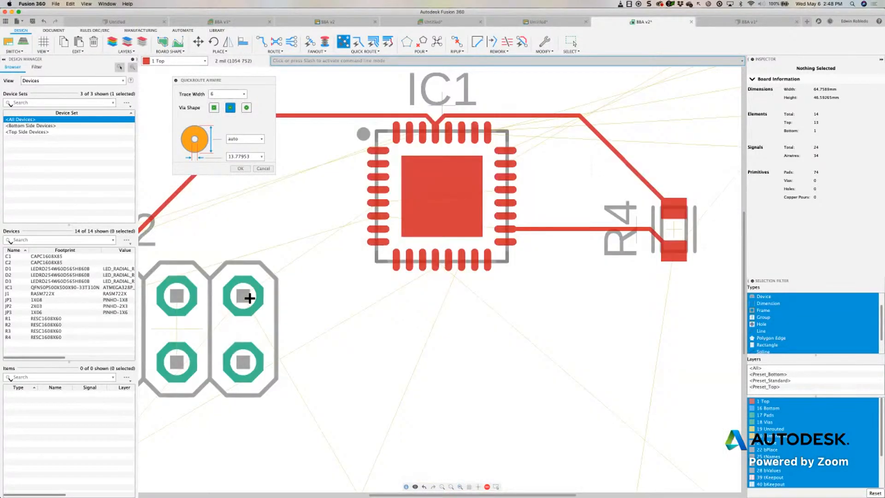
click(249, 298)
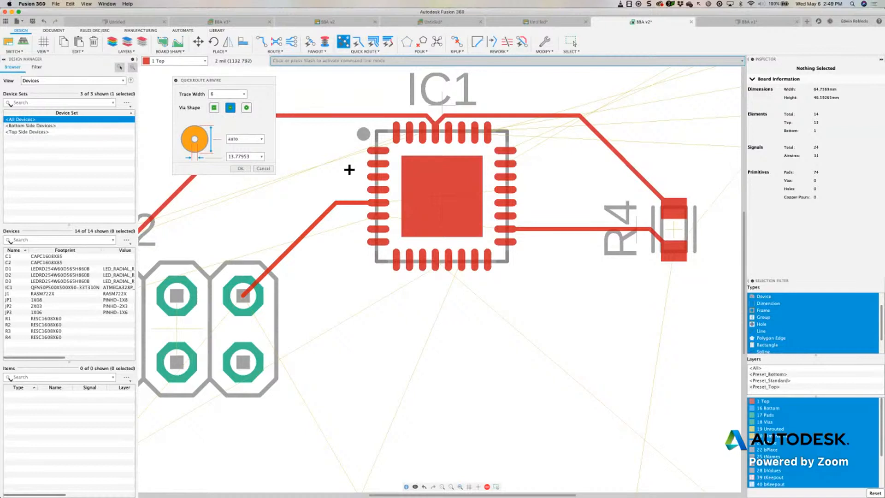
click(43, 21)
Step: Start a manual 6 mil Top-layer trace at JP2's upper pad nearest IC1, placing stepped right-angle segments towards IC1
click(262, 40)
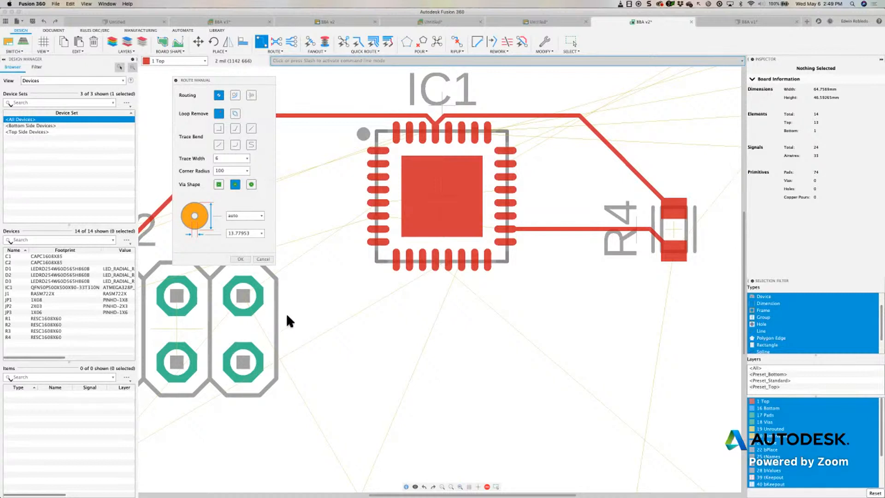
scroll(292, 308, down, 3)
scroll(292, 308, right, 2)
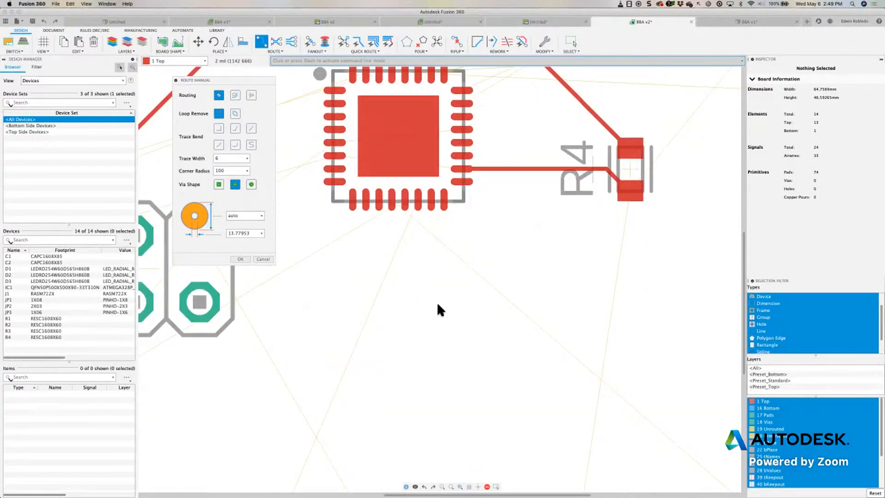
scroll(403, 253, up, 2)
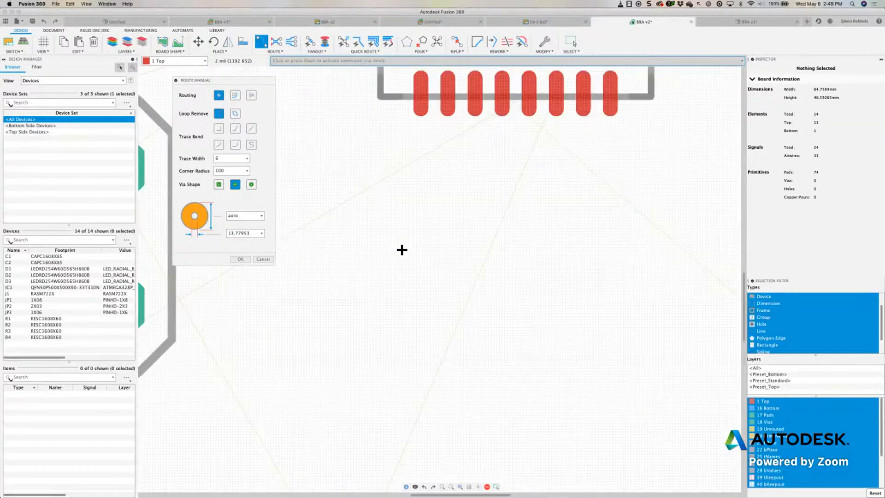
scroll(387, 228, down, 4)
click(386, 230)
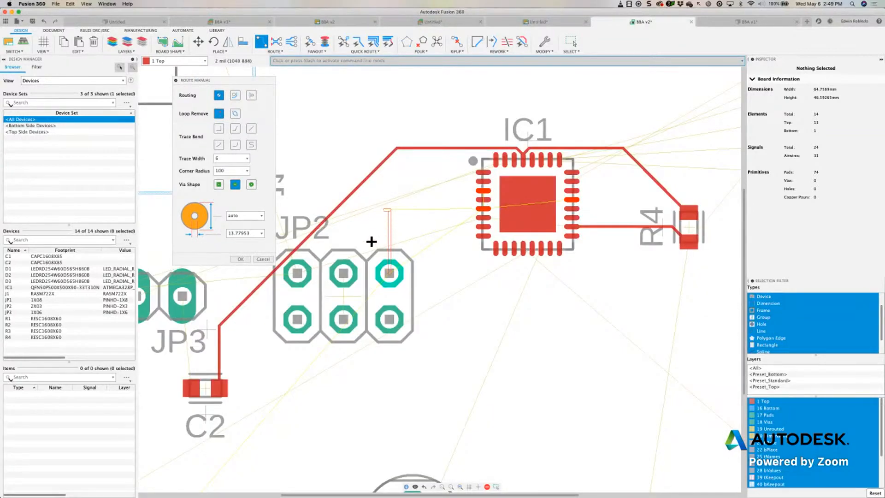
click(403, 242)
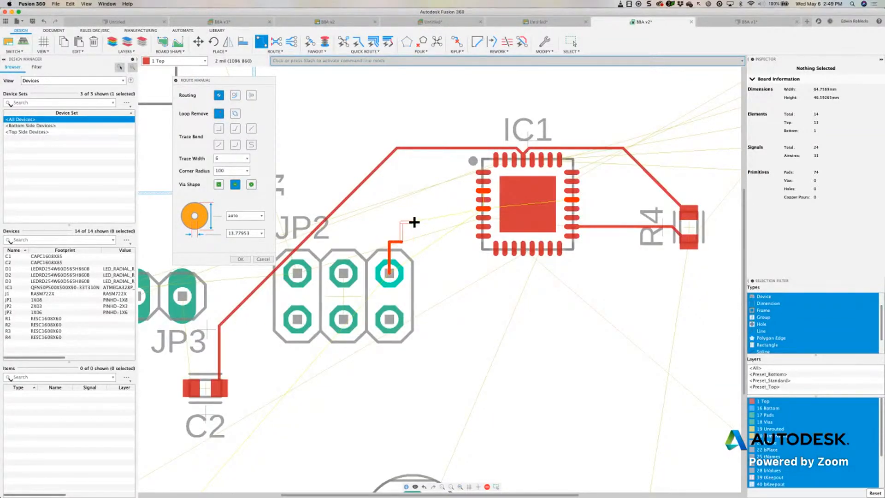
click(414, 220)
Step: Switch the trace bend to 45 degrees and finish JP2's trace in a zigzag to its highlighted pad on IC1
click(235, 129)
click(447, 213)
click(457, 203)
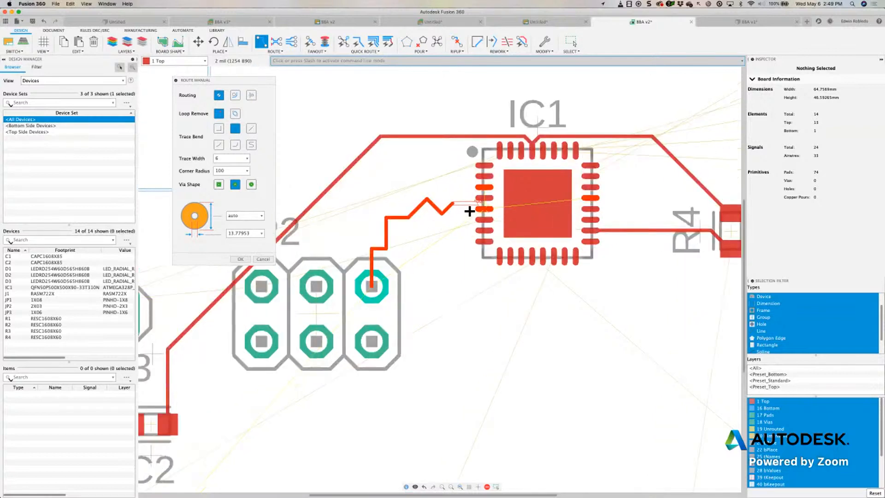
scroll(484, 212, up, 3)
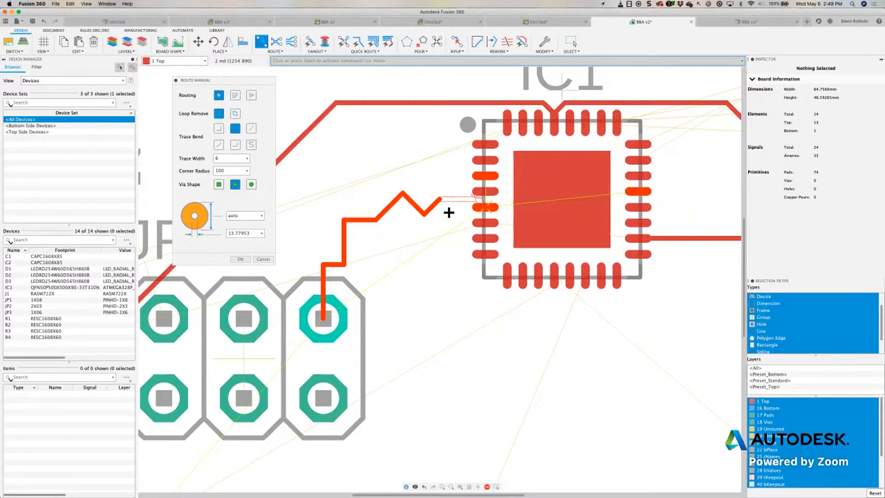
scroll(490, 211, up, 2)
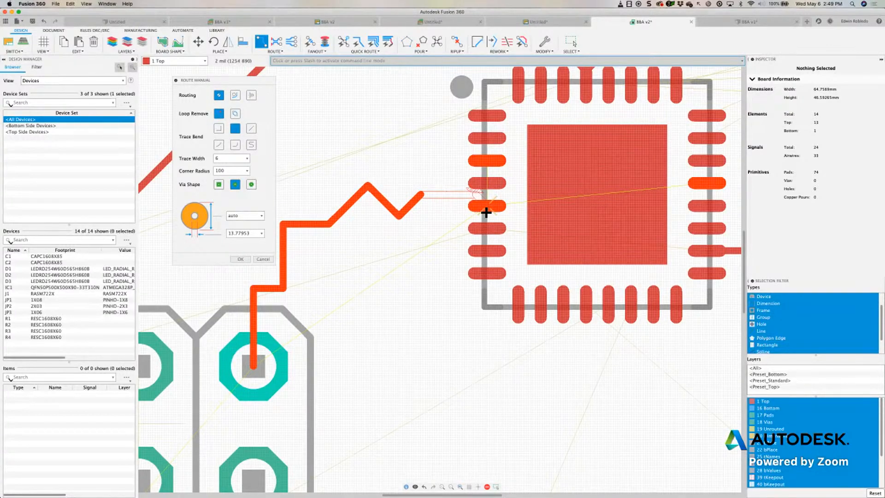
click(489, 211)
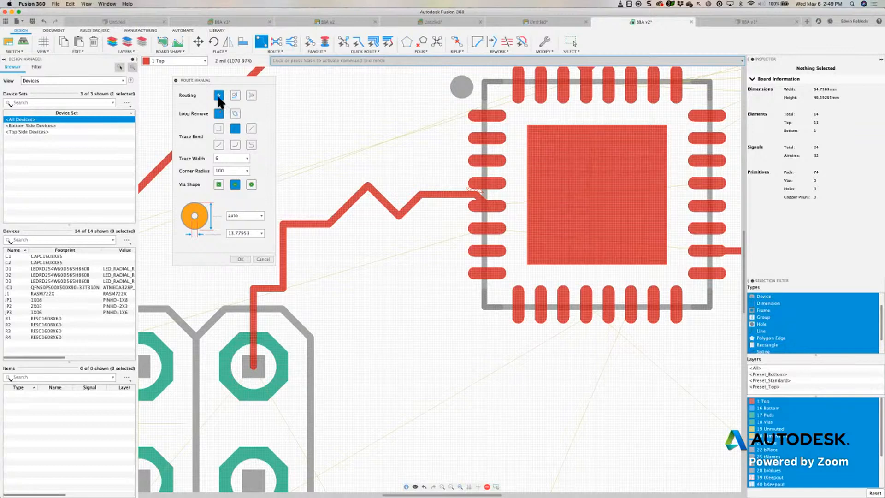
Step: Apply QuickRoute Smooth to the zigzag trace between JP2 and IC1
click(357, 52)
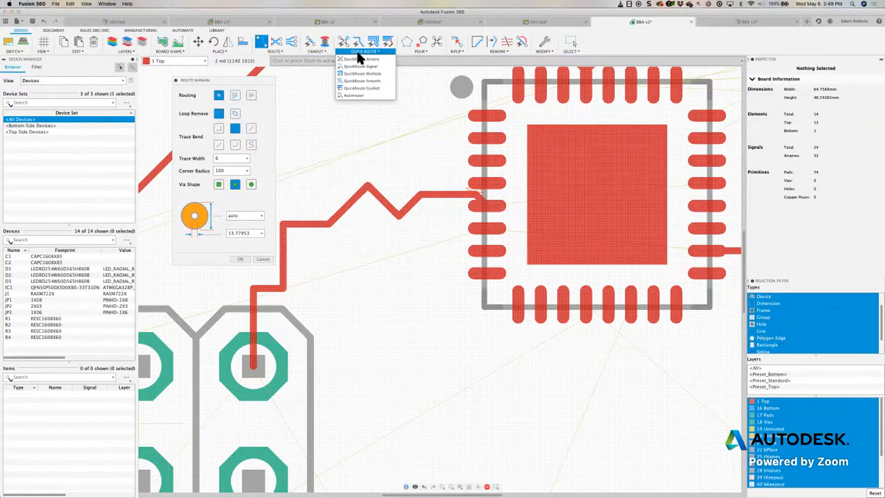
click(371, 81)
click(451, 197)
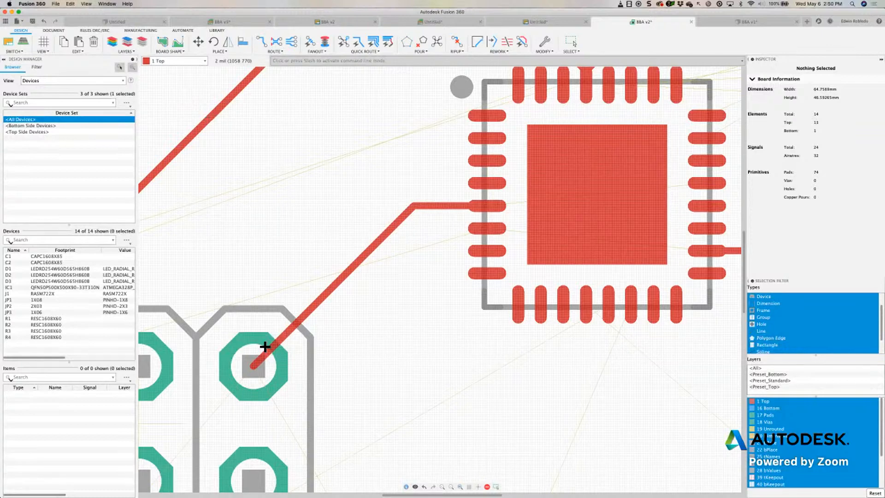
Step: Rip up all routed signals on the board
click(457, 51)
click(458, 59)
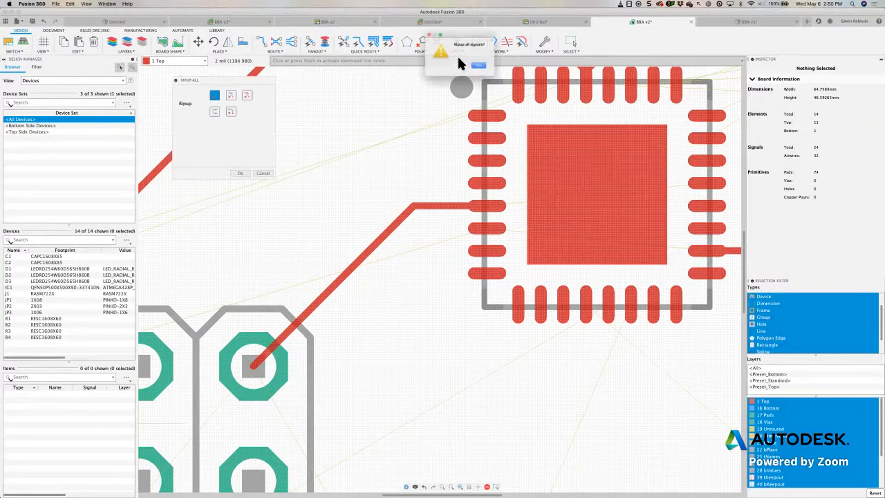
click(482, 68)
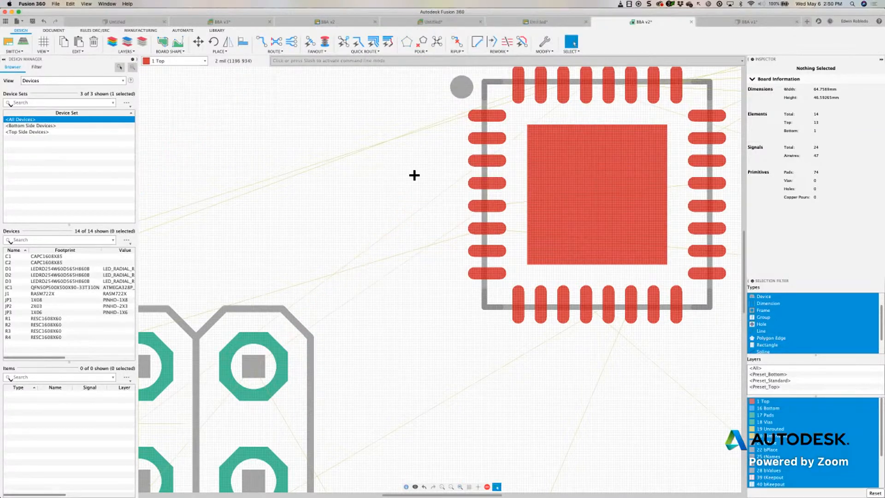
Step: Open the Autorouter's main setup to review its options, cancel it, and fit the whole board in view
scroll(415, 138, up, 1)
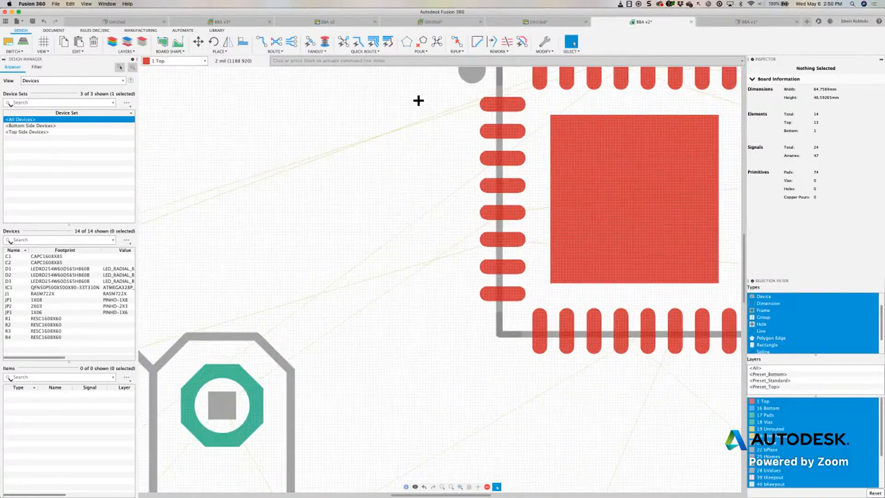
scroll(363, 101, up, 2)
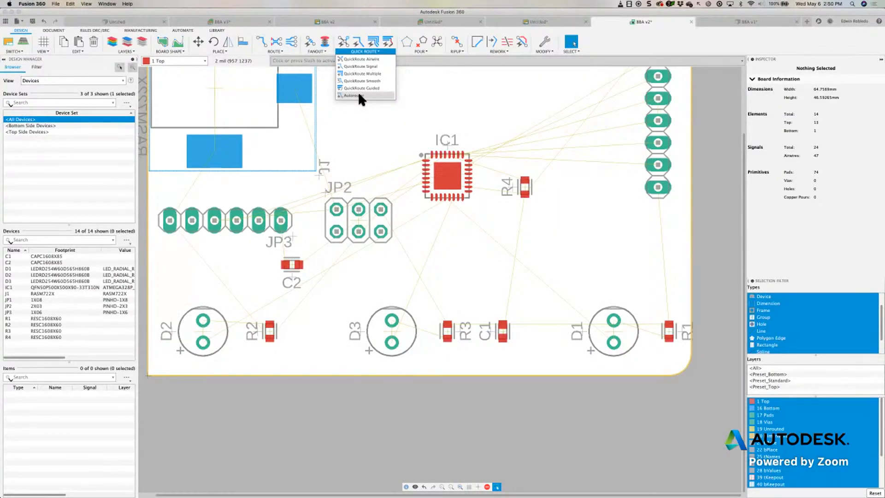
click(359, 95)
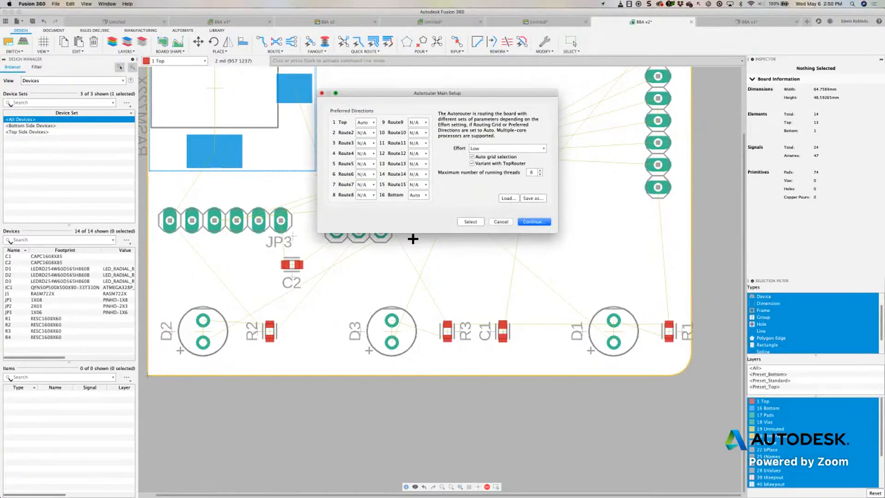
key(Escape)
scroll(395, 134, up, 2)
key(alt+F2)
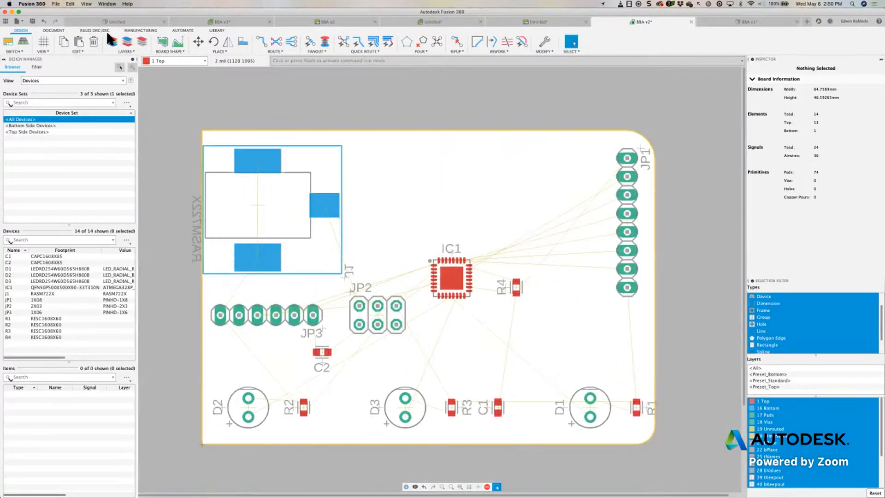
Step: Open the design rules for the DRC and look for loadable rule files in the eagle folder's design rules subfolder
click(103, 30)
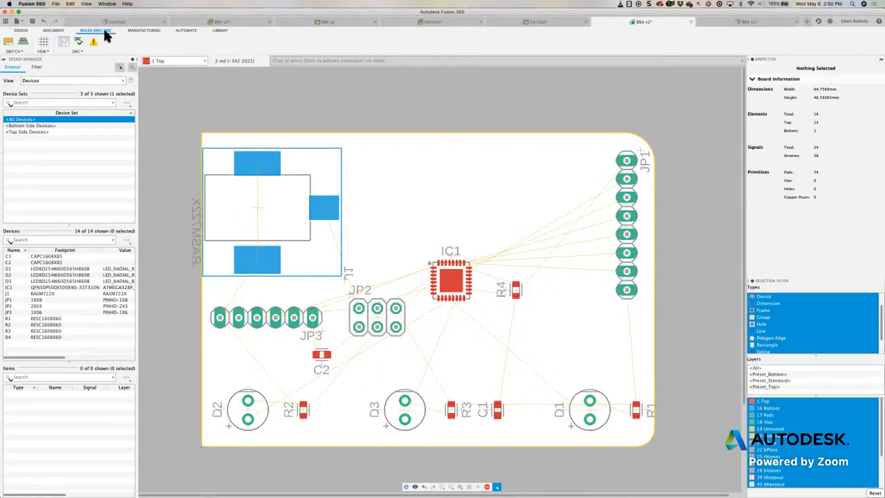
click(79, 45)
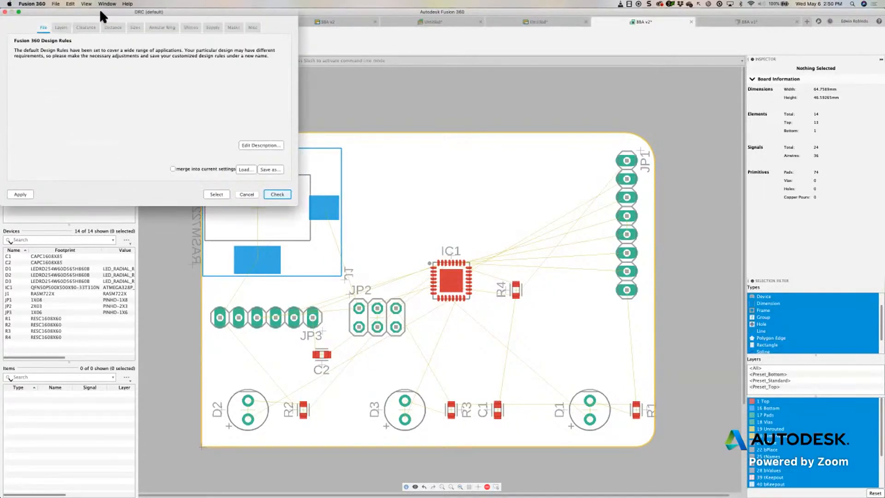
drag(95, 20, 294, 123)
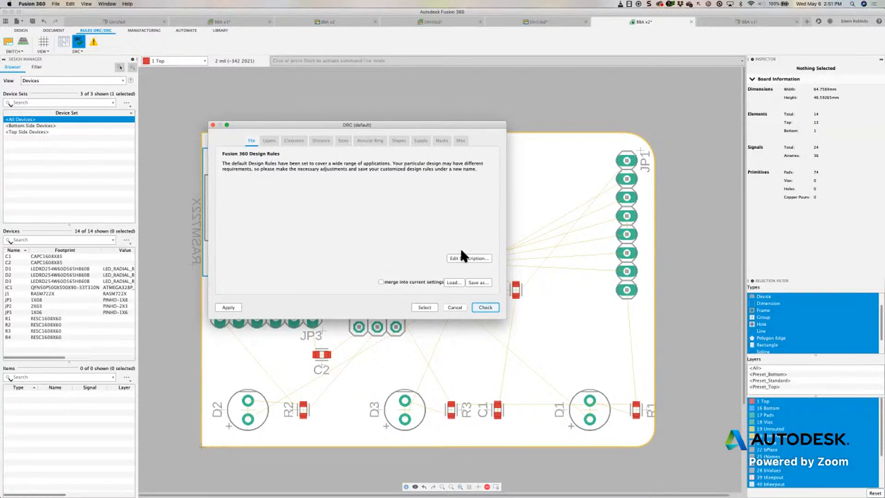
click(452, 282)
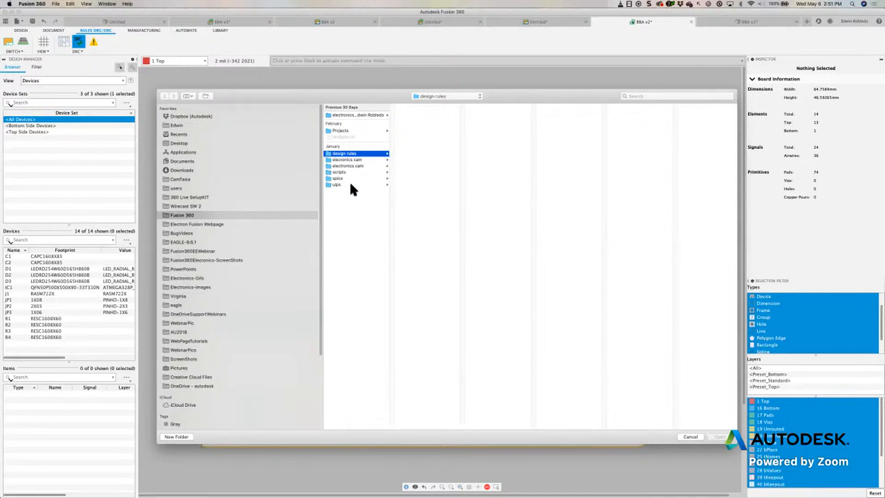
click(183, 302)
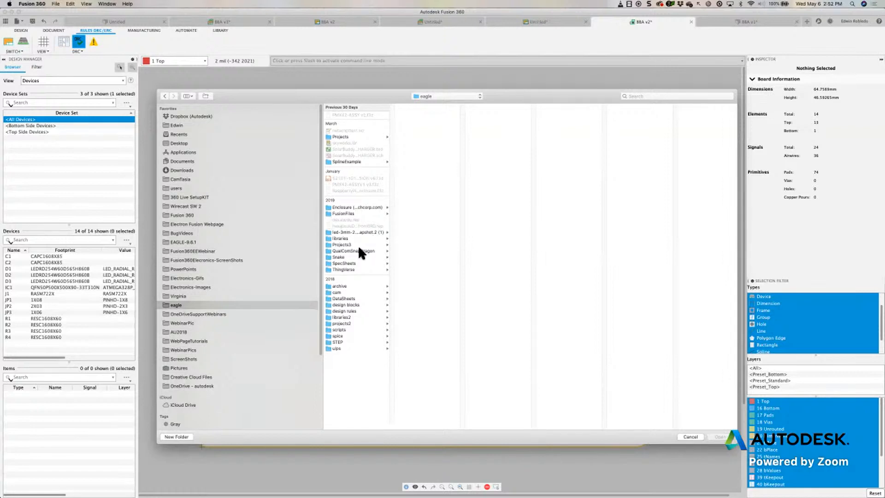
click(353, 311)
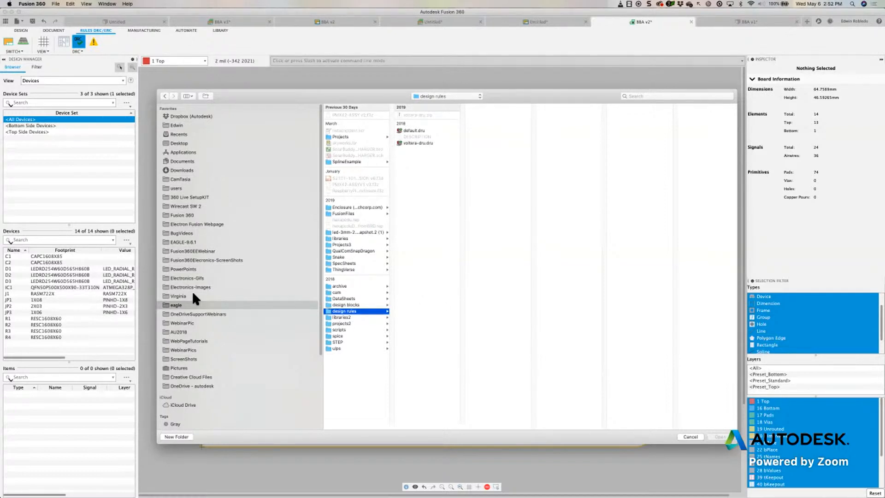
Step: Browse the EAGLE-9.6.1 example design rules, including the Euro circuits and Multi-CB folders, and cancel without loading a file
click(193, 242)
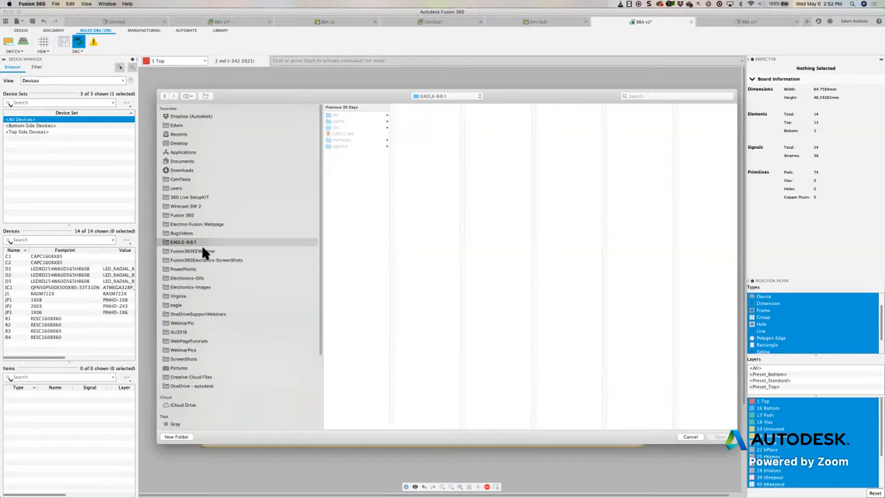
click(341, 140)
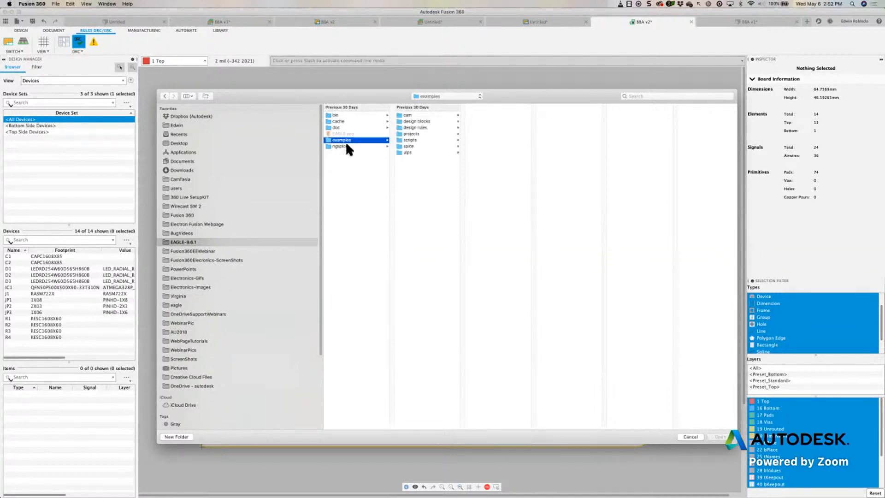
click(415, 128)
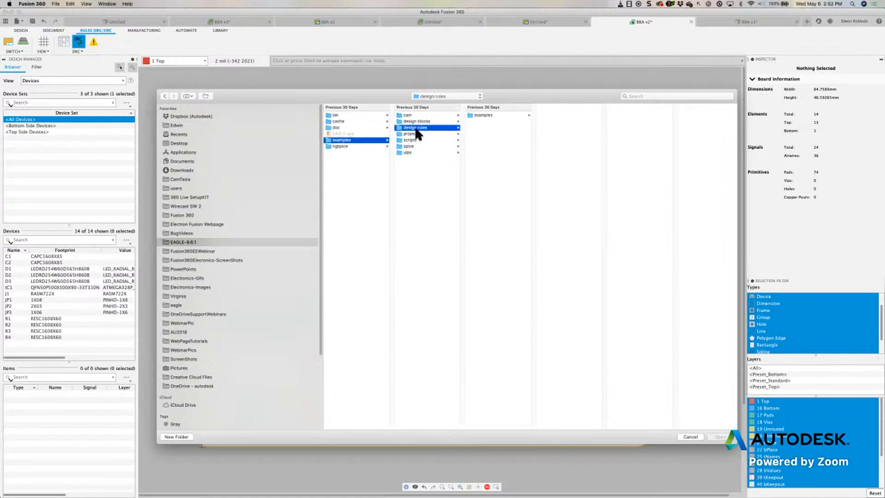
click(482, 114)
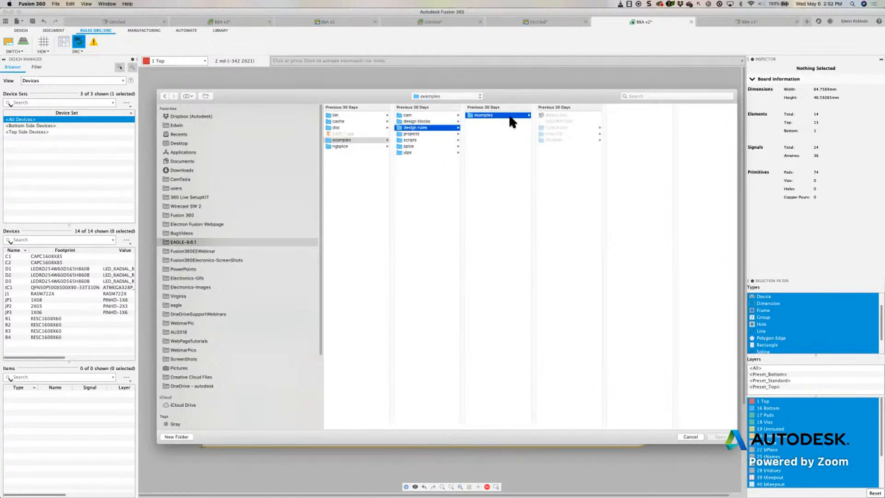
click(552, 127)
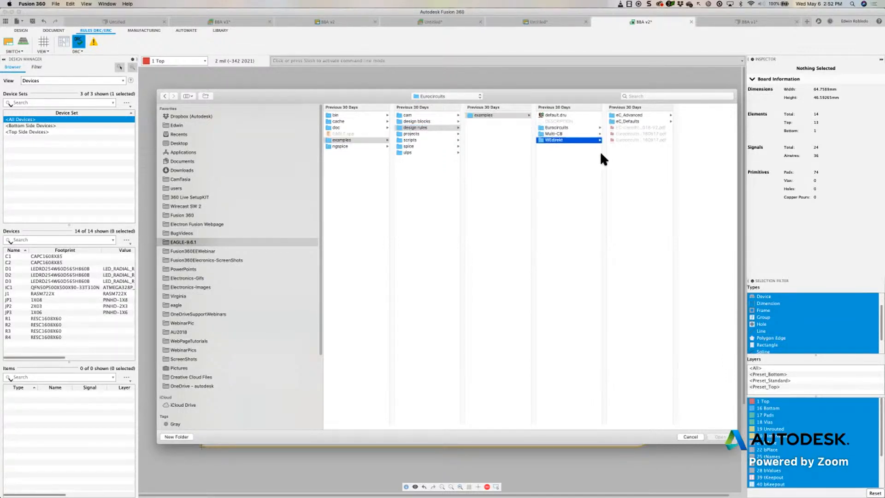
click(551, 134)
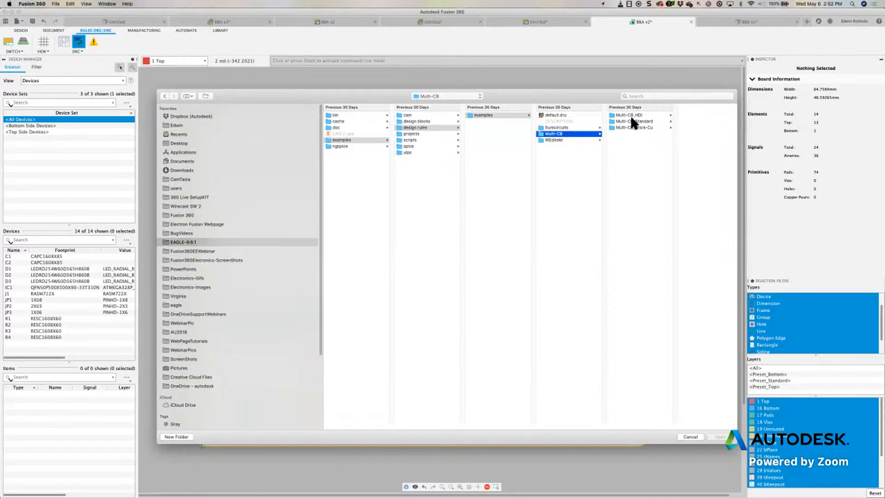
click(627, 127)
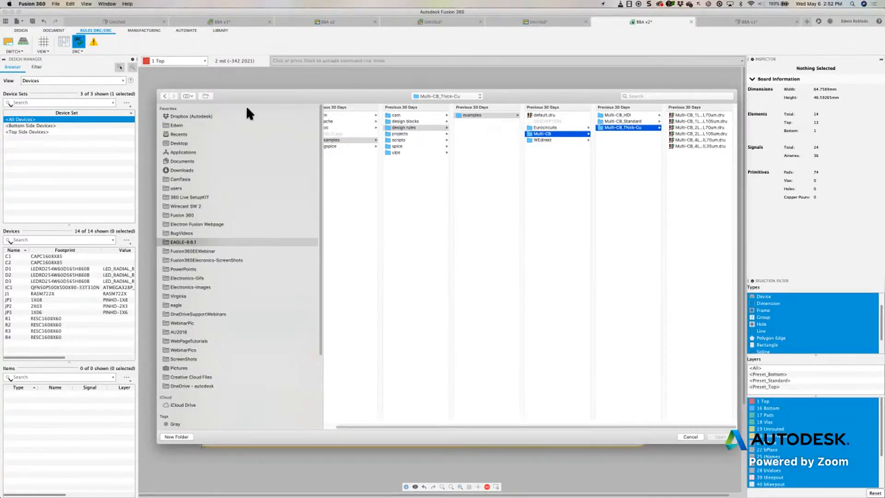
key(Up)
key(Up)
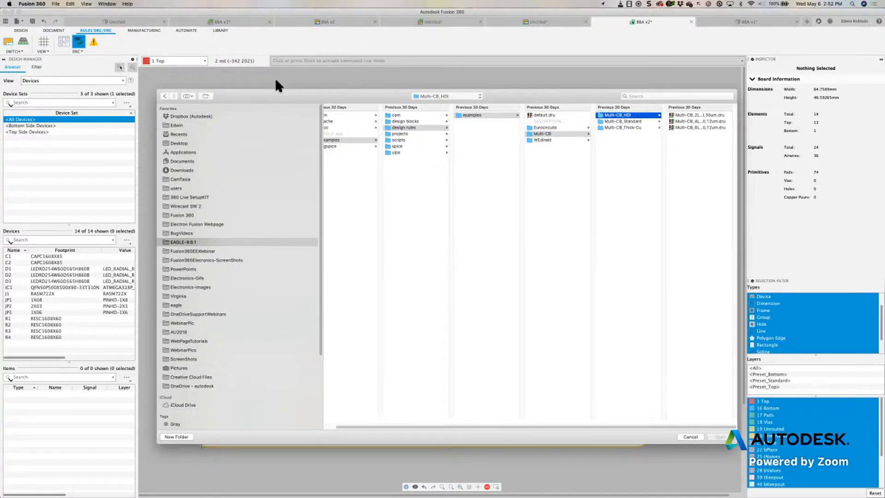
key(Escape)
Step: Set the board's layer stack to 4 layers in the DRC layer settings
click(269, 139)
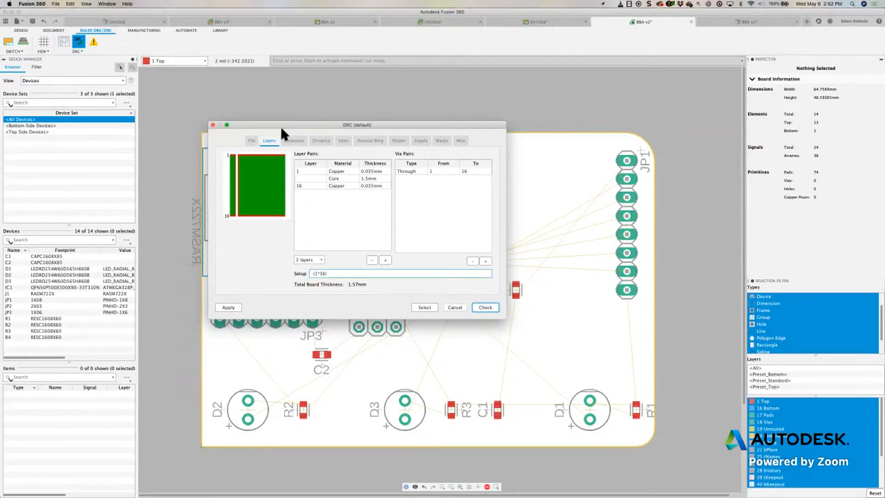
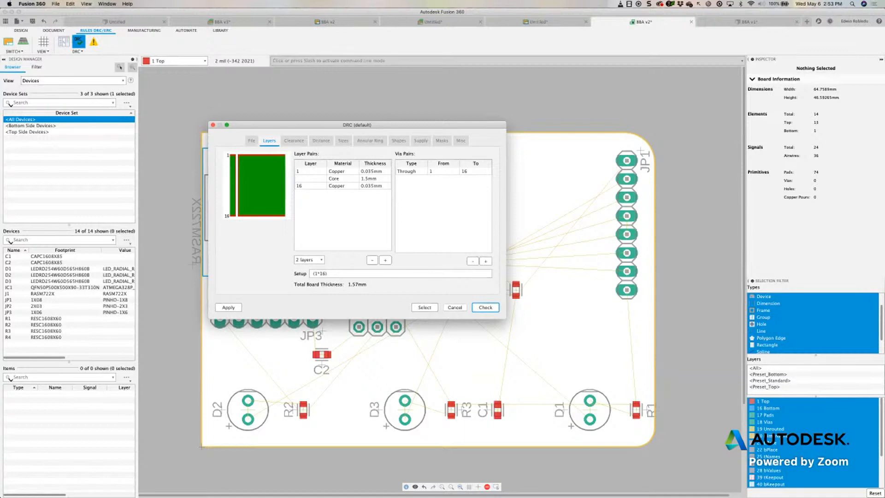
click(308, 259)
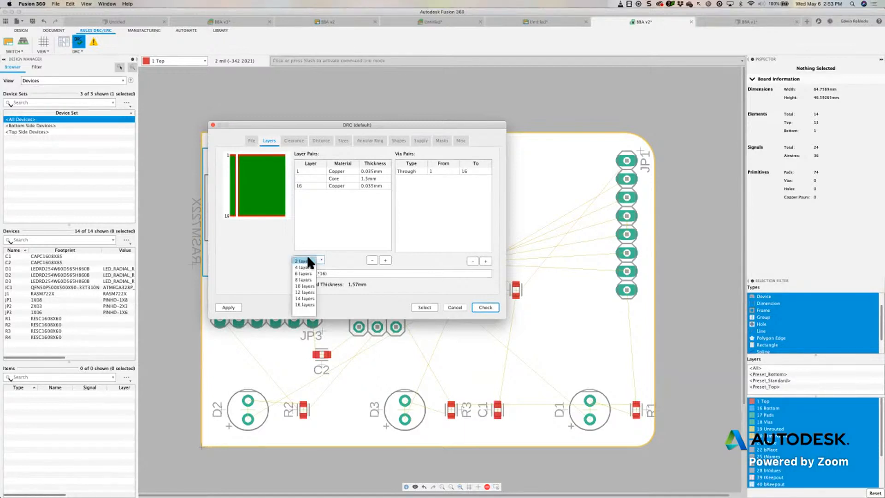
click(302, 267)
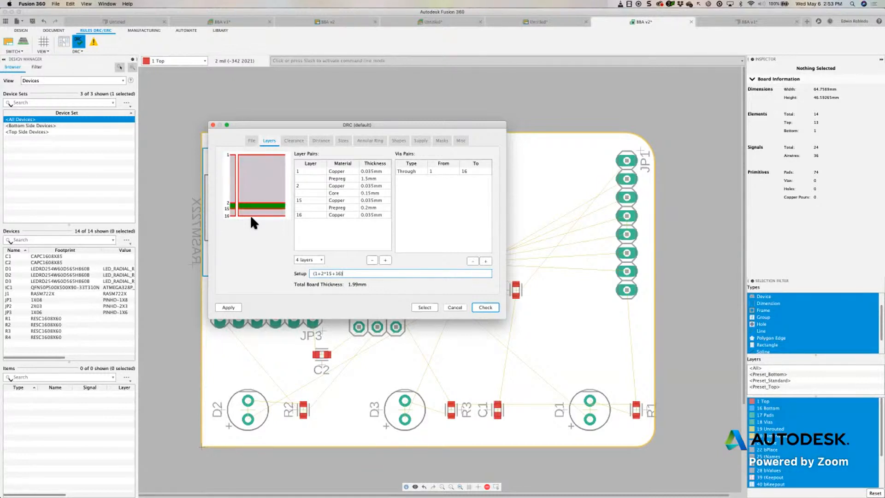
Step: Add a via pair from layer 1 to layer 2
click(486, 261)
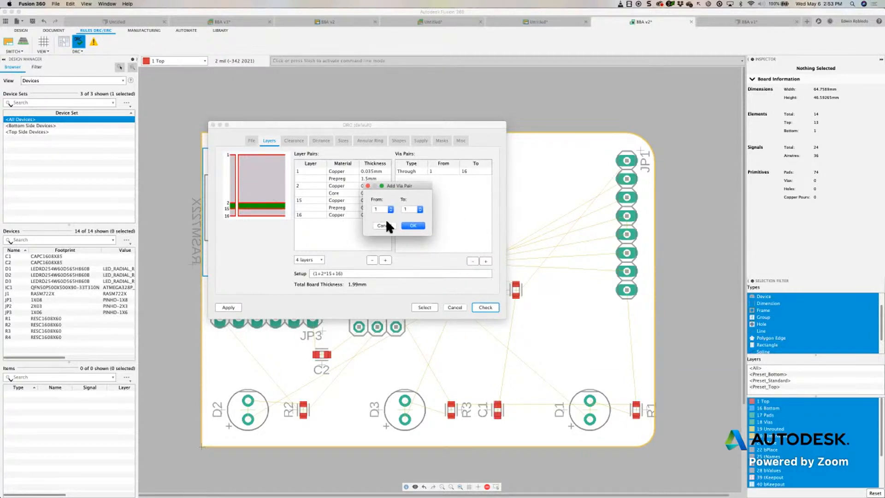
click(419, 207)
click(412, 225)
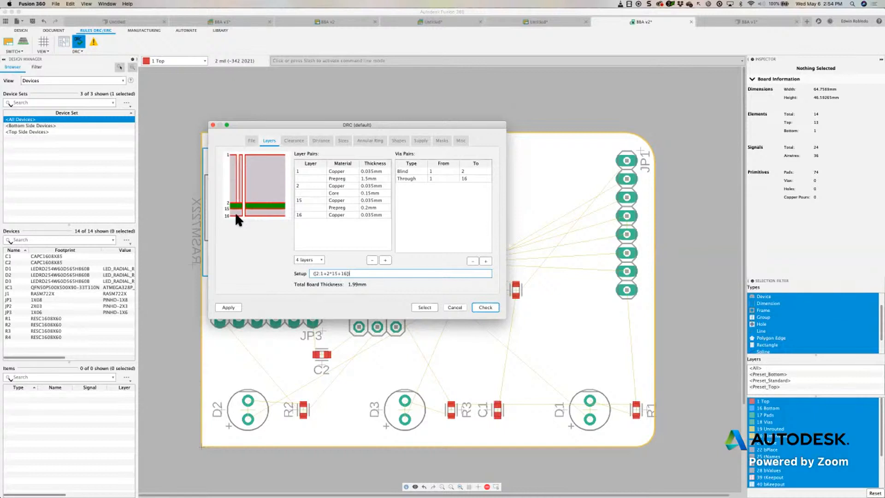
Step: Delete the blind via pair between layers 1 and 2
click(443, 173)
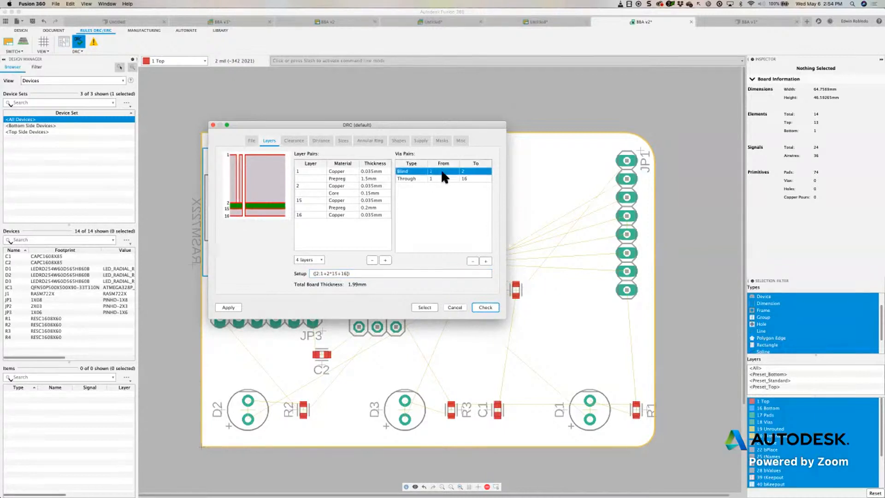
click(472, 260)
click(473, 260)
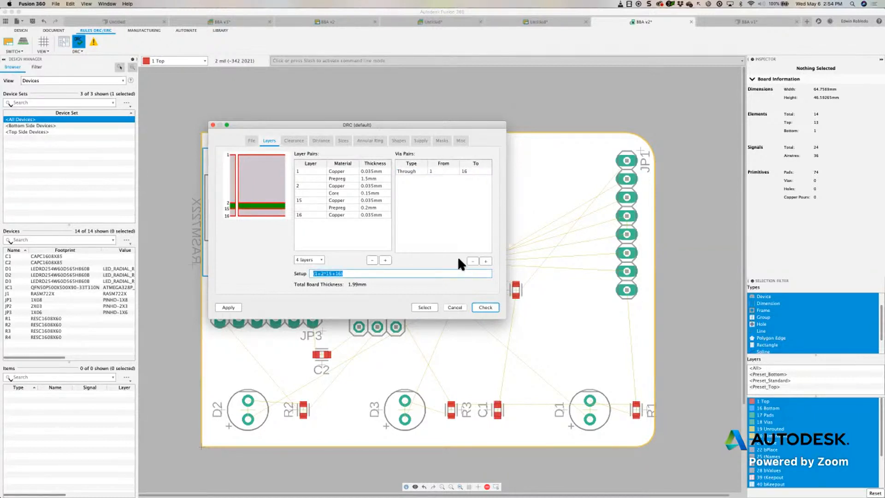
Step: Set the layer stack back to 2 layers and close the DRC dialog
drag(440, 122, 405, 129)
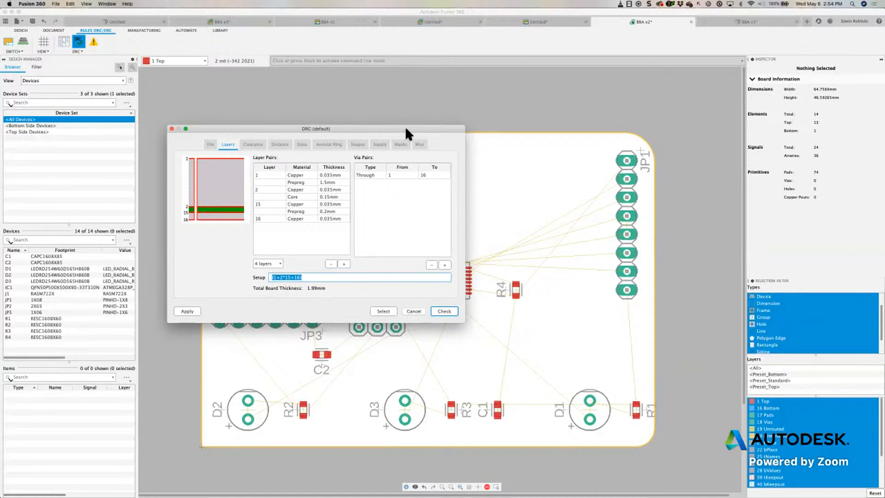
click(267, 264)
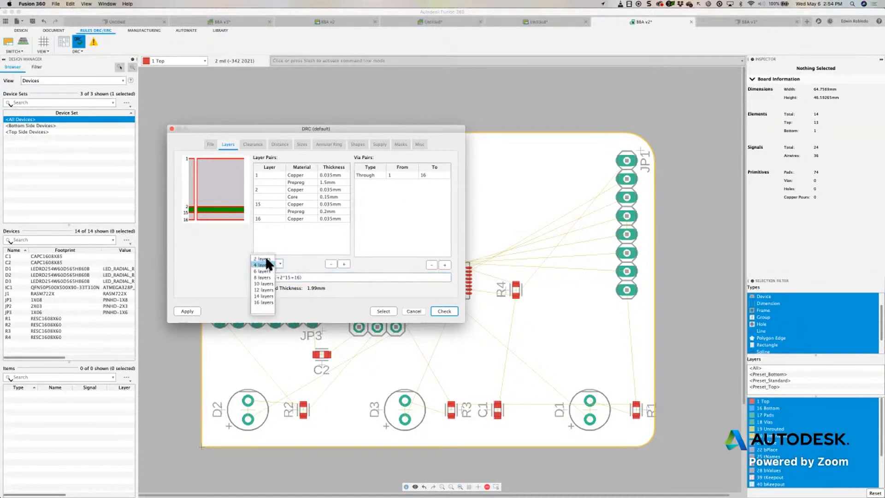
click(261, 258)
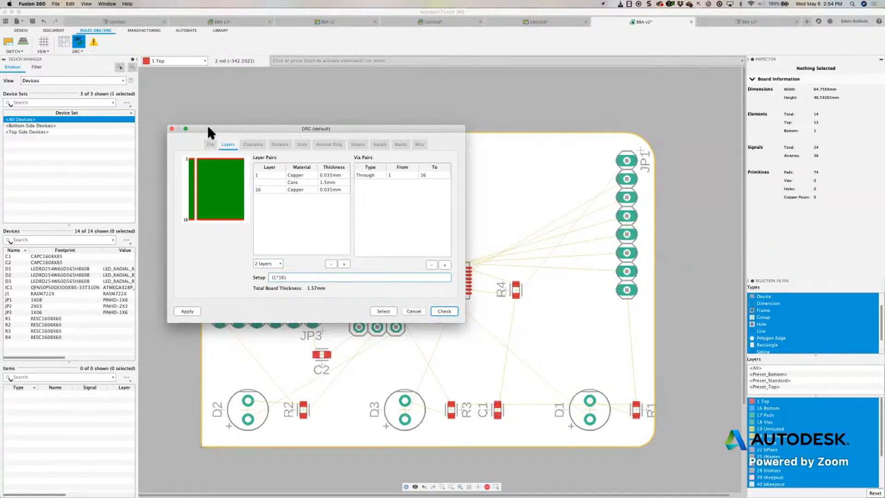
click(172, 129)
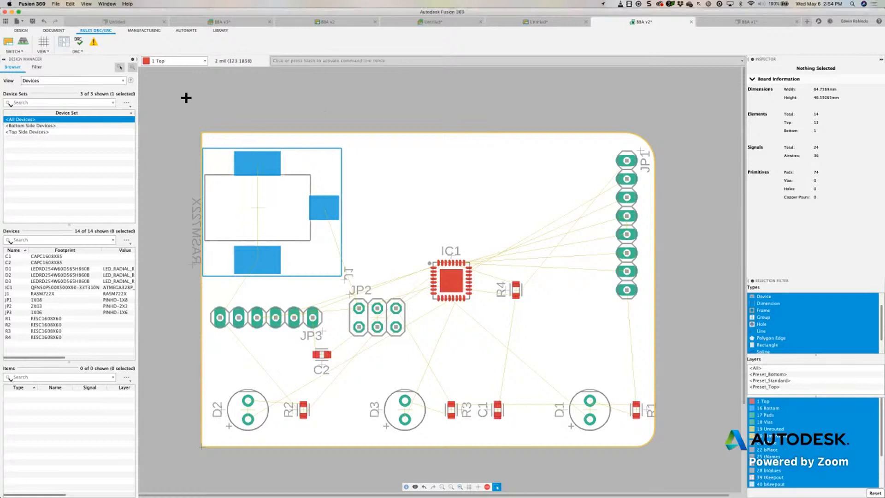
Step: Open the Autorouter's main setup and set its effort to Medium
click(23, 30)
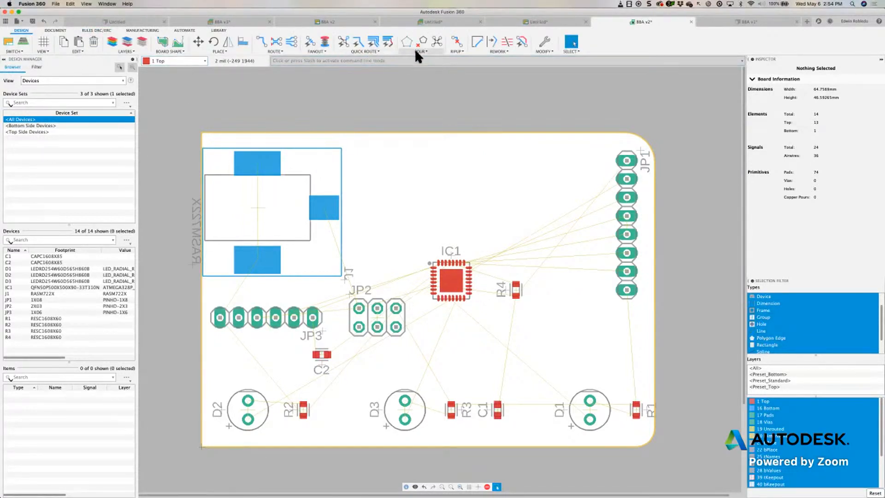
click(363, 51)
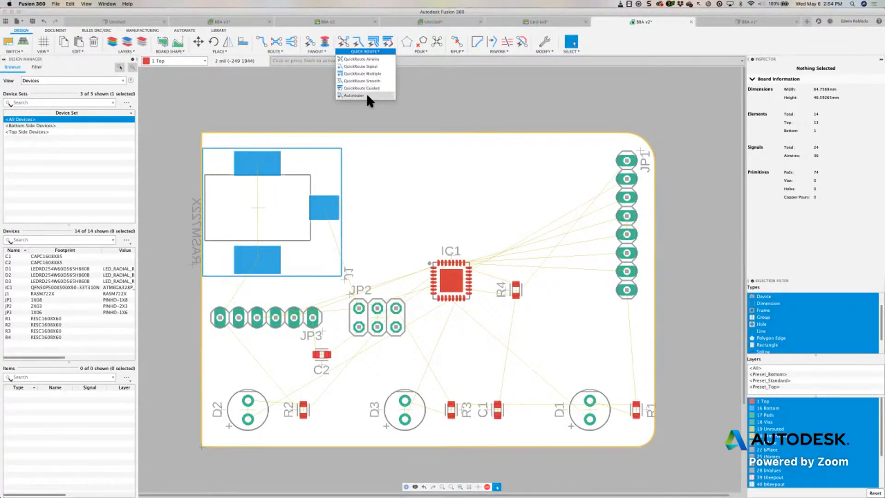
click(366, 93)
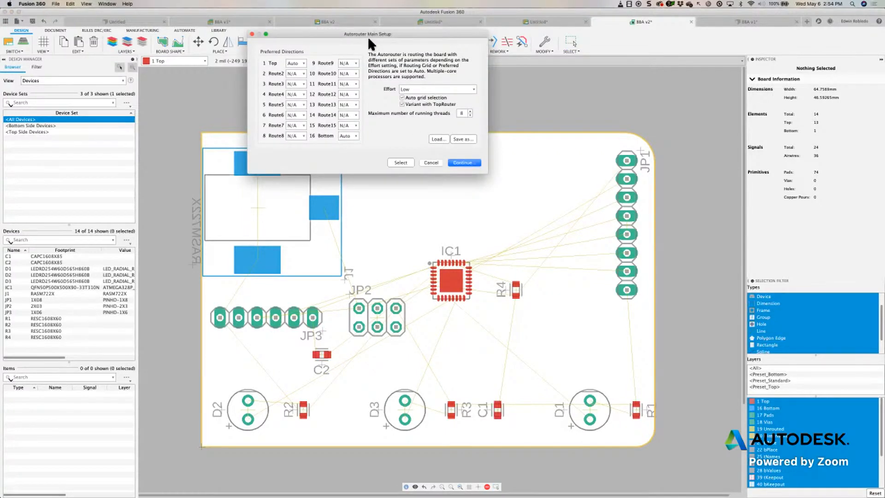
drag(367, 36, 358, 81)
click(437, 133)
click(407, 137)
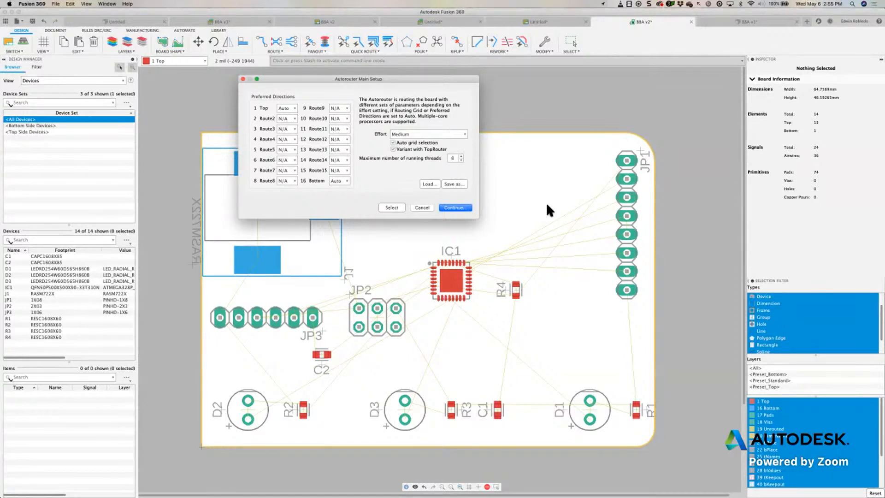
Step: Continue to the routing variants, start the autorouting job, and move and enlarge the variants dialog to compare results over the board
click(458, 208)
drag(477, 140, 378, 139)
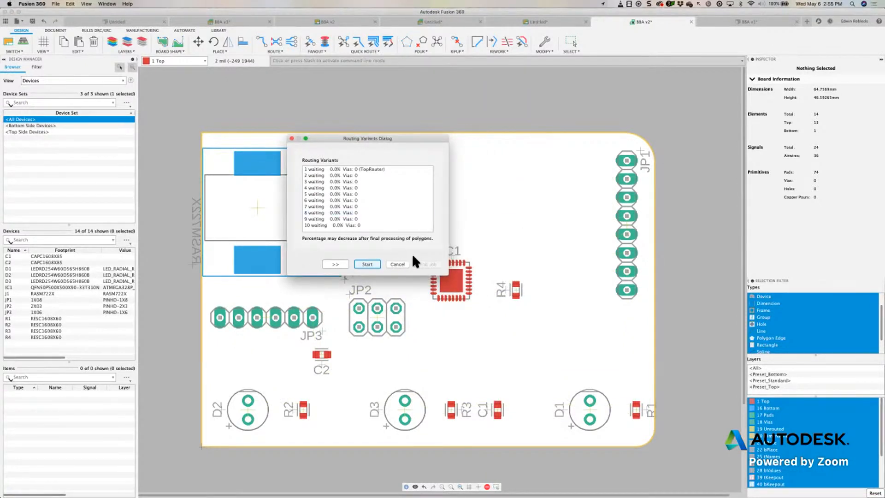
click(365, 264)
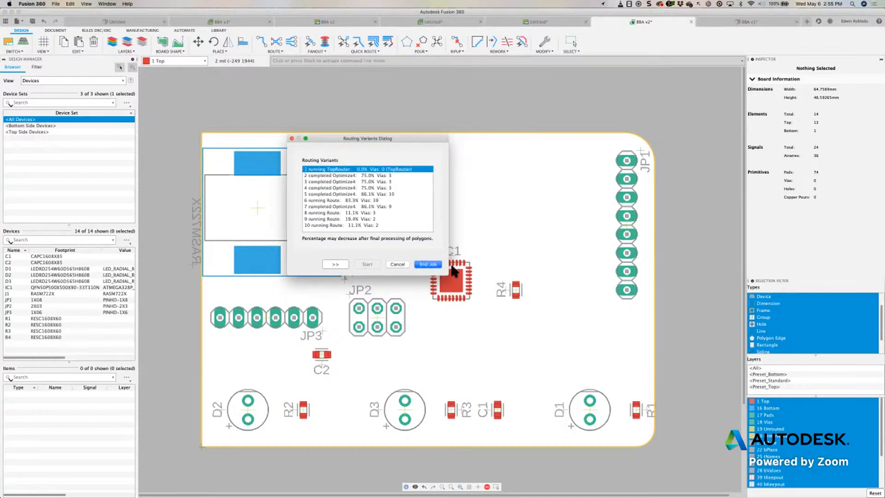
drag(450, 276, 522, 318)
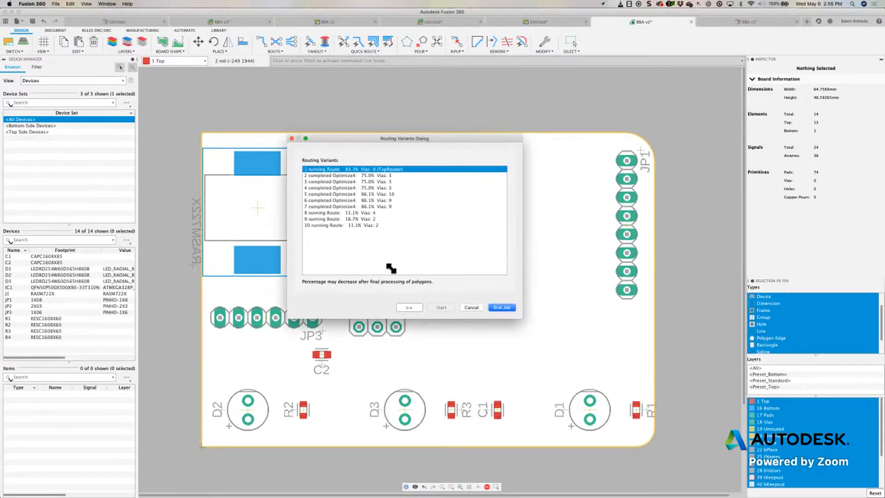
drag(400, 138, 586, 138)
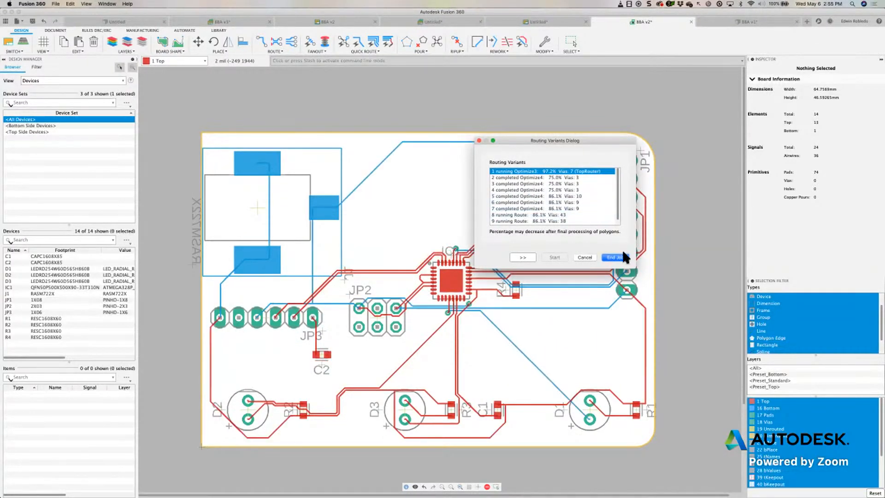
drag(644, 282, 663, 344)
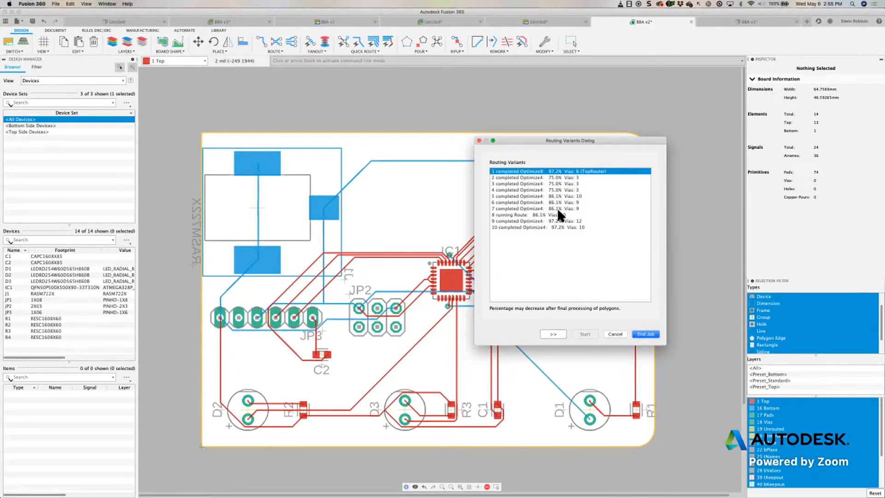
Step: Reposition and resize the Routing Variants dialog, then preview variants 2 and 9 on the board
double_click(553, 140)
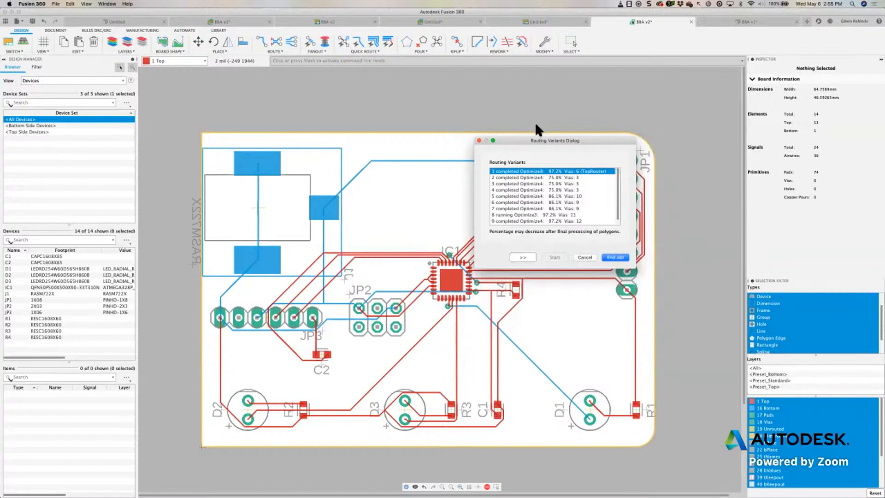
drag(528, 142, 466, 109)
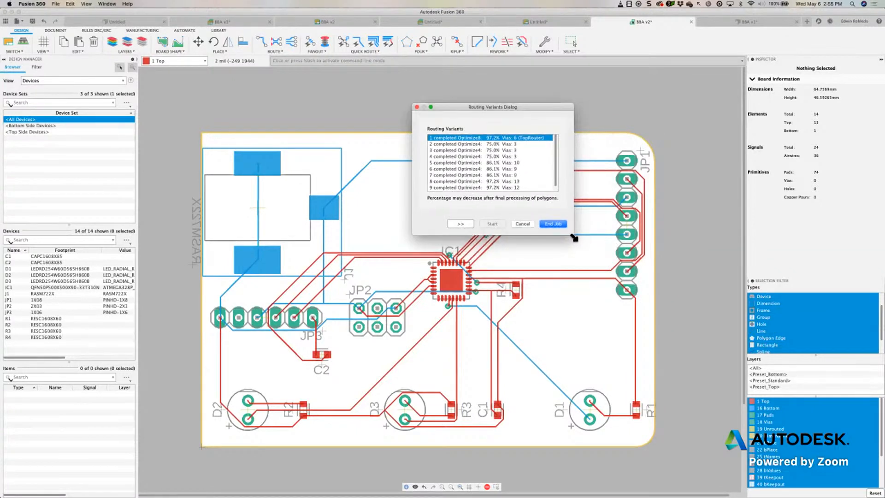
drag(574, 237, 636, 270)
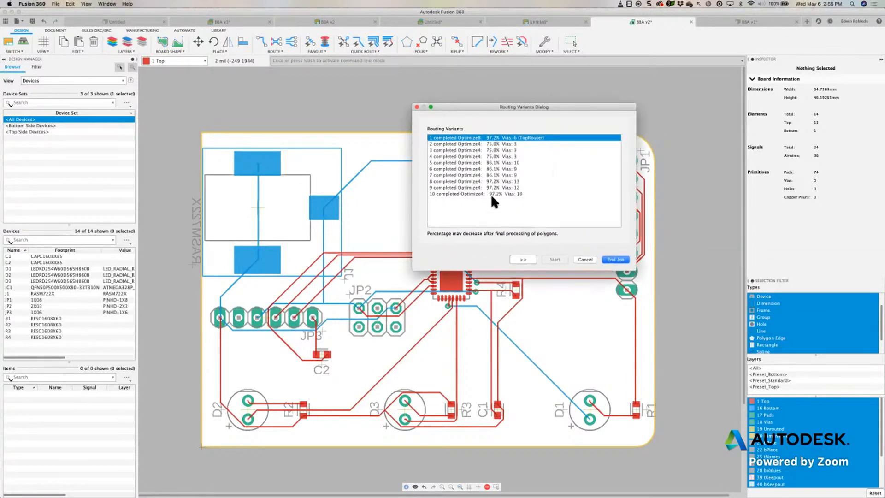
click(508, 144)
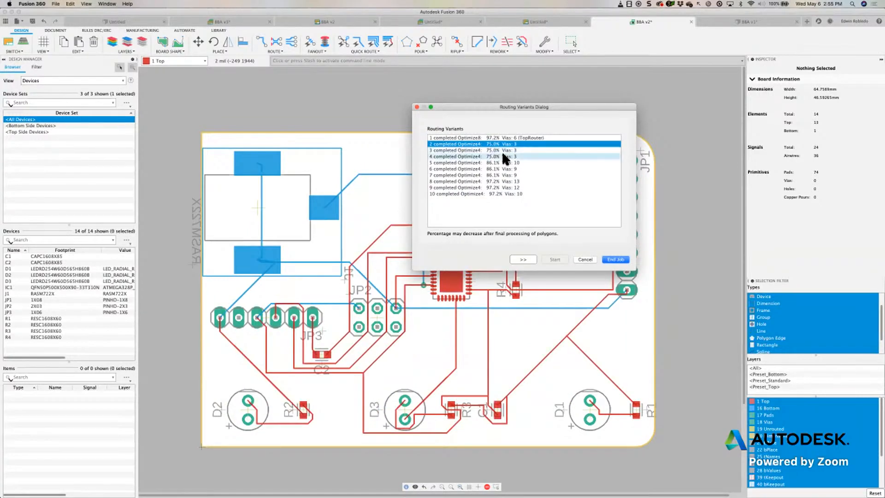
click(503, 187)
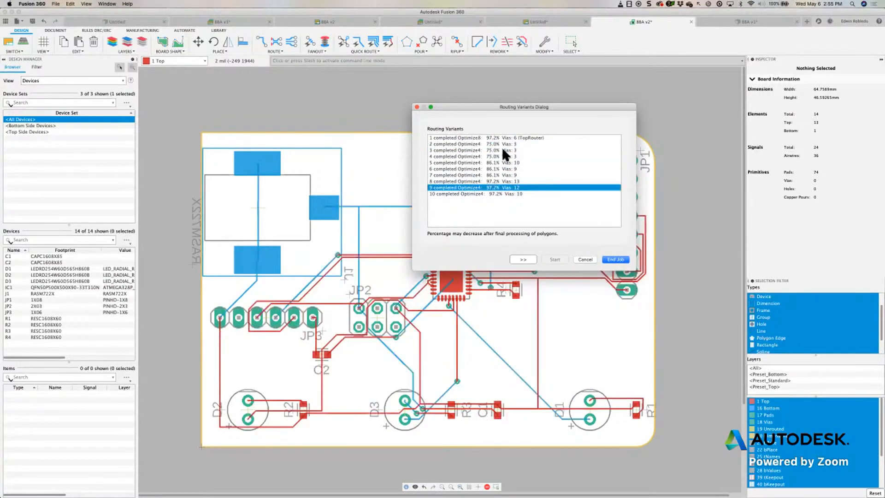
Step: Choose routing variant 1 (TopRouter) and end the autorouting job to apply it to the board
click(484, 137)
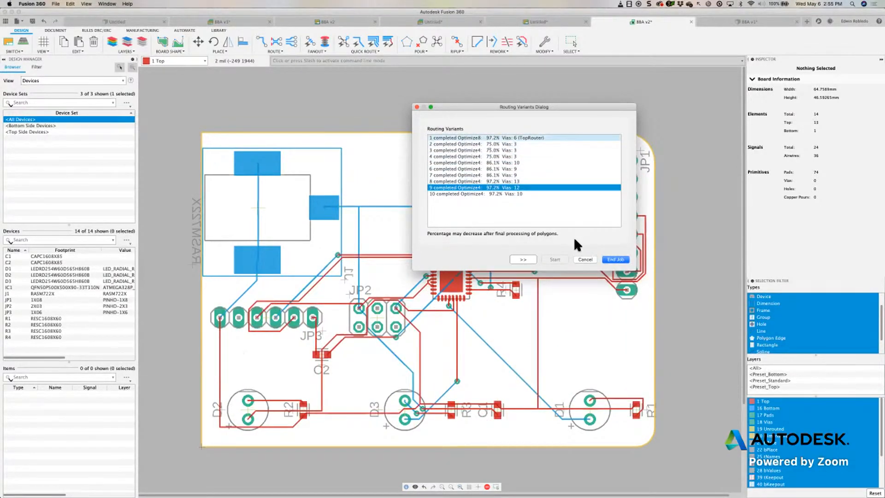
click(616, 259)
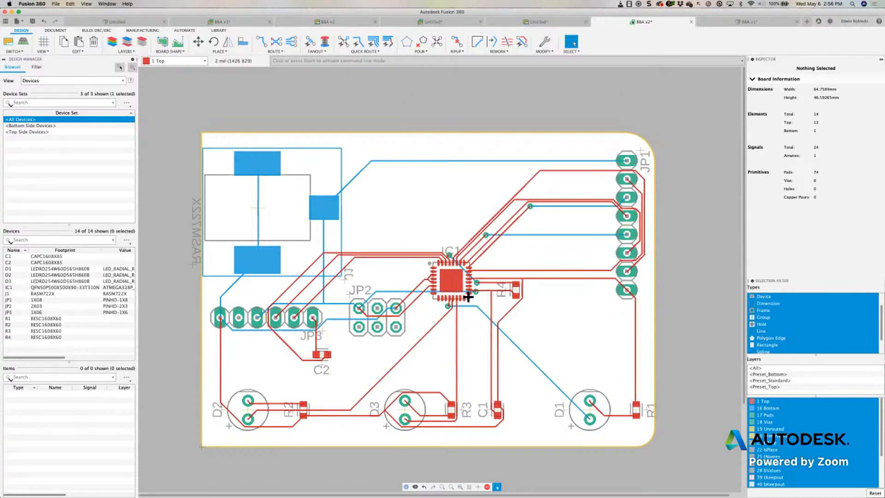
scroll(438, 276, up, 2)
scroll(427, 269, down, 2)
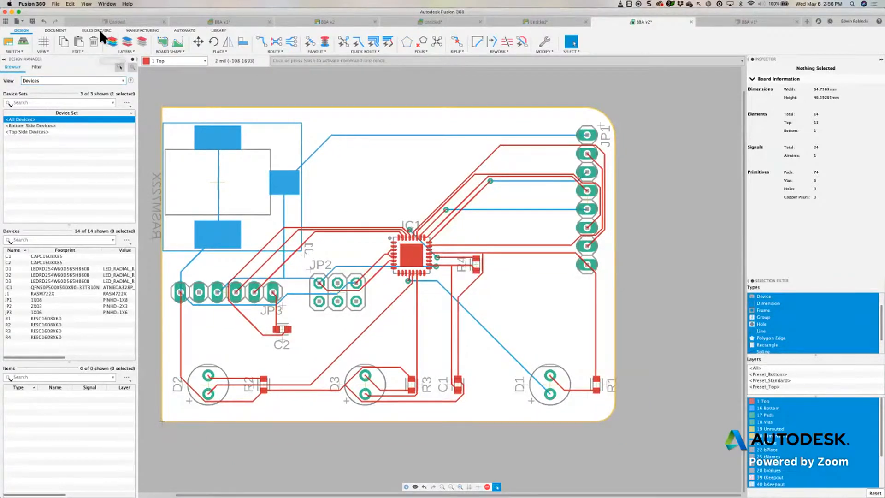
Step: Run a design rule check on the routed board using the default rules
click(97, 30)
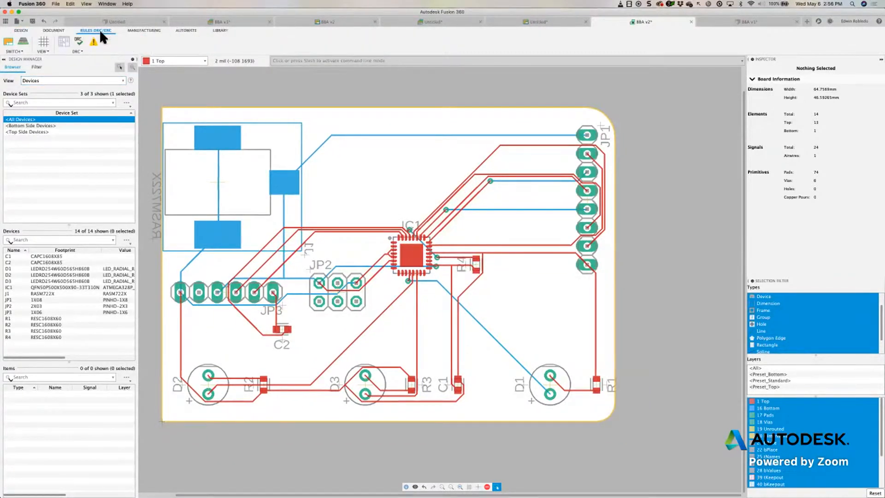
click(78, 43)
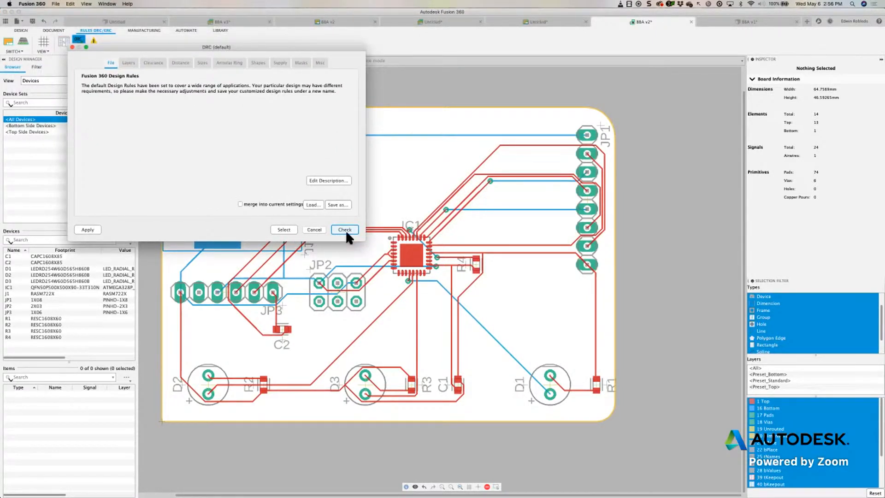
click(344, 229)
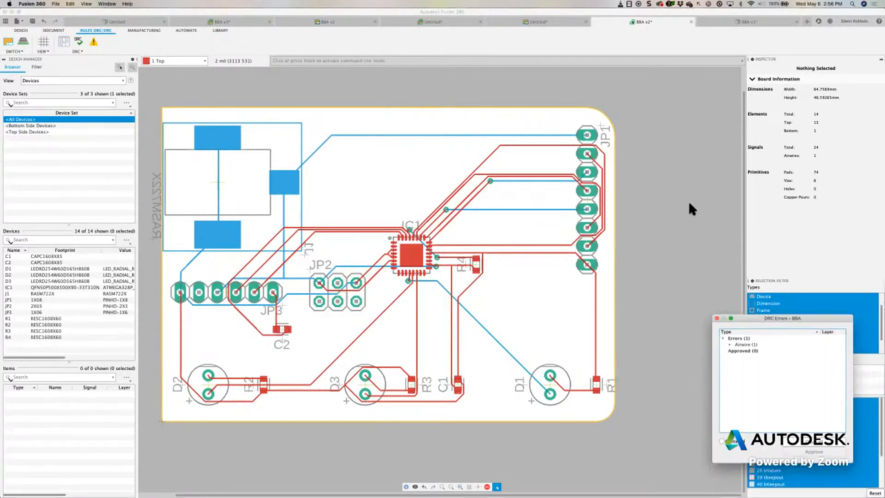
Step: Expand the Airwire errors, locate the listed airwire on the board, and examine the pads on IC1's left side
drag(689, 203, 703, 122)
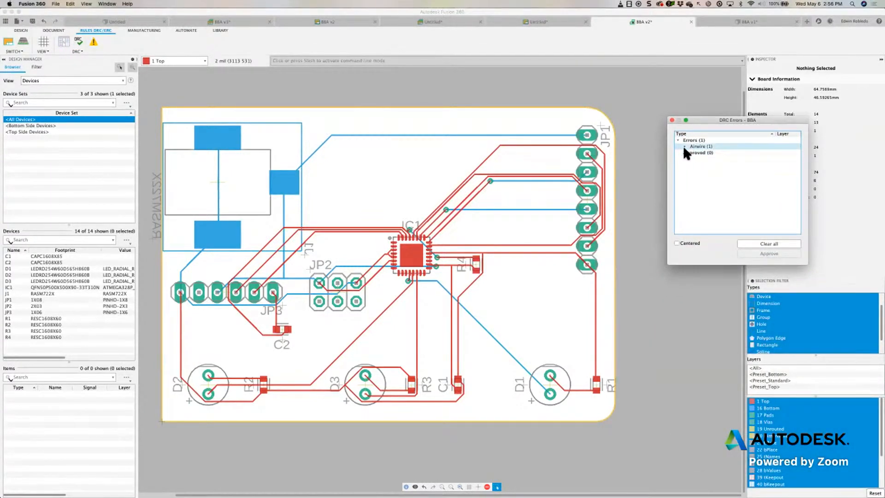
click(684, 146)
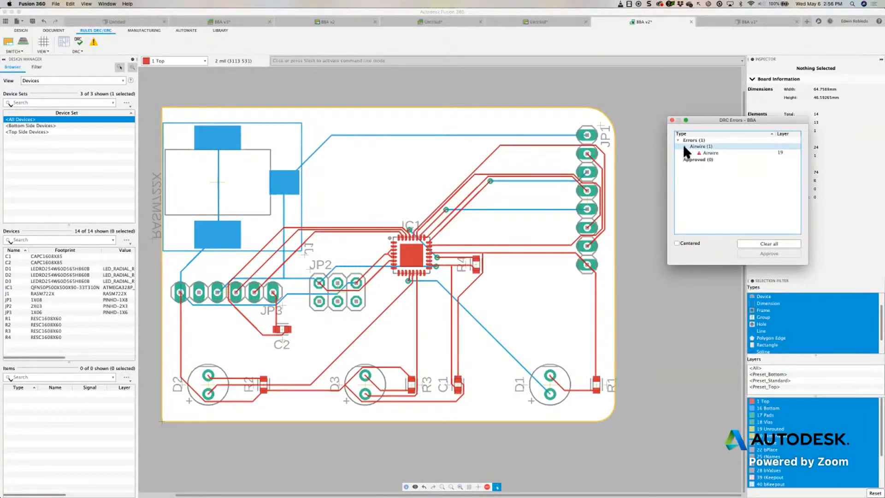
click(717, 155)
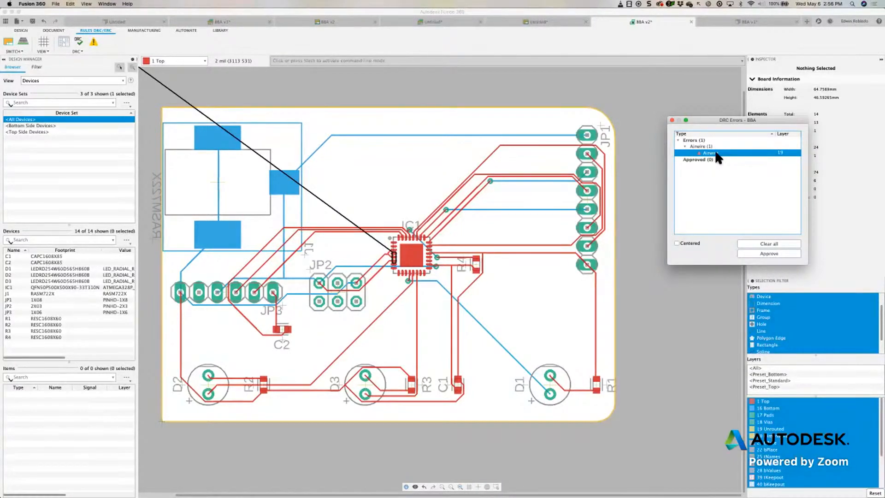
middle_drag(378, 250, 424, 273)
click(427, 276)
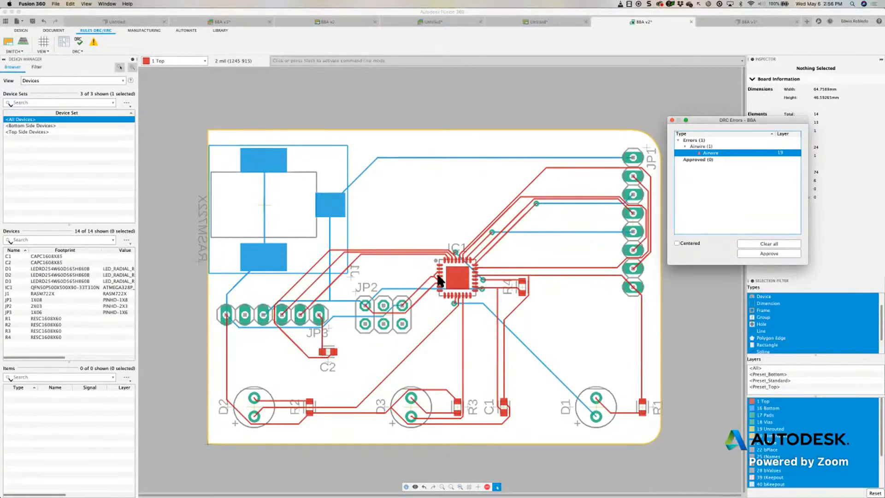
scroll(439, 280, up, 2)
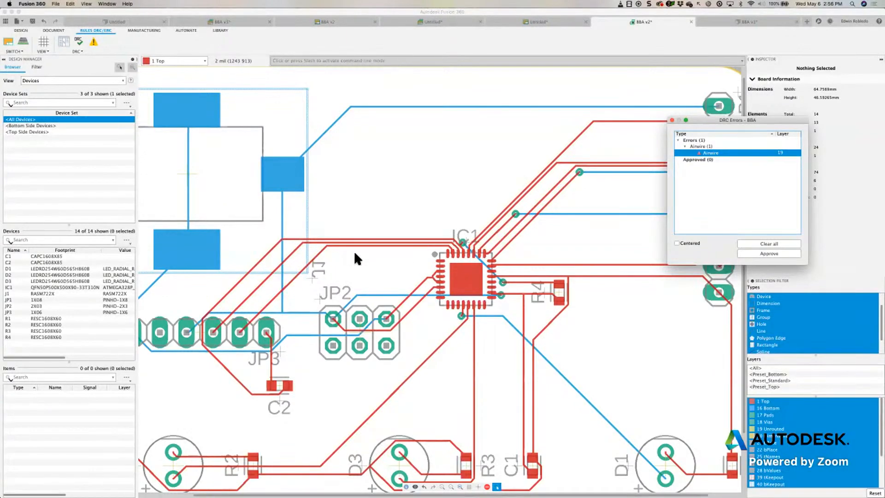
scroll(437, 275, up, 8)
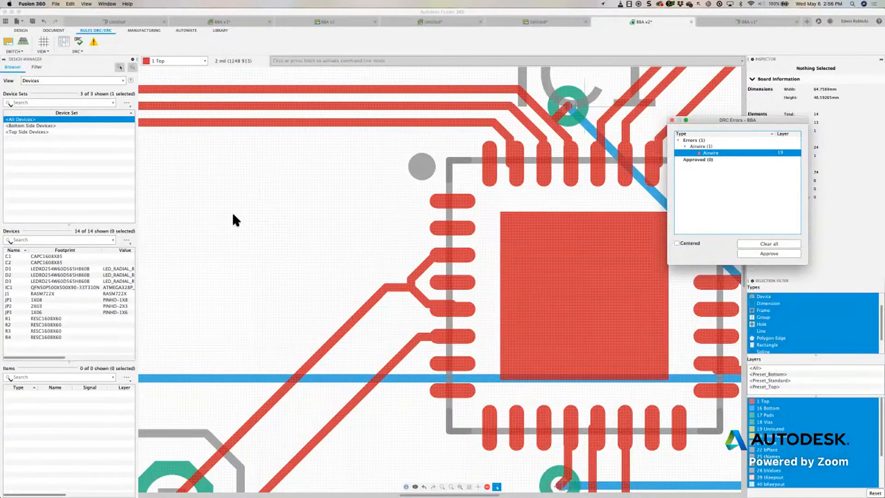
scroll(256, 183, up, 3)
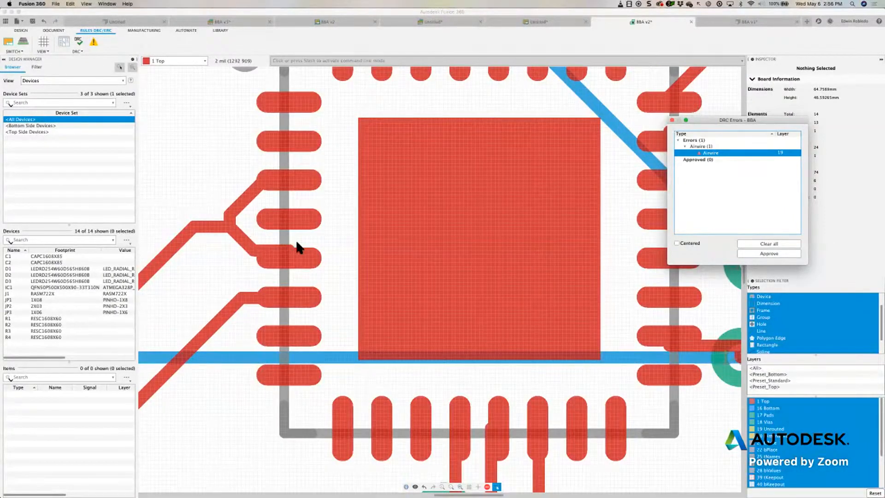
scroll(324, 203, left, 2)
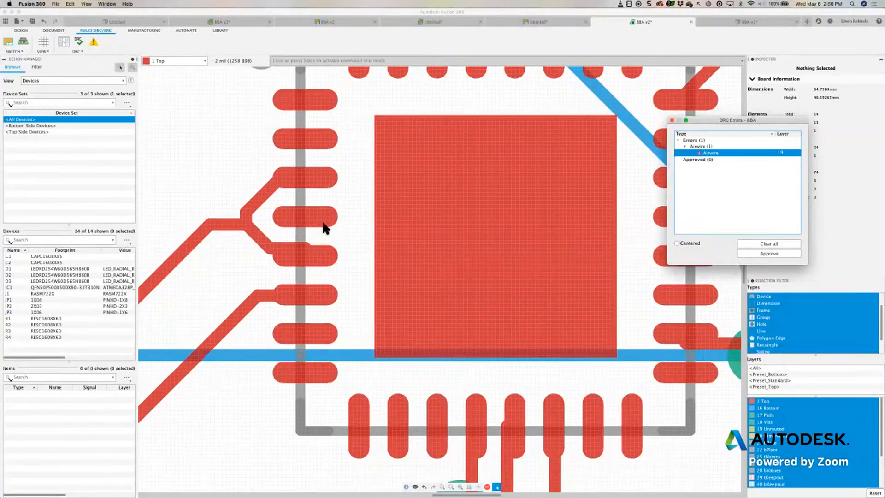
Step: Rip up the forked trace segments joining the third and fifth pads on IC1's left side
click(22, 30)
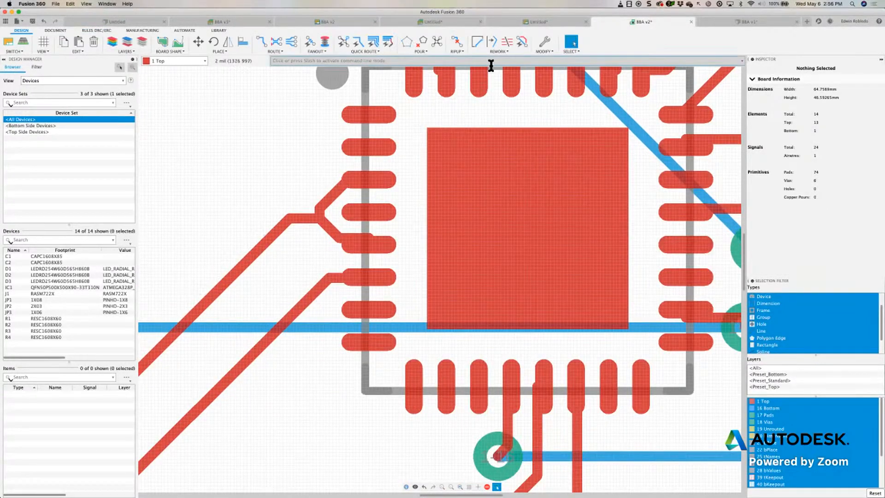
click(460, 40)
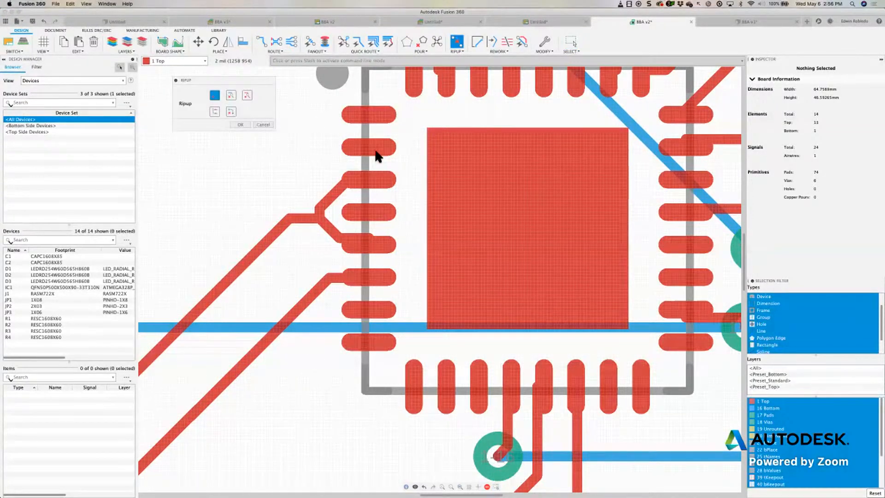
click(330, 231)
click(361, 241)
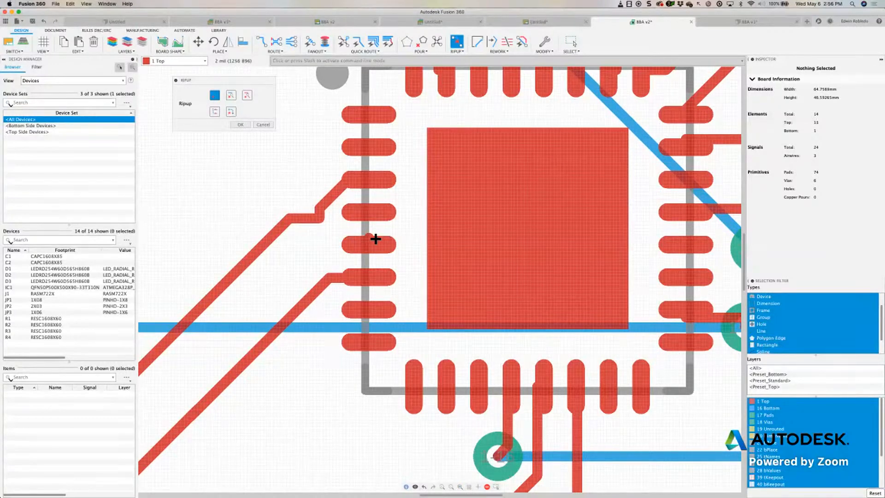
click(321, 216)
click(328, 203)
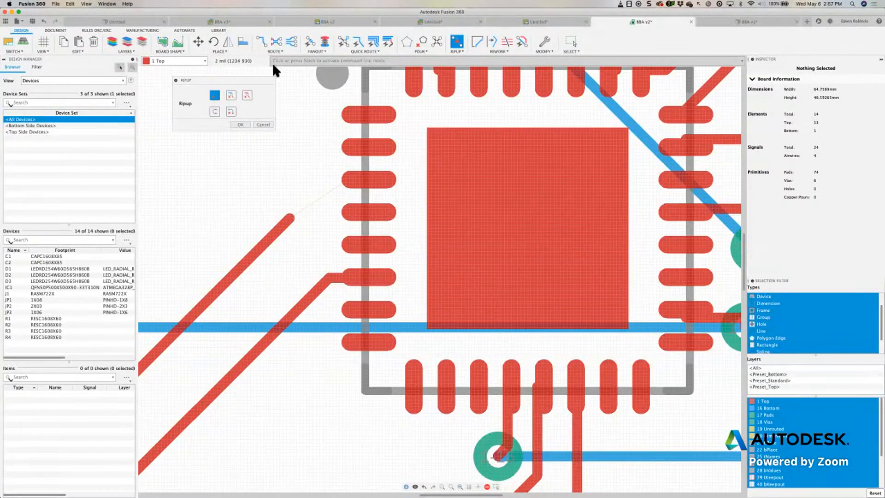
Step: Manually route the third pad on IC1's left side to the fifth pad and connect the diagonal trace from JP2 to the bend
scroll(279, 58, right, 1)
scroll(326, 174, right, 1)
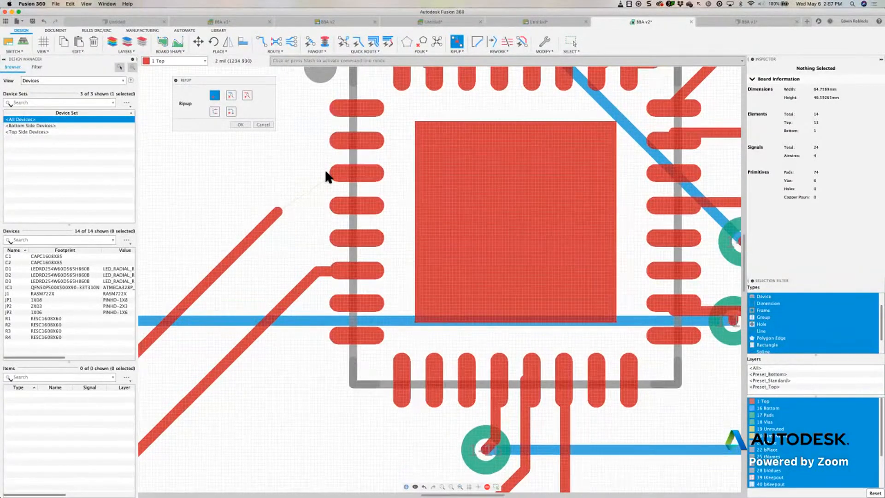
scroll(298, 182, right, 1)
click(290, 177)
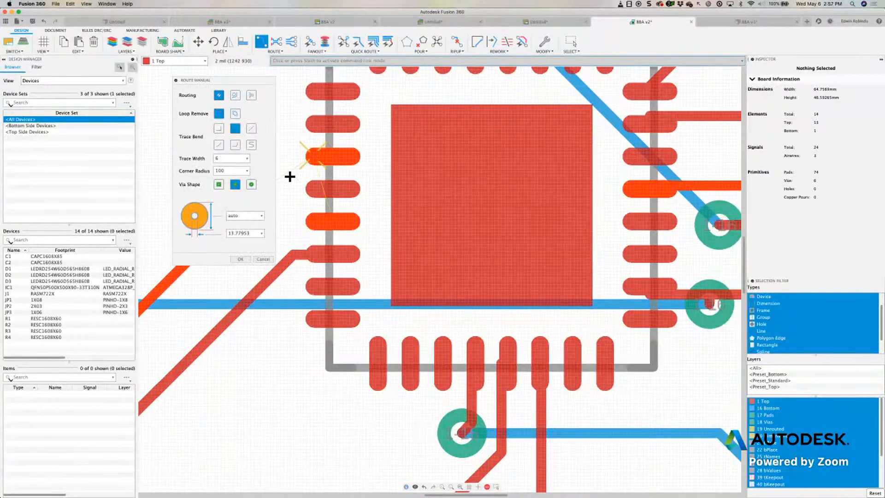
click(283, 178)
click(316, 225)
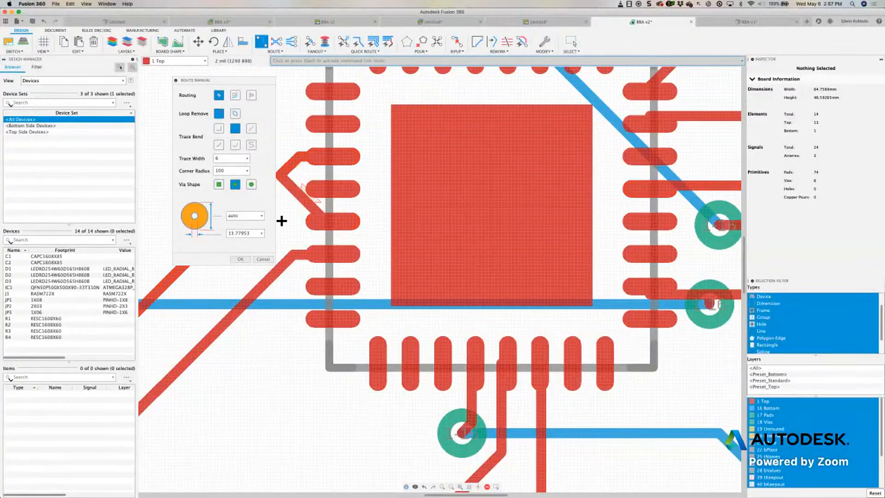
scroll(323, 214, left, 2)
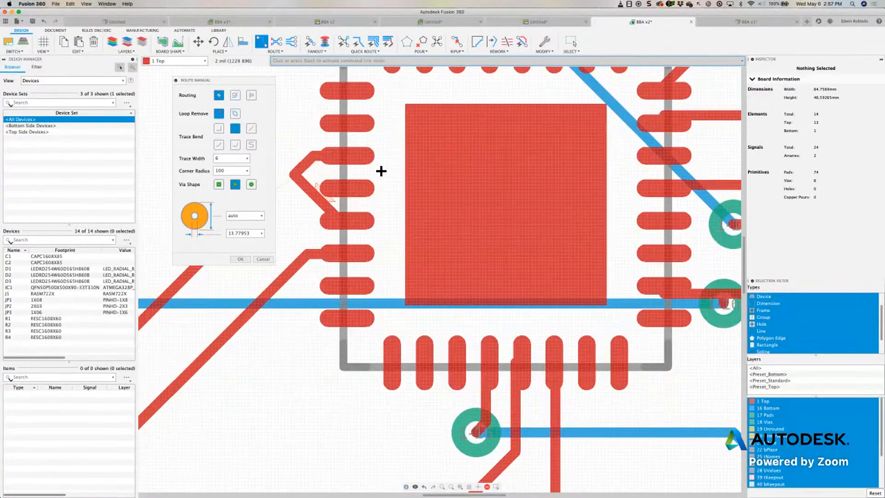
scroll(357, 193, down, 3)
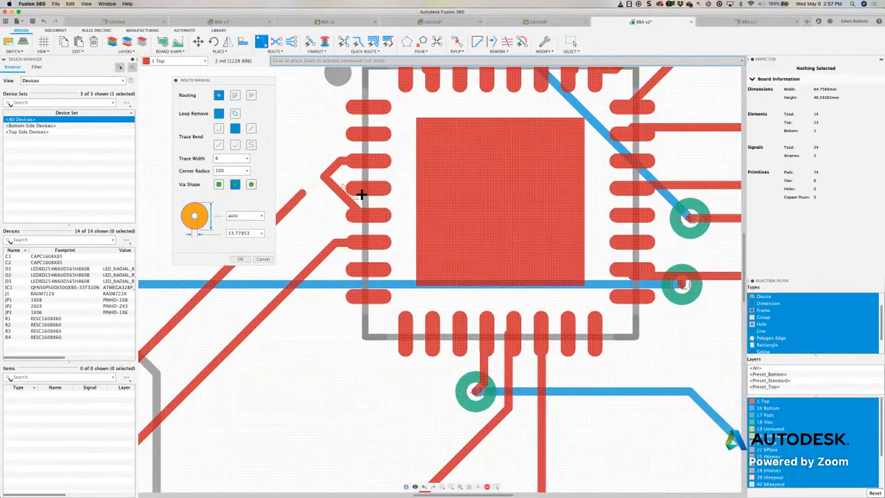
scroll(391, 199, left, 3)
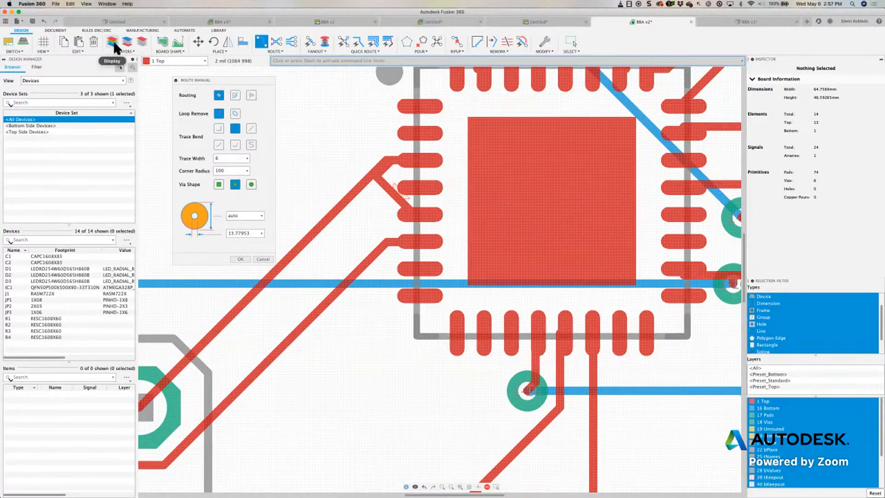
Step: Move the diagonal branch segment so it enters the fifth pad on IC1's left side horizontally
click(198, 42)
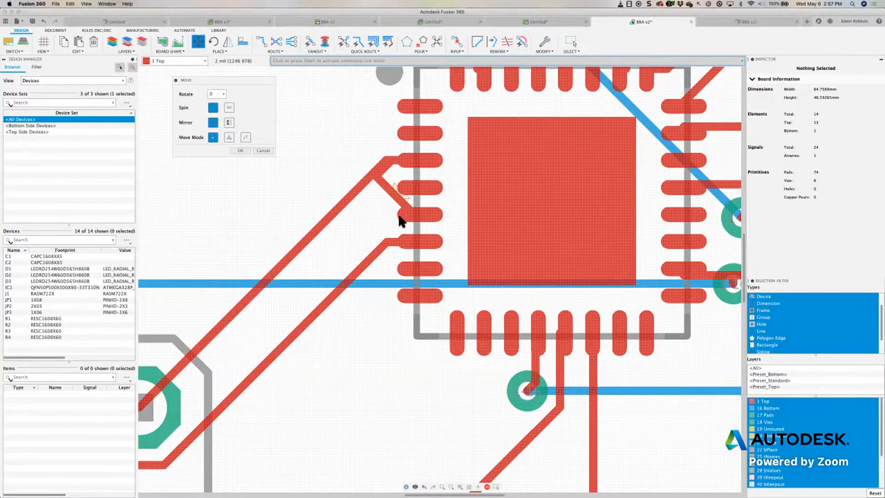
click(390, 199)
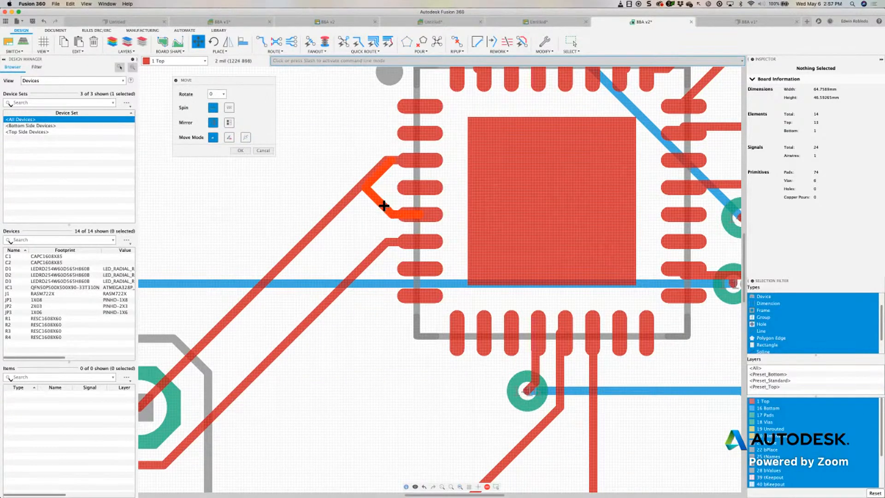
click(381, 204)
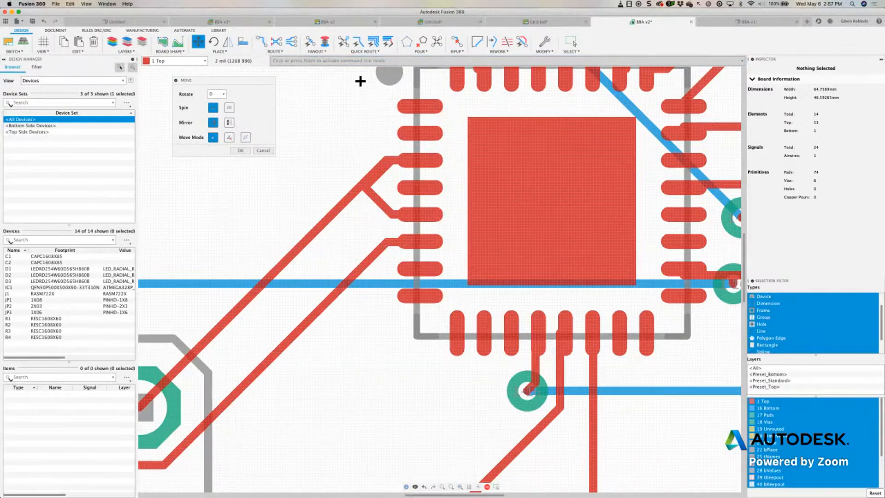
click(456, 45)
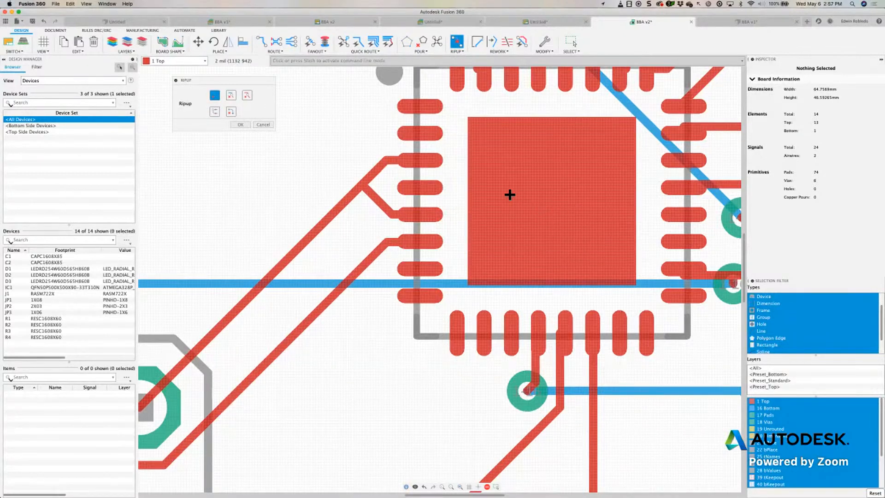
key(Escape)
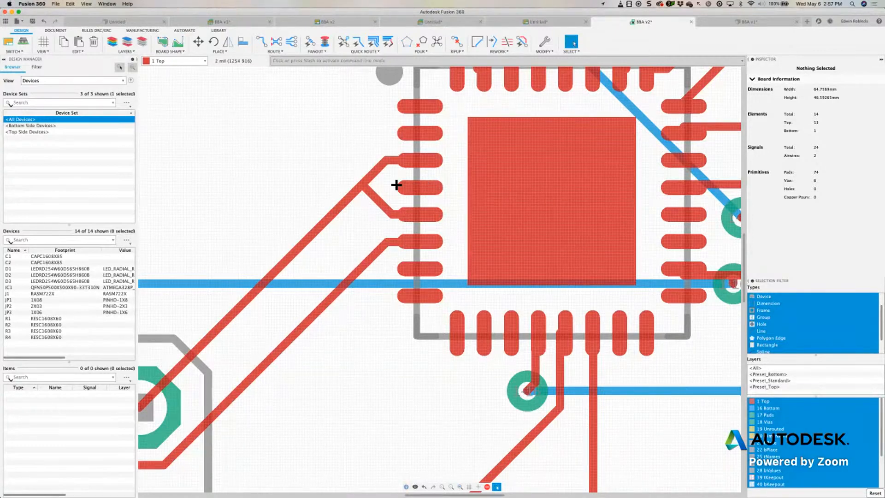
scroll(355, 184, up, 1)
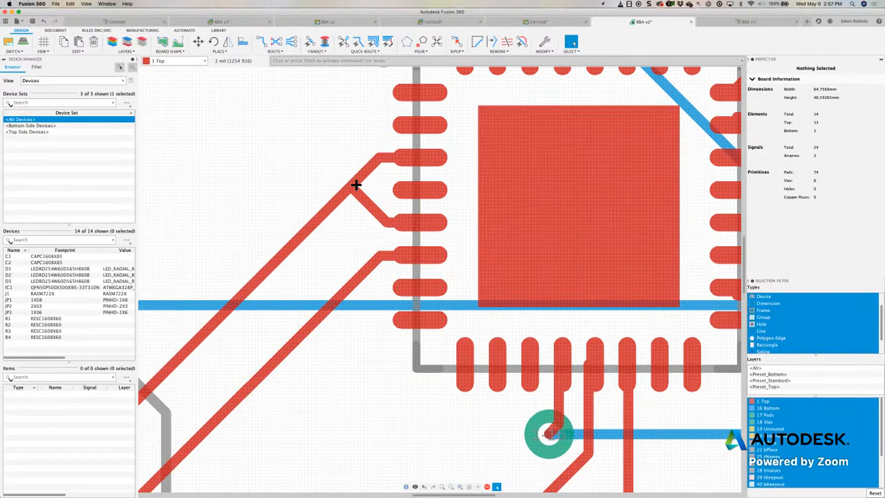
Step: Save the board as a new version described as "User Saved", continuing despite the unsynchronized 2D and 3D documents
scroll(300, 155, down, 2)
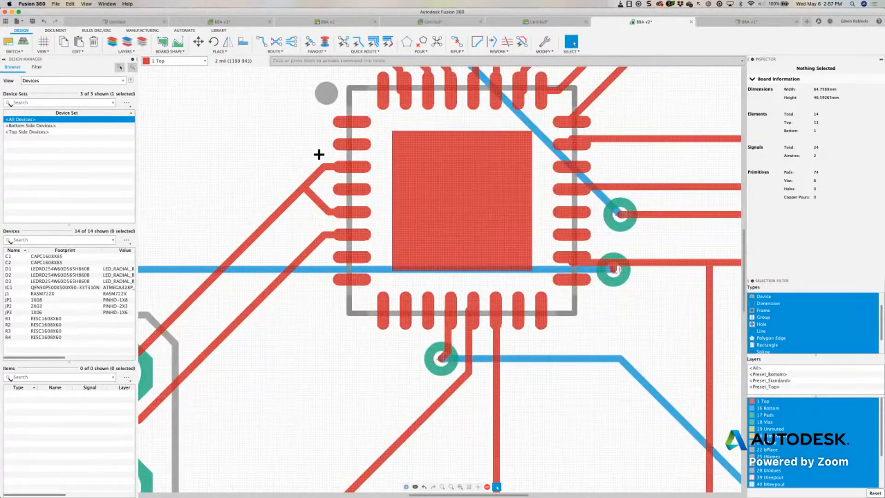
click(32, 22)
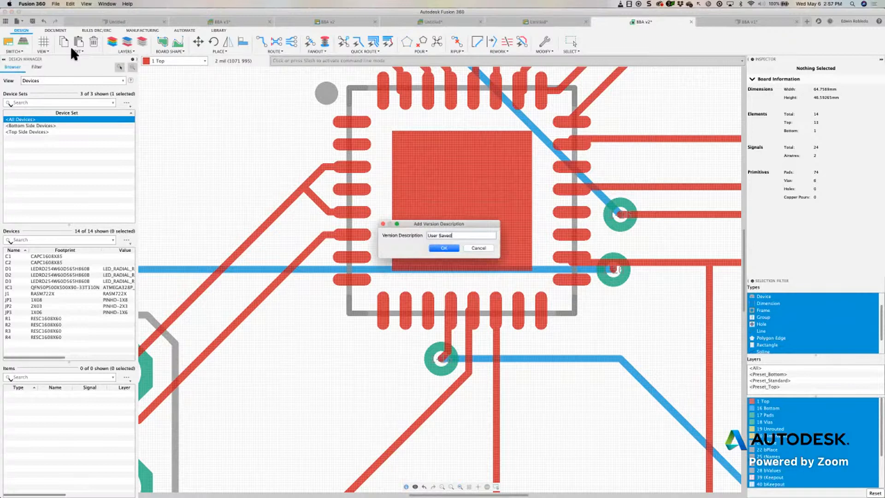
click(443, 249)
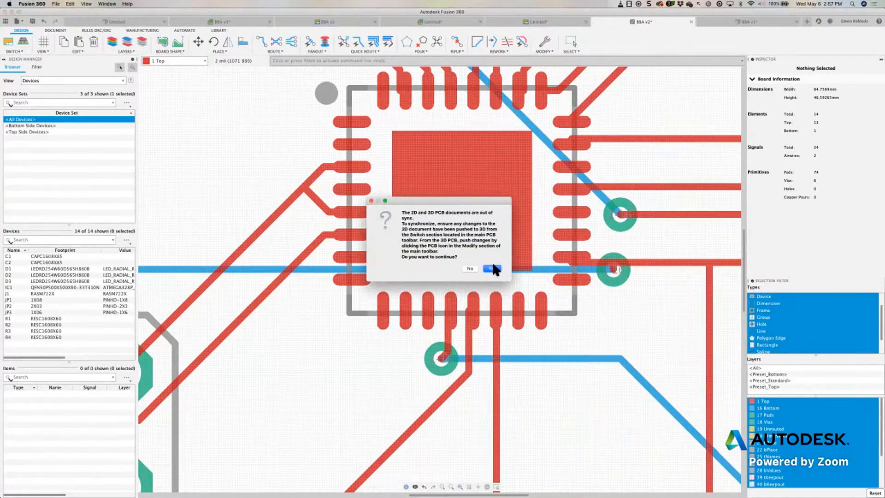
click(492, 268)
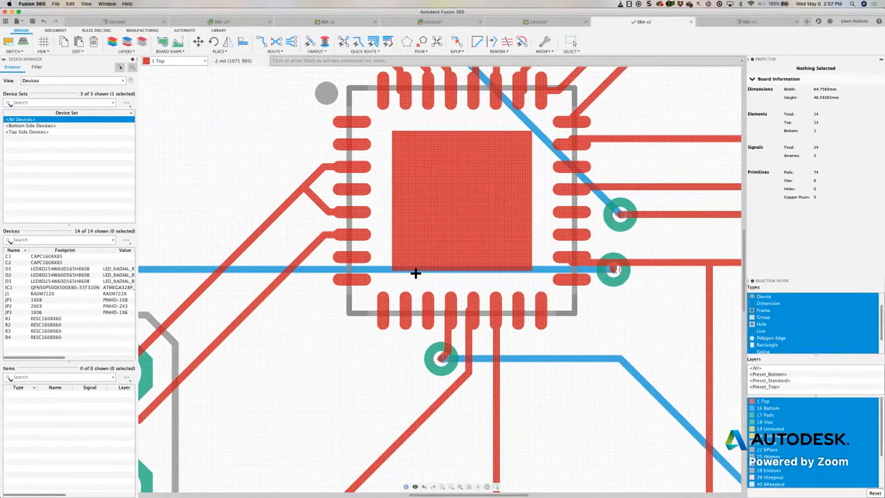
Step: Bring the routed 2D board layout into the 3D PCB view
scroll(415, 272, up, 2)
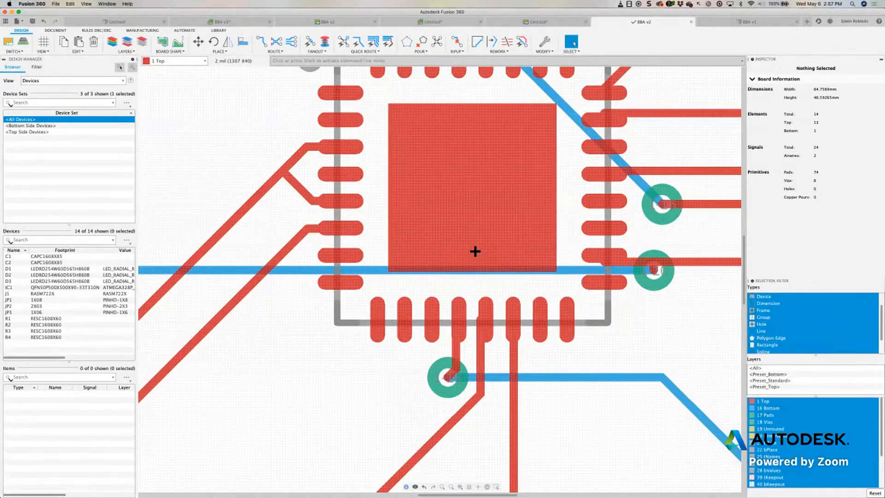
scroll(509, 257, down, 5)
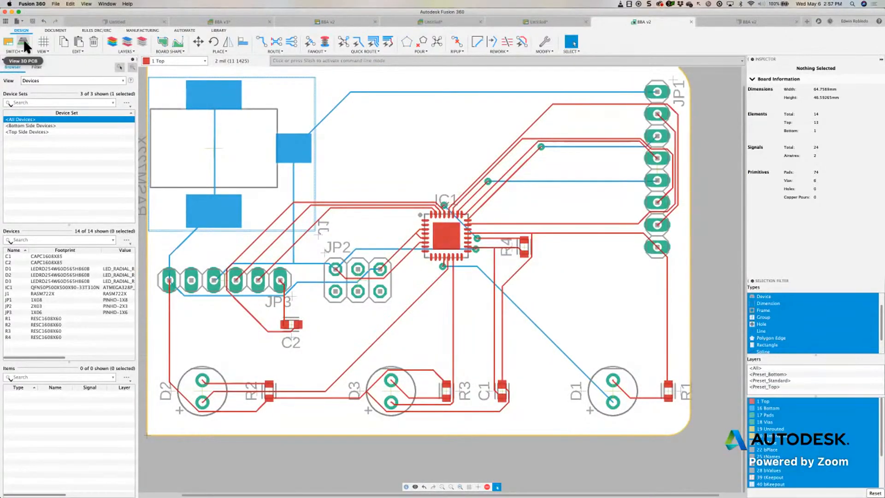
click(23, 41)
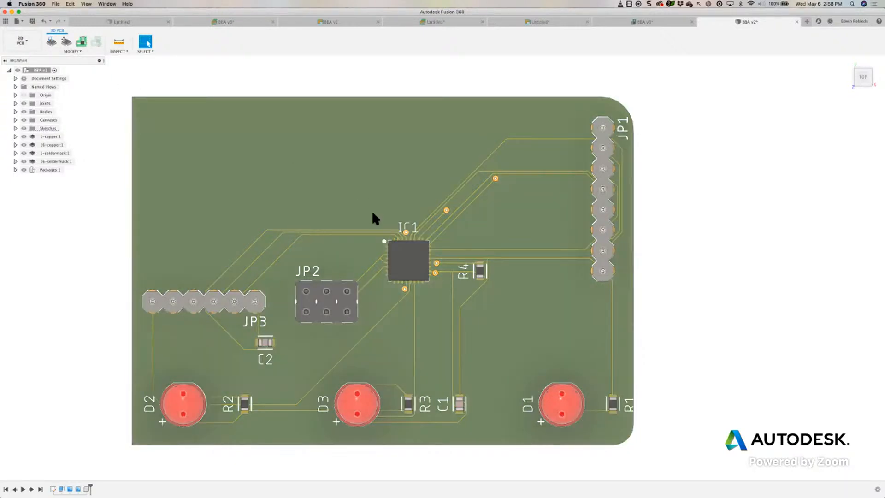
Step: Examine the 3D board's components and traces around IC1, JP2 and the LEDs from angled and top views
middle_drag(374, 252, 398, 229)
scroll(371, 230, down, 2)
scroll(402, 227, up, 3)
shift+middle_drag(460, 247, 371, 239)
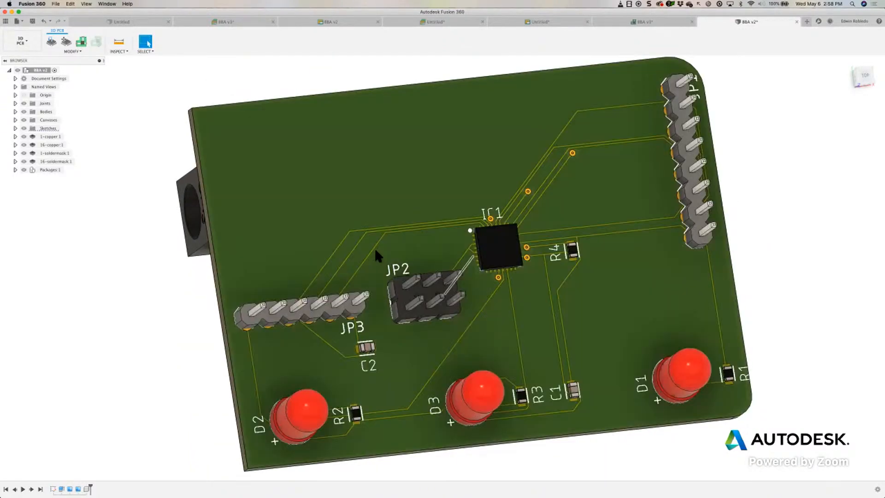
scroll(374, 248, right, 5)
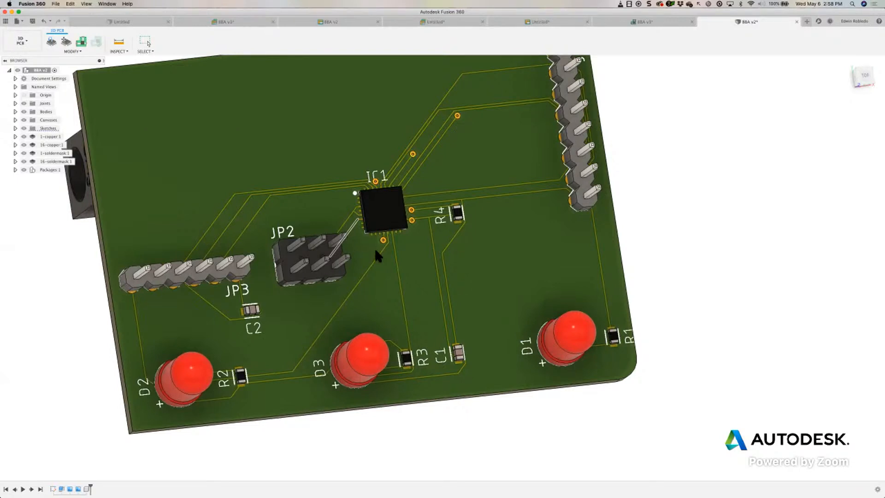
scroll(474, 249, up, 3)
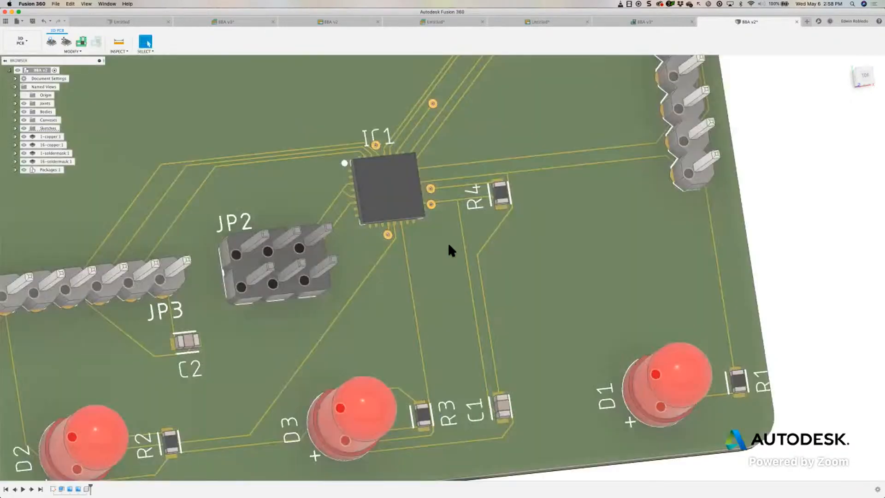
shift+middle_drag(426, 249, 653, 200)
click(861, 77)
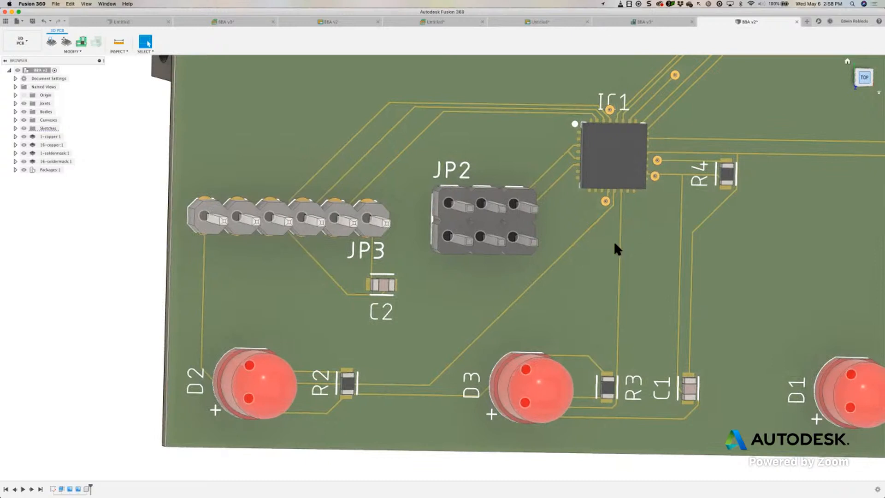
middle_drag(614, 243, 585, 279)
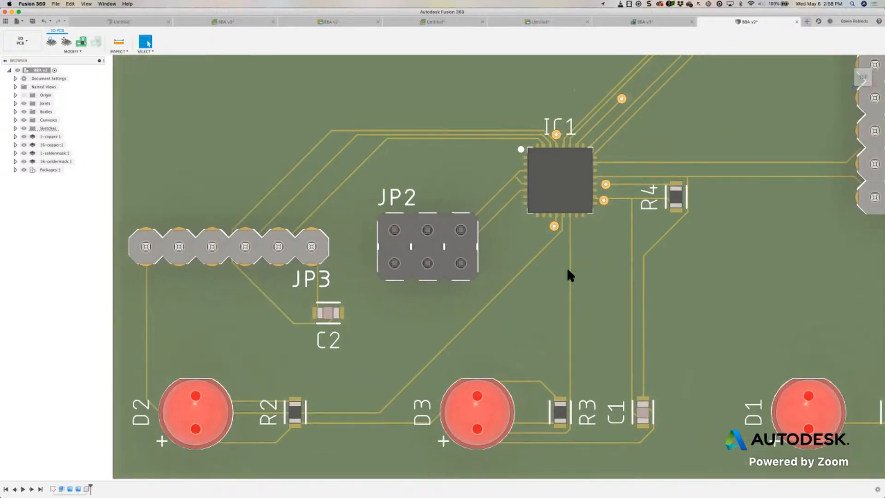
scroll(568, 274, down, 3)
middle_drag(564, 268, 489, 314)
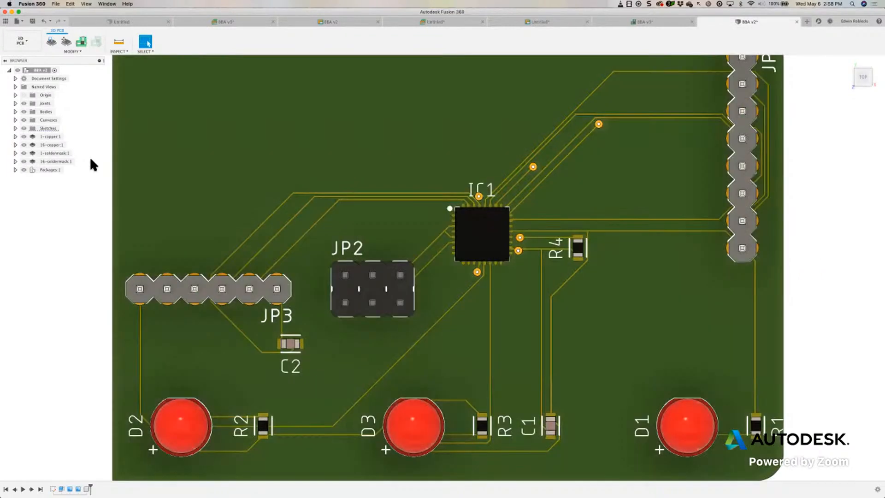
Step: Turn header JP3 vertical and move it X -5.849 mm, Y -12.211 mm in 3D, with Update PCB and Reroute enabled
click(67, 42)
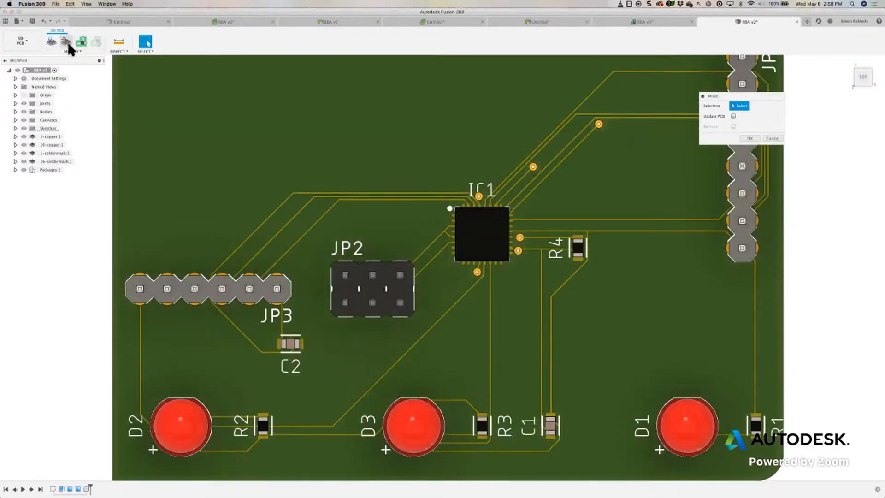
click(208, 296)
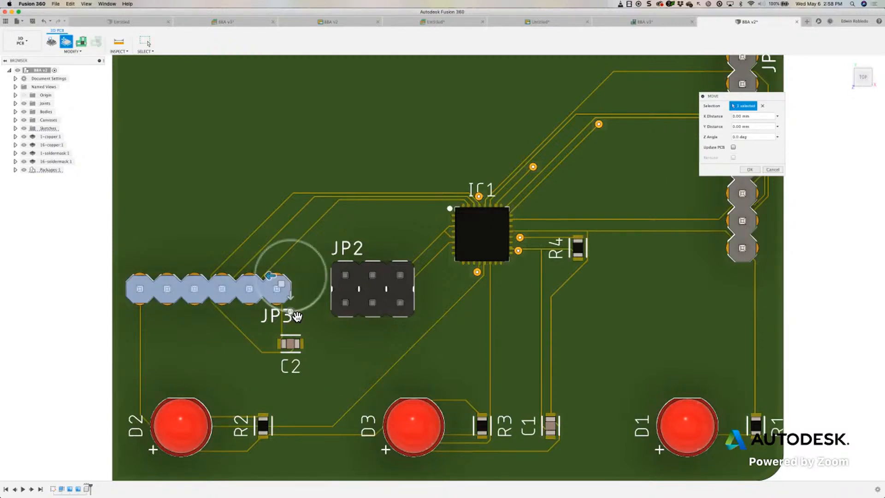
drag(296, 301, 144, 206)
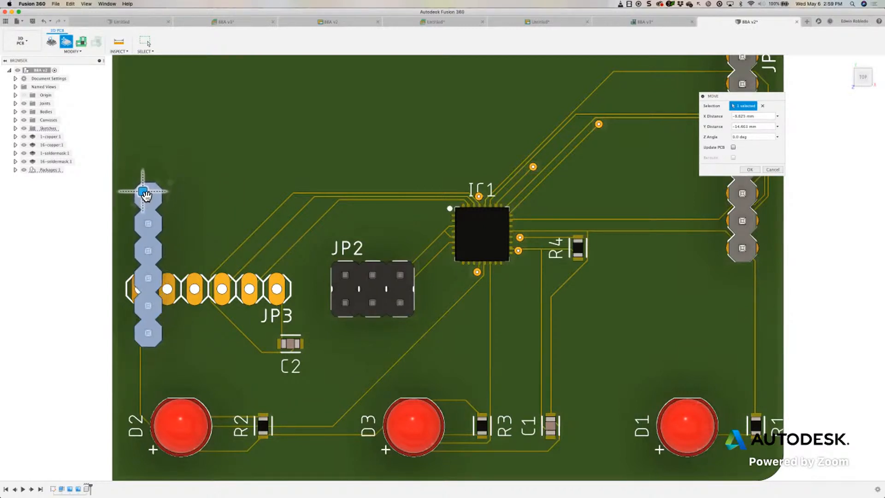
shift+middle_drag(228, 229, 150, 198)
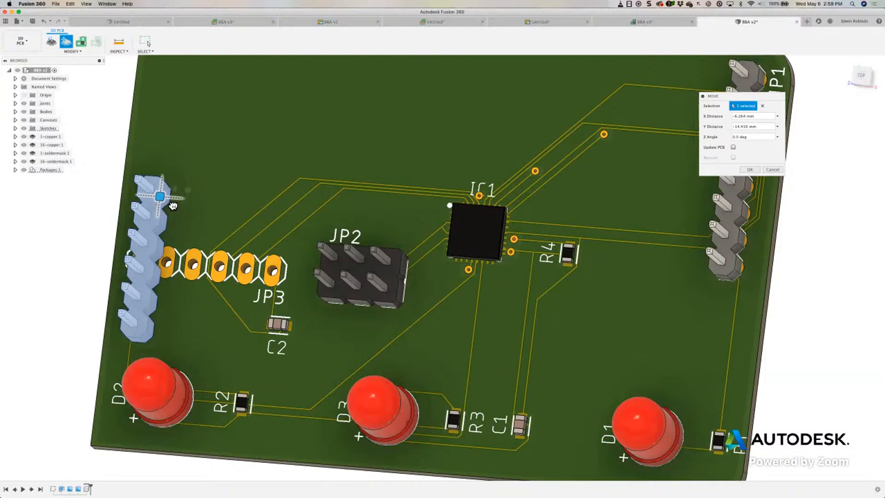
drag(173, 207, 187, 218)
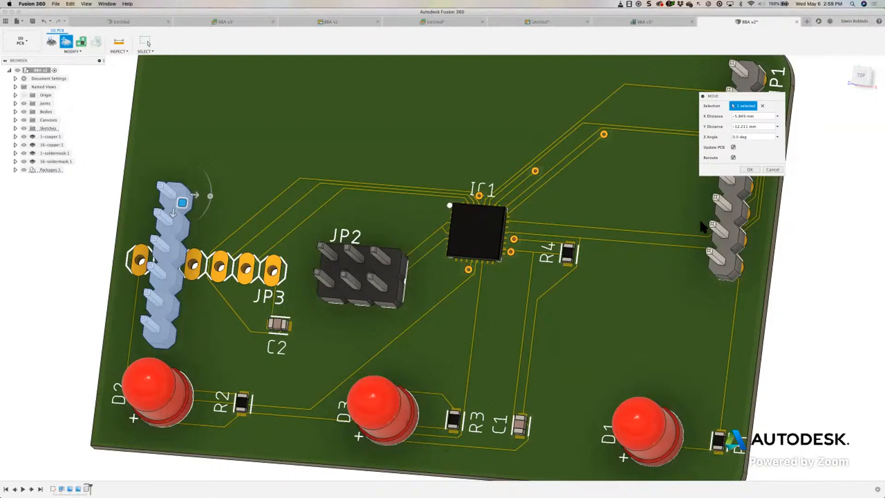
click(751, 170)
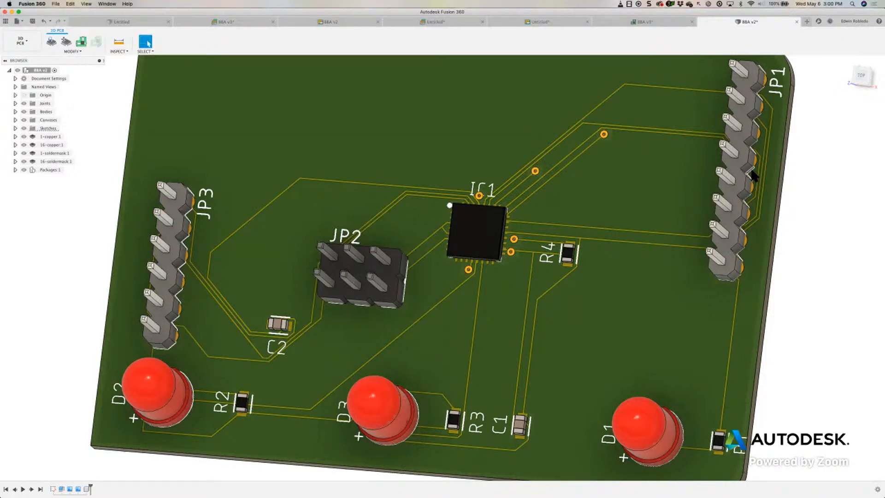
Step: Examine the 3D board's underside around JP3's pins and connector J1, and return to the 2D board layout
click(518, 231)
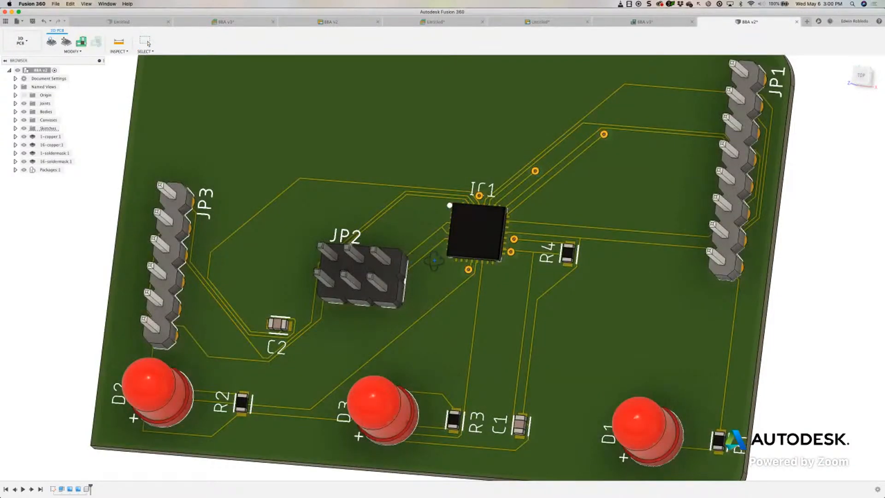
shift+middle_drag(434, 260, 428, 254)
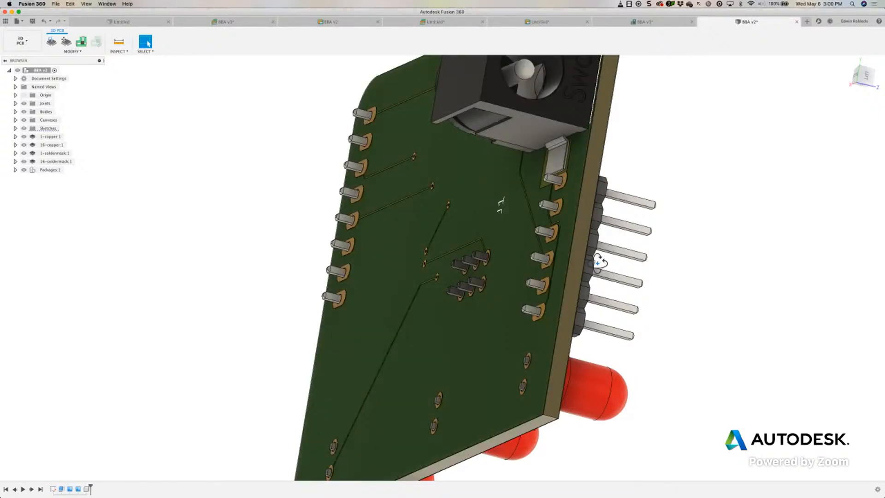
shift+middle_drag(594, 264, 563, 195)
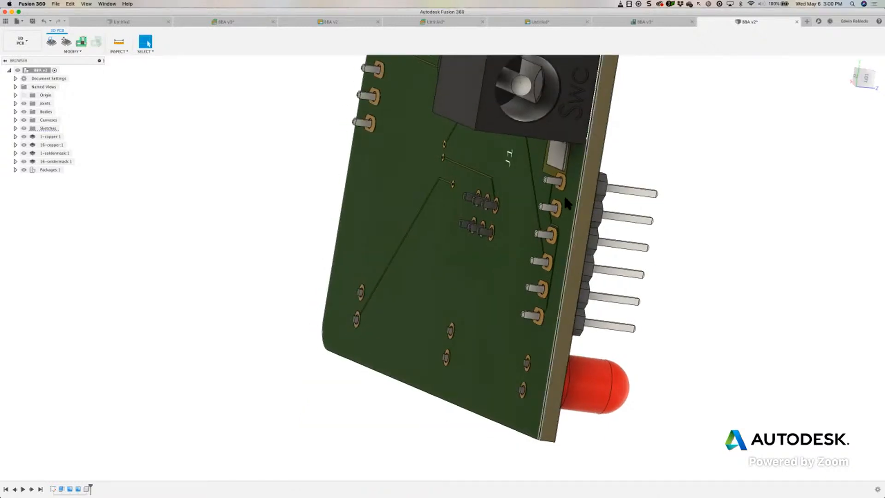
shift+middle_drag(520, 266, 332, 249)
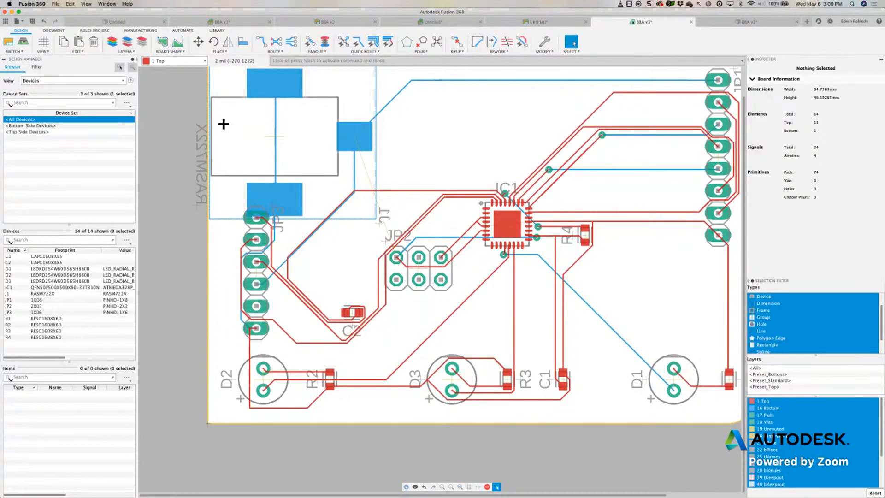
Step: Move header JP3 on the 2D board closer to the left board edge, clear of connector J1's bottom pad
click(196, 40)
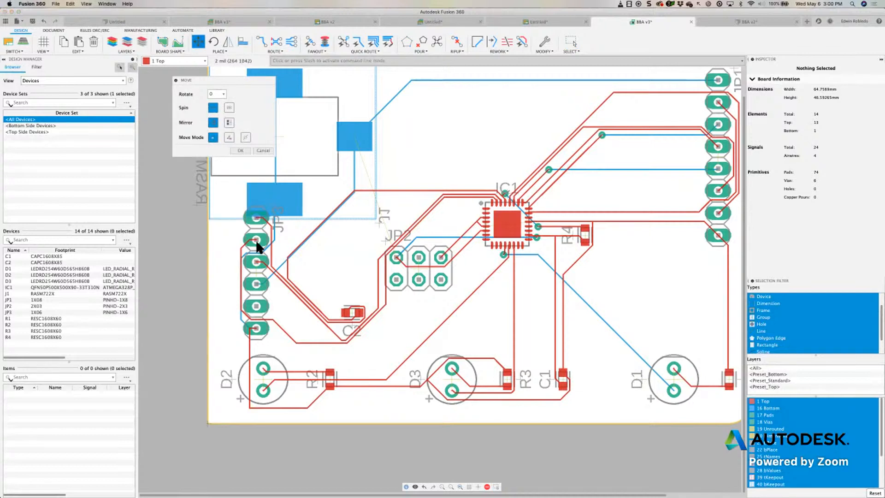
click(257, 276)
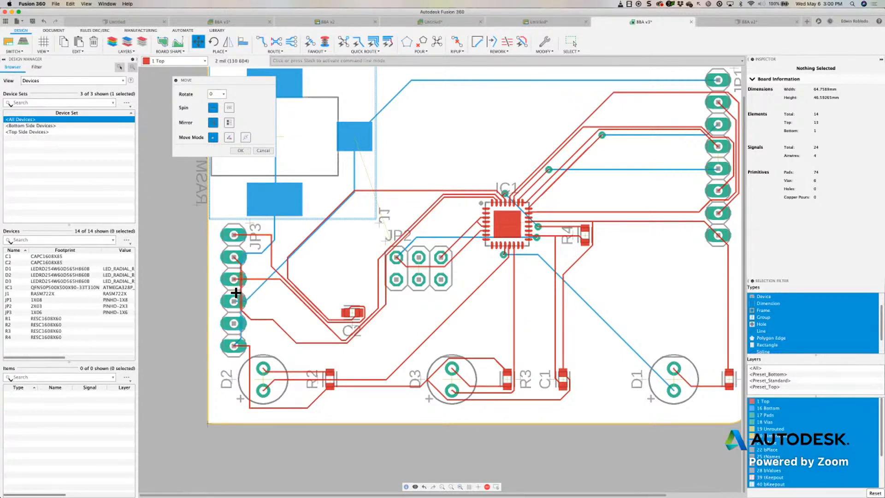
click(234, 292)
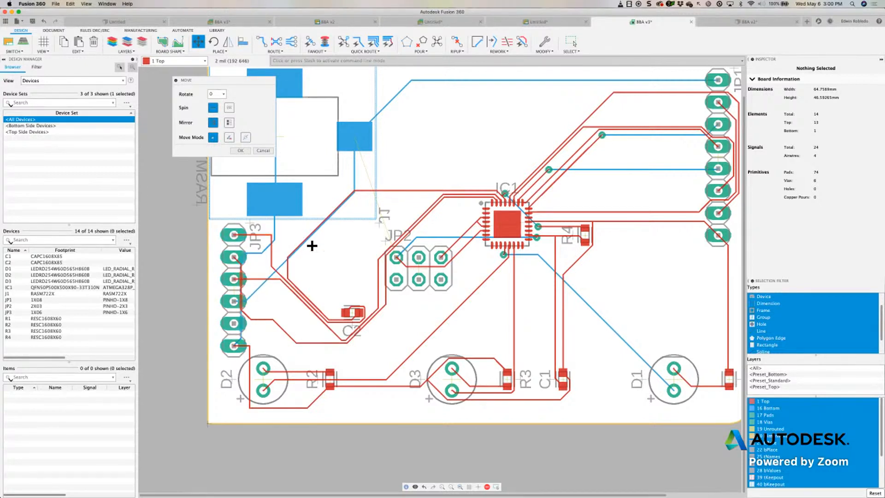
Step: Run the reroute command on header JP3 to rebuild the traces connected to its pads
click(367, 64)
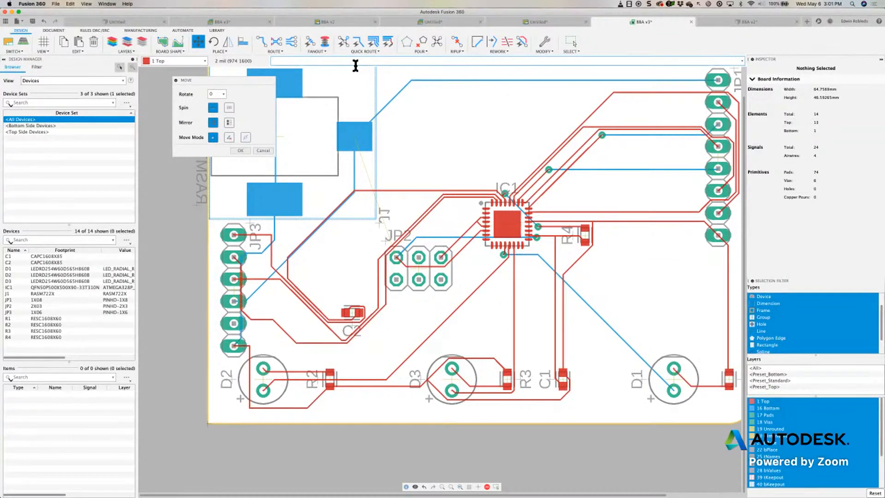
text(reroute)
key(Return)
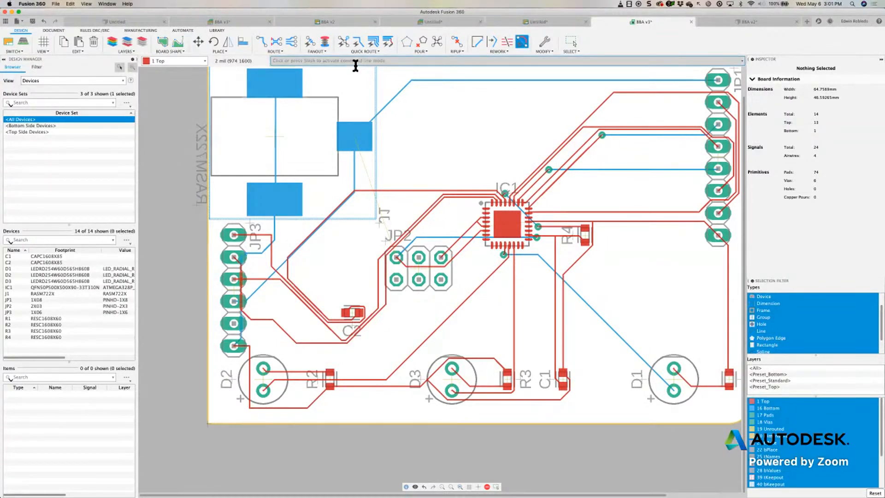
click(233, 294)
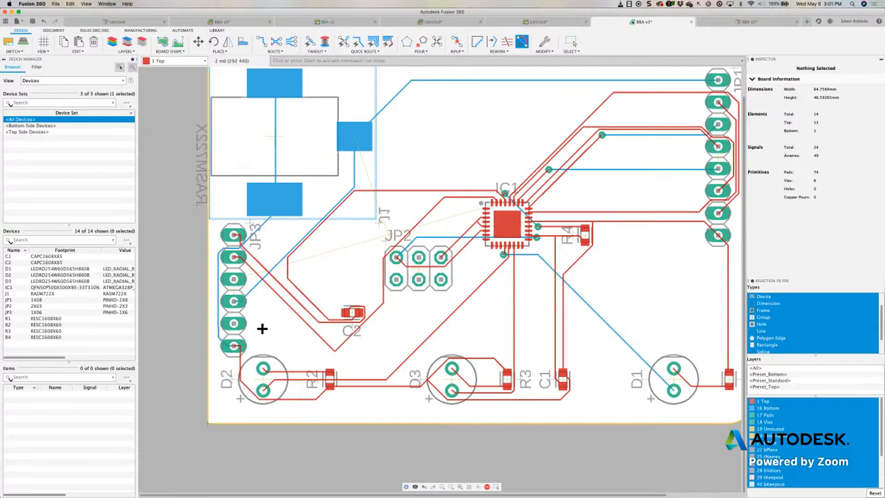
Step: Bring the rerouted board into the 3D PCB view and inspect JP3's placement and traces from an angle
click(28, 44)
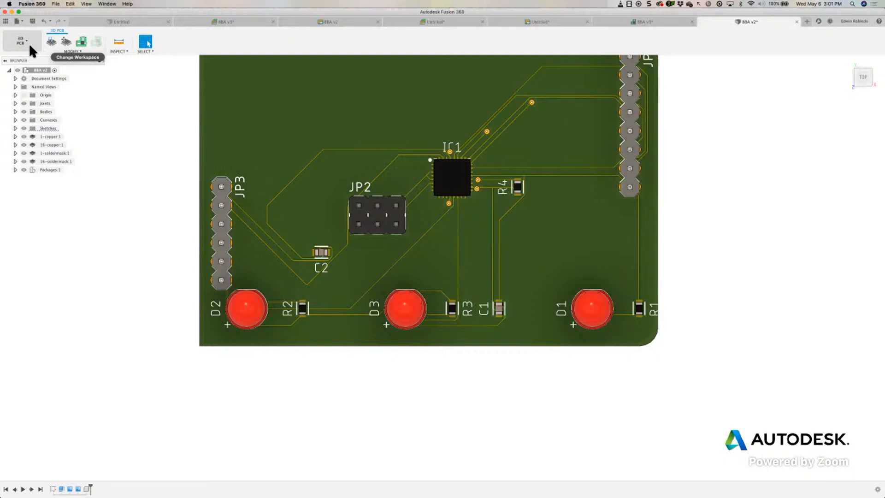
middle_drag(141, 270, 104, 353)
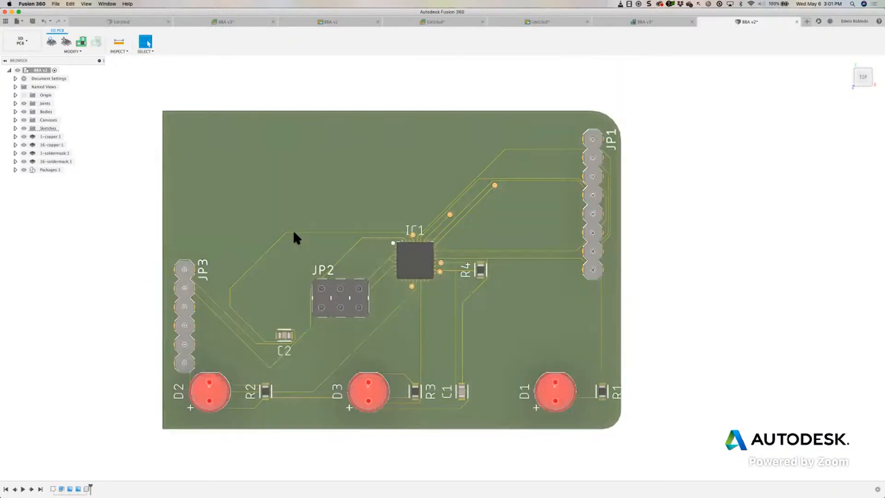
shift+middle_drag(294, 233, 305, 253)
shift+middle_drag(375, 242, 258, 230)
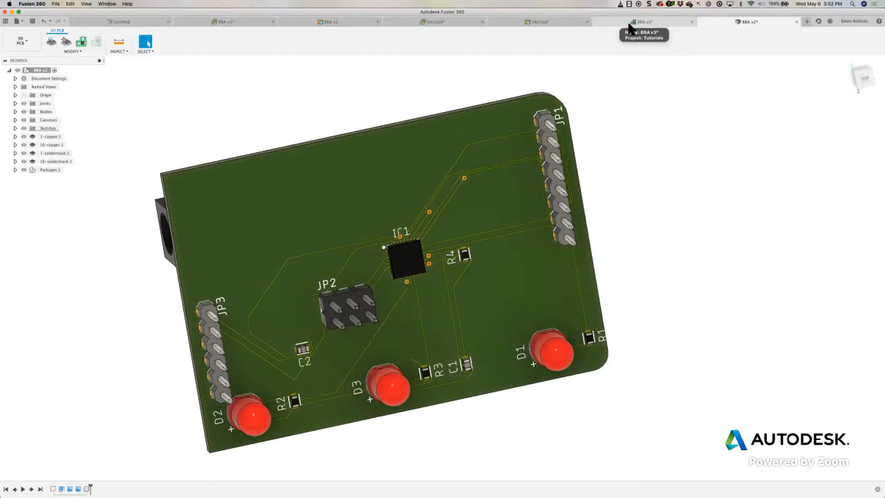
Step: Return to the 2D board layout and save a new version with the description "User Saved"
click(628, 23)
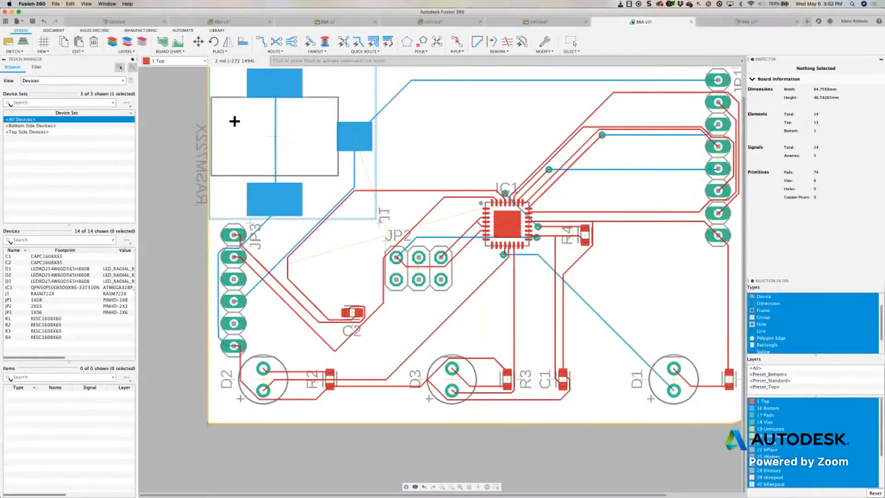
scroll(296, 162, up, 3)
scroll(296, 164, down, 4)
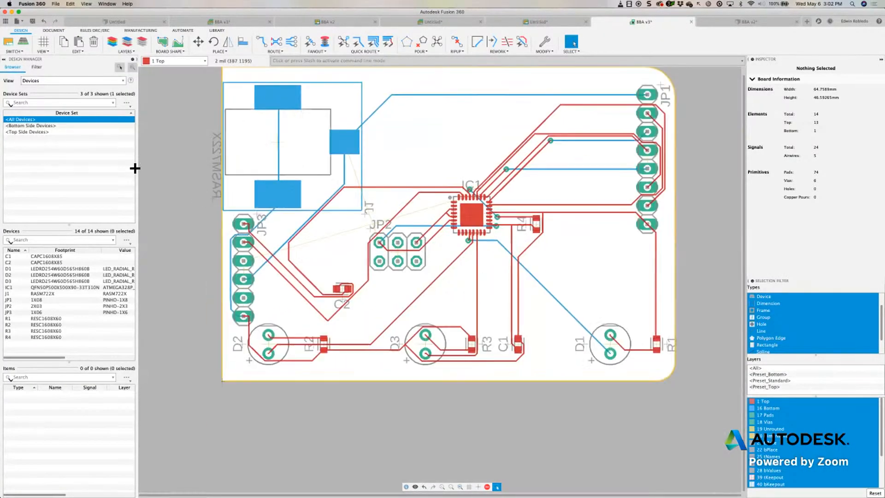
click(33, 21)
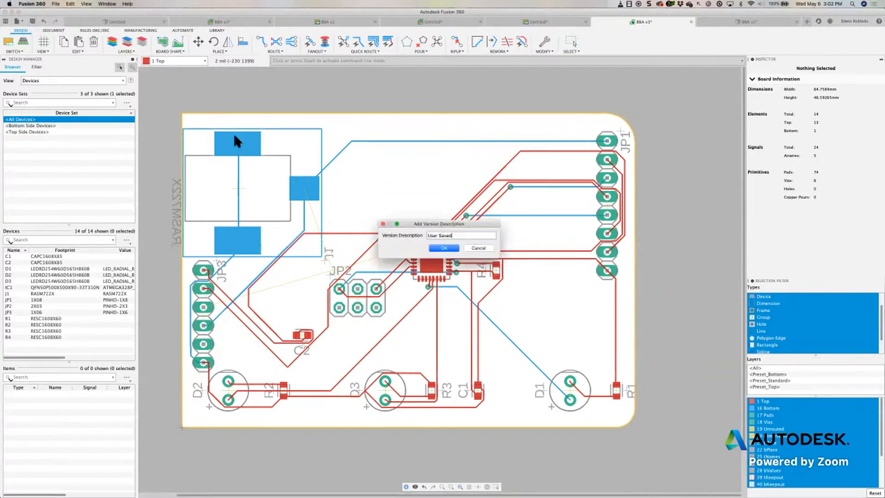
click(444, 240)
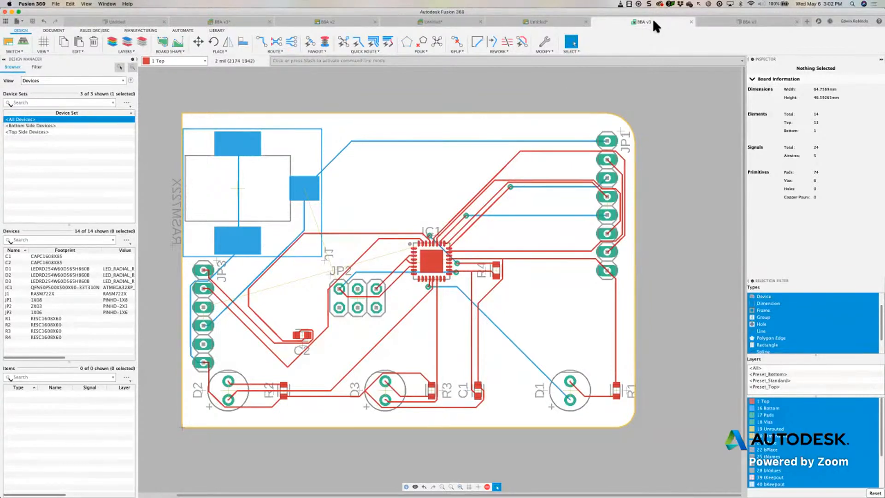
Step: Detach the BBA v4 board layout into its own window and arrange it beside the 3D PCB window
drag(655, 22, 10, 113)
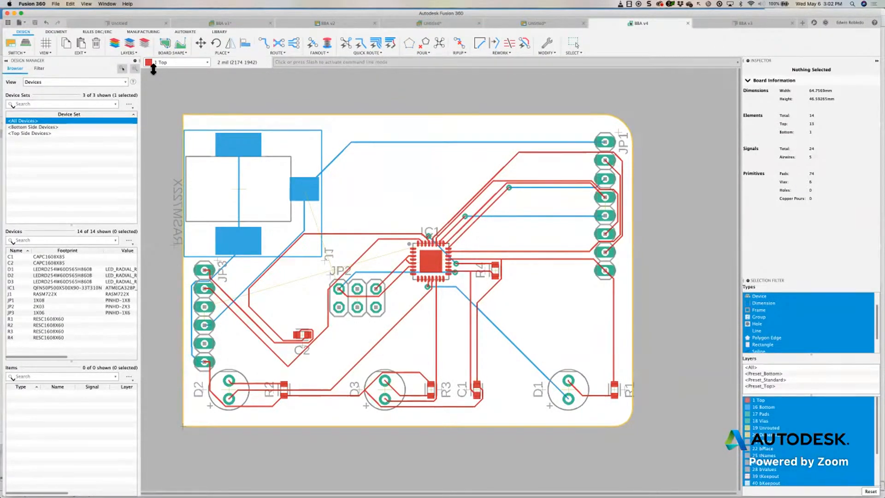
key(super+w)
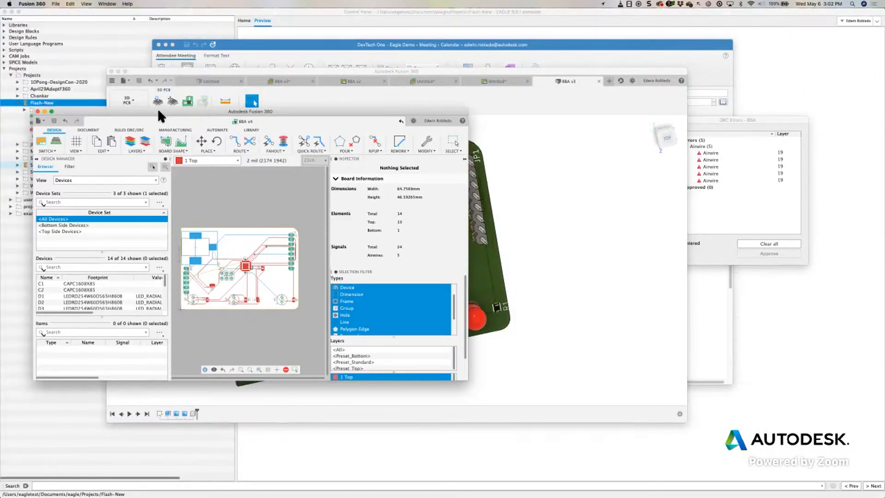
drag(158, 115, 120, 23)
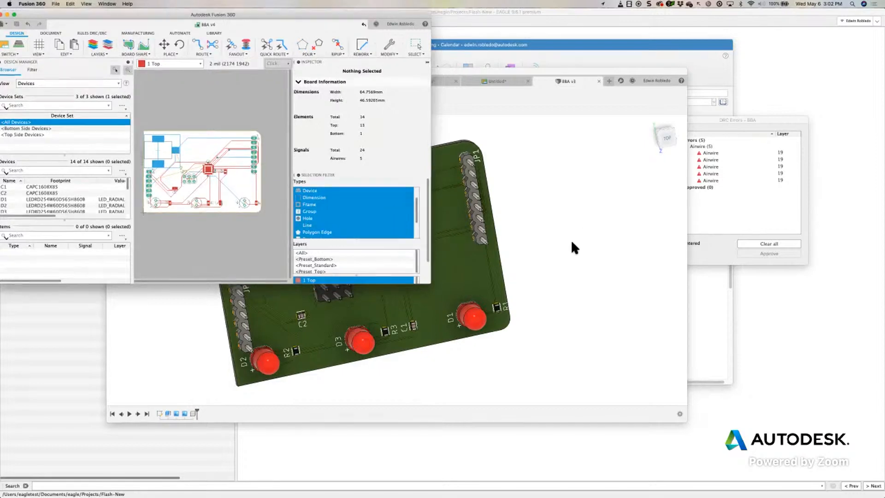
click(563, 212)
drag(493, 71, 709, 168)
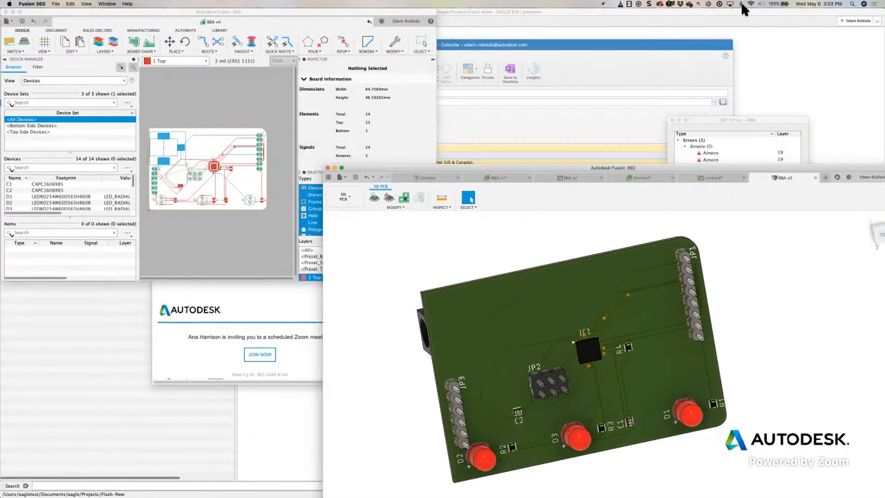
drag(622, 168, 737, 3)
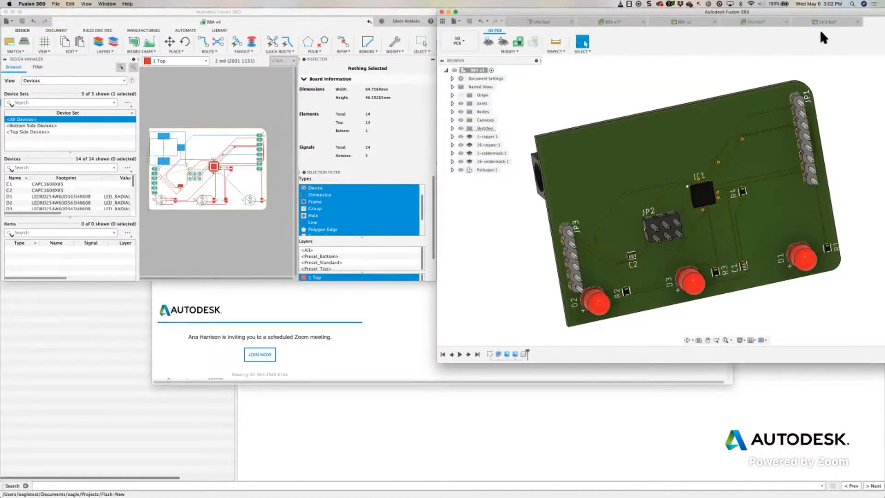
drag(587, 11, 421, 15)
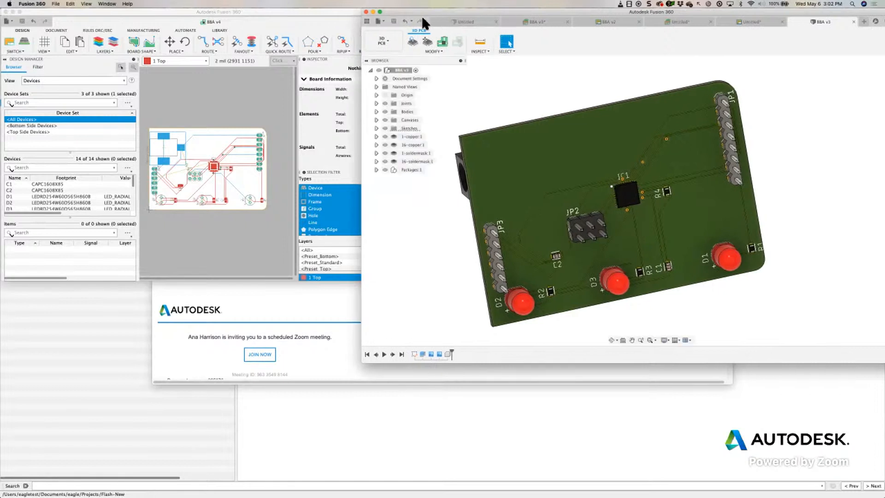
drag(364, 10, 460, 26)
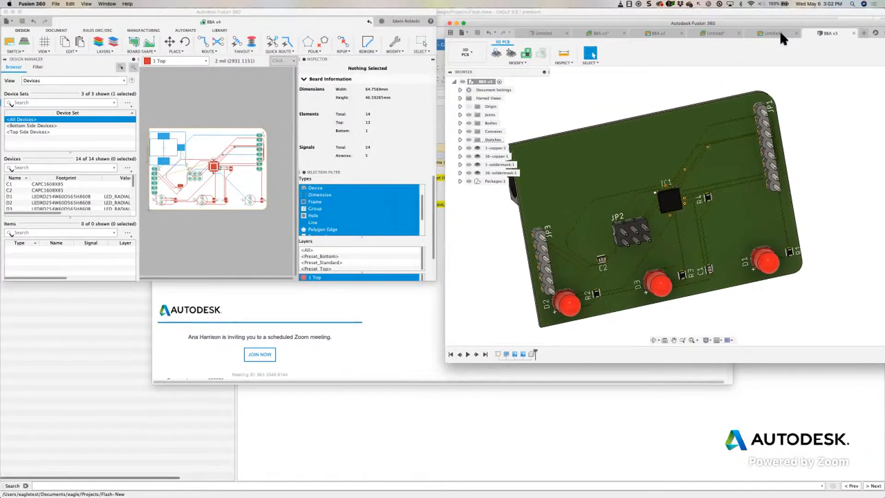
Step: Detach the BBA v2 schematic into its own window below the board, with the 3D PCB shown alongside both
click(649, 34)
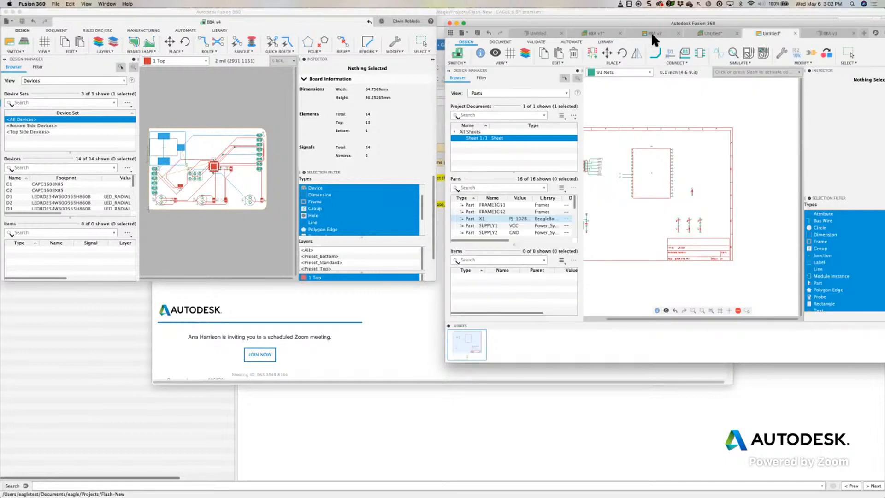
drag(660, 31, 76, 286)
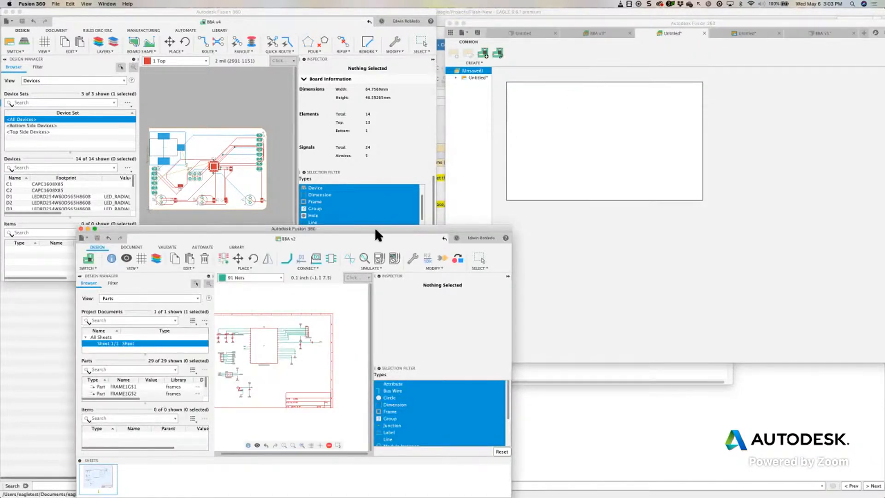
drag(375, 230, 313, 224)
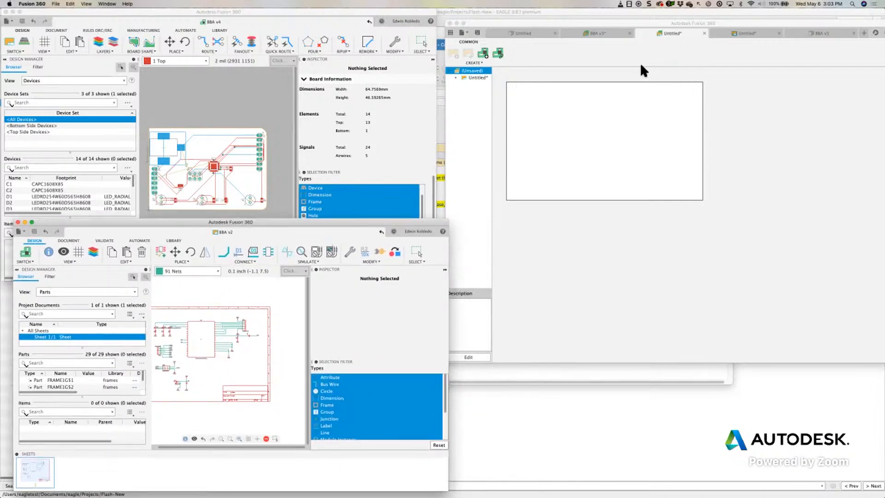
click(815, 33)
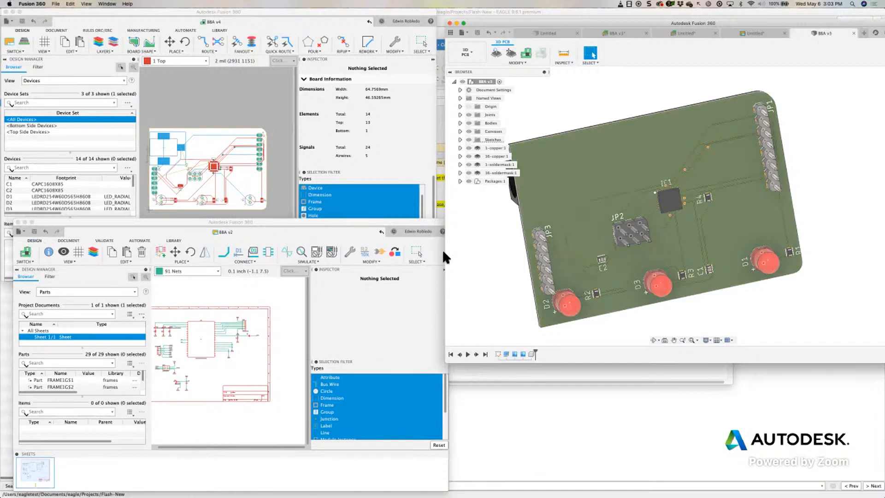
drag(491, 25, 491, 9)
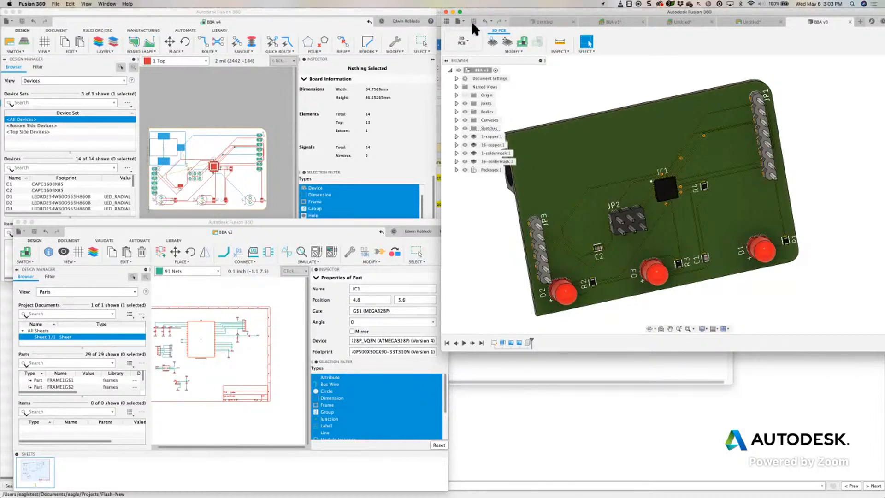
drag(470, 20, 430, 21)
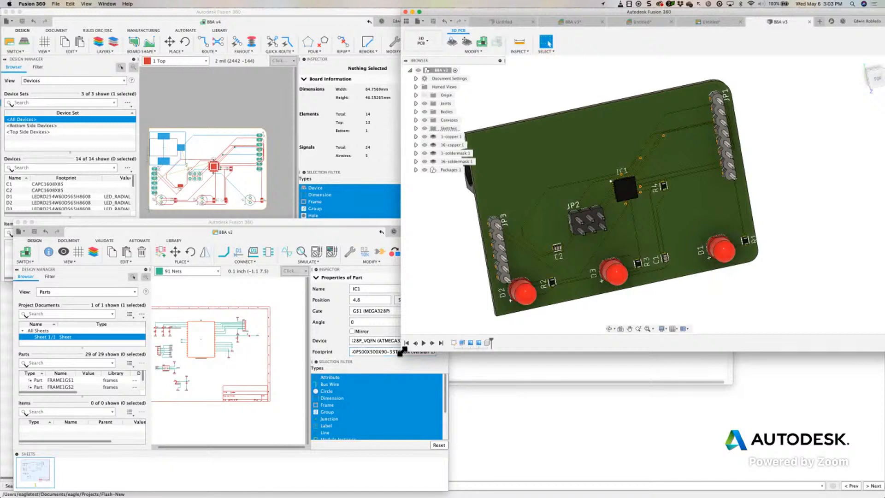
drag(469, 11, 490, 14)
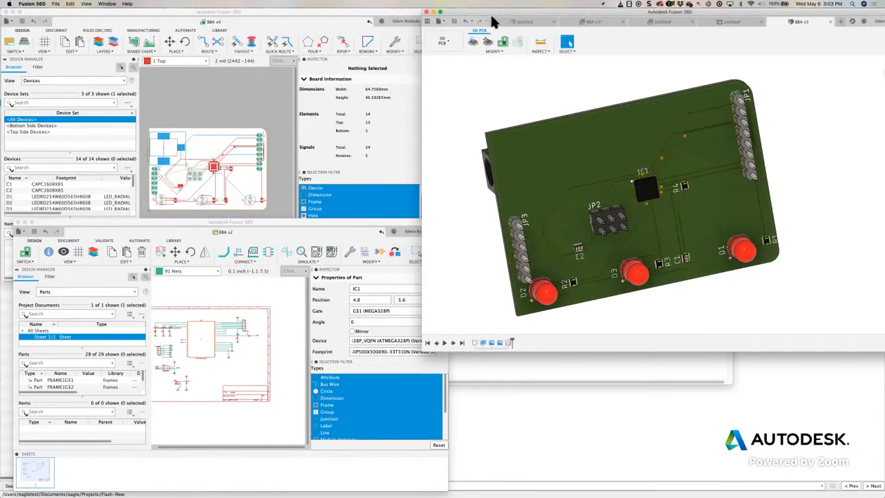
Step: Dock the schematic and board windows back into the main window and enlarge it around the board layout
click(382, 230)
click(380, 231)
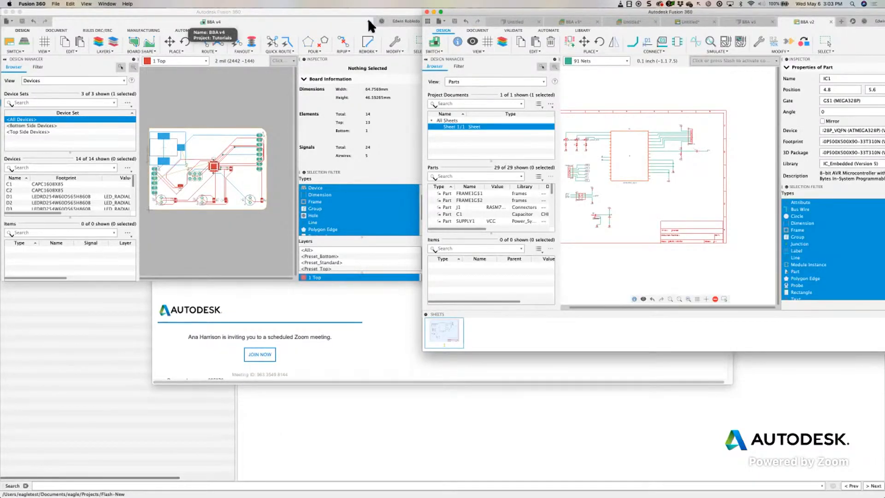
click(368, 21)
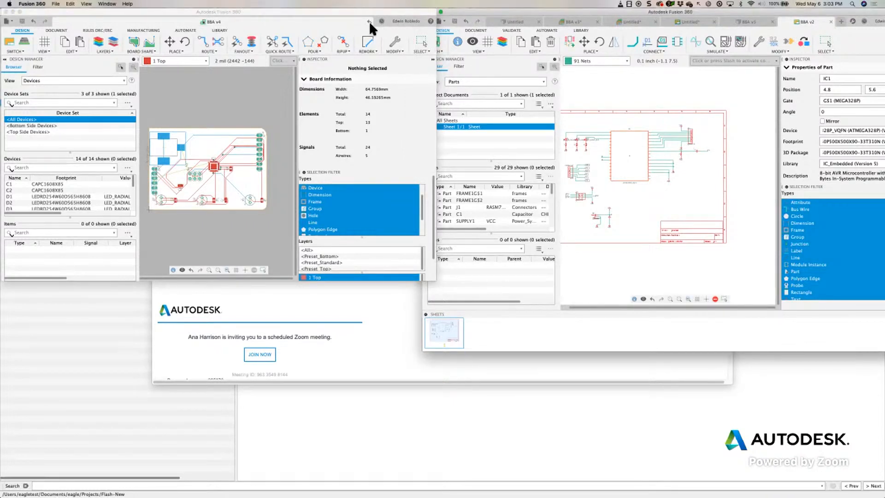
click(369, 21)
drag(470, 19, 205, 20)
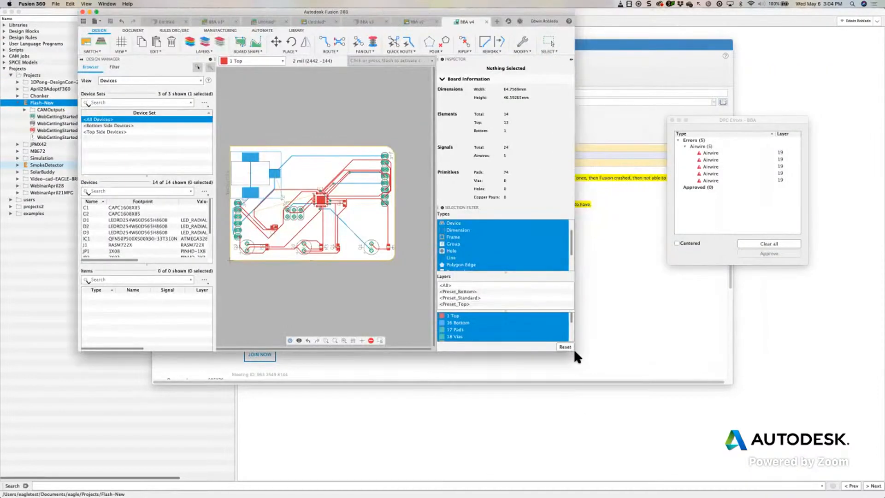
drag(576, 354, 657, 439)
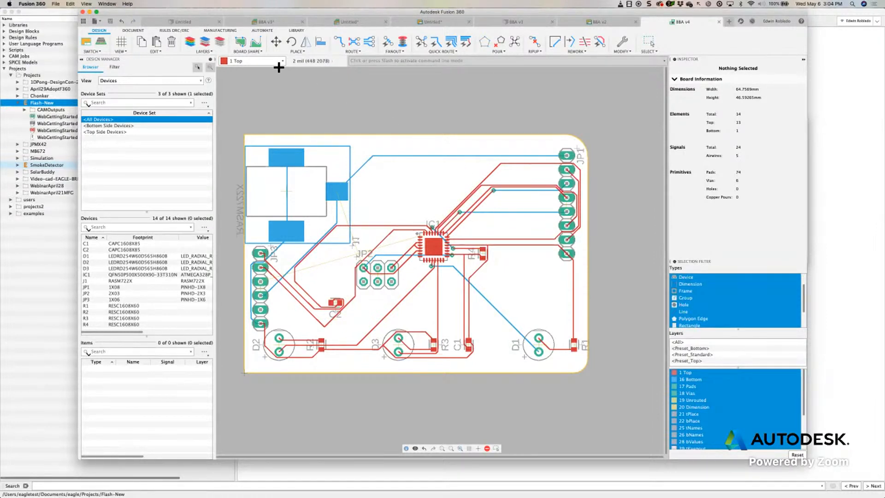
Step: Start the one-click manufacturing export of the board, widen the CAM export file list for review, and accept it
click(225, 30)
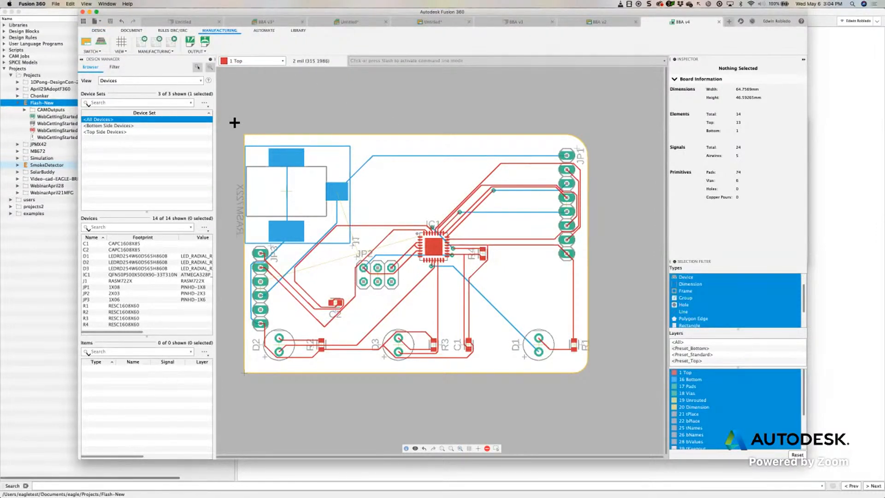
click(171, 42)
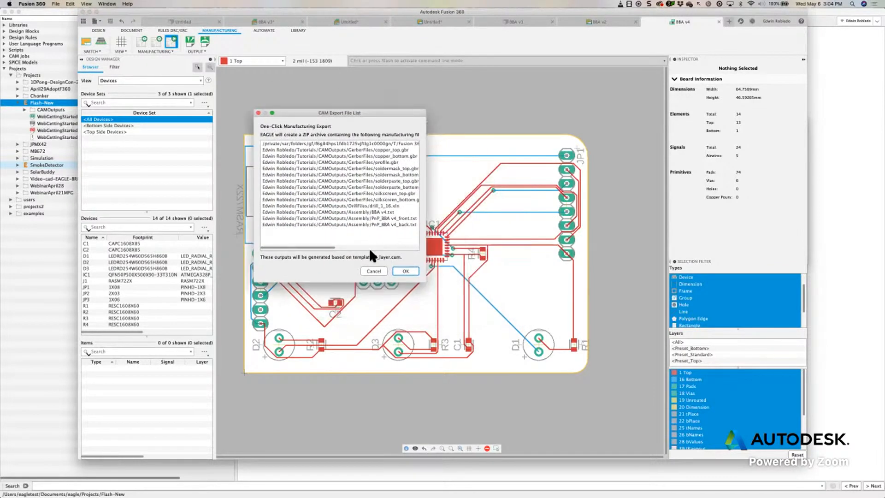
drag(382, 254, 676, 279)
click(379, 177)
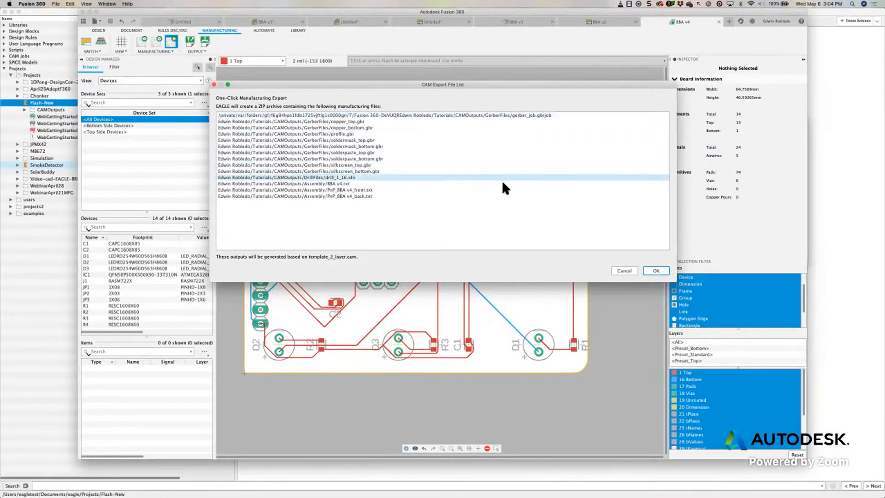
drag(456, 85, 426, 100)
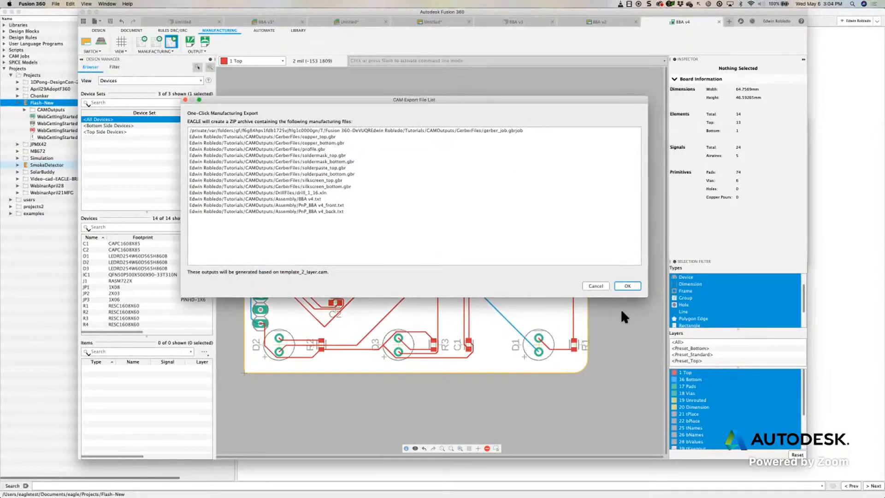
click(601, 290)
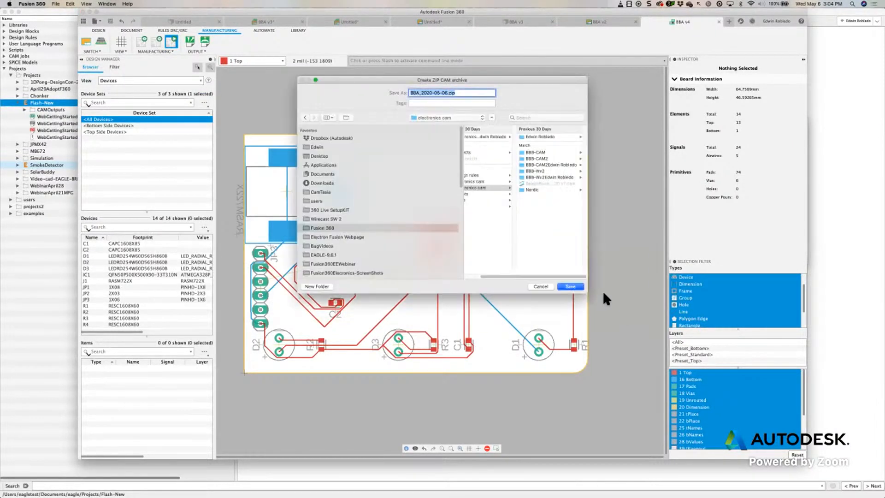
Step: Save the CAM archive as BBA_2020-05-06.zip in the electronics cam folder
drag(504, 79, 371, 37)
drag(454, 255, 686, 365)
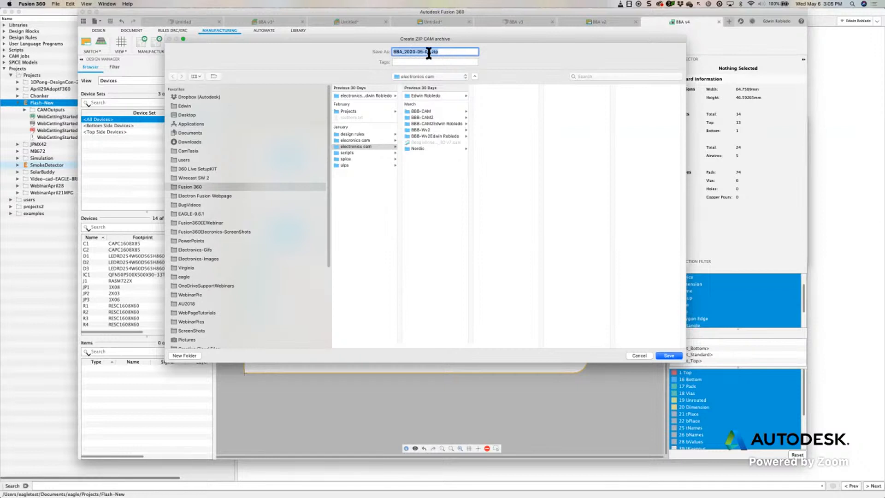
drag(464, 35, 524, 64)
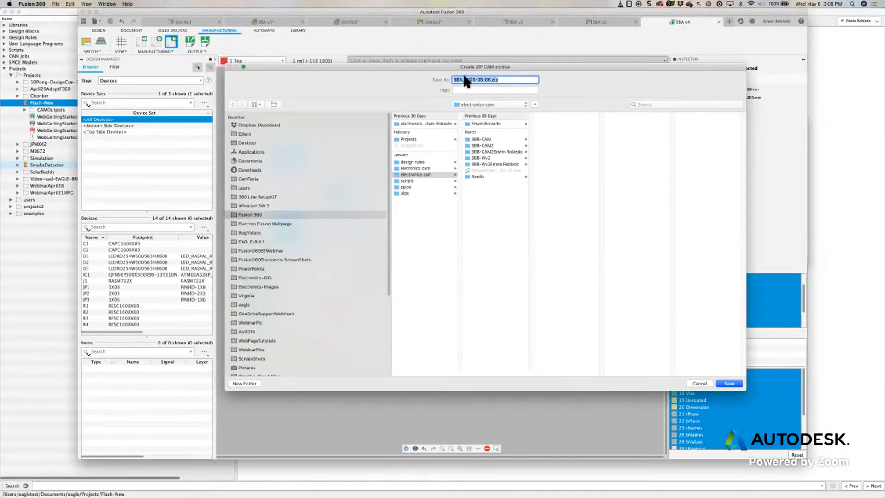
mouse_move(465, 80)
mouse_down()
mouse_move(619, 46)
mouse_move(679, 23)
mouse_move(669, 22)
mouse_up()
click(732, 383)
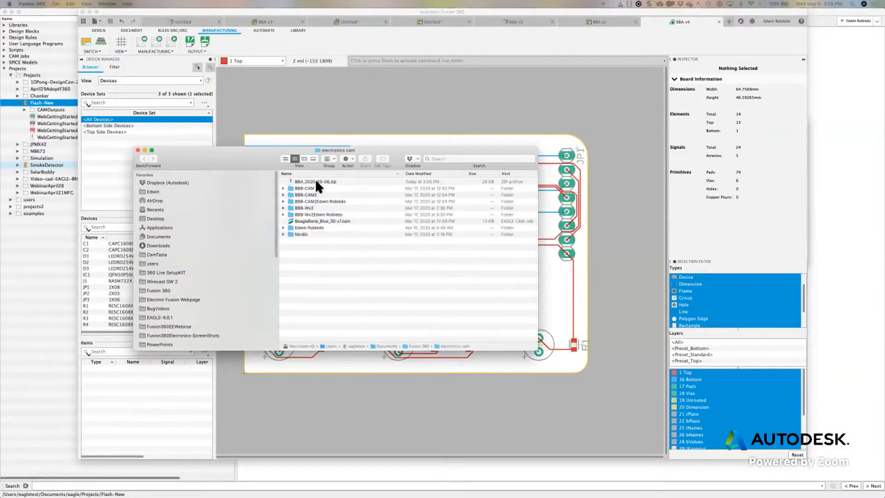
Step: Close the folder window showing the exported ZIP archive and maximize the board layout window
drag(316, 180, 336, 175)
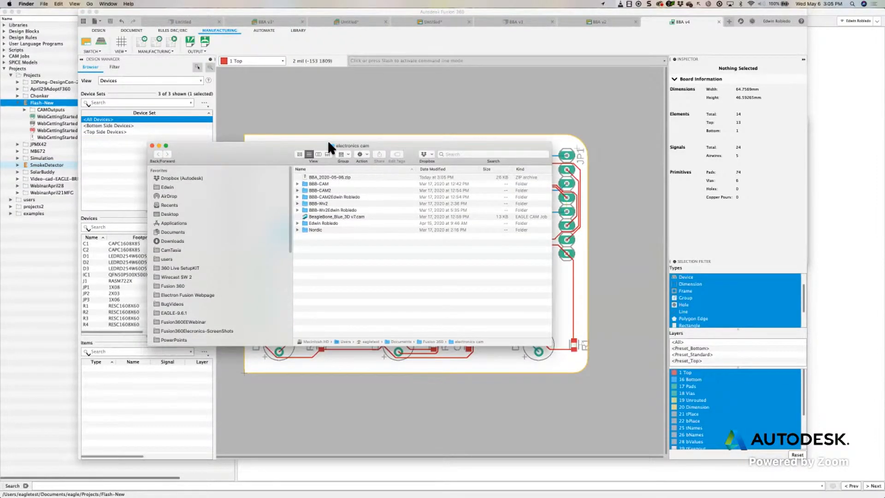
key(super+w)
key(super+w)
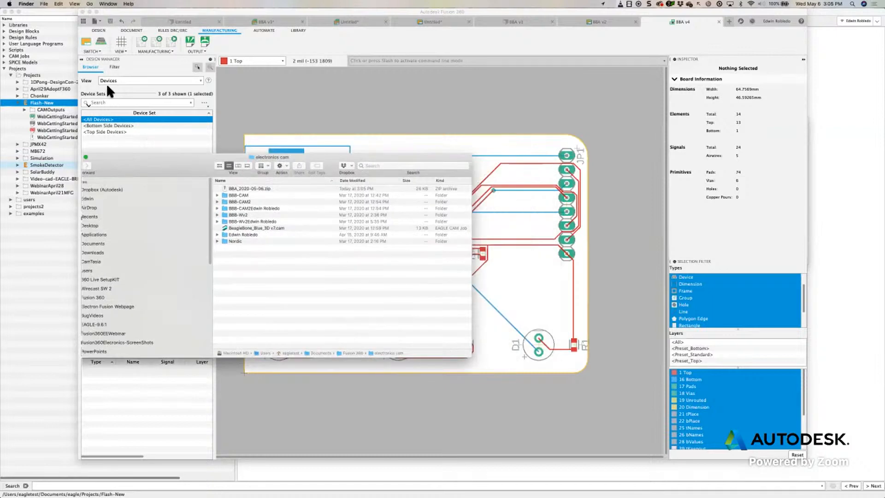
double_click(267, 8)
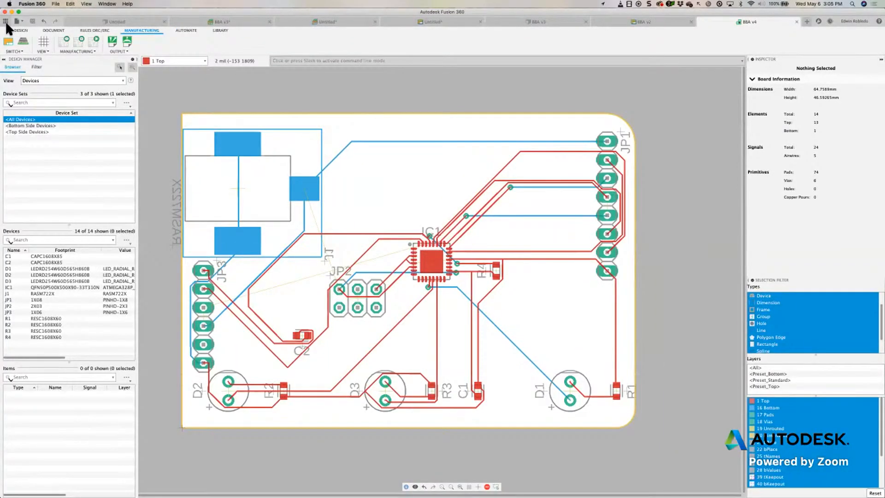
Step: Refresh the MicroProcessor project folder and examine the version histories of the BBA electronics design, 3D design and latest PCB file
click(5, 22)
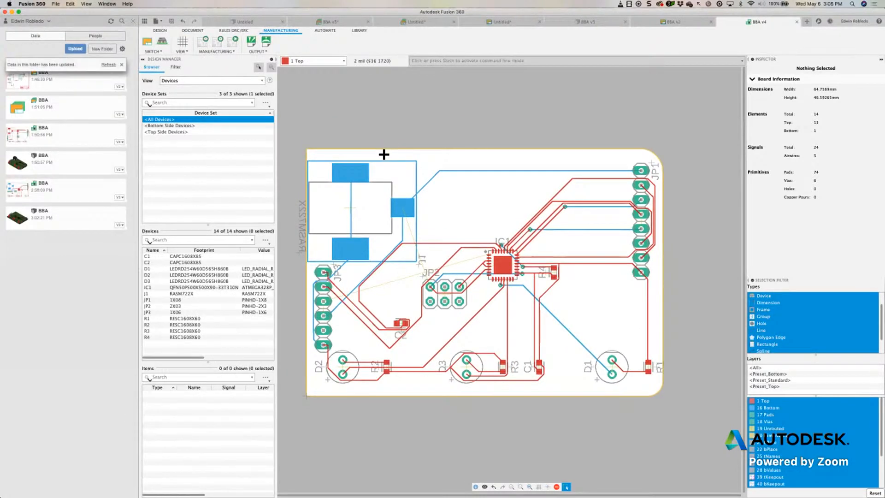
click(106, 64)
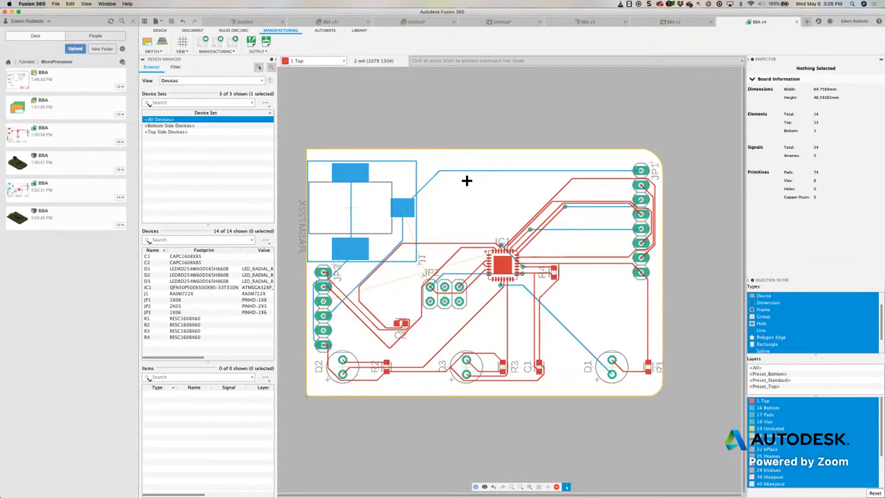
click(125, 119)
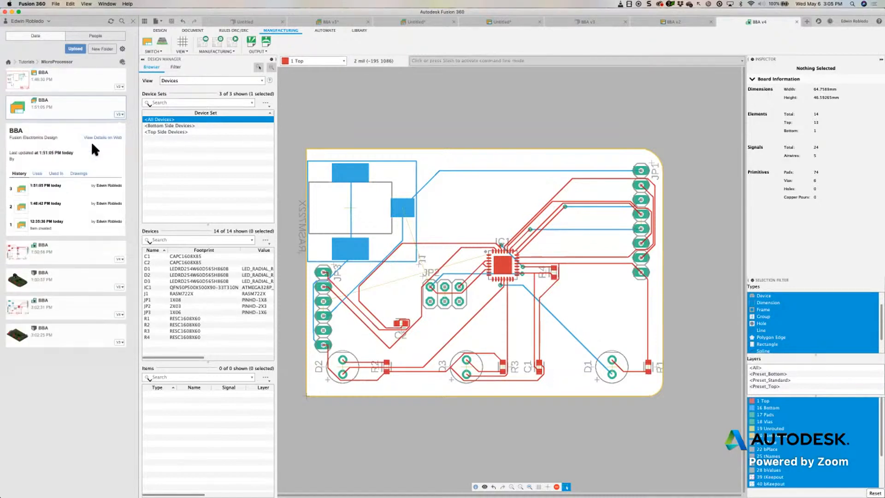
click(122, 121)
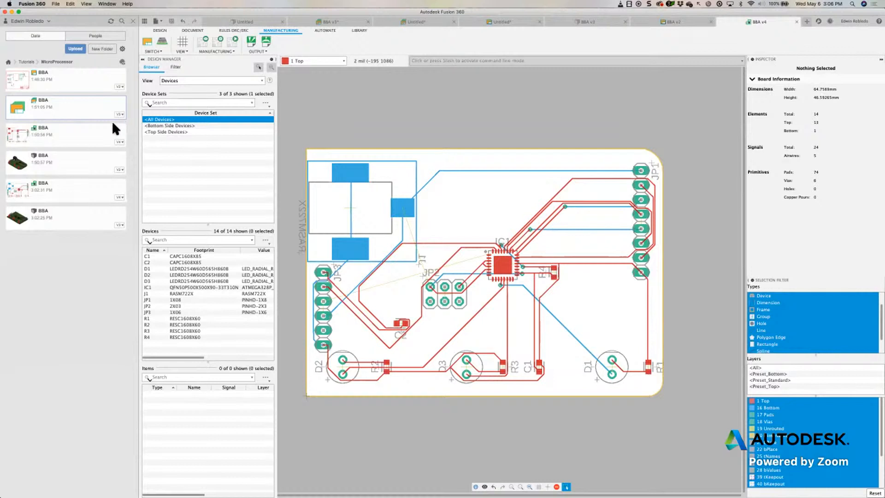
click(122, 177)
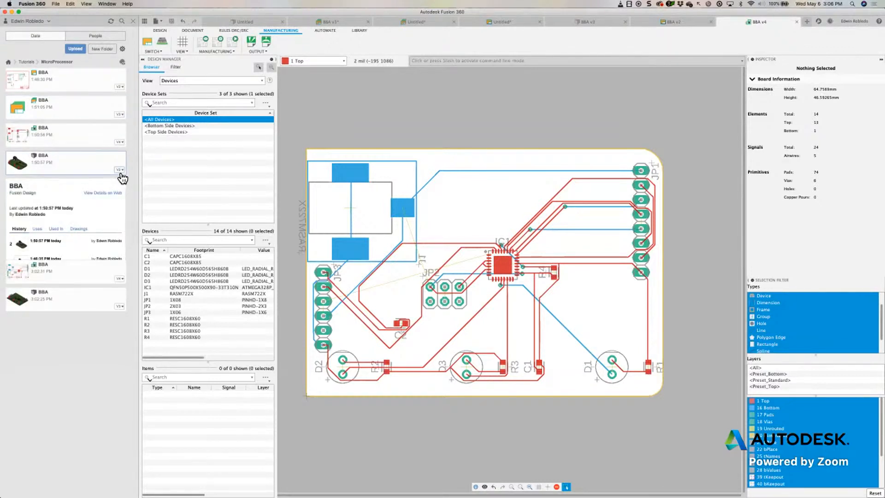
click(122, 178)
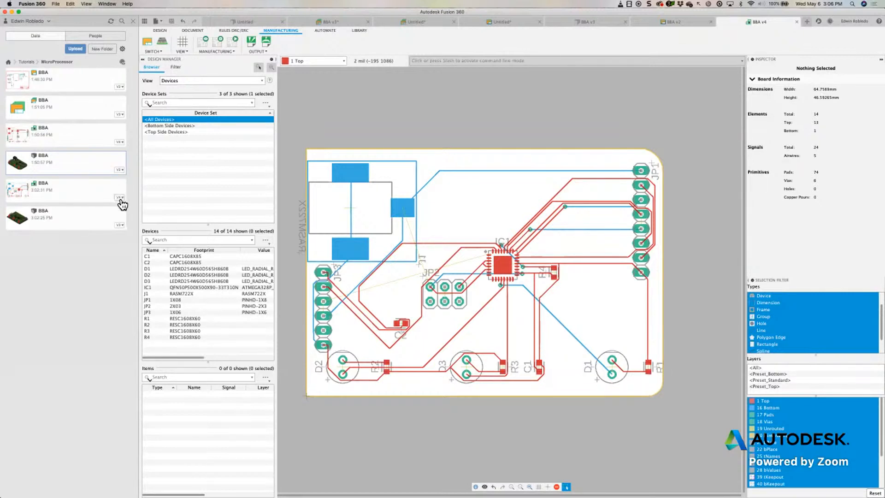
click(120, 198)
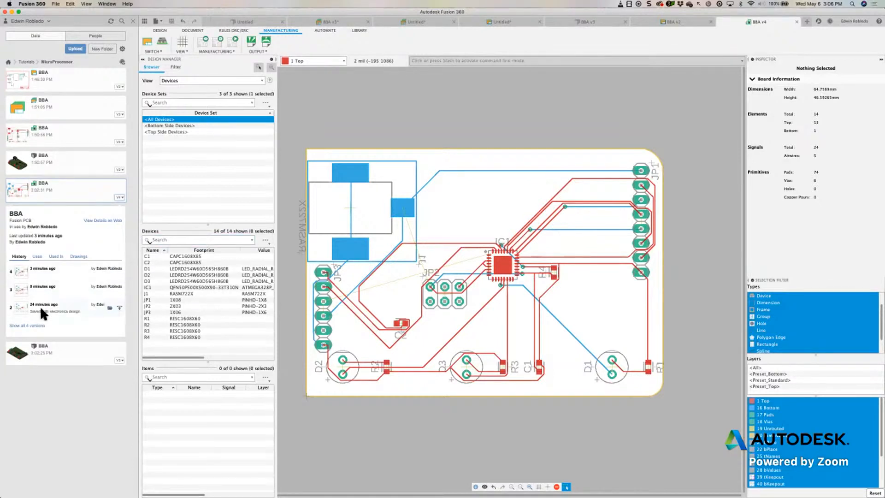